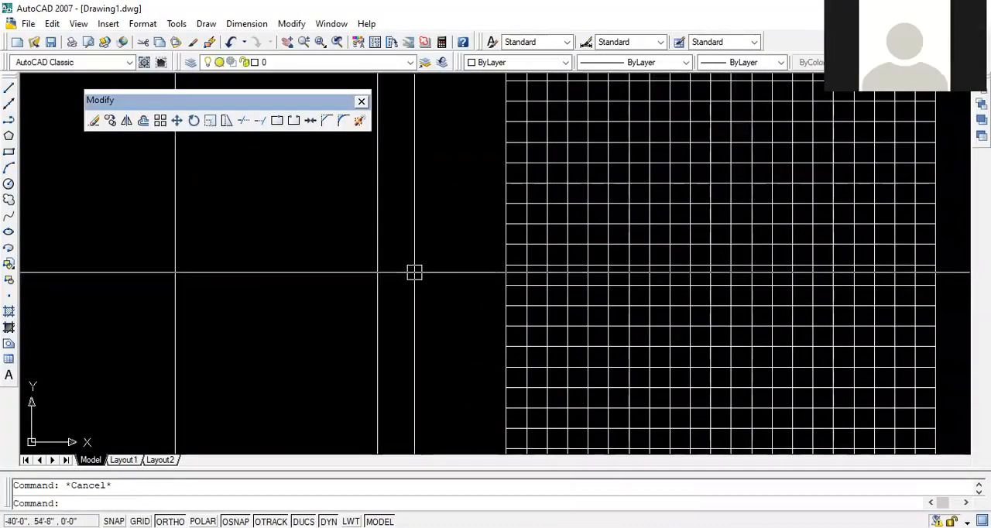
- Extend one horizontal grid line leftward to the nearer vertical line and on to the farther one, using Extend
{"action": "type", "text": "ex"}
{"action": "key", "text": "Return"}
{"action": "middle_click_drag", "start_coordinate": [394, 315], "coordinate": [344, 326]}
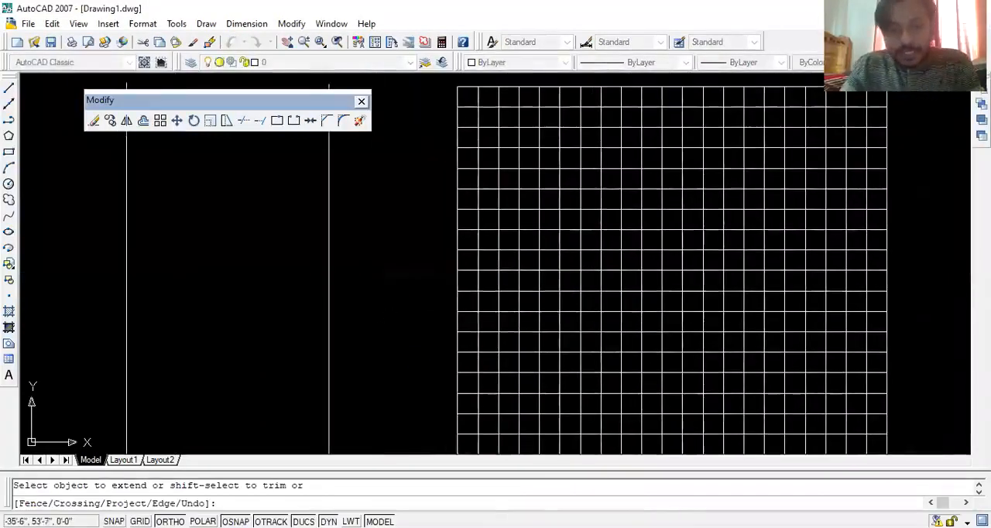
{"action": "left_click", "coordinate": [468, 292]}
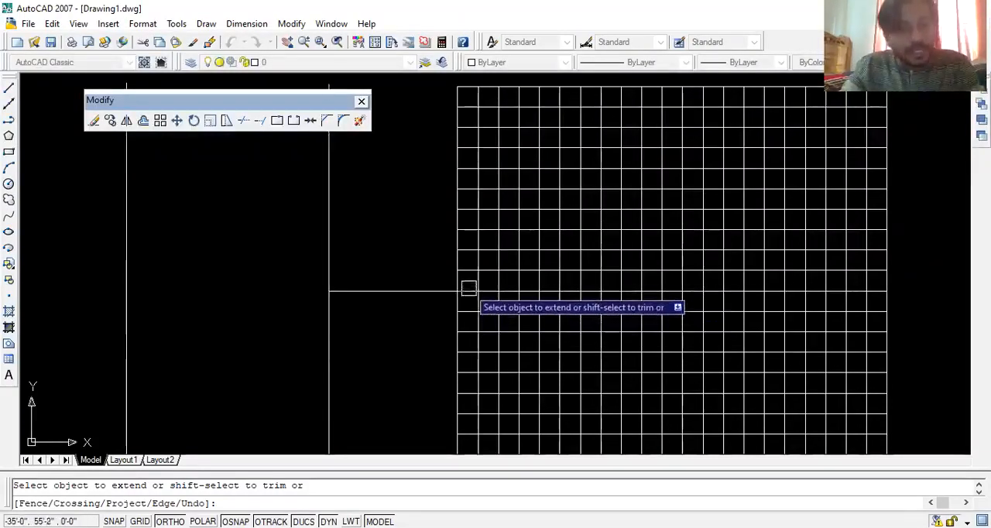
{"action": "left_click", "coordinate": [345, 291]}
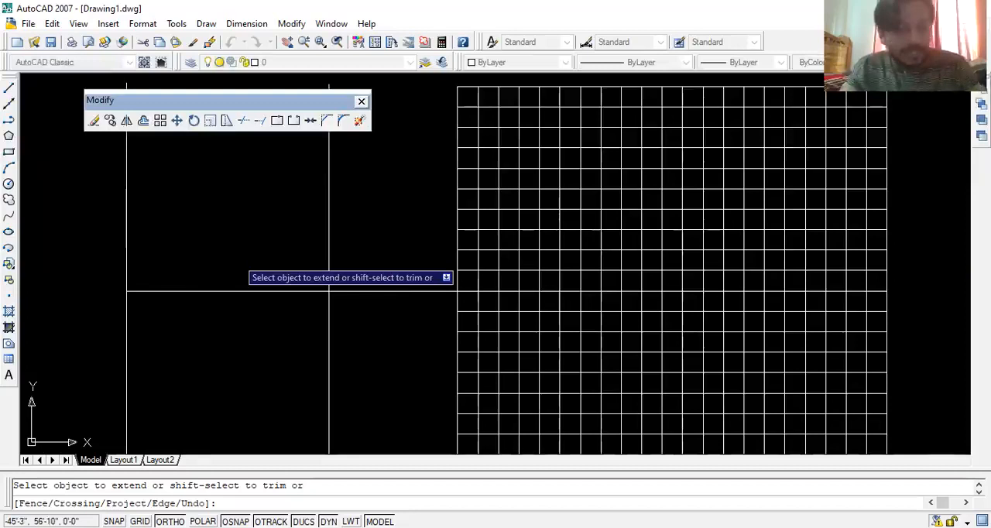
{"action": "key", "text": "Escape"}
- Draw four separate vertical lines of differing lengths to the left of the existing pair of vertical lines, the third about 28' long
{"action": "scroll", "coordinate": [468, 297], "scroll_direction": "down", "scroll_amount": 3}
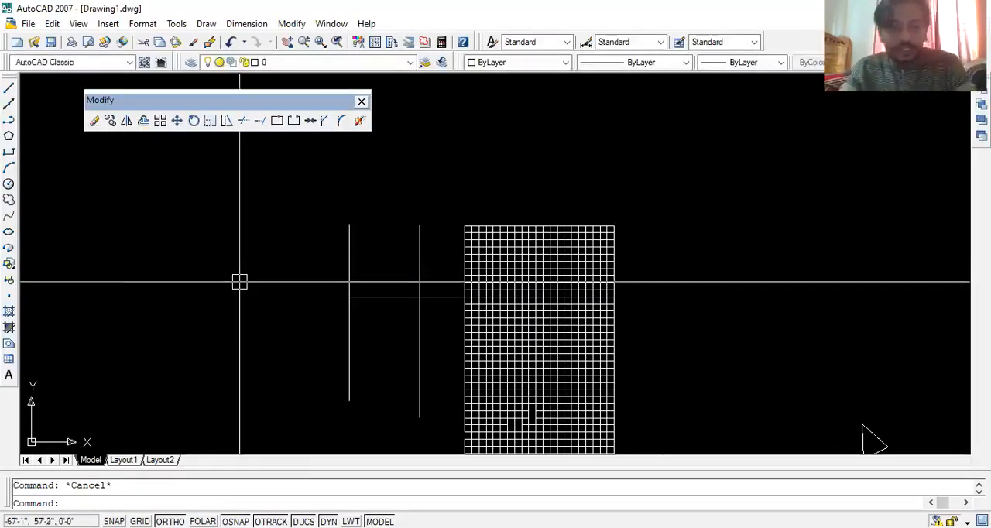
{"action": "type", "text": "l"}
{"action": "key", "text": "space"}
{"action": "left_click", "coordinate": [274, 195]}
{"action": "left_click", "coordinate": [284, 418]}
{"action": "key", "text": "space"}
{"action": "key", "text": "space"}
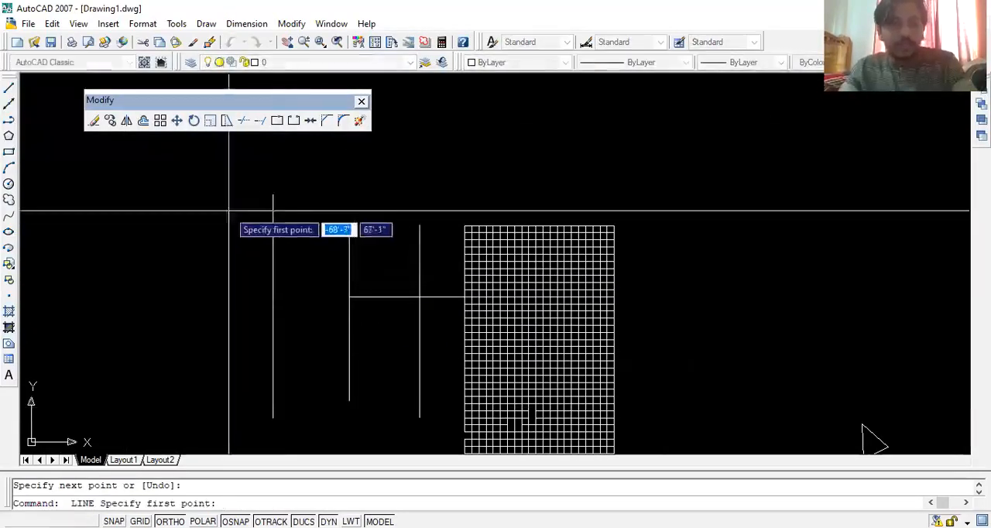
{"action": "left_click", "coordinate": [228, 216]}
{"action": "left_click", "coordinate": [230, 371]}
{"action": "key", "text": "space"}
{"action": "key", "text": "space"}
{"action": "left_click", "coordinate": [196, 199]}
{"action": "left_click", "coordinate": [196, 402]}
{"action": "key", "text": "space"}
{"action": "key", "text": "space"}
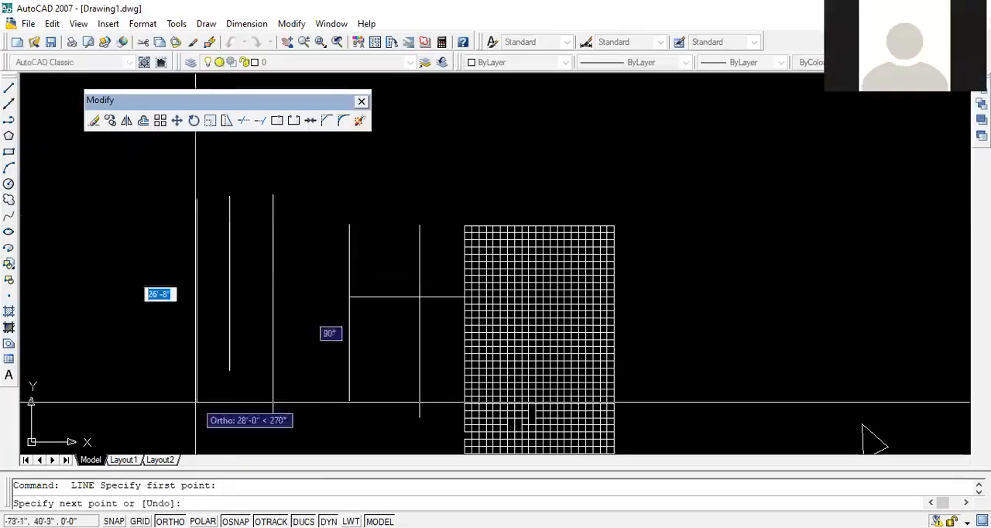
{"action": "left_click", "coordinate": [146, 195]}
{"action": "left_click", "coordinate": [138, 404]}
{"action": "key", "text": "space"}
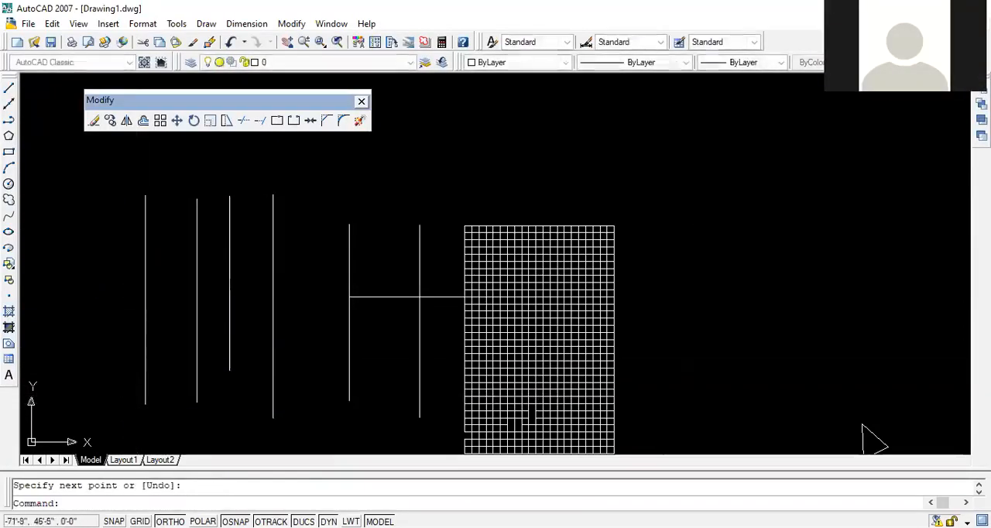
{"action": "key", "text": "Escape"}
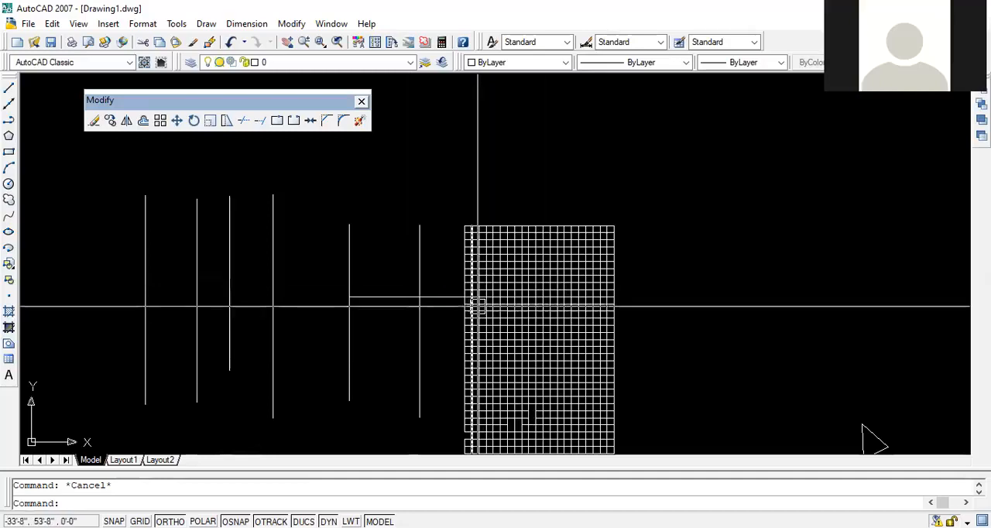
{"action": "scroll", "coordinate": [477, 301], "scroll_direction": "up", "scroll_amount": 5}
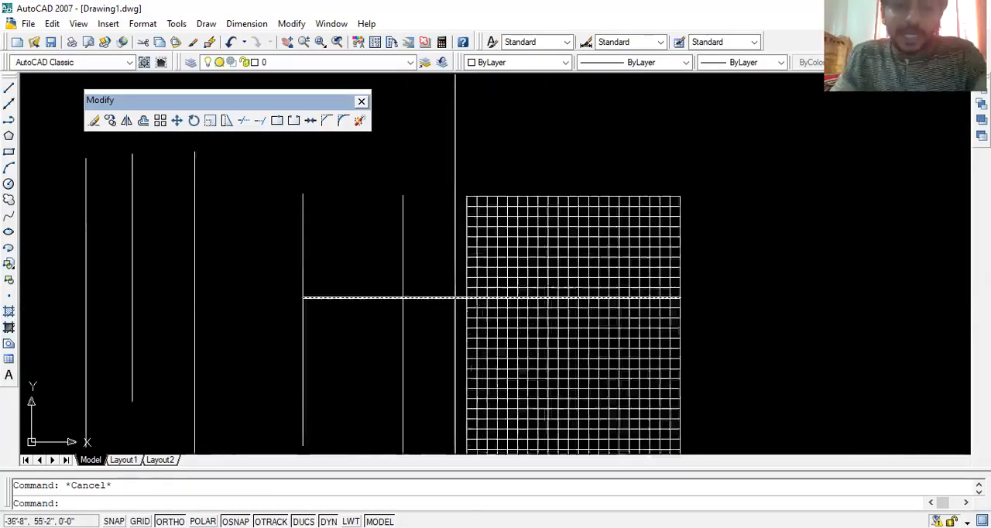
{"action": "mouse_move", "coordinate": [405, 305]}
{"action": "middle_mouse_down"}
{"action": "mouse_move", "coordinate": [476, 315]}
{"action": "mouse_move", "coordinate": [482, 299]}
{"action": "middle_mouse_up"}
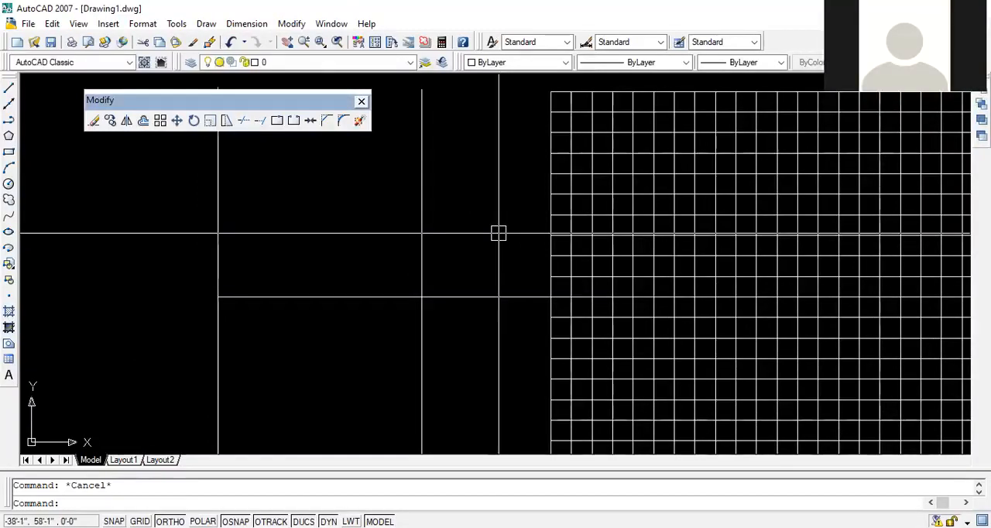
{"action": "scroll", "coordinate": [492, 235], "scroll_direction": "down", "scroll_amount": 2}
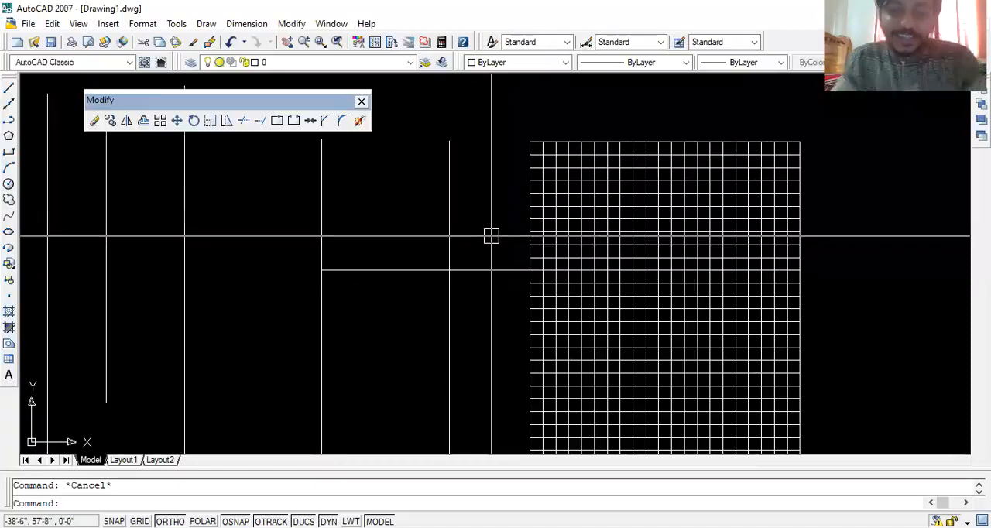
{"action": "mouse_move", "coordinate": [389, 267]}
{"action": "middle_mouse_down"}
{"action": "mouse_move", "coordinate": [615, 333]}
{"action": "mouse_move", "coordinate": [587, 294]}
{"action": "middle_mouse_up"}
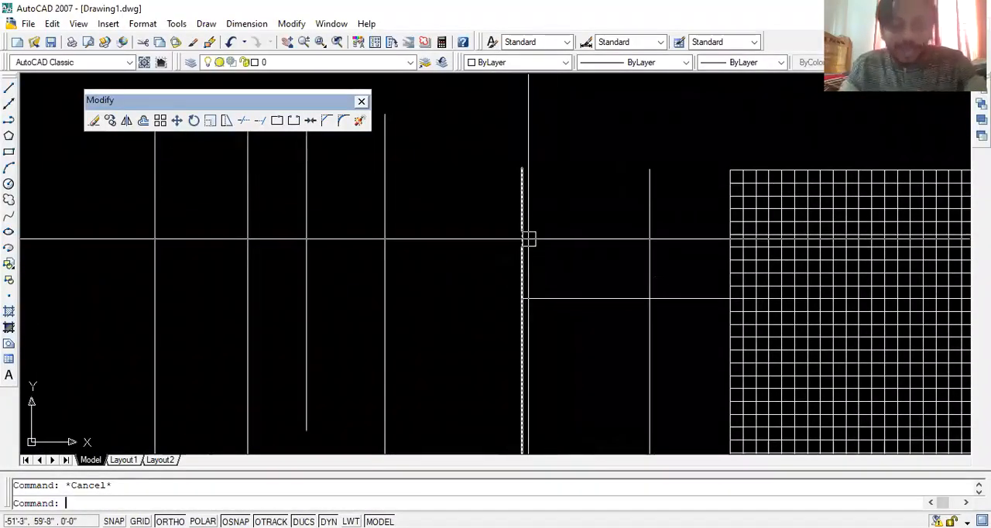
{"action": "middle_click_drag", "start_coordinate": [533, 228], "coordinate": [472, 274]}
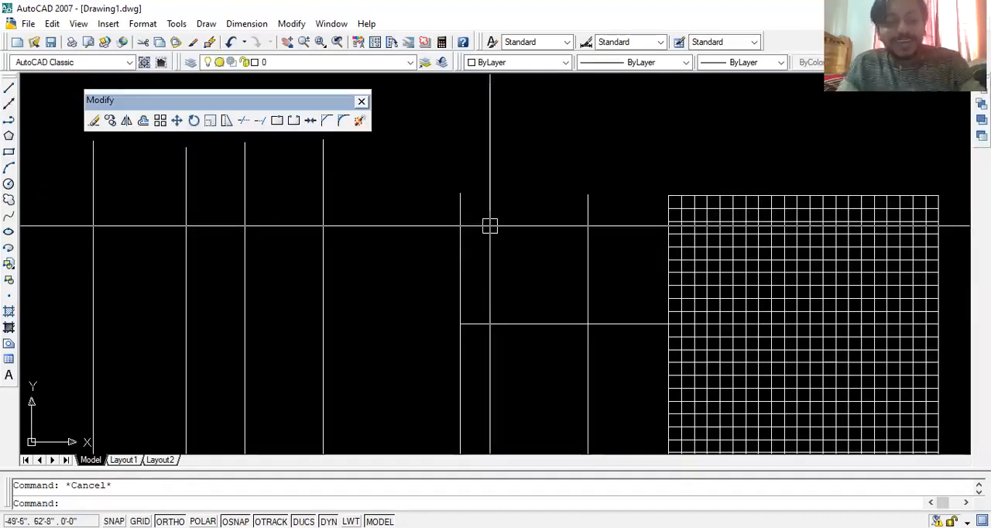
- Draw a short vertical line above the existing pair and a short horizontal line to its right, higher than its upper end
{"action": "middle_click_drag", "start_coordinate": [499, 222], "coordinate": [464, 293]}
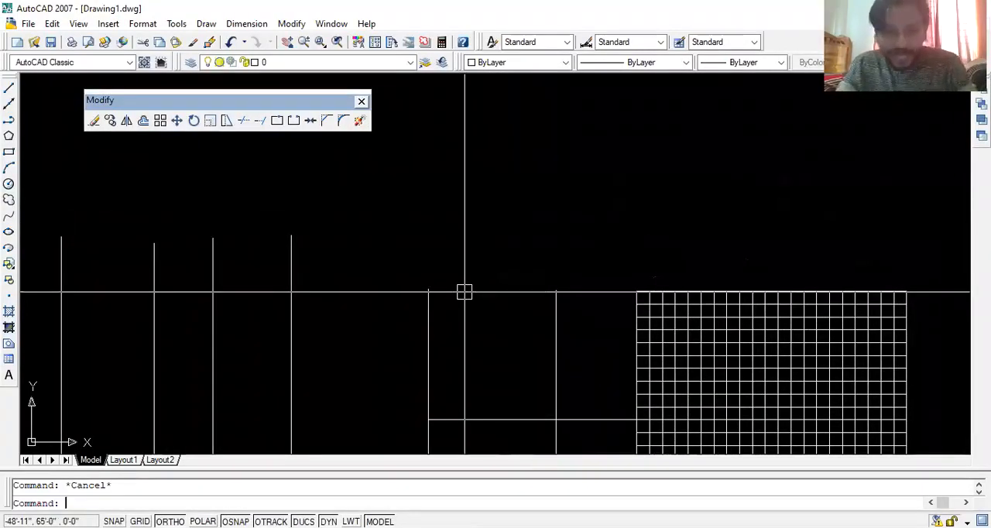
{"action": "type", "text": "l"}
{"action": "key", "text": "space"}
{"action": "left_click", "coordinate": [469, 152]}
{"action": "left_click", "coordinate": [475, 269]}
{"action": "key", "text": "space"}
{"action": "scroll", "coordinate": [520, 160], "scroll_direction": "up", "scroll_amount": 2}
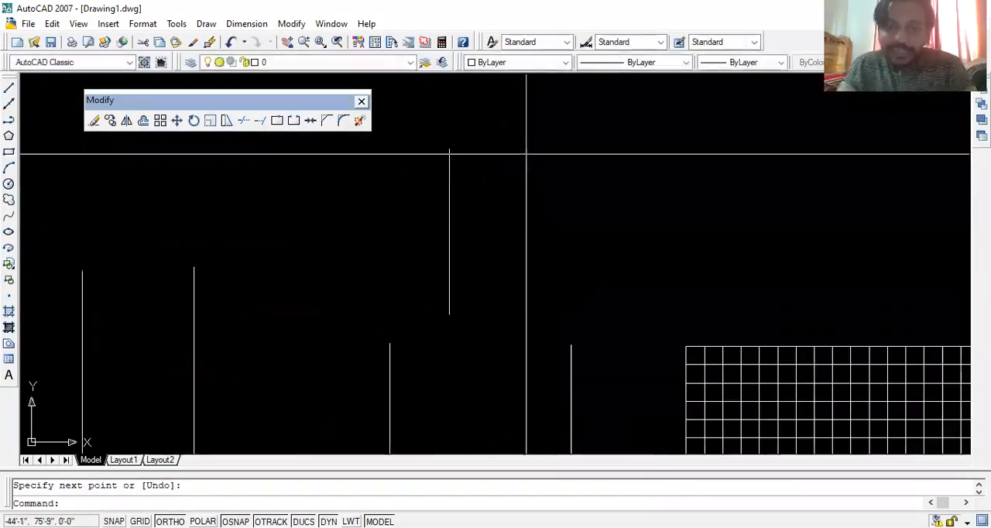
{"action": "key", "text": "space"}
{"action": "left_click", "coordinate": [528, 112]}
{"action": "left_click", "coordinate": [656, 112]}
{"action": "key", "text": "space"}
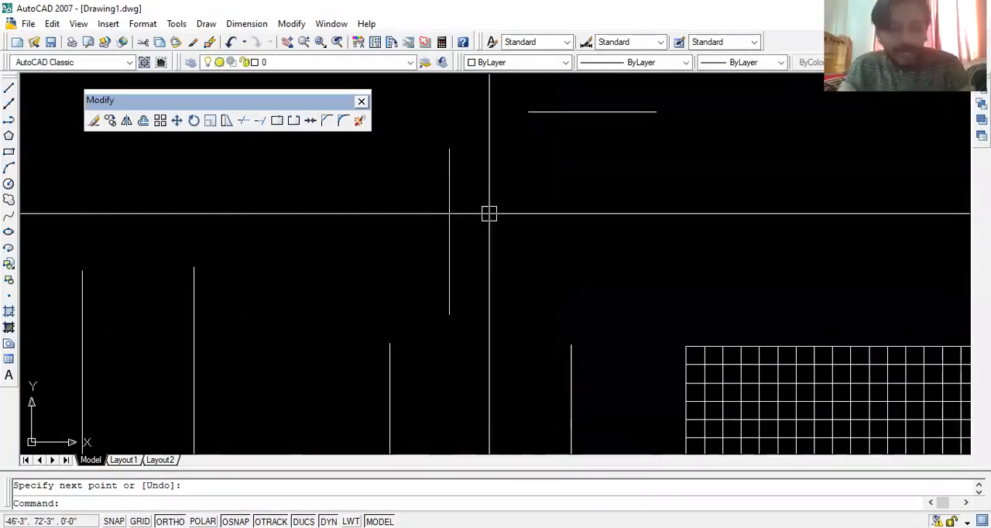
- Try to extend the short horizontal line to the short vertical line with all objects as boundaries
{"action": "type", "text": "ex"}
{"action": "key", "text": "space"}
{"action": "key", "text": "space"}
{"action": "left_click", "coordinate": [543, 106]}
{"action": "left_click", "coordinate": [540, 113]}
{"action": "left_click", "coordinate": [531, 171]}
{"action": "key", "text": "Escape"}
- Stretch the upper end of the short vertical line upward to just above the level of the short horizontal line
{"action": "middle_click_drag", "start_coordinate": [448, 160], "coordinate": [515, 250]}
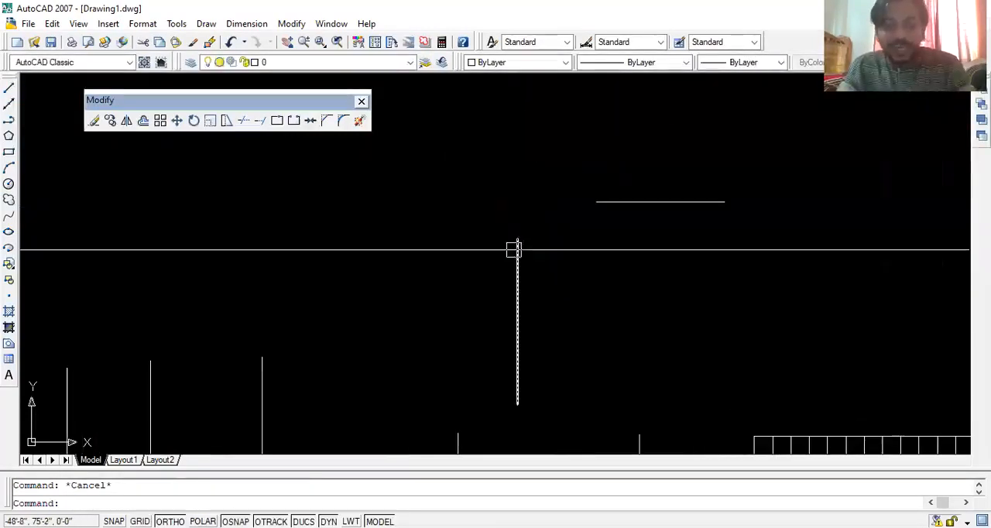
{"action": "left_click", "coordinate": [517, 240]}
{"action": "left_click", "coordinate": [517, 237]}
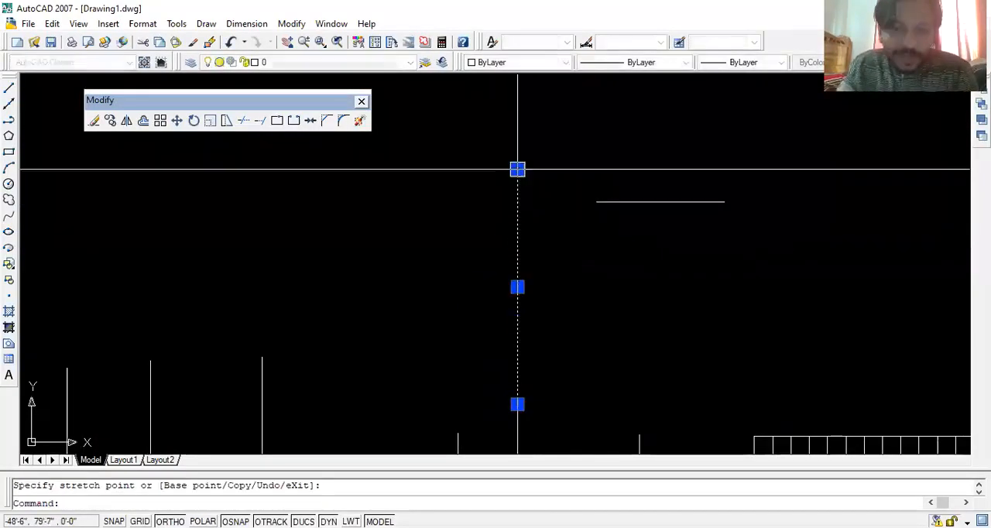
{"action": "scroll", "coordinate": [513, 184], "scroll_direction": "up", "scroll_amount": 2}
{"action": "left_click", "coordinate": [517, 162]}
{"action": "left_click", "coordinate": [518, 201]}
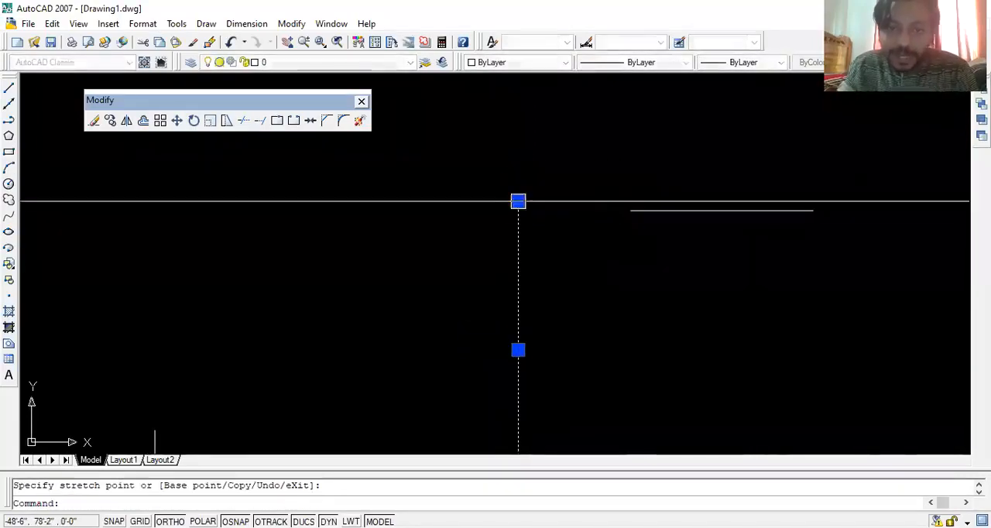
{"action": "key", "text": "Escape"}
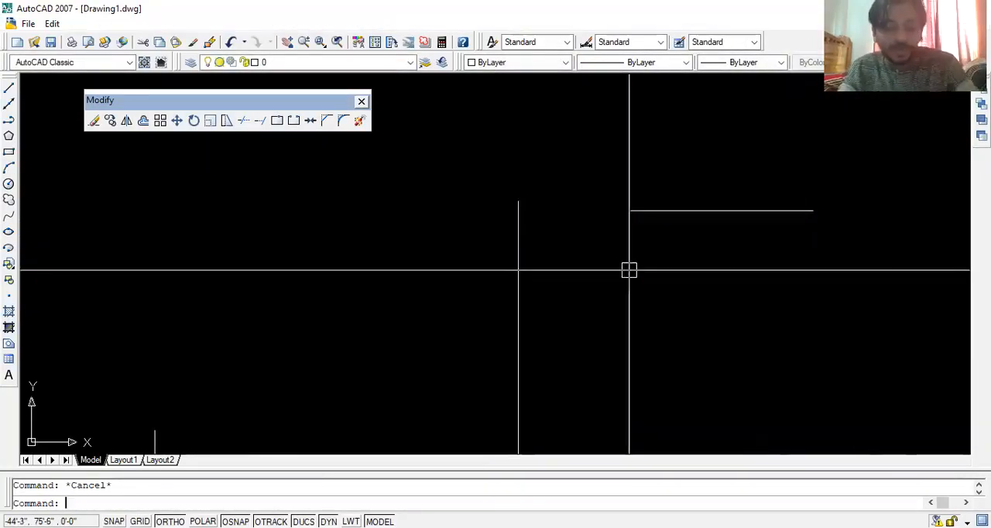
- Extend the short horizontal line leftward to meet the lengthened vertical line
{"action": "key", "text": "Return"}
{"action": "key", "text": "Return"}
{"action": "left_click", "coordinate": [636, 211]}
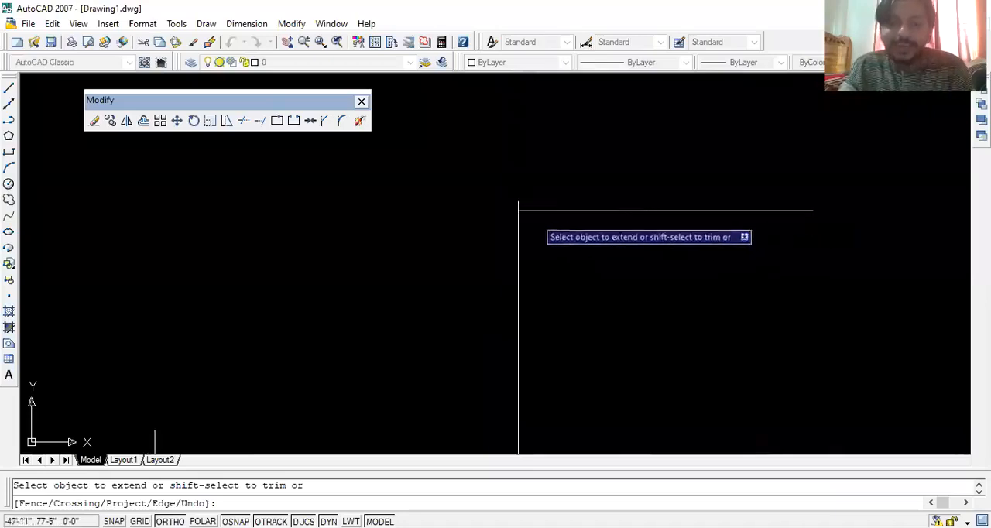
{"action": "scroll", "coordinate": [517, 221], "scroll_direction": "up", "scroll_amount": 3}
{"action": "key", "text": "Escape"}
{"action": "scroll", "coordinate": [650, 268], "scroll_direction": "down", "scroll_amount": 5}
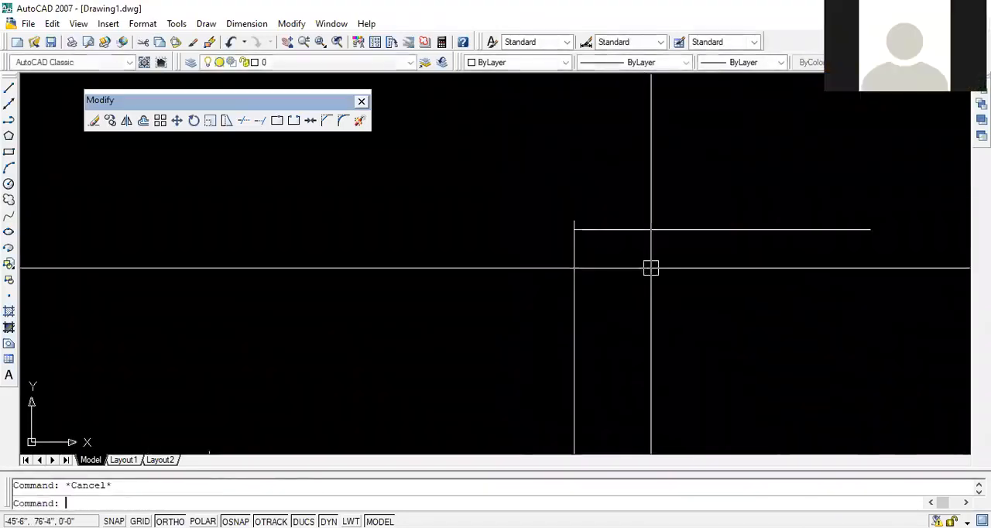
- Extend the horizontal line left of the grid to each of the four vertical lines in turn, up to the leftmost one
{"action": "scroll", "coordinate": [686, 314], "scroll_direction": "up", "scroll_amount": 4}
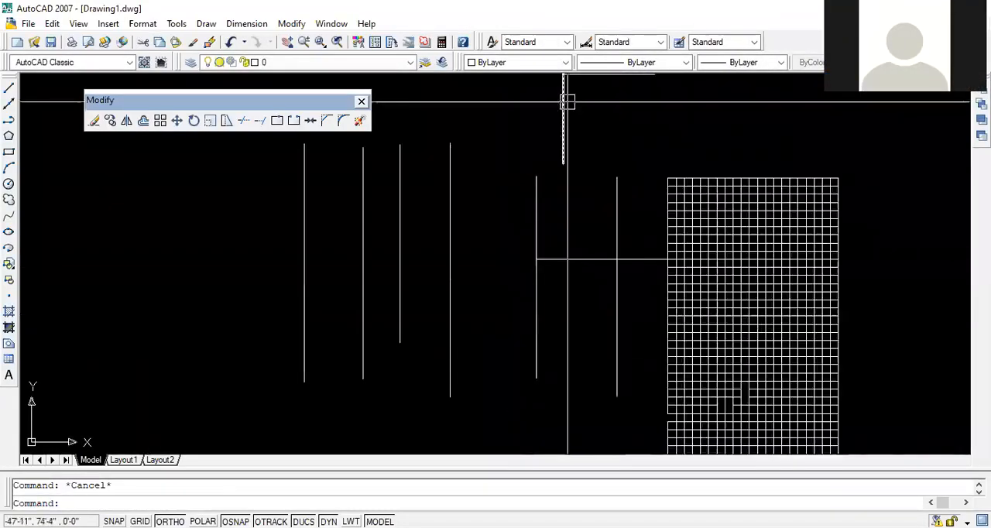
{"action": "middle_click_drag", "start_coordinate": [566, 102], "coordinate": [607, 171]}
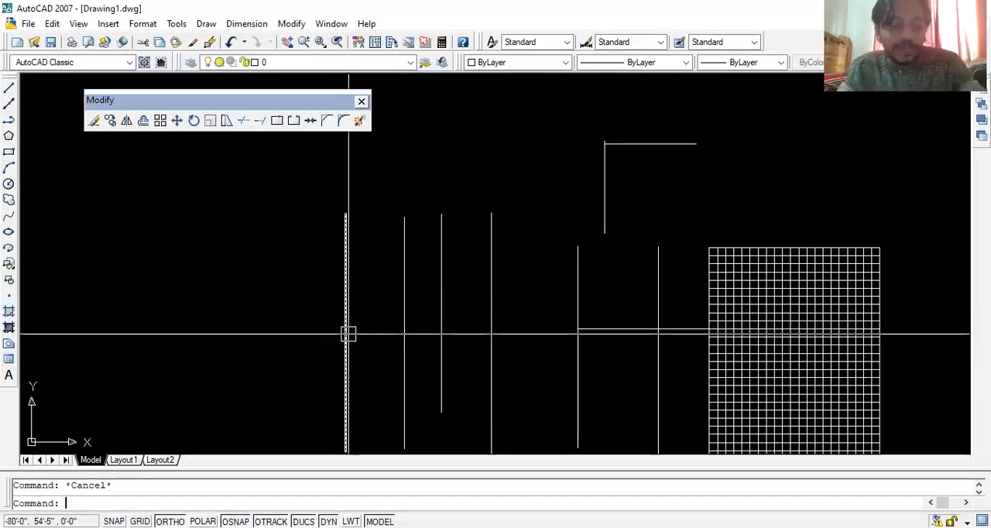
{"action": "key", "text": "Return"}
{"action": "key", "text": "Return"}
{"action": "left_click", "coordinate": [601, 333]}
{"action": "left_click", "coordinate": [548, 331]}
{"action": "left_click", "coordinate": [465, 330]}
{"action": "left_click", "coordinate": [418, 331]}
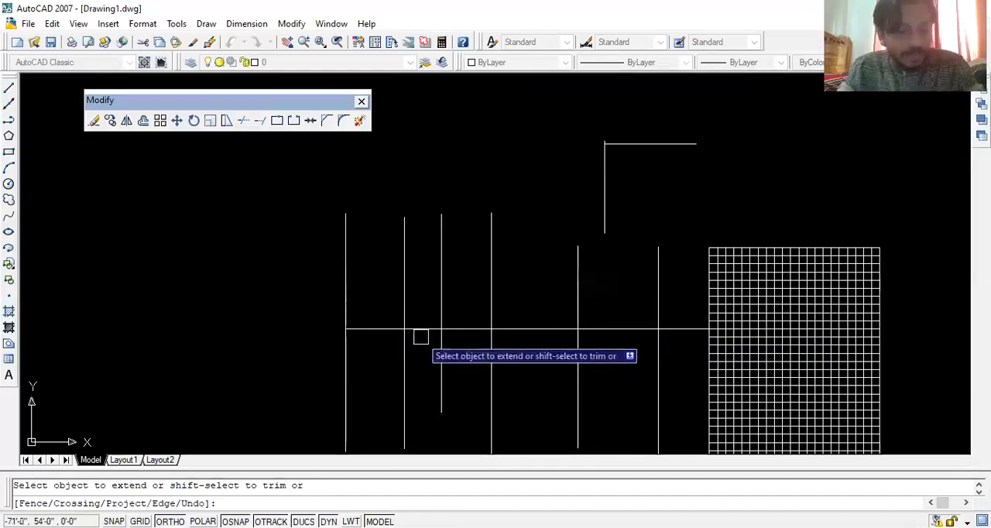
- Undo the successive extensions of the horizontal line across the four vertical lines and leave Extend
{"action": "type", "text": "u"}
{"action": "key", "text": "Return"}
{"action": "type", "text": "u"}
{"action": "key", "text": "Return"}
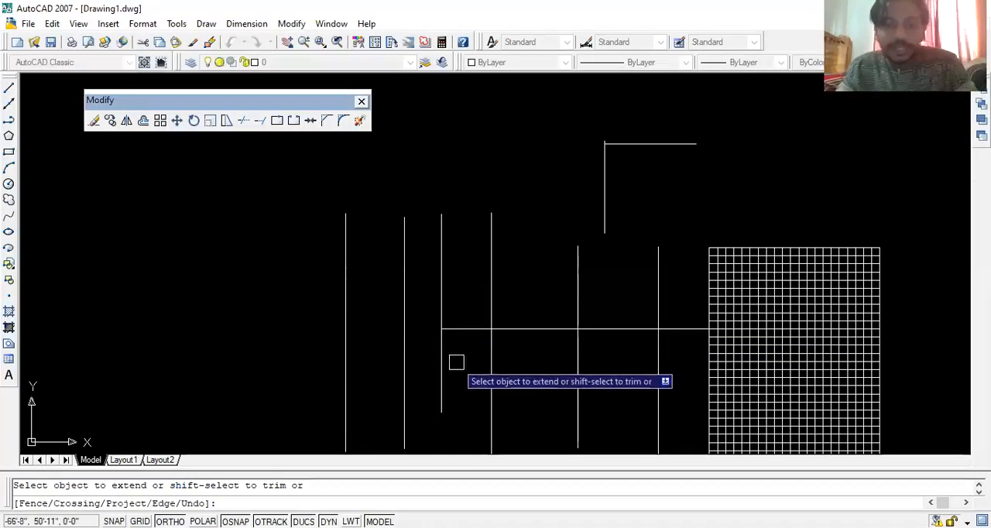
{"action": "type", "text": "u"}
{"action": "key", "text": "Return"}
{"action": "key", "text": "Escape"}
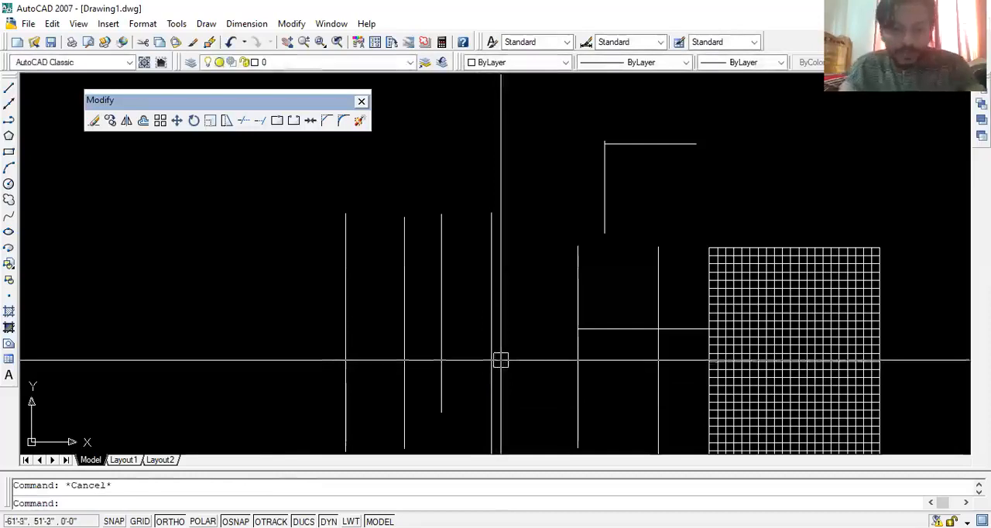
- Extend the horizontal line directly to the leftmost vertical line, using only that vertical line as the boundary edge
{"action": "type", "text": "ex"}
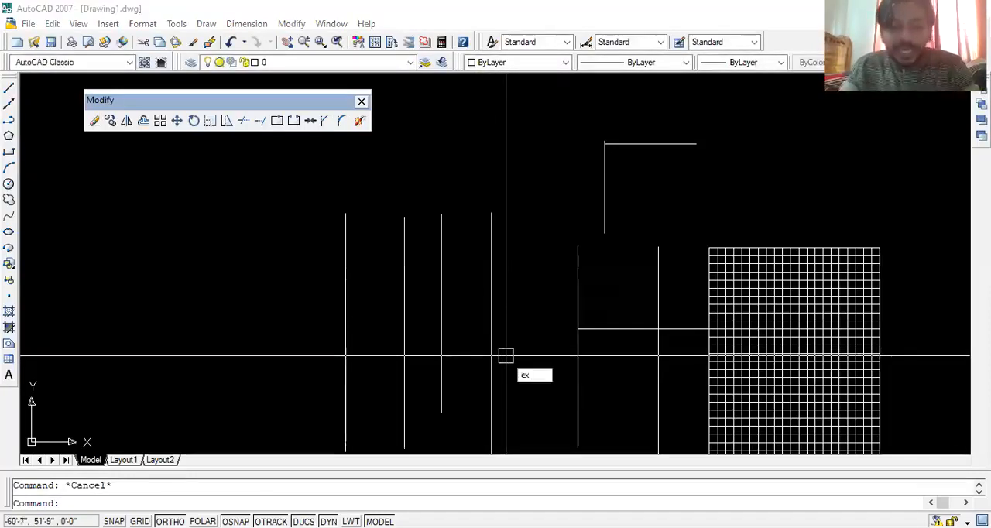
{"action": "key", "text": "Return"}
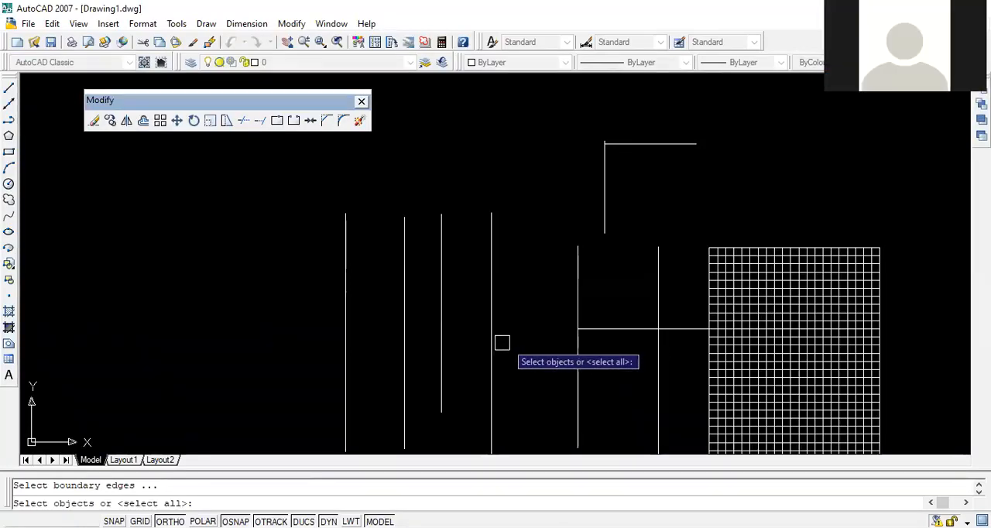
{"action": "left_click", "coordinate": [345, 290]}
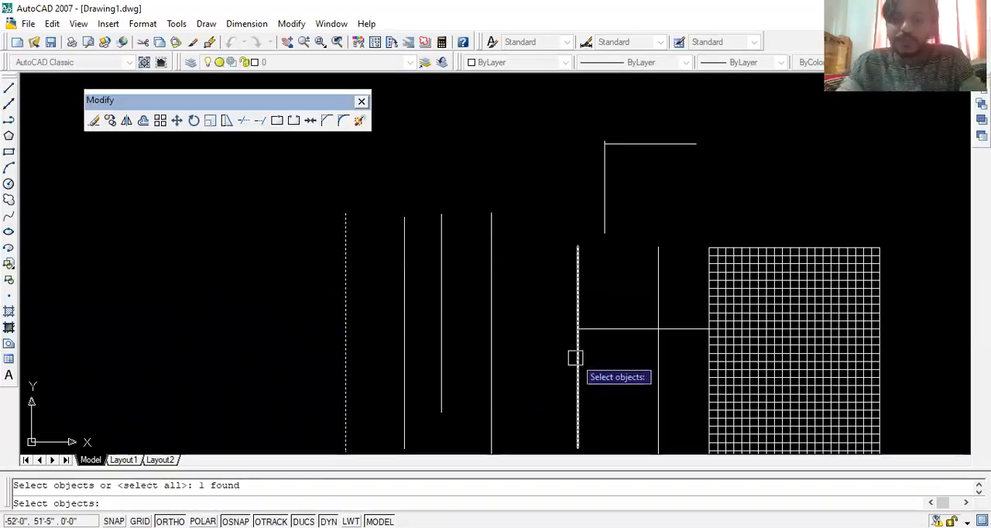
{"action": "key", "text": "Return"}
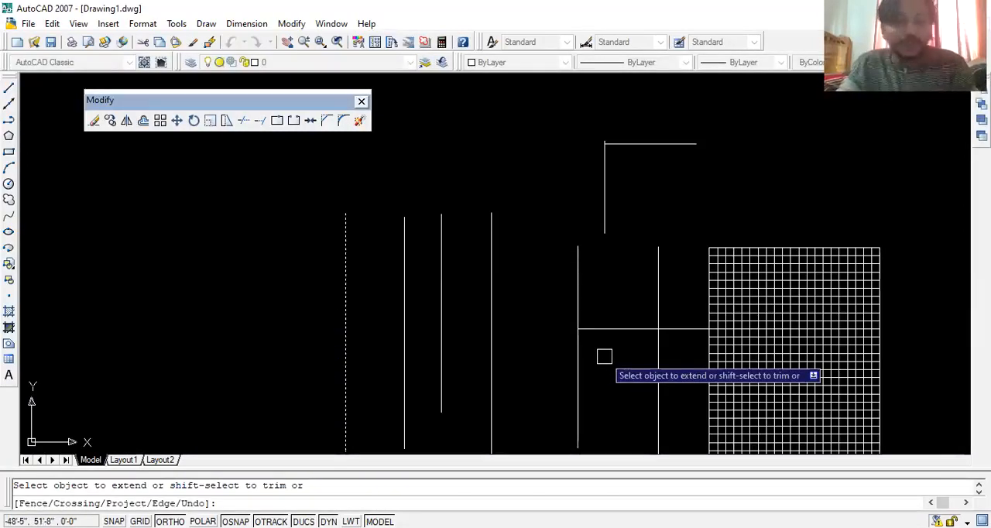
{"action": "left_click", "coordinate": [600, 329]}
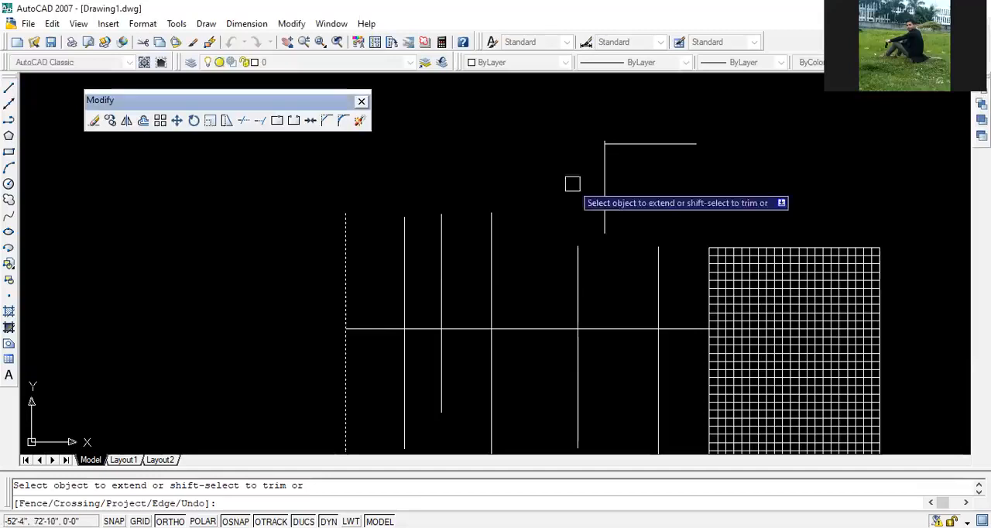
{"action": "key", "text": "Escape"}
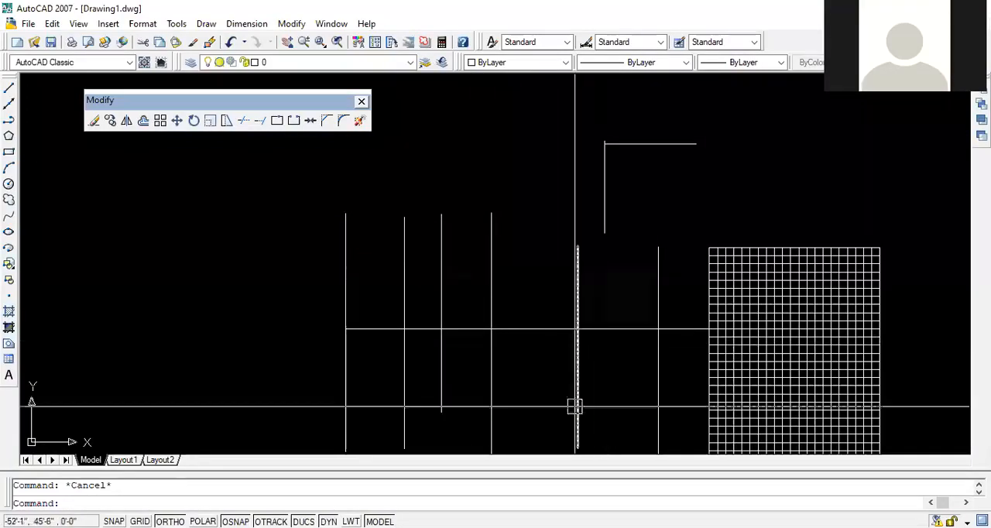
- Extend the grid row two rows above the already extended line leftward to the second vertical line from the grid
{"action": "middle_click_drag", "start_coordinate": [545, 270], "coordinate": [486, 369]}
{"action": "scroll", "coordinate": [561, 283], "scroll_direction": "up", "scroll_amount": 4}
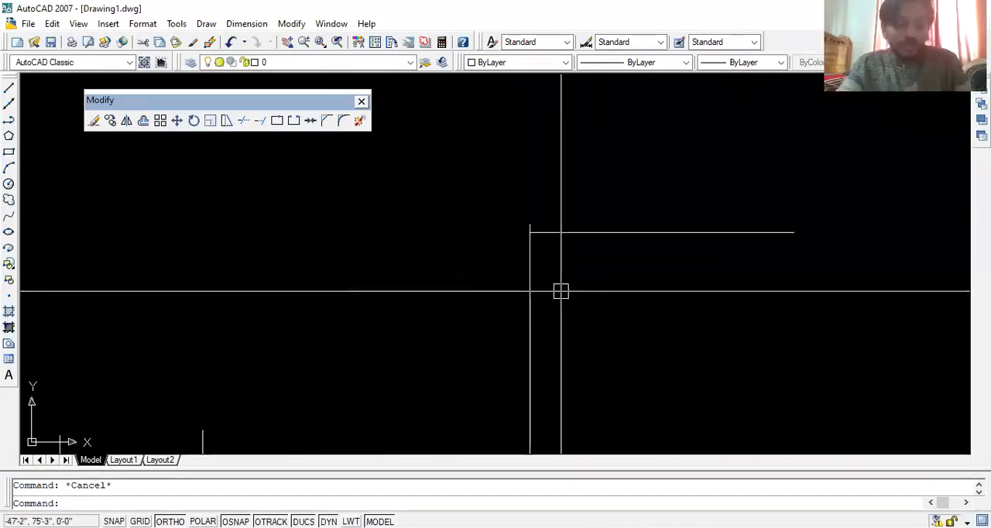
{"action": "type", "text": "ex"}
{"action": "key", "text": "Return"}
{"action": "middle_click_drag", "start_coordinate": [537, 270], "coordinate": [513, 323]}
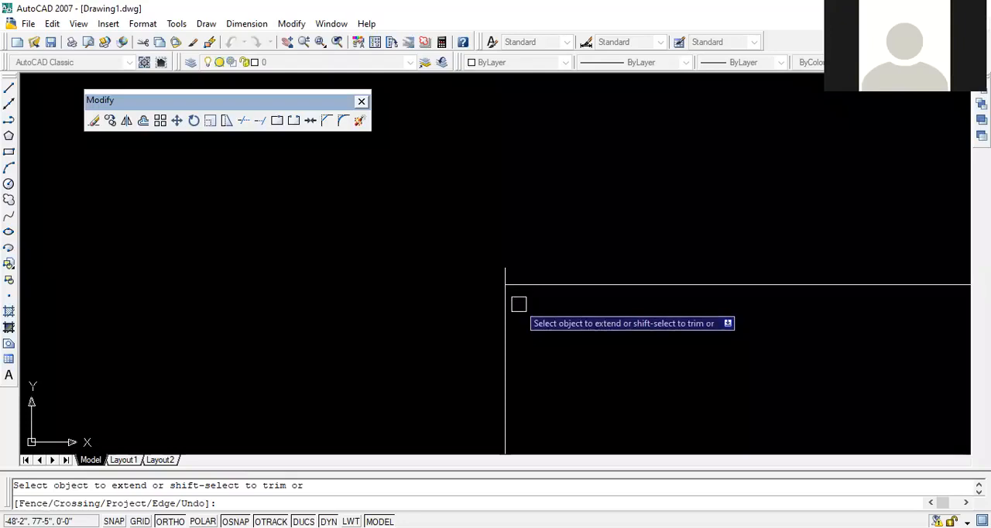
{"action": "scroll", "coordinate": [522, 253], "scroll_direction": "up", "scroll_amount": 1}
{"action": "mouse_move", "coordinate": [539, 282]}
{"action": "middle_mouse_down"}
{"action": "mouse_move", "coordinate": [550, 270]}
{"action": "mouse_move", "coordinate": [534, 260]}
{"action": "mouse_move", "coordinate": [544, 255]}
{"action": "middle_mouse_up"}
{"action": "scroll", "coordinate": [534, 272], "scroll_direction": "up", "scroll_amount": 2}
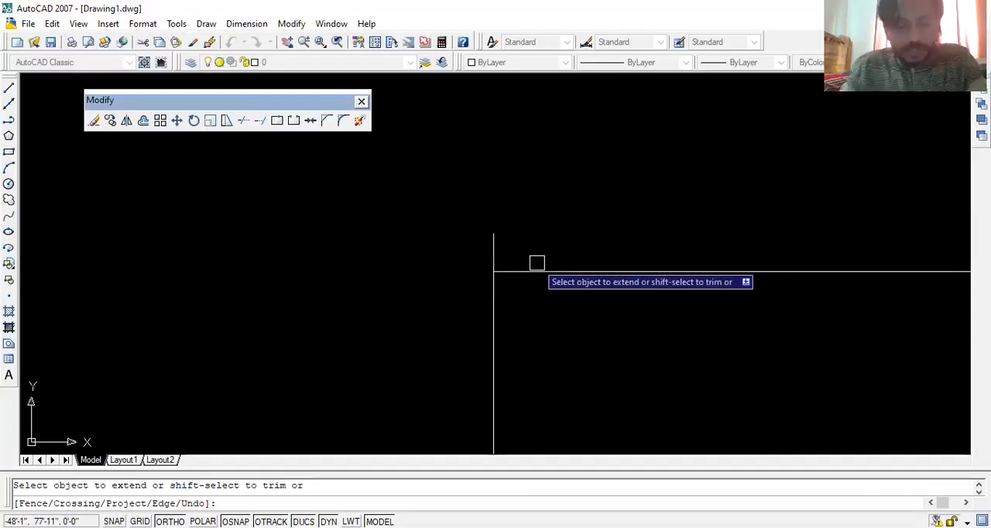
{"action": "scroll", "coordinate": [558, 271], "scroll_direction": "down", "scroll_amount": 5}
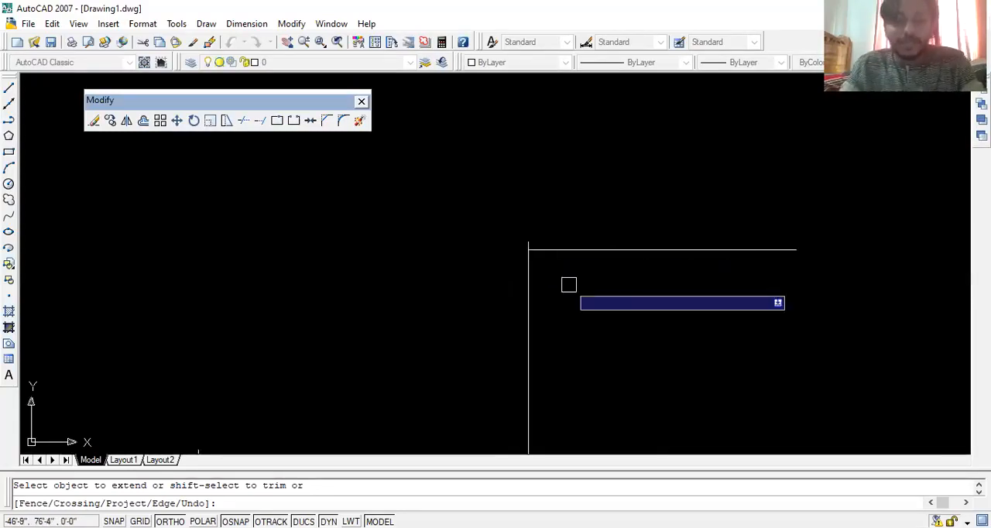
{"action": "middle_click_drag", "start_coordinate": [594, 332], "coordinate": [594, 224]}
{"action": "scroll", "coordinate": [471, 294], "scroll_direction": "up", "scroll_amount": 3}
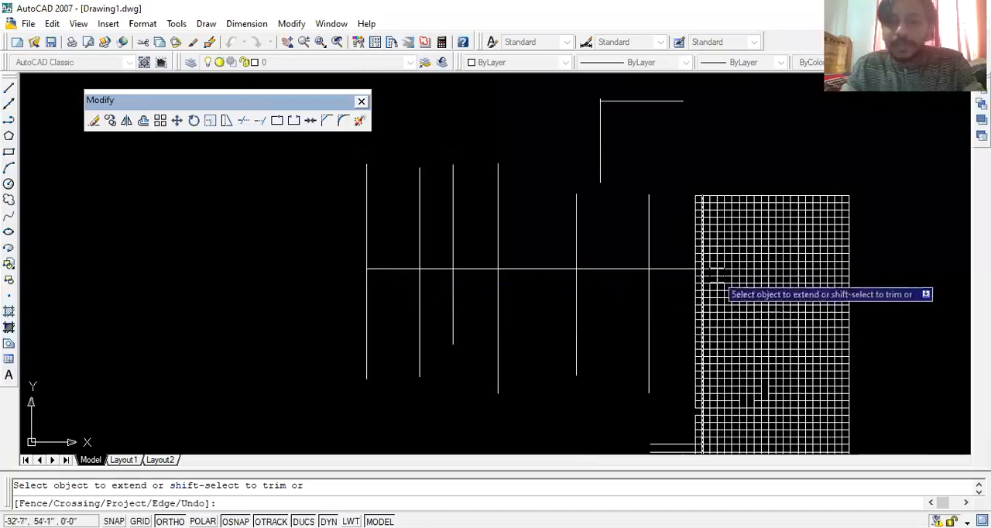
{"action": "scroll", "coordinate": [704, 266], "scroll_direction": "up", "scroll_amount": 3}
{"action": "left_click", "coordinate": [660, 212]}
{"action": "left_click", "coordinate": [569, 204]}
{"action": "left_click", "coordinate": [537, 219]}
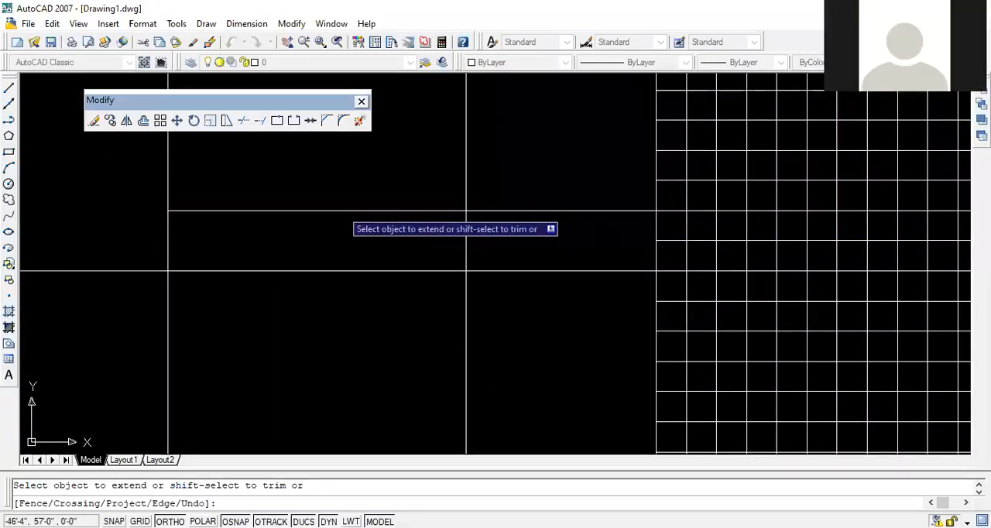
- Trim the newly extended row between the vertical lines and in the grid's first two cells, from within Extend
{"action": "middle_click_drag", "start_coordinate": [341, 218], "coordinate": [486, 280]}
{"action": "middle_click_drag", "start_coordinate": [500, 221], "coordinate": [537, 237]}
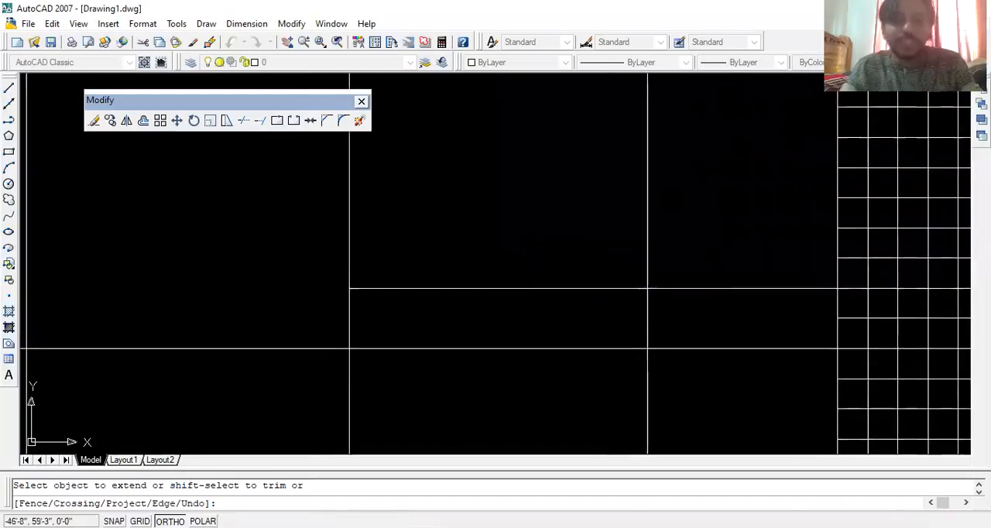
{"action": "left_click", "coordinate": [534, 232], "text": "shift"}
{"action": "left_click", "coordinate": [479, 327], "text": "shift"}
{"action": "left_click", "coordinate": [749, 244], "text": "shift"}
{"action": "left_click", "coordinate": [730, 299], "text": "shift"}
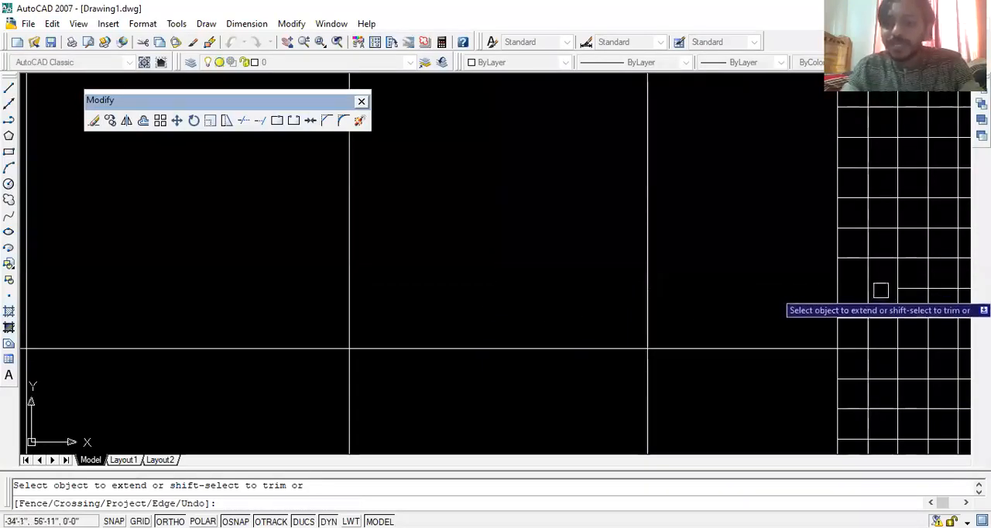
- Extend the trimmed row back out of the grid to the nearest vertical line and leave Extend
{"action": "middle_click_drag", "start_coordinate": [879, 294], "coordinate": [760, 289]}
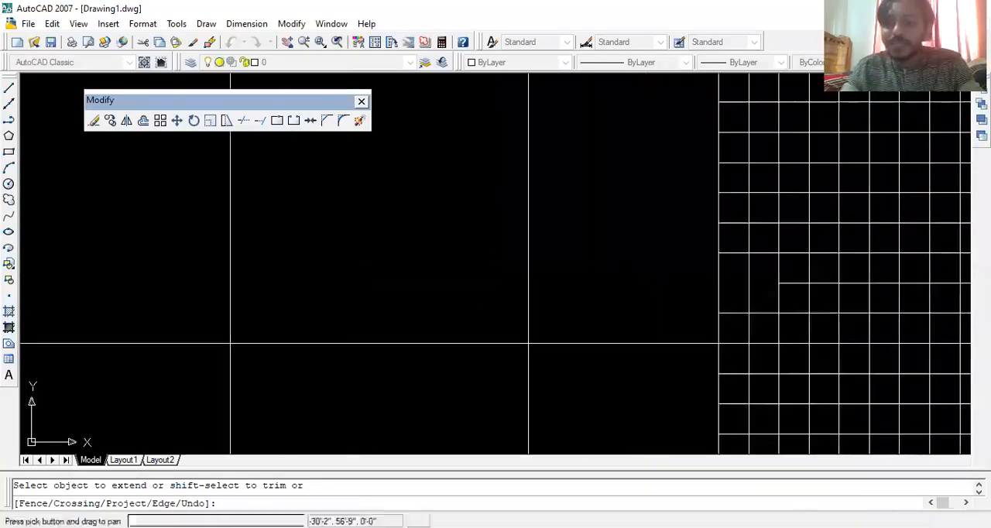
{"action": "left_click", "coordinate": [732, 282]}
{"action": "key", "text": "Escape"}
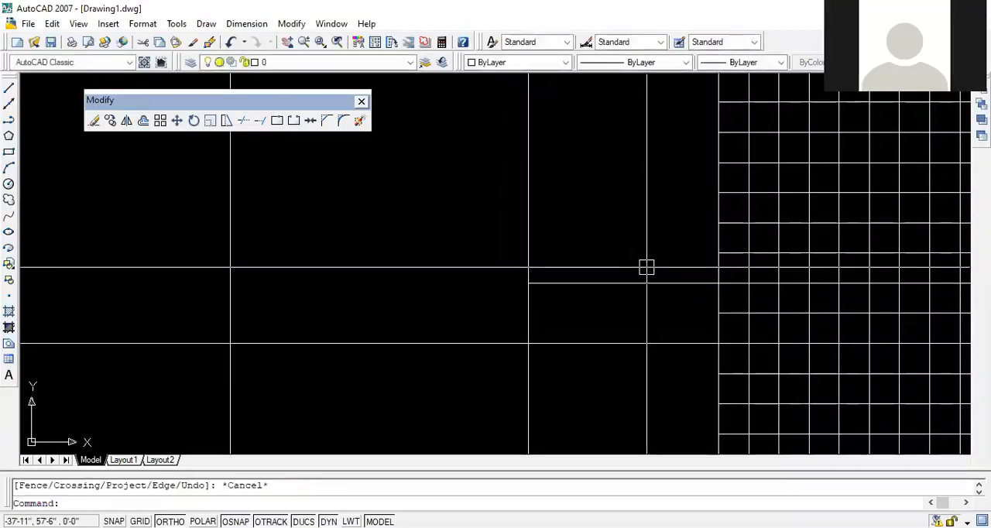
- Trim the same row between the nearest vertical line and the grid, plus its first four grid cells, using all objects as cutting edges
{"action": "type", "text": "tr"}
{"action": "key", "text": "Return"}
{"action": "key", "text": "Return"}
{"action": "left_click", "coordinate": [627, 246]}
{"action": "left_click", "coordinate": [611, 297]}
{"action": "left_click", "coordinate": [729, 282]}
{"action": "left_click", "coordinate": [764, 281]}
{"action": "left_click", "coordinate": [796, 287]}
{"action": "left_click", "coordinate": [821, 286]}
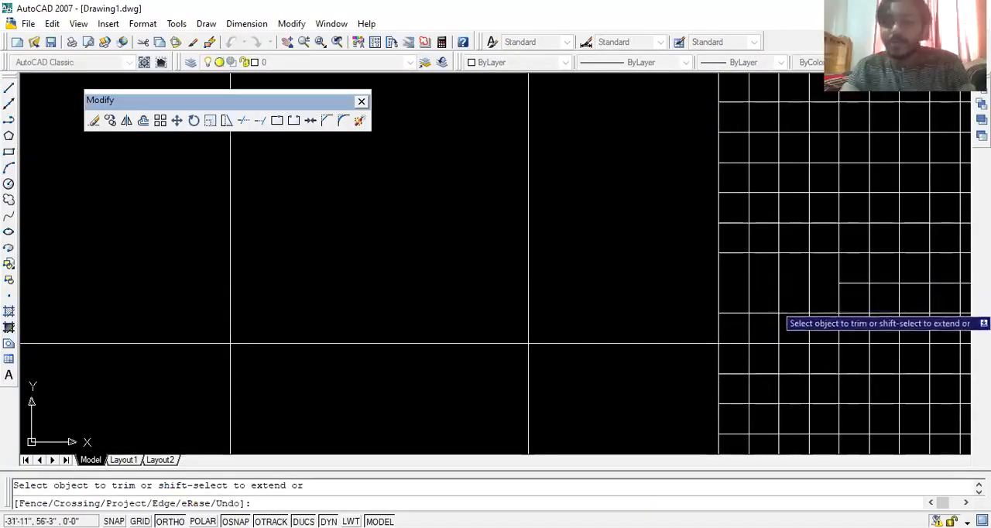
- Extend the trimmed row leftward edge by edge from within Trim, up to the second vertical line from the left, and leave Trim
{"action": "left_click", "coordinate": [850, 283], "text": "shift"}
{"action": "left_click", "coordinate": [825, 280], "text": "shift"}
{"action": "left_click", "coordinate": [792, 281], "text": "shift"}
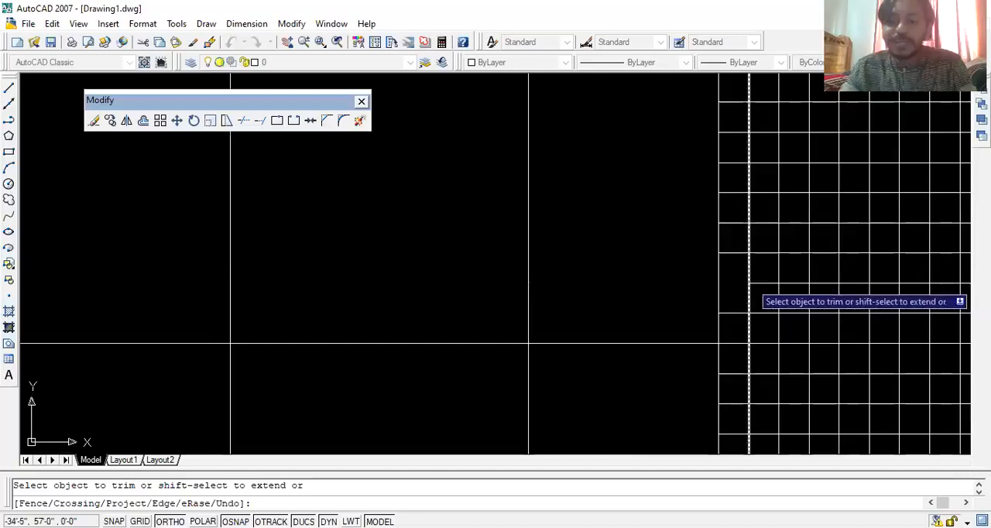
{"action": "left_click", "coordinate": [761, 281], "text": "shift"}
{"action": "left_click", "coordinate": [733, 283], "text": "shift"}
{"action": "left_click", "coordinate": [637, 283], "text": "shift"}
{"action": "scroll", "coordinate": [293, 308], "scroll_direction": "down", "scroll_amount": 5}
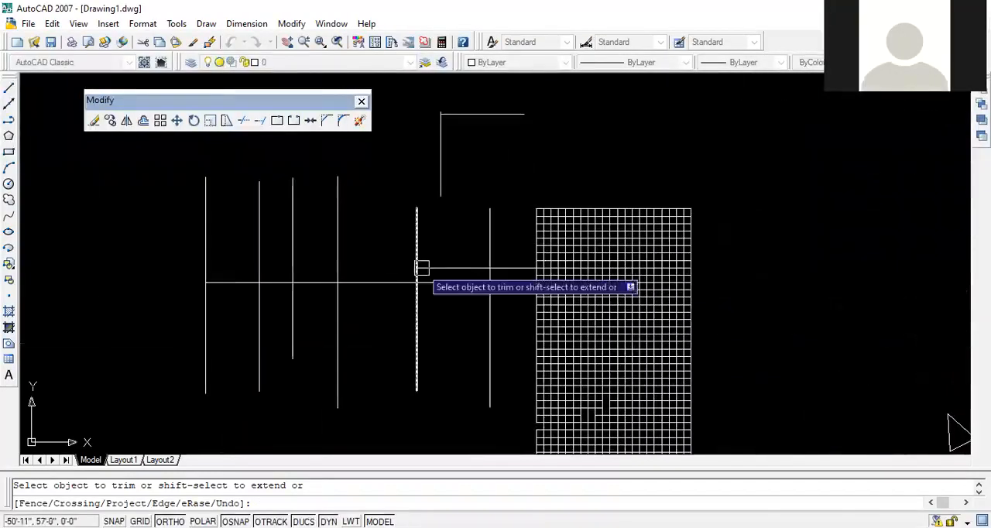
{"action": "left_click", "coordinate": [314, 266], "text": "shift"}
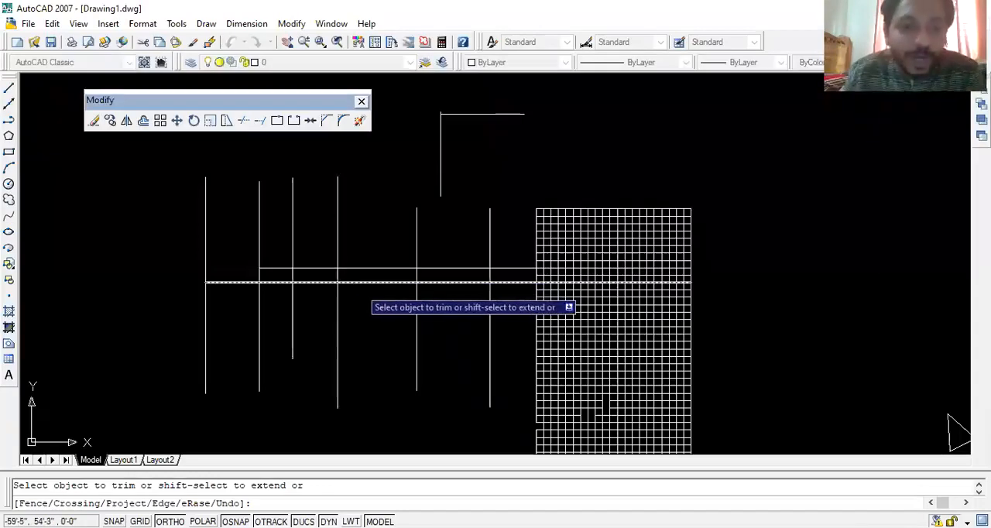
{"action": "key", "text": "Escape"}
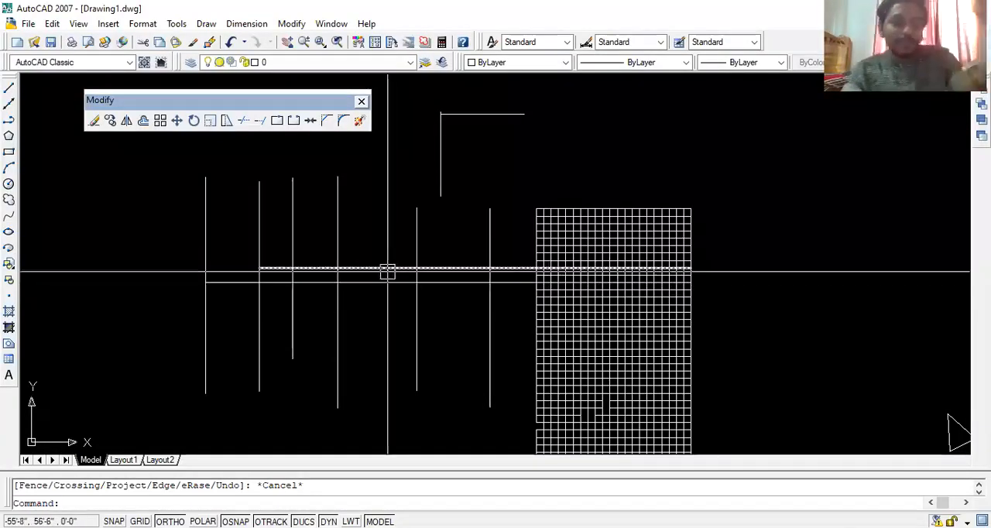
{"action": "key", "text": "Escape"}
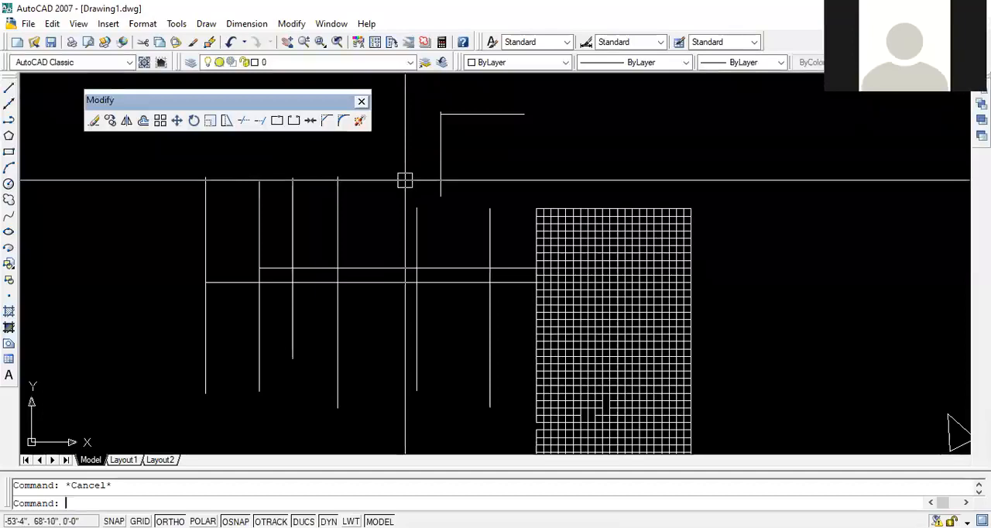
- Draw a rectangle in the empty space above the grid
{"action": "mouse_move", "coordinate": [432, 216]}
{"action": "middle_mouse_down"}
{"action": "mouse_move", "coordinate": [482, 245]}
{"action": "mouse_move", "coordinate": [459, 250]}
{"action": "mouse_move", "coordinate": [459, 230]}
{"action": "middle_mouse_up"}
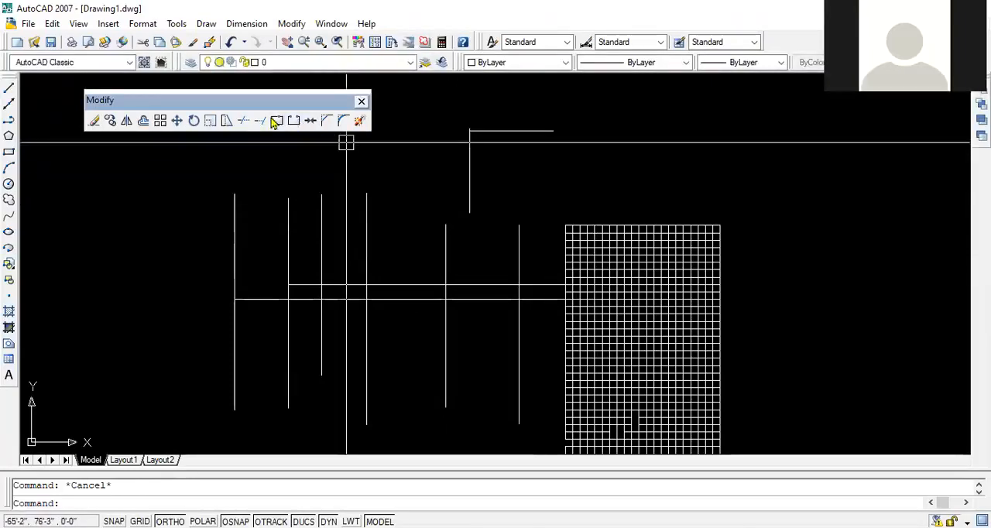
{"action": "left_click", "coordinate": [276, 121]}
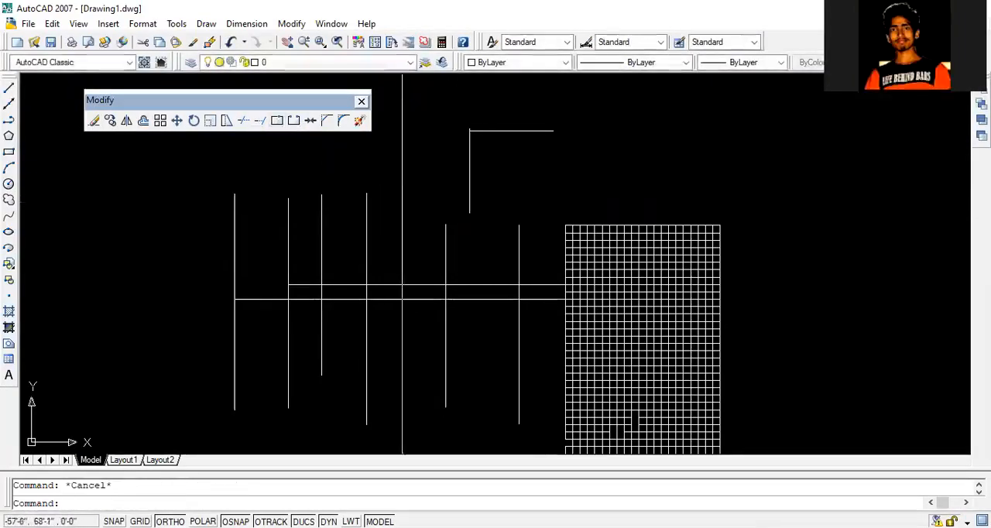
{"action": "mouse_move", "coordinate": [515, 192]}
{"action": "middle_mouse_down"}
{"action": "mouse_move", "coordinate": [309, 222]}
{"action": "mouse_move", "coordinate": [297, 234]}
{"action": "middle_mouse_up"}
{"action": "mouse_move", "coordinate": [402, 217]}
{"action": "middle_mouse_down"}
{"action": "mouse_move", "coordinate": [400, 292]}
{"action": "mouse_move", "coordinate": [443, 282]}
{"action": "middle_mouse_up"}
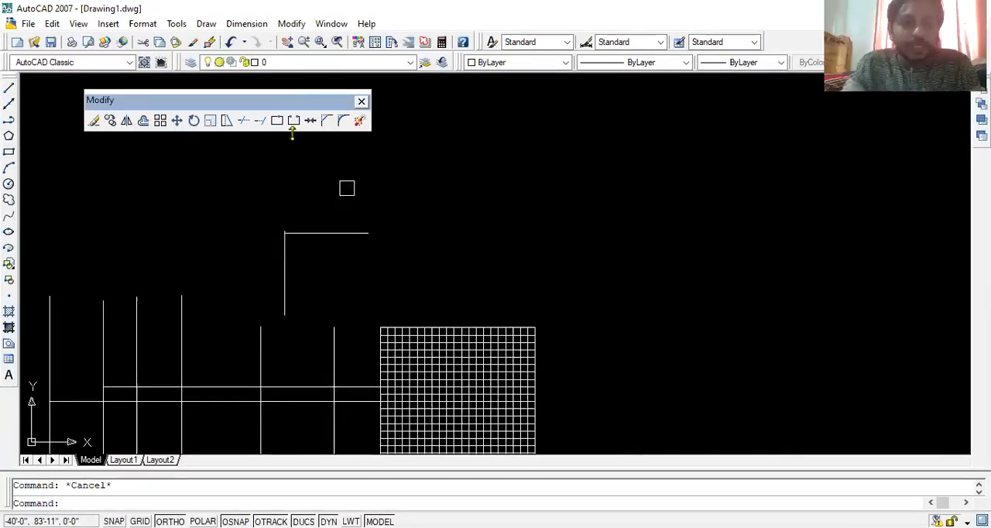
{"action": "scroll", "coordinate": [297, 139], "scroll_direction": "up", "scroll_amount": 2}
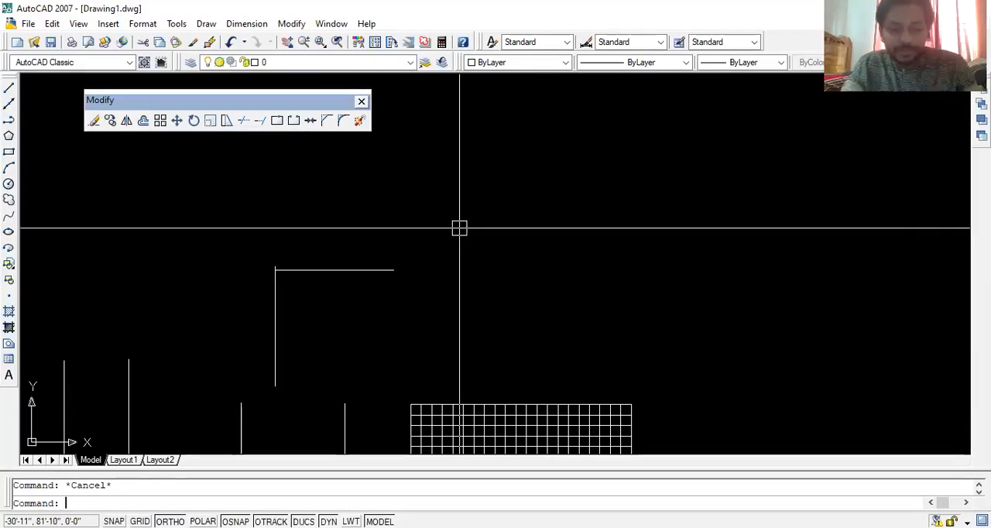
{"action": "type", "text": "rec"}
{"action": "key", "text": "Return"}
{"action": "left_click", "coordinate": [467, 163]}
{"action": "left_click", "coordinate": [631, 260]}
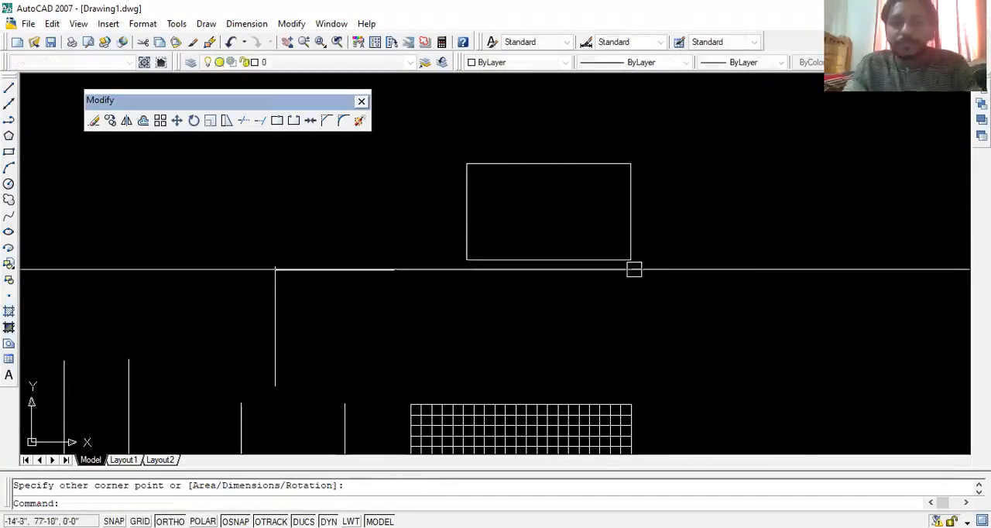
- Try to break the new rectangle at a single point and undo the break
{"action": "left_click", "coordinate": [277, 120]}
{"action": "left_click", "coordinate": [489, 163]}
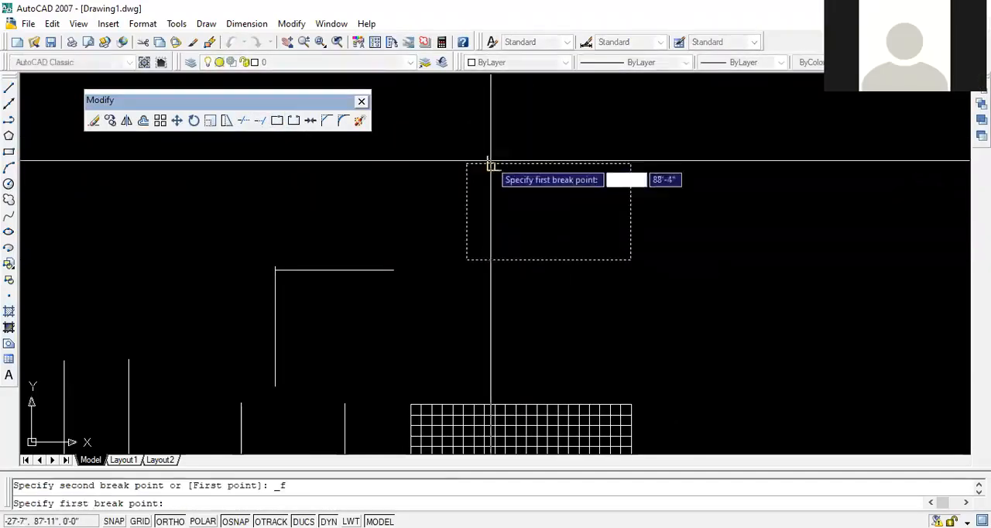
{"action": "left_click", "coordinate": [493, 192]}
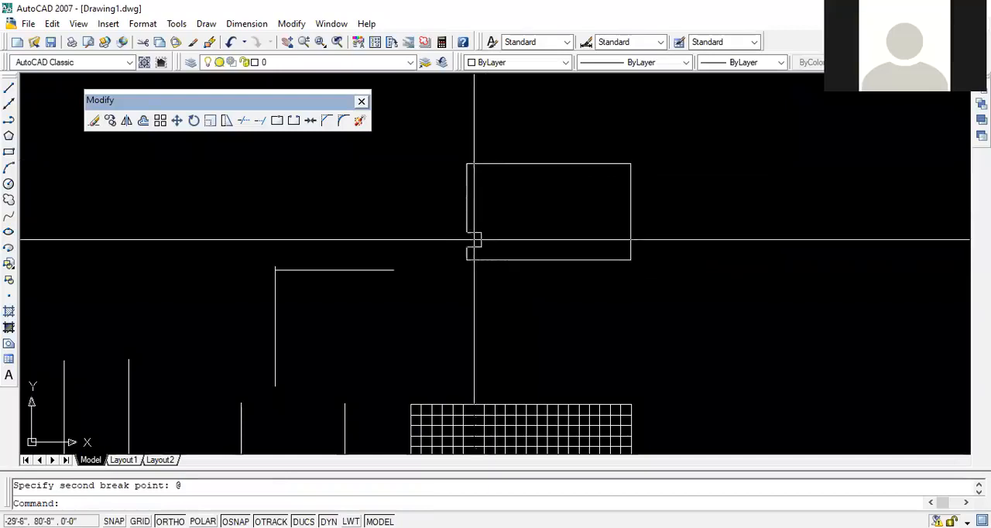
{"action": "key", "text": "ctrl+z"}
{"action": "key", "text": "Escape"}
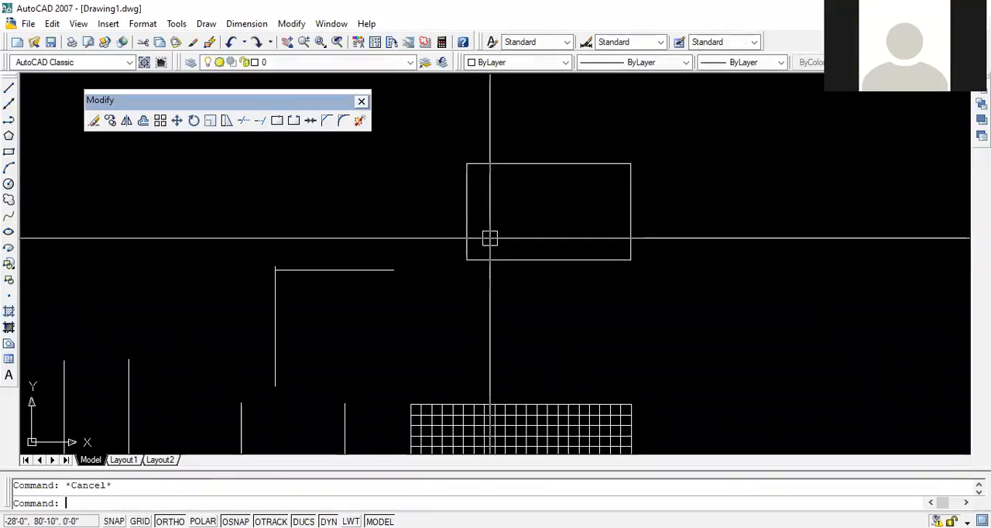
{"action": "left_click", "coordinate": [641, 117]}
{"action": "left_click", "coordinate": [510, 263]}
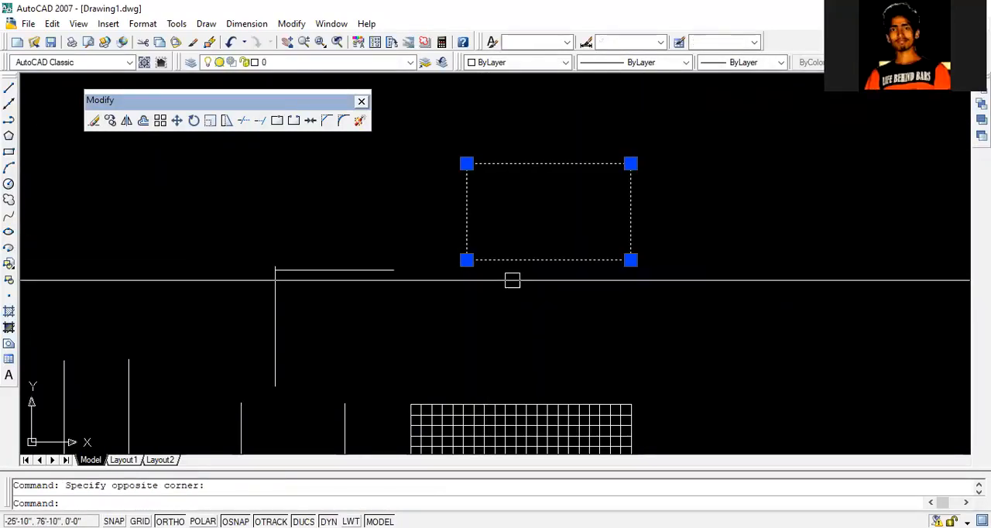
{"action": "key", "text": "Escape"}
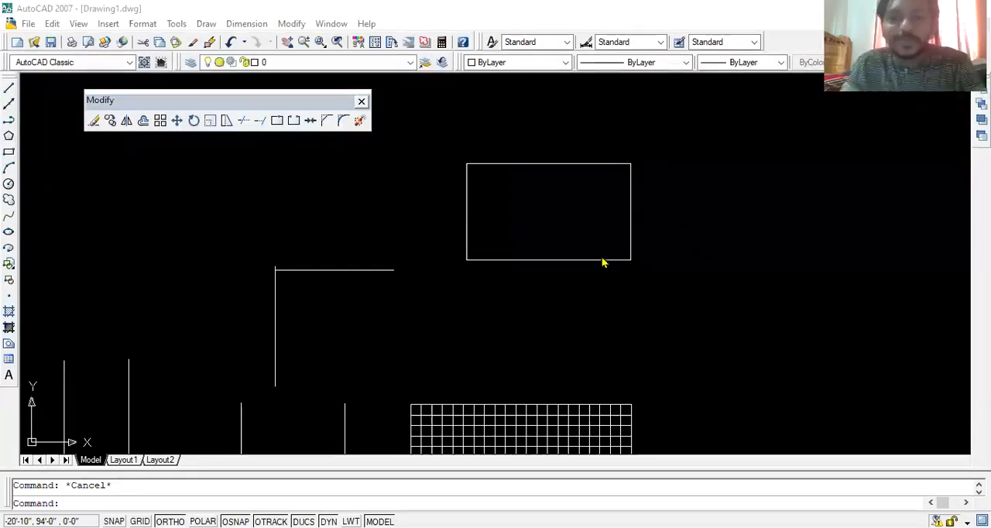
- Draw a smaller rectangle inside the large rectangle
{"action": "middle_click_drag", "start_coordinate": [550, 217], "coordinate": [476, 269]}
{"action": "scroll", "coordinate": [473, 248], "scroll_direction": "down", "scroll_amount": 3}
{"action": "scroll", "coordinate": [434, 274], "scroll_direction": "up", "scroll_amount": 3}
{"action": "scroll", "coordinate": [433, 274], "scroll_direction": "up", "scroll_amount": 3}
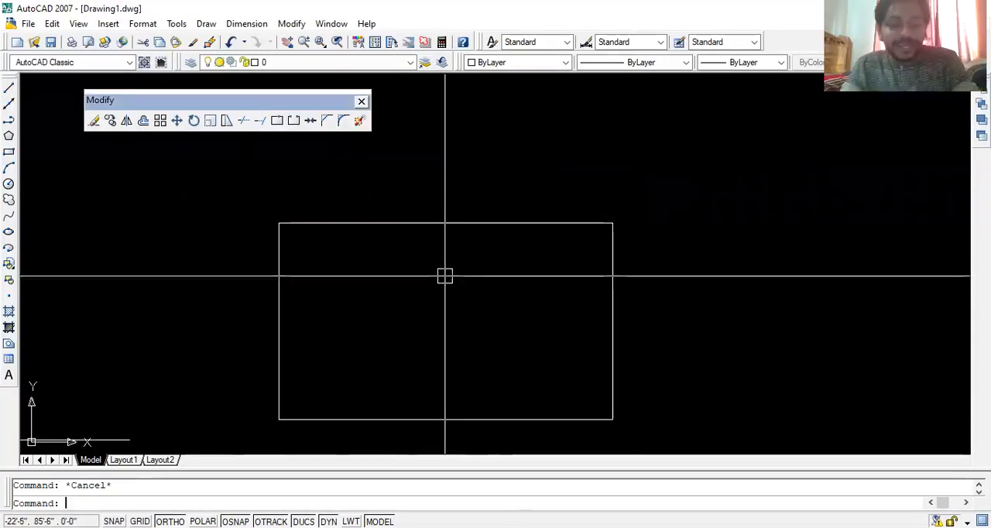
{"action": "type", "text": "rec"}
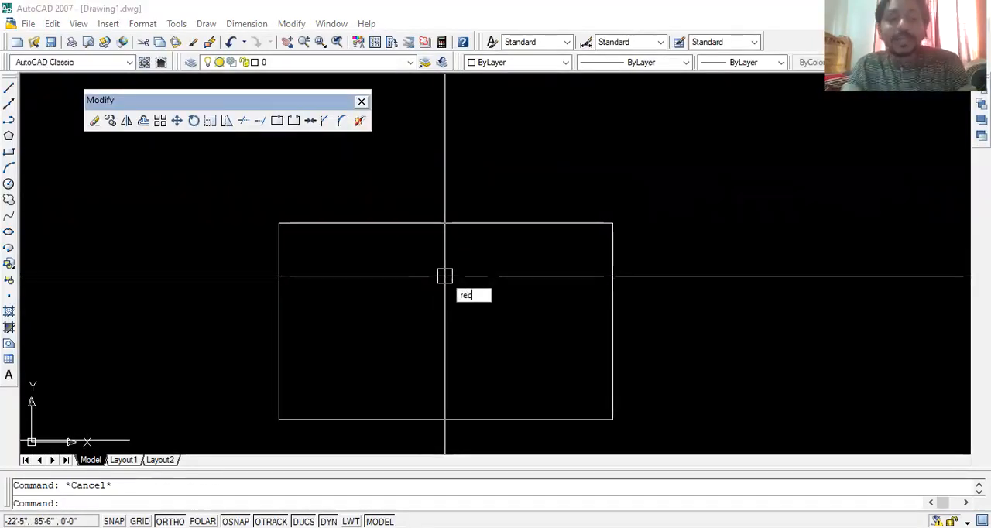
{"action": "key", "text": "Return"}
{"action": "left_click", "coordinate": [358, 263]}
{"action": "left_click", "coordinate": [491, 369]}
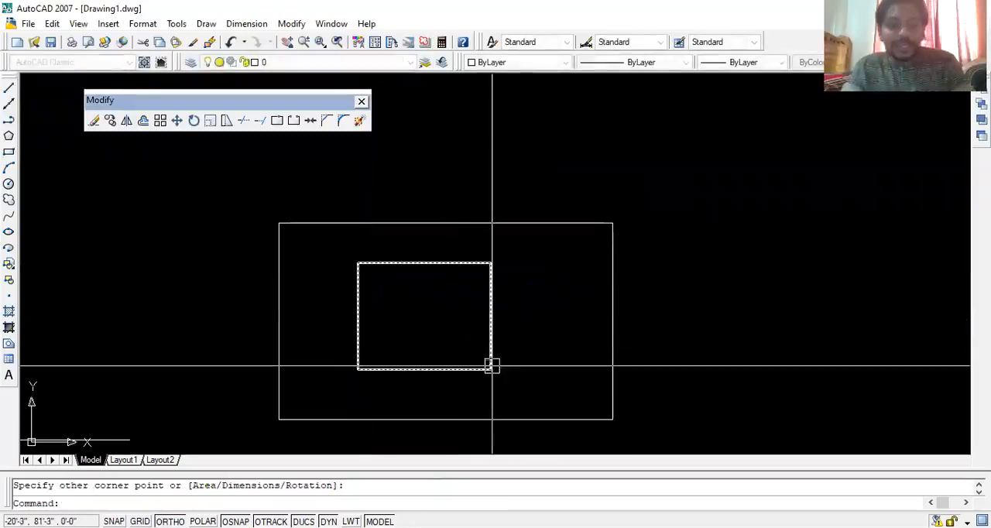
{"action": "key", "text": "Return"}
{"action": "key", "text": "Escape"}
{"action": "left_click", "coordinate": [490, 298]}
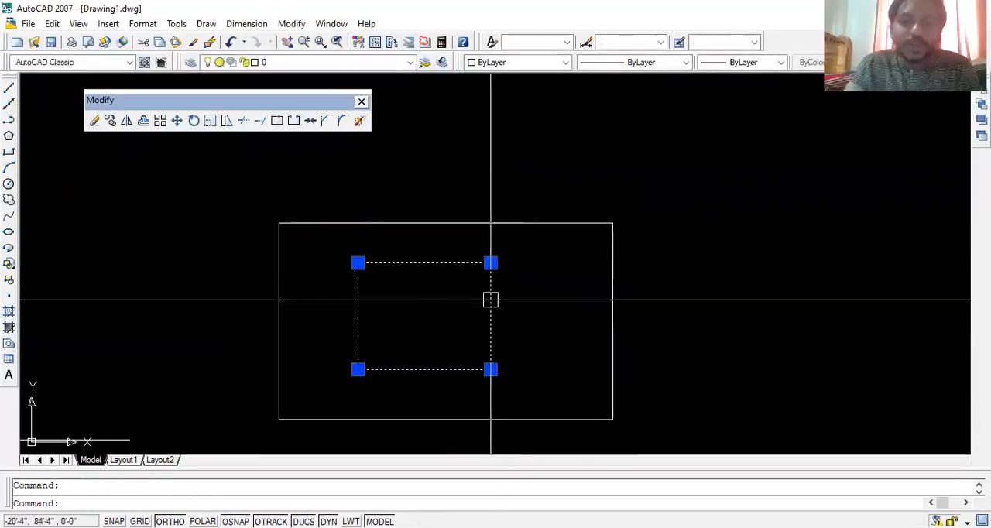
{"action": "key", "text": "Escape"}
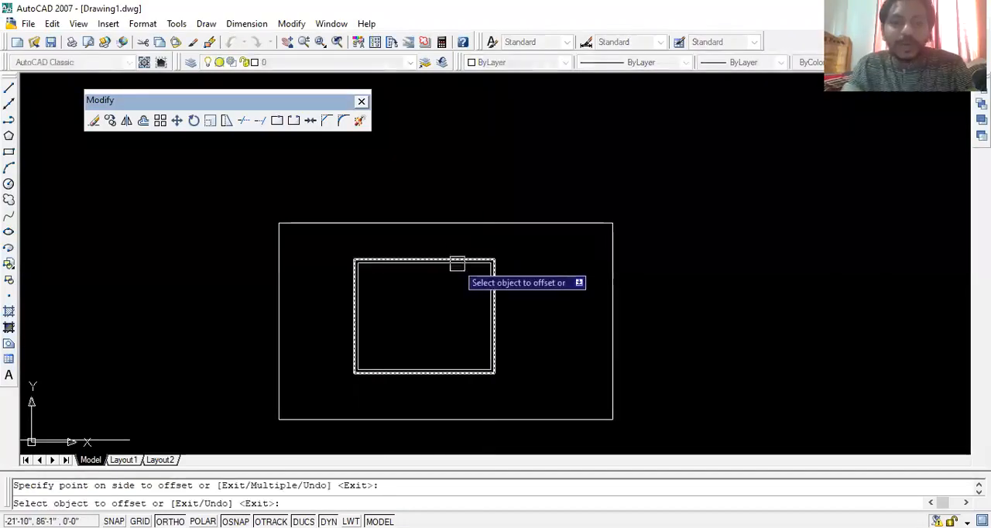
- Offset the small rectangle outward until four larger copies surround it, and once inward, and leave Offset
{"action": "left_click", "coordinate": [457, 264]}
{"action": "left_click", "coordinate": [452, 255]}
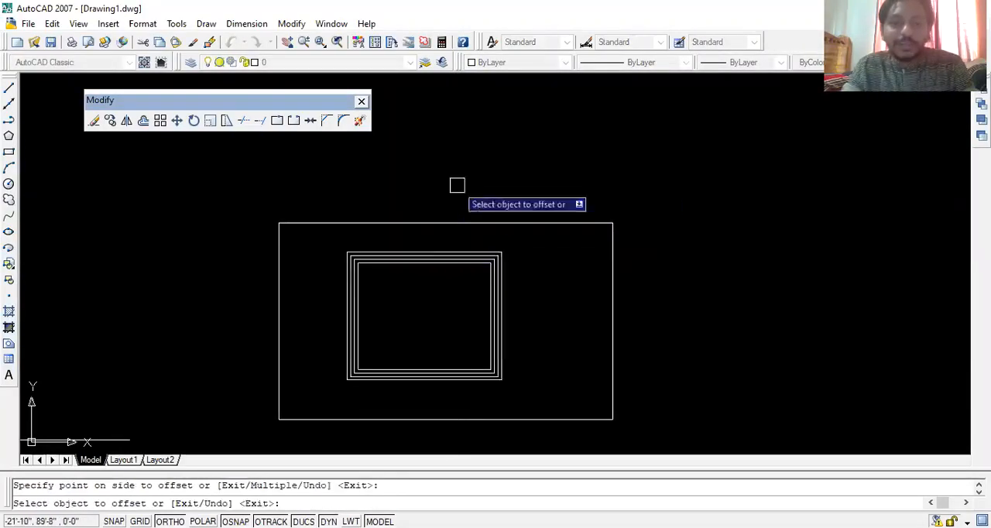
{"action": "left_click", "coordinate": [438, 247]}
{"action": "left_click", "coordinate": [456, 163]}
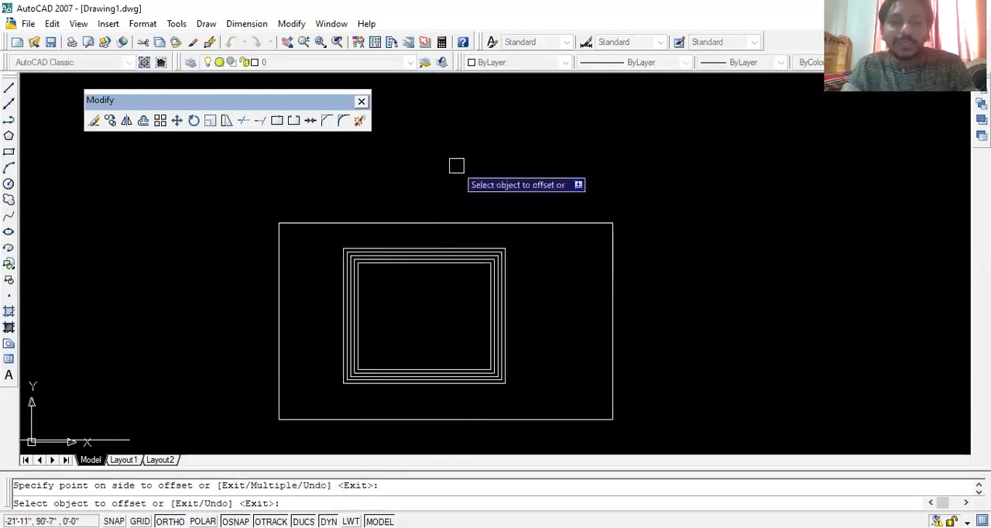
{"action": "left_click", "coordinate": [424, 264]}
{"action": "left_click", "coordinate": [406, 304]}
{"action": "key", "text": "Escape"}
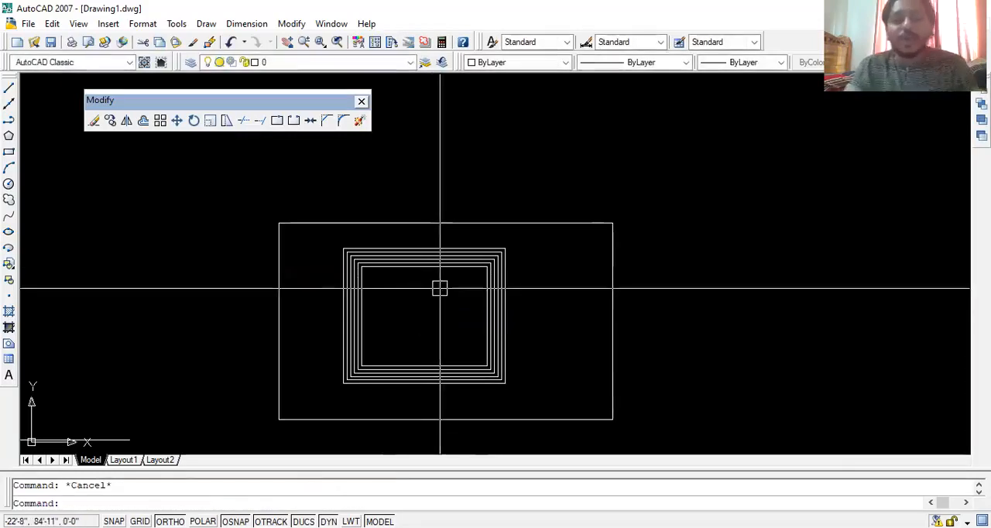
{"action": "scroll", "coordinate": [441, 287], "scroll_direction": "up", "scroll_amount": 3}
{"action": "middle_click_drag", "start_coordinate": [380, 270], "coordinate": [458, 247]}
{"action": "left_click", "coordinate": [467, 206]}
{"action": "key", "text": "Escape"}
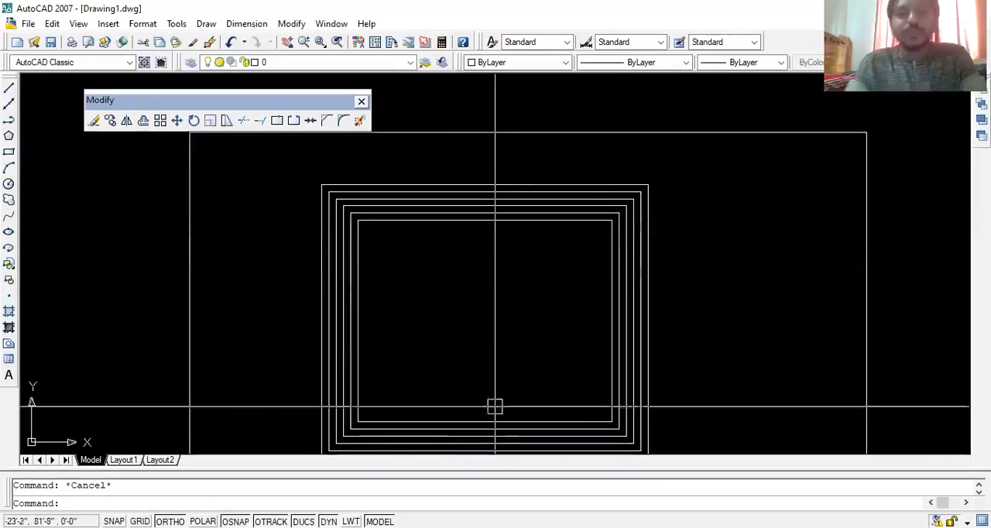
{"action": "left_click", "coordinate": [424, 222]}
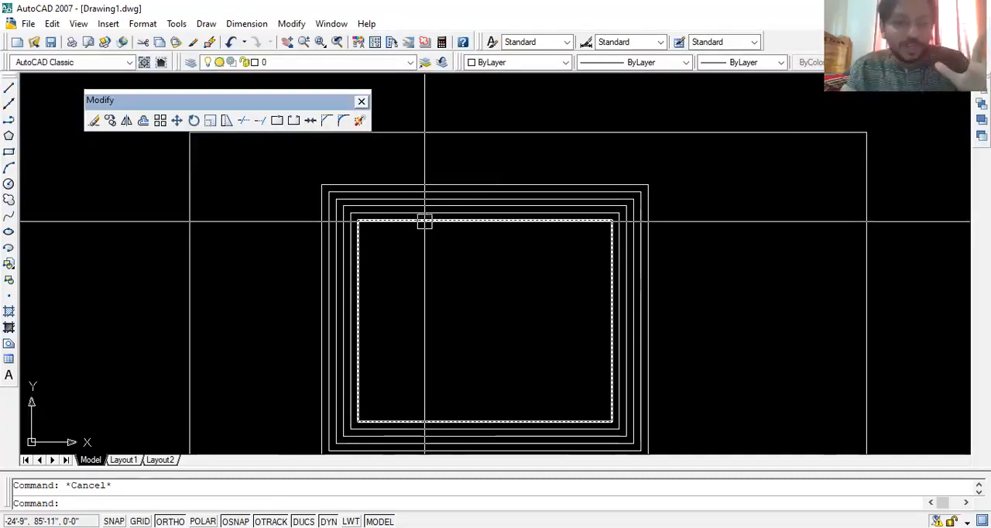
- Try exploding the innermost nested rectangle and undo the explode
{"action": "left_click", "coordinate": [424, 224]}
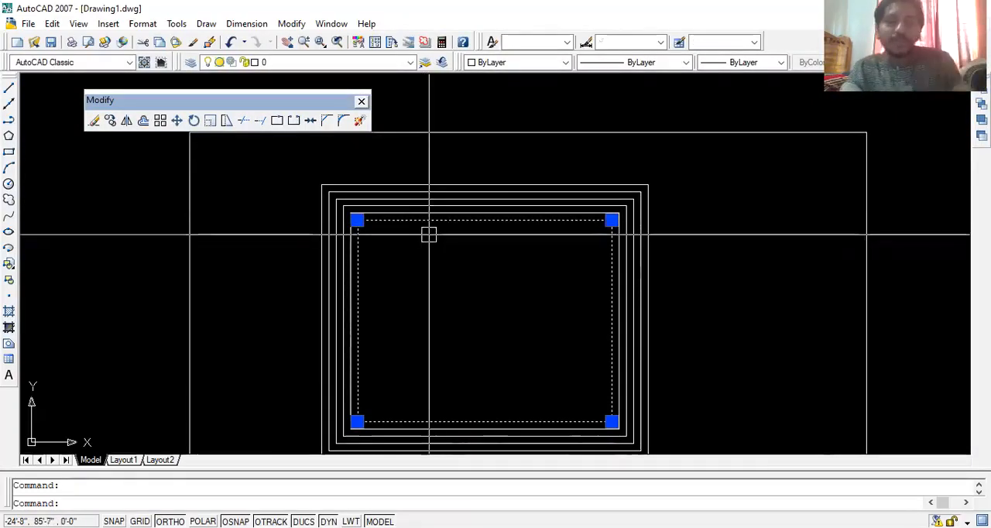
{"action": "left_click", "coordinate": [360, 121]}
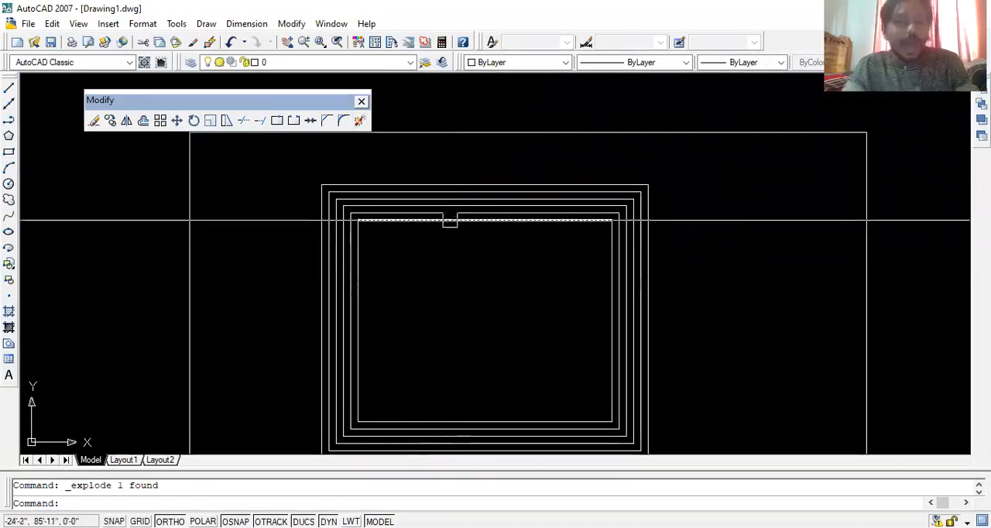
{"action": "key", "text": "Escape"}
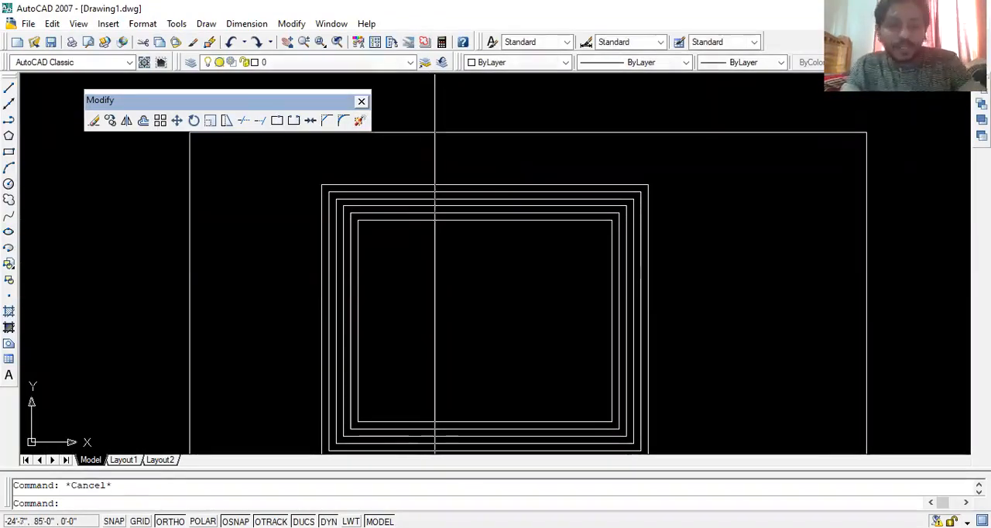
- Explode the innermost nested rectangle into separate lines using the X command alias
{"action": "left_click", "coordinate": [436, 223]}
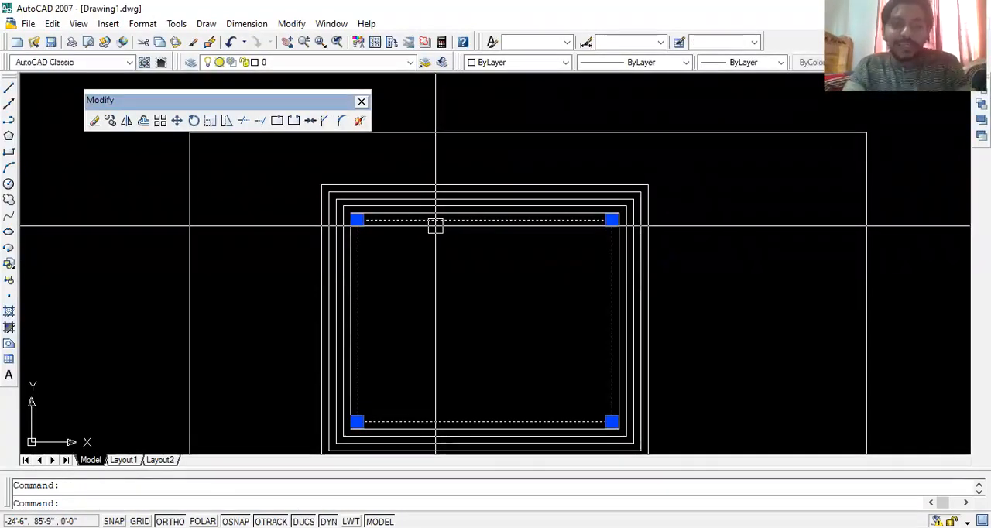
{"action": "type", "text": "x"}
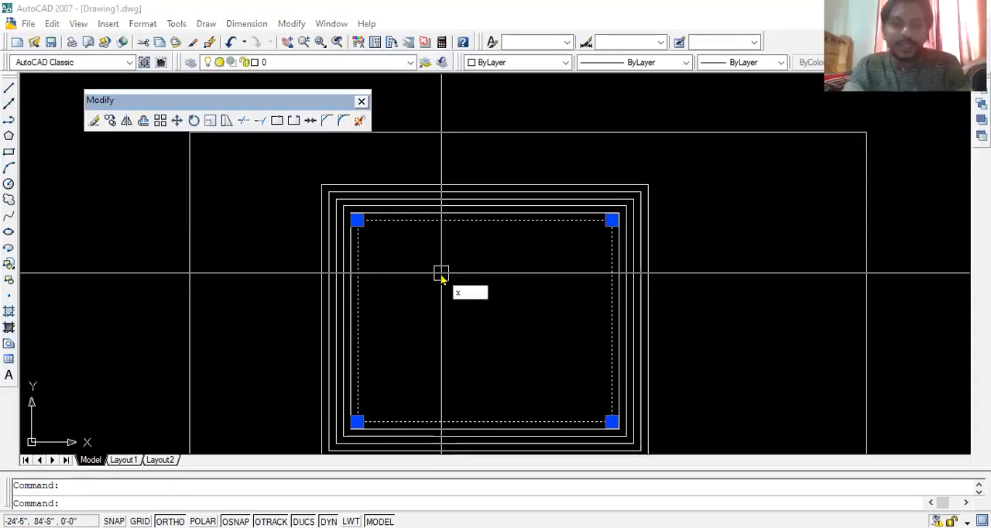
{"action": "key", "text": "Return"}
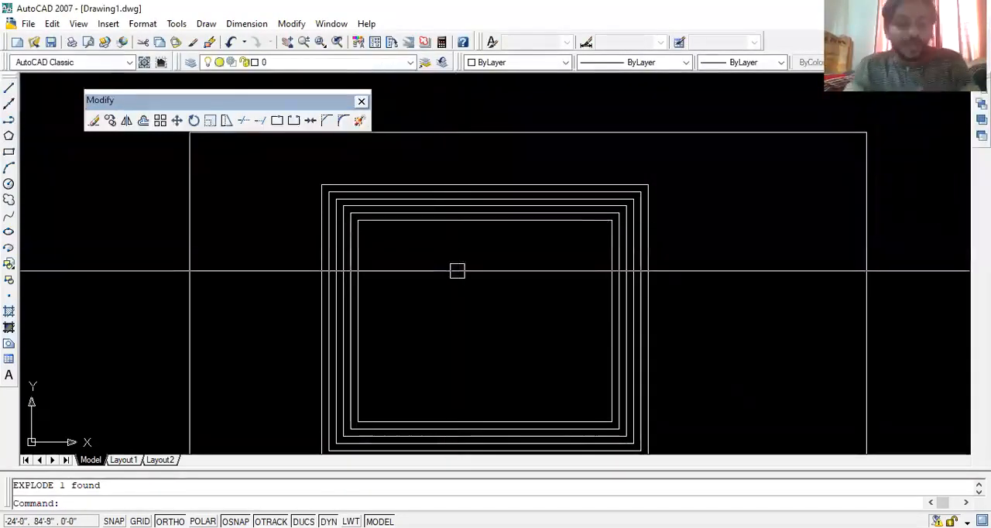
{"action": "key", "text": "Escape"}
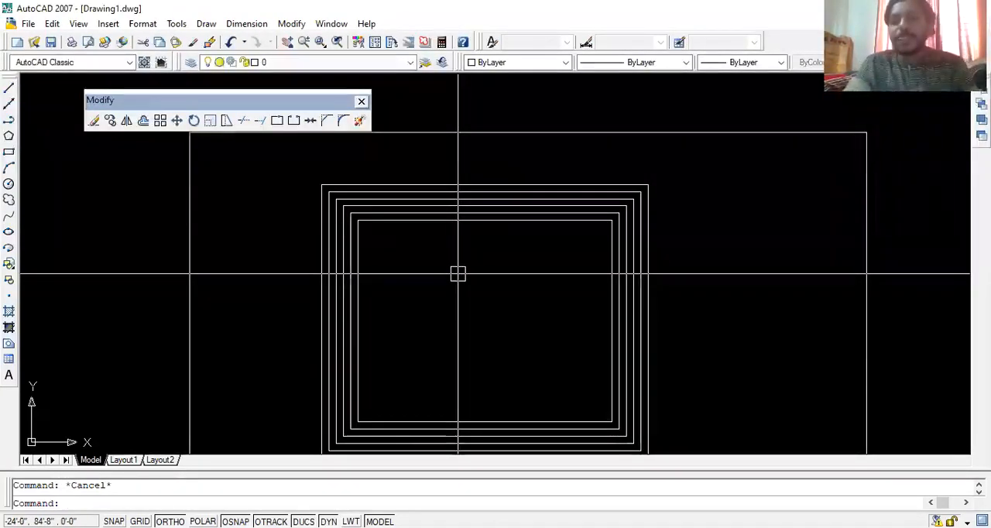
{"action": "scroll", "coordinate": [458, 273], "scroll_direction": "down", "scroll_amount": 2}
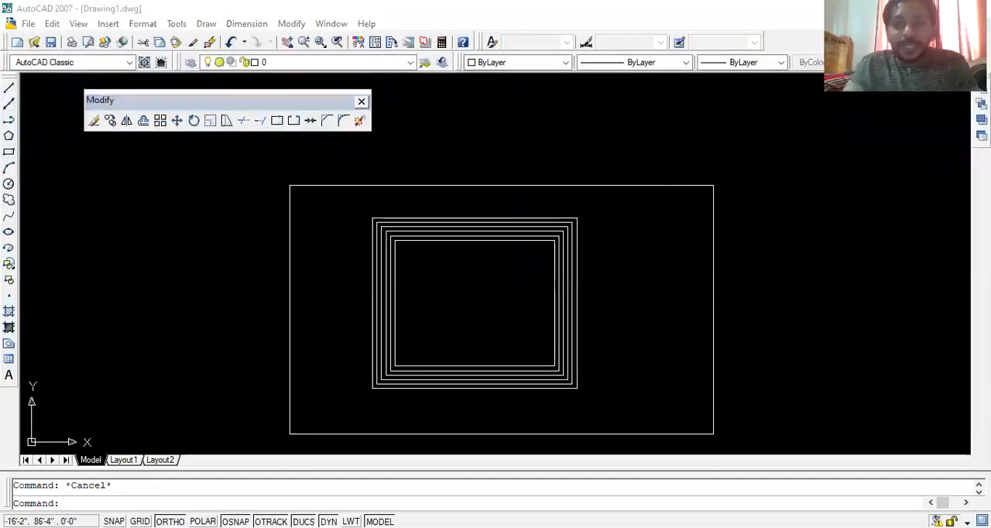
{"action": "scroll", "coordinate": [536, 267], "scroll_direction": "down", "scroll_amount": 2}
{"action": "middle_click_drag", "start_coordinate": [537, 267], "coordinate": [432, 283]}
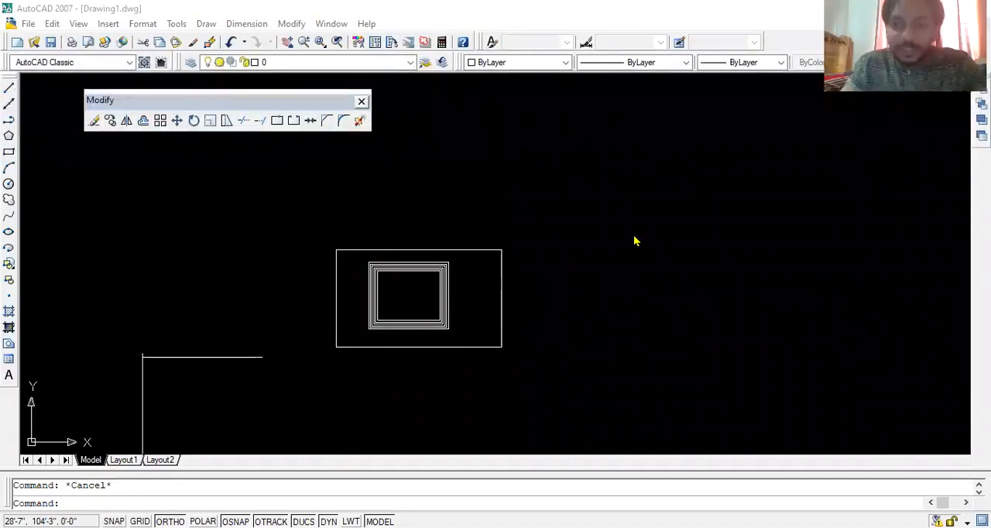
{"action": "scroll", "coordinate": [502, 250], "scroll_direction": "up", "scroll_amount": 4}
{"action": "scroll", "coordinate": [469, 248], "scroll_direction": "down", "scroll_amount": 3}
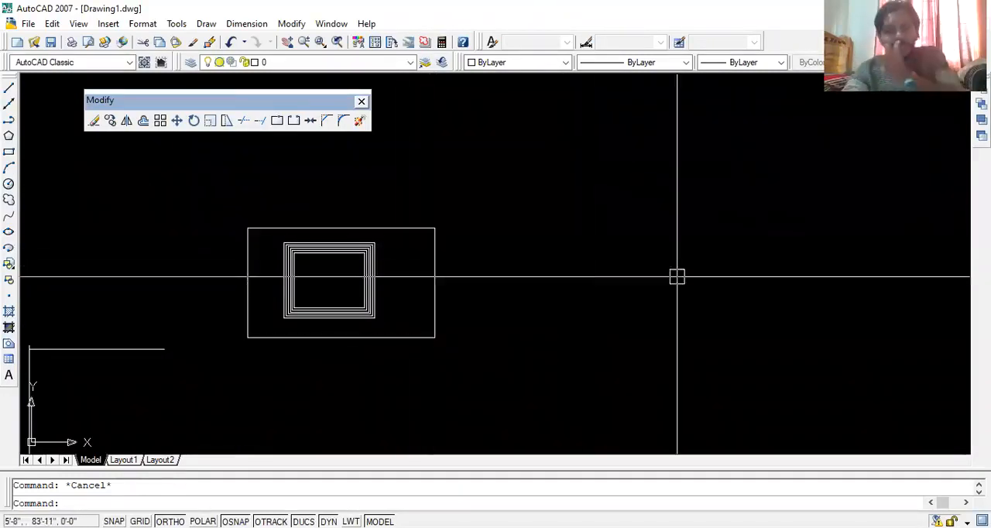
{"action": "left_click", "coordinate": [566, 142]}
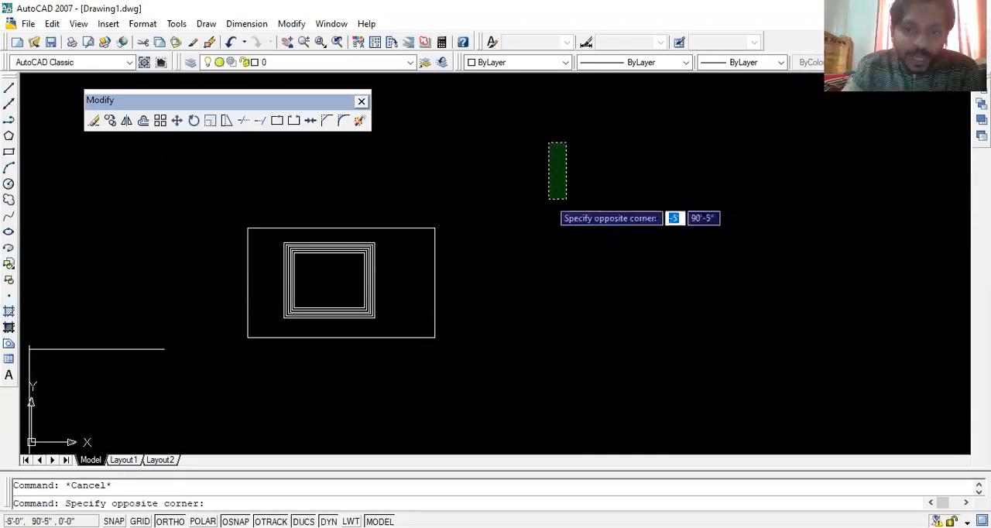
{"action": "left_click", "coordinate": [428, 373]}
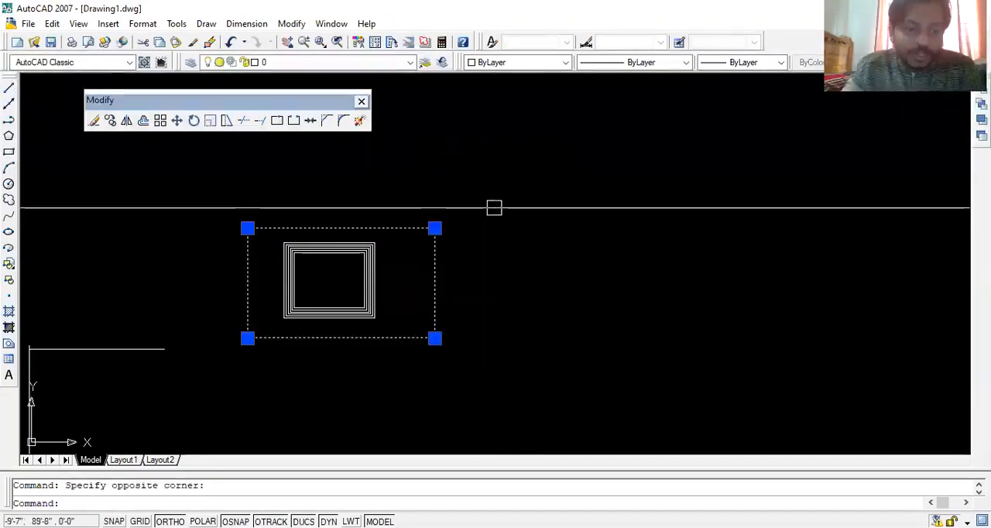
{"action": "key", "text": "Escape"}
- Stretch the right side of the large rectangle horizontally outward to nearly twice the rectangle's width
{"action": "left_click", "coordinate": [528, 145]}
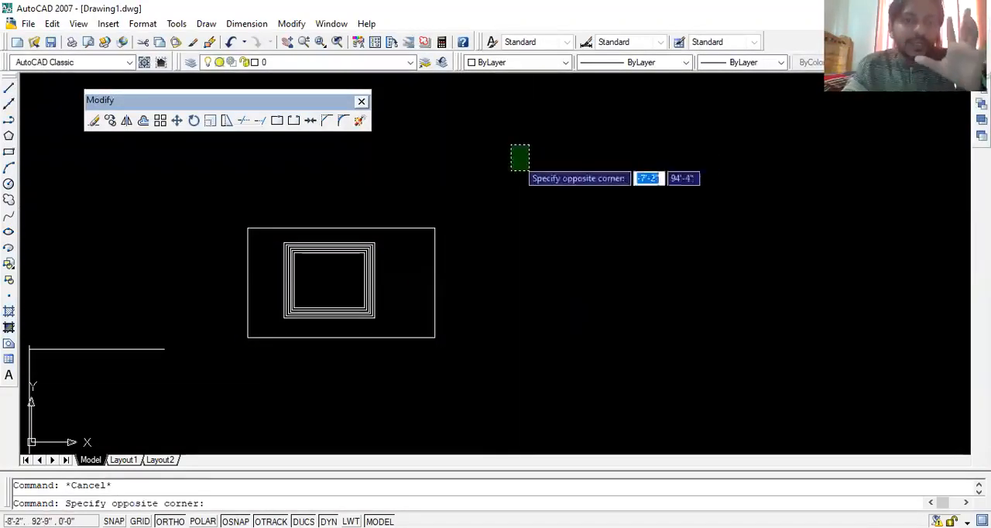
{"action": "left_click", "coordinate": [428, 386]}
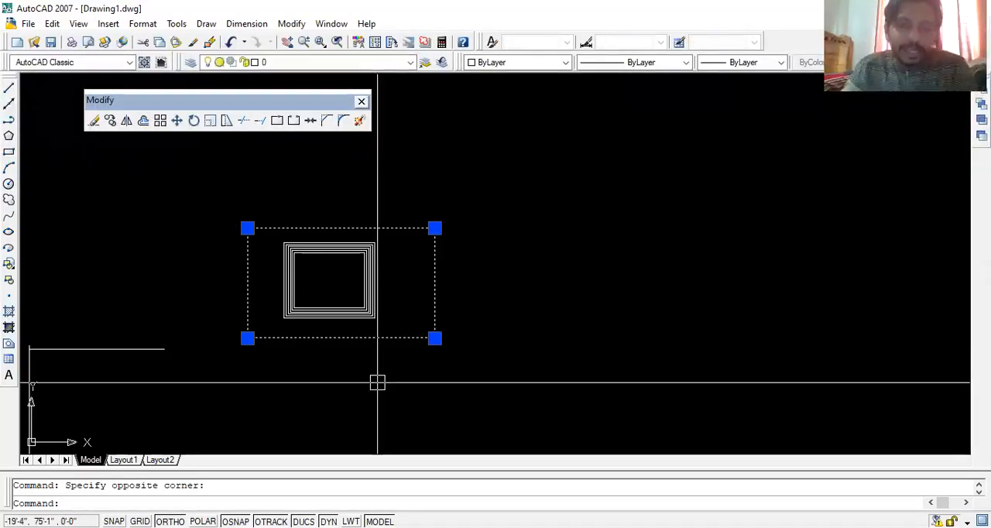
{"action": "type", "text": "s"}
{"action": "key", "text": "Return"}
{"action": "left_click", "coordinate": [434, 338]}
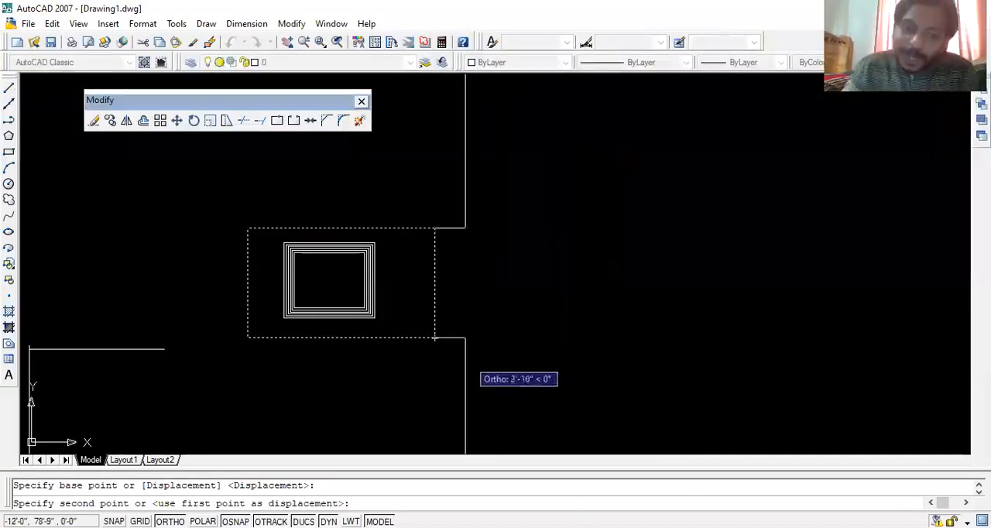
{"action": "left_click", "coordinate": [586, 337]}
- Stretch the large rectangle's right side a little further outward, then clear the selection
{"action": "left_click", "coordinate": [638, 149]}
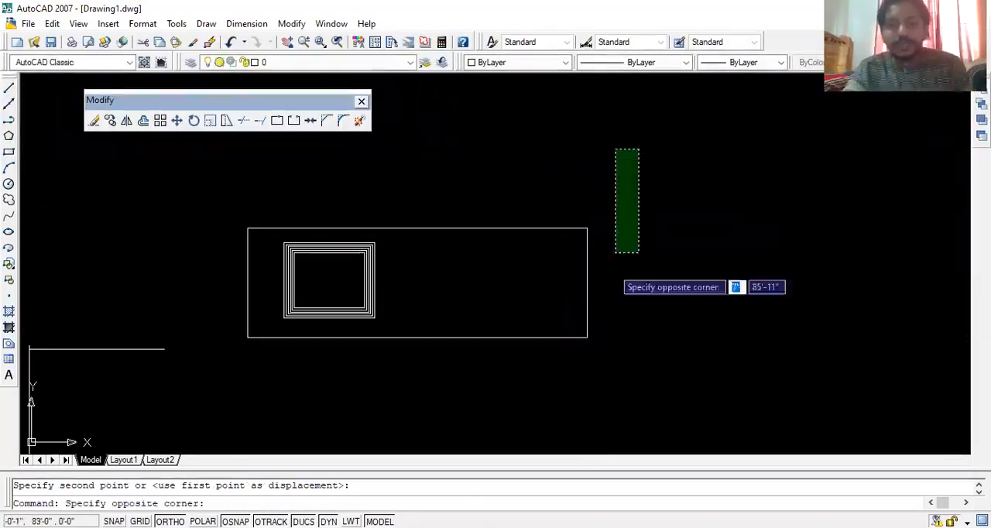
{"action": "left_click", "coordinate": [573, 352]}
{"action": "middle_click_drag", "start_coordinate": [573, 352], "coordinate": [445, 349]}
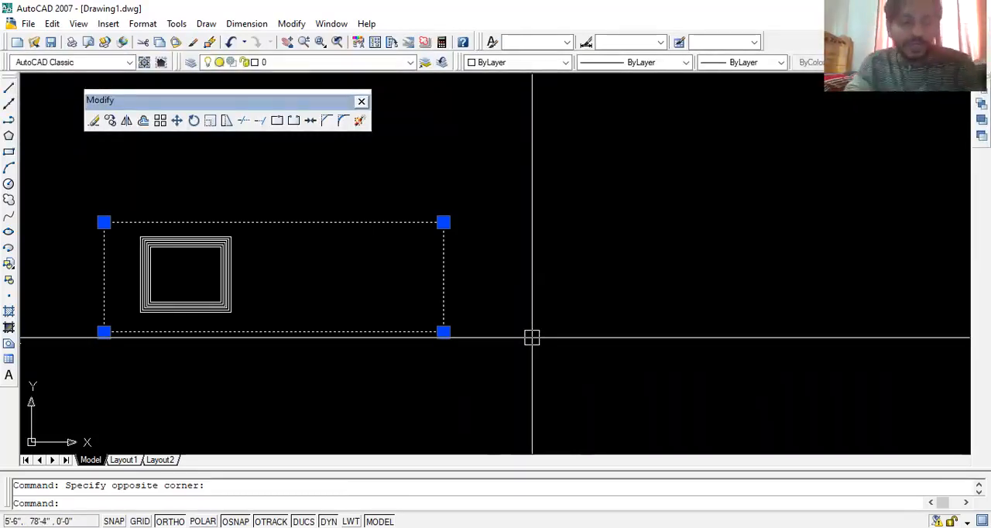
{"action": "key", "text": "Escape"}
{"action": "left_click", "coordinate": [487, 146]}
{"action": "left_click", "coordinate": [416, 389]}
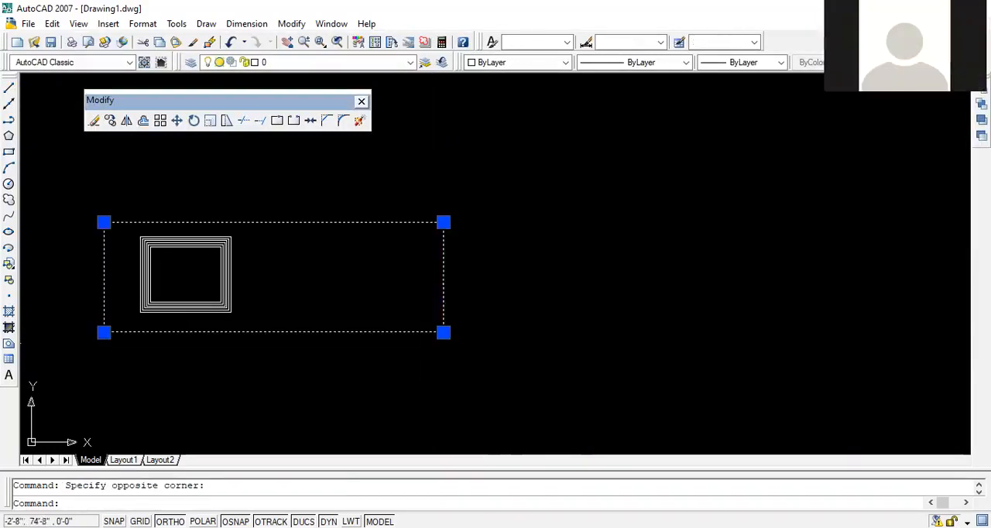
{"action": "key", "text": "Escape"}
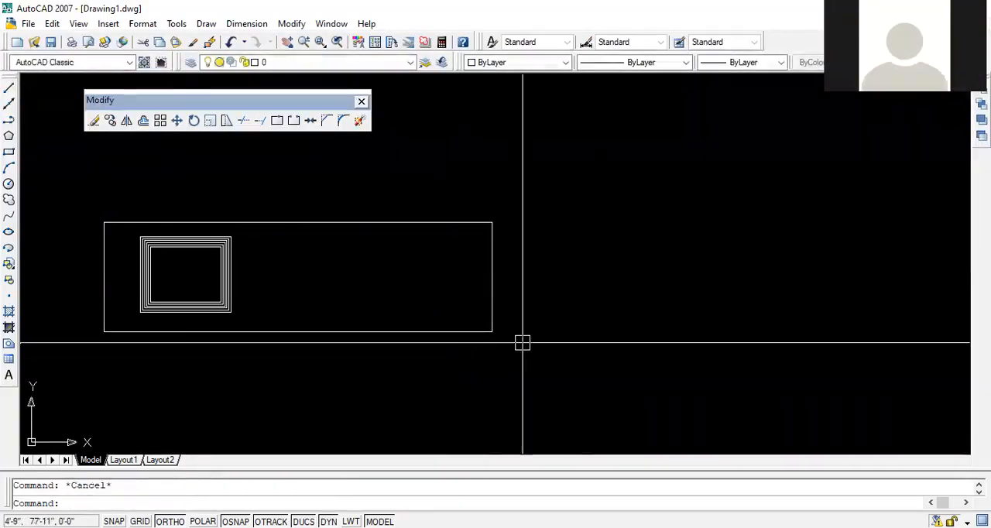
- Dock the floating Modify toolbar vertically beside the Draw Order toolbar, and move the Draw Order toolbar lower along its edge
{"action": "scroll", "coordinate": [550, 309], "scroll_direction": "down", "scroll_amount": 3}
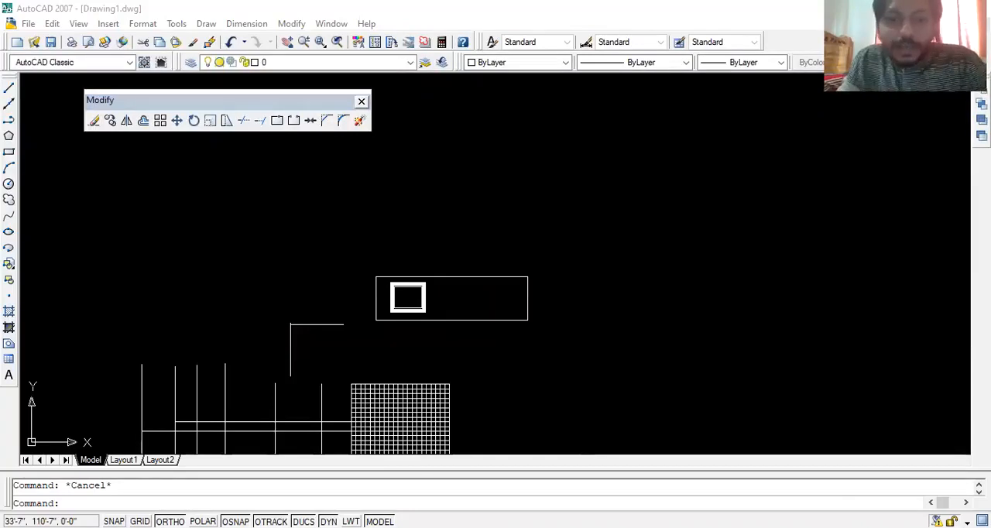
{"action": "scroll", "coordinate": [557, 233], "scroll_direction": "down", "scroll_amount": 2}
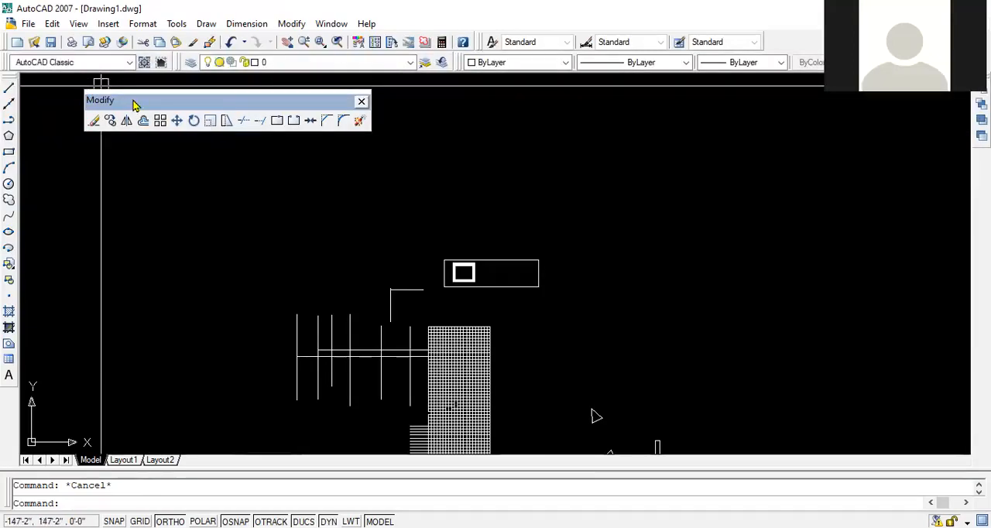
{"action": "left_click_drag", "start_coordinate": [133, 104], "coordinate": [133, 104]}
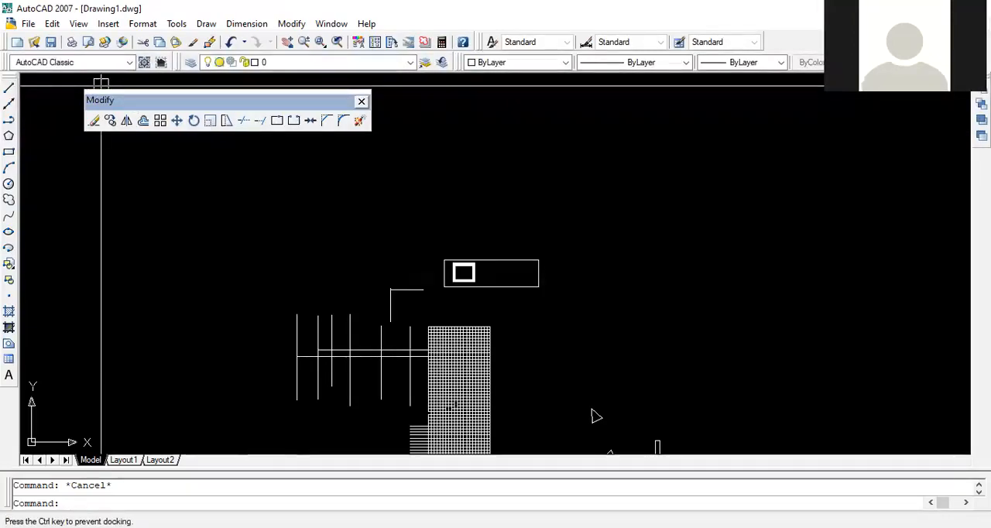
{"action": "left_click_drag", "start_coordinate": [964, 215], "coordinate": [962, 215]}
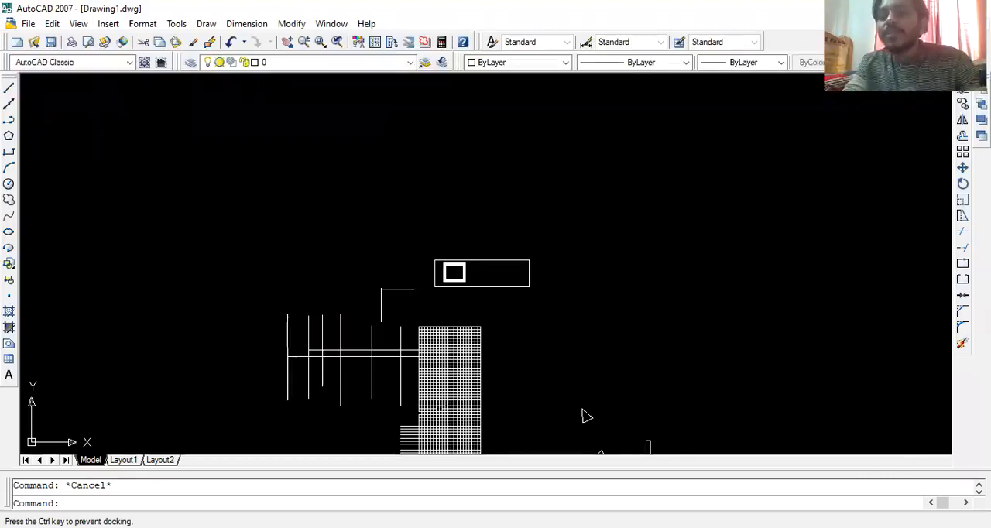
{"action": "left_click_drag", "start_coordinate": [981, 75], "coordinate": [981, 307]}
{"action": "left_click", "coordinate": [455, 155]}
{"action": "left_click", "coordinate": [398, 192]}
{"action": "key", "text": "Escape"}
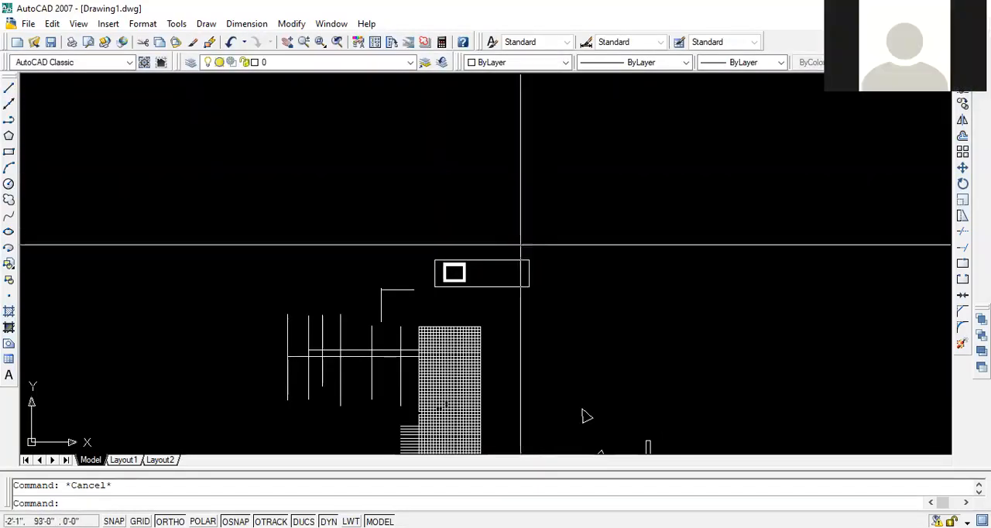
{"action": "scroll", "coordinate": [443, 267], "scroll_direction": "up", "scroll_amount": 3}
{"action": "scroll", "coordinate": [434, 259], "scroll_direction": "up", "scroll_amount": 2}
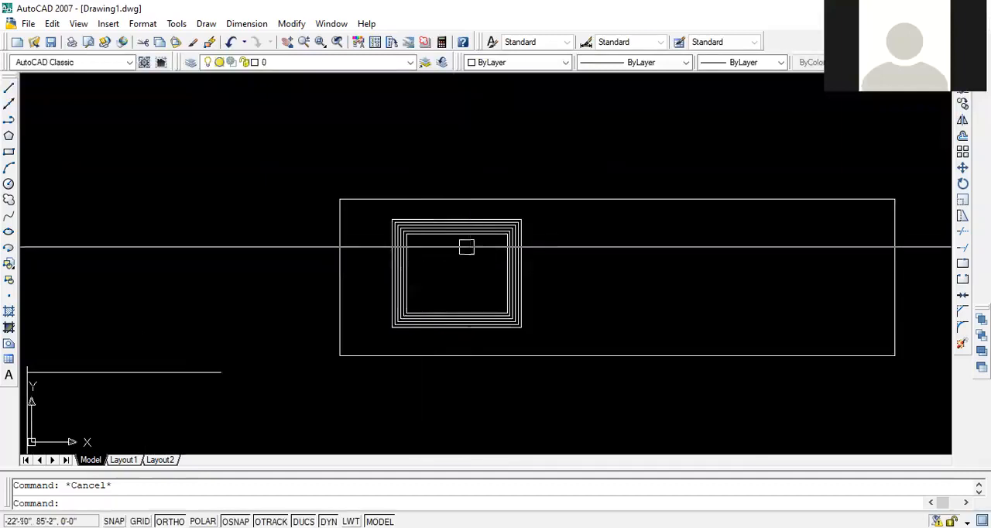
{"action": "scroll", "coordinate": [476, 248], "scroll_direction": "up", "scroll_amount": 2}
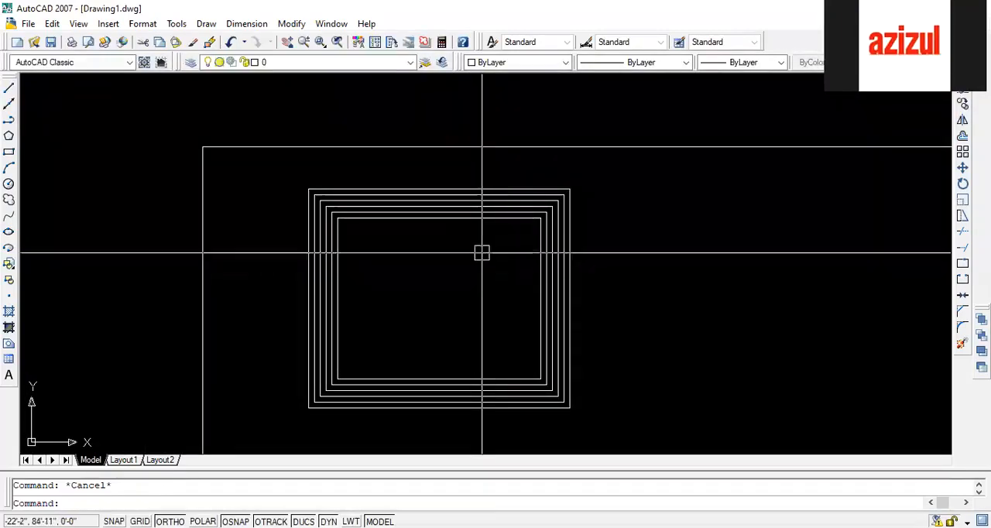
{"action": "scroll", "coordinate": [479, 235], "scroll_direction": "down", "scroll_amount": 4}
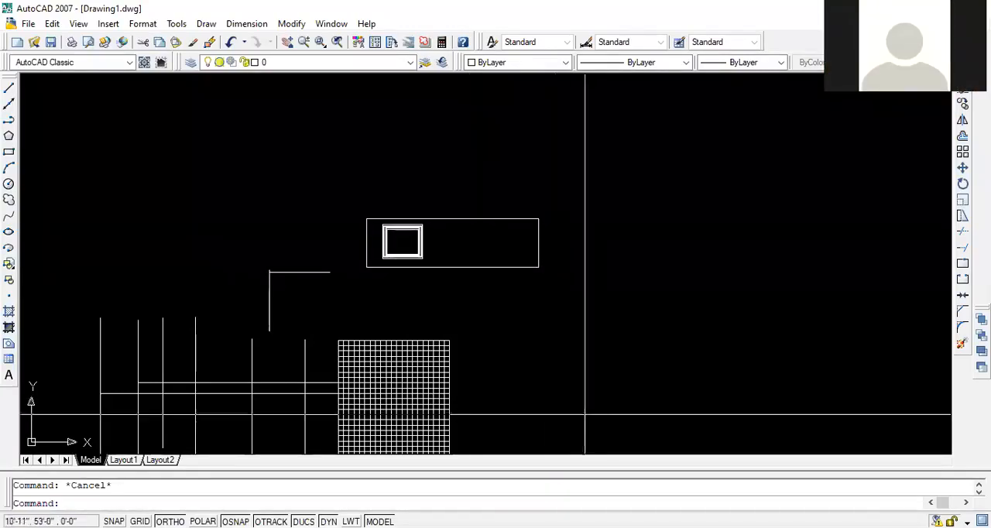
{"action": "scroll", "coordinate": [416, 250], "scroll_direction": "up", "scroll_amount": 3}
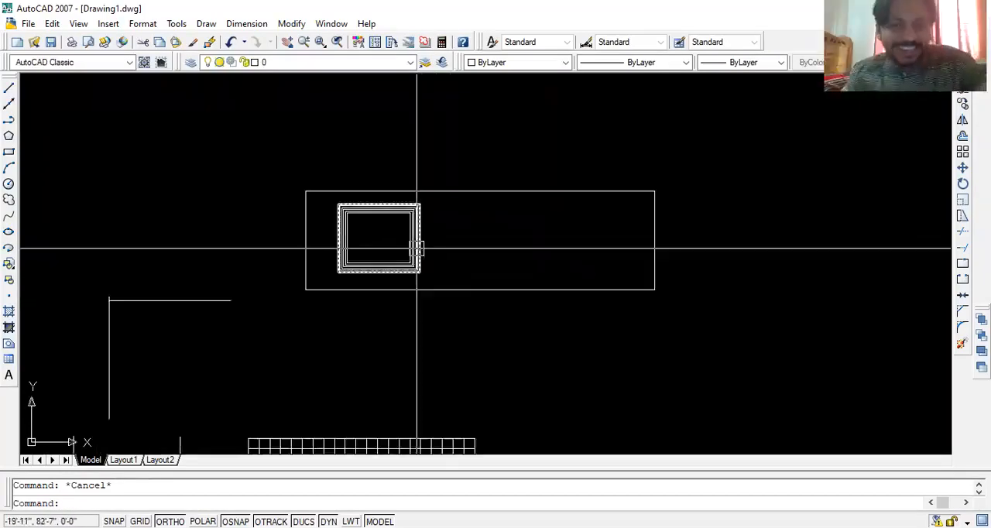
{"action": "middle_click_drag", "start_coordinate": [416, 250], "coordinate": [487, 296]}
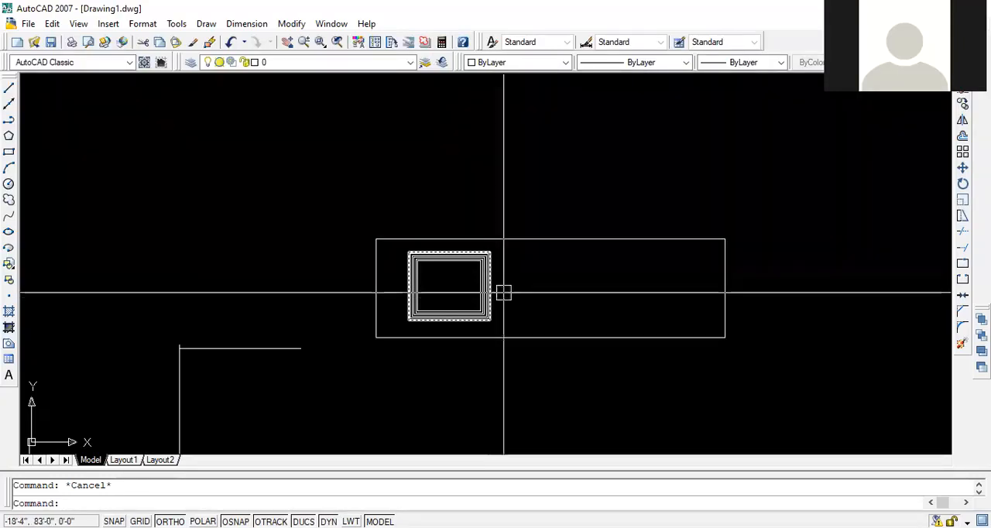
{"action": "left_click", "coordinate": [534, 177]}
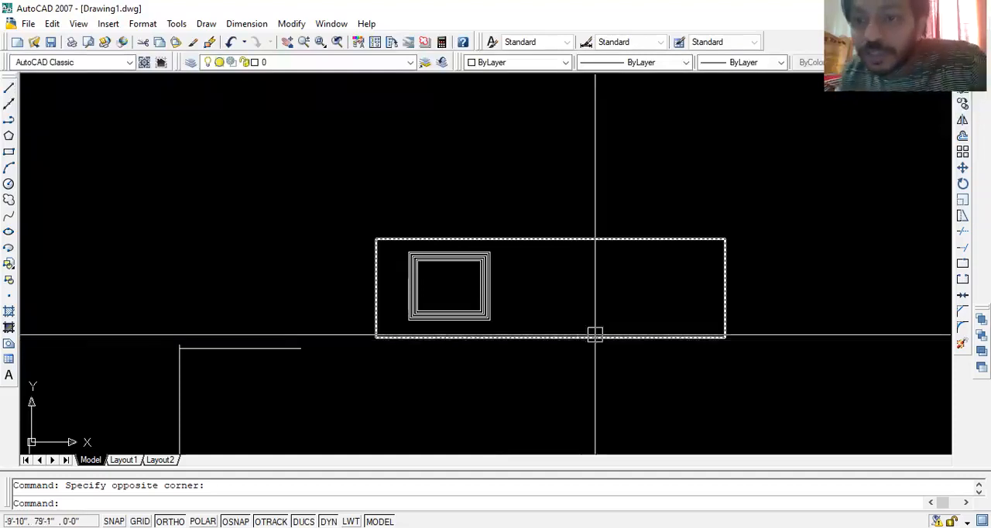
{"action": "middle_click_drag", "start_coordinate": [617, 281], "coordinate": [536, 267]}
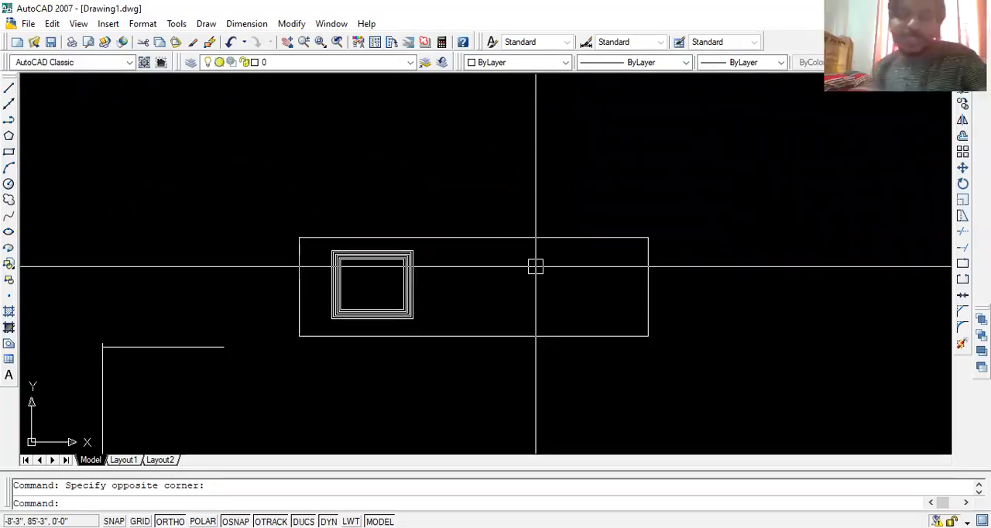
{"action": "key", "text": "Escape"}
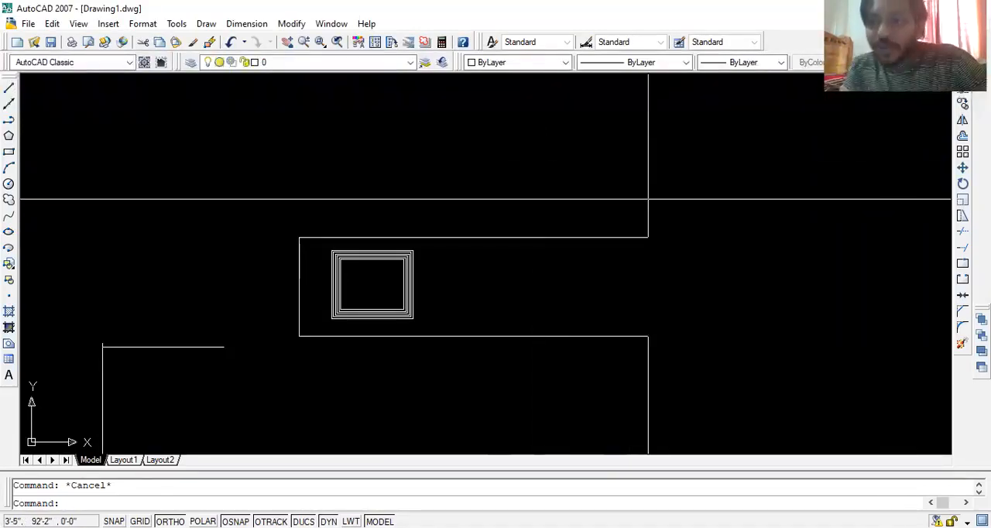
- Show the Dimension toolbar and place it floating over the empty drawing area above the rectangles
{"action": "right_click", "coordinate": [797, 45]}
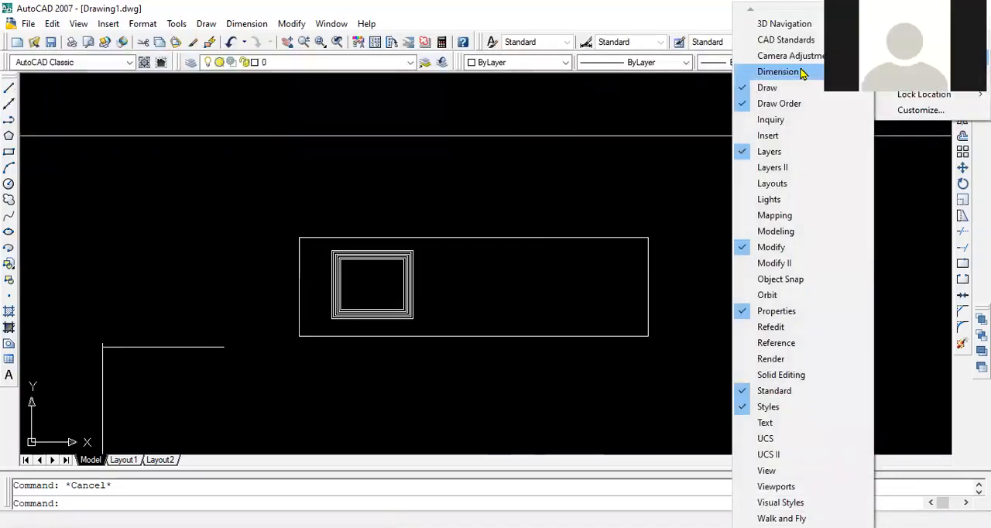
{"action": "left_click", "coordinate": [778, 72]}
{"action": "left_click_drag", "start_coordinate": [224, 179], "coordinate": [240, 138]}
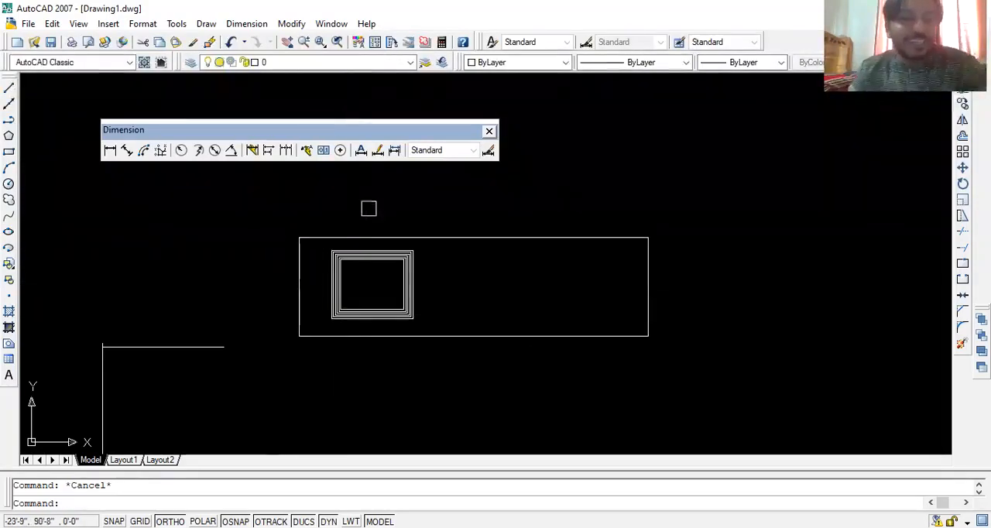
{"action": "mouse_move", "coordinate": [300, 185]}
{"action": "middle_mouse_down"}
{"action": "mouse_move", "coordinate": [521, 186]}
{"action": "mouse_move", "coordinate": [491, 169]}
{"action": "middle_mouse_up"}
{"action": "scroll", "coordinate": [509, 210], "scroll_direction": "down", "scroll_amount": 5}
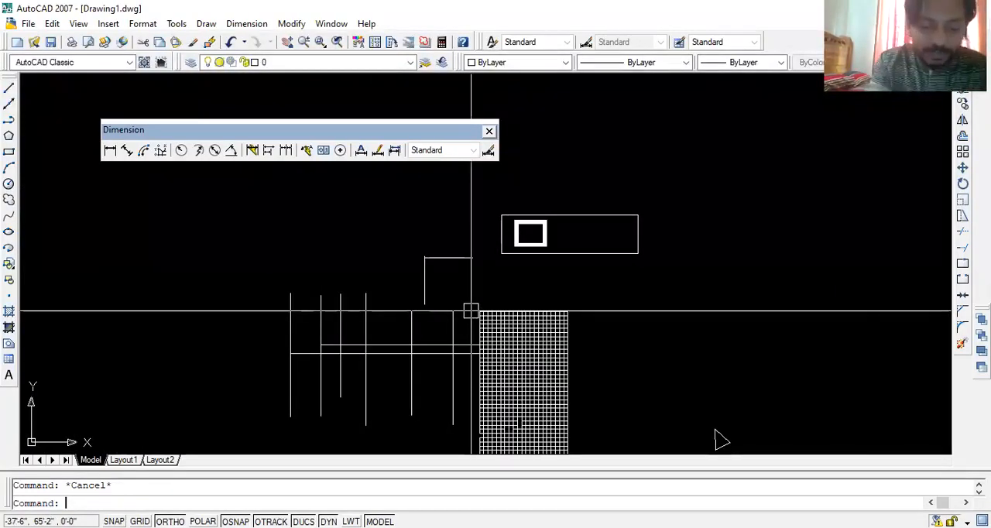
- Check the length, angle and insertion scale settings in the drawing units, and accept them as they are
{"action": "type", "text": "un"}
{"action": "key", "text": "Return"}
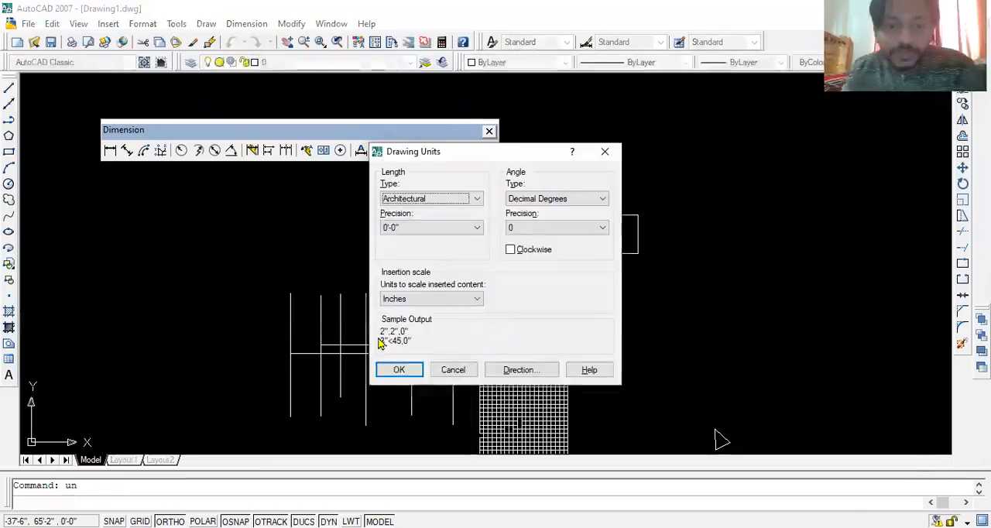
{"action": "left_click", "coordinate": [398, 371]}
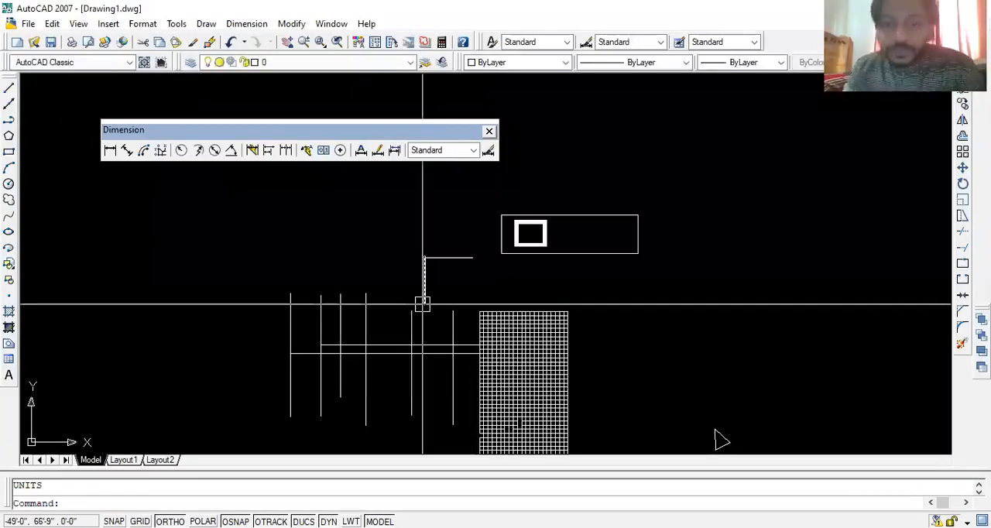
- Review the text and primary units settings of the Standard dimension style, then close the style manager
{"action": "type", "text": "d"}
{"action": "key", "text": "Return"}
{"action": "left_click", "coordinate": [648, 242]}
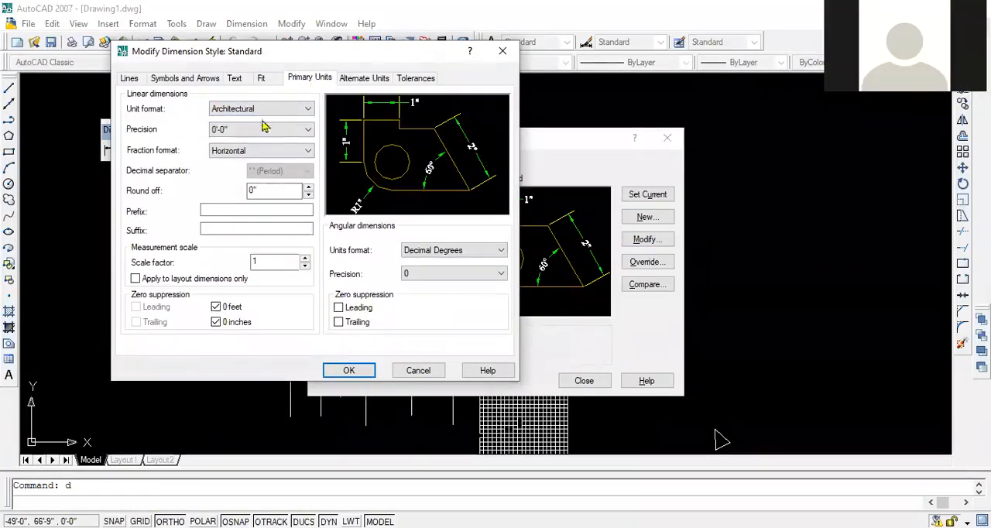
{"action": "left_click", "coordinate": [213, 79]}
{"action": "left_click", "coordinate": [233, 79]}
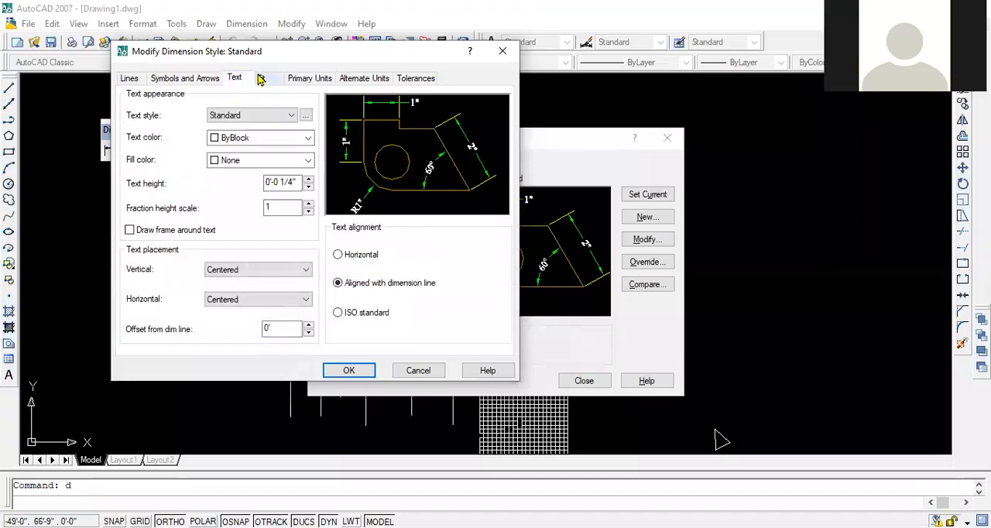
{"action": "left_click", "coordinate": [310, 79]}
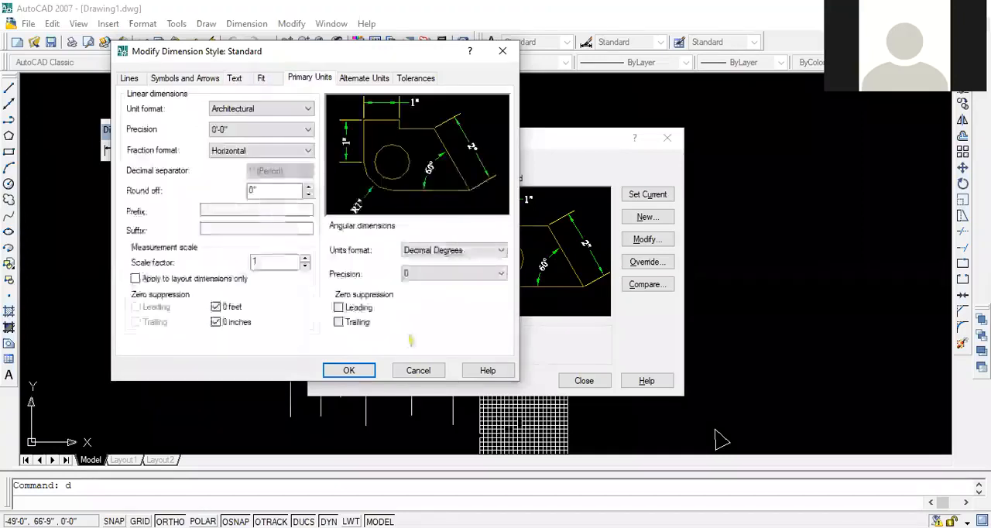
{"action": "left_click", "coordinate": [349, 371]}
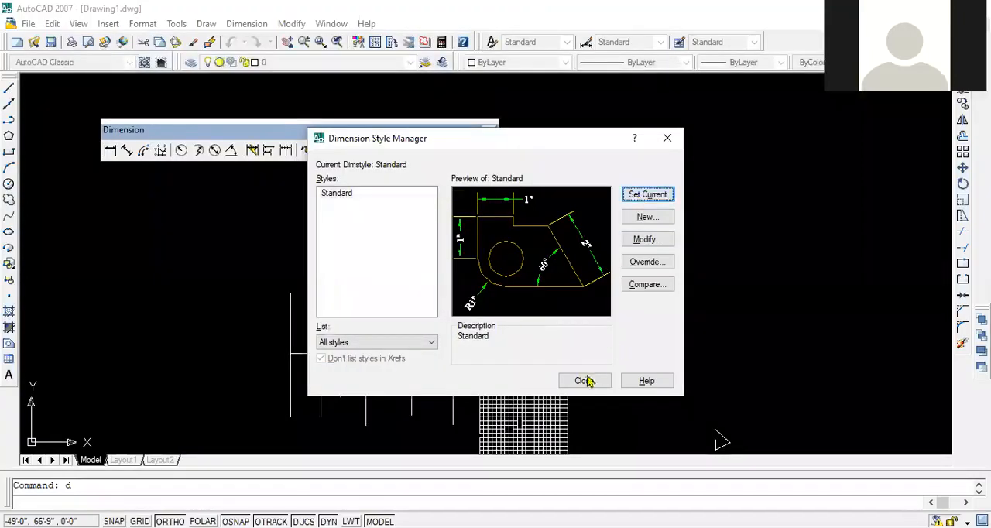
{"action": "key", "text": "Escape"}
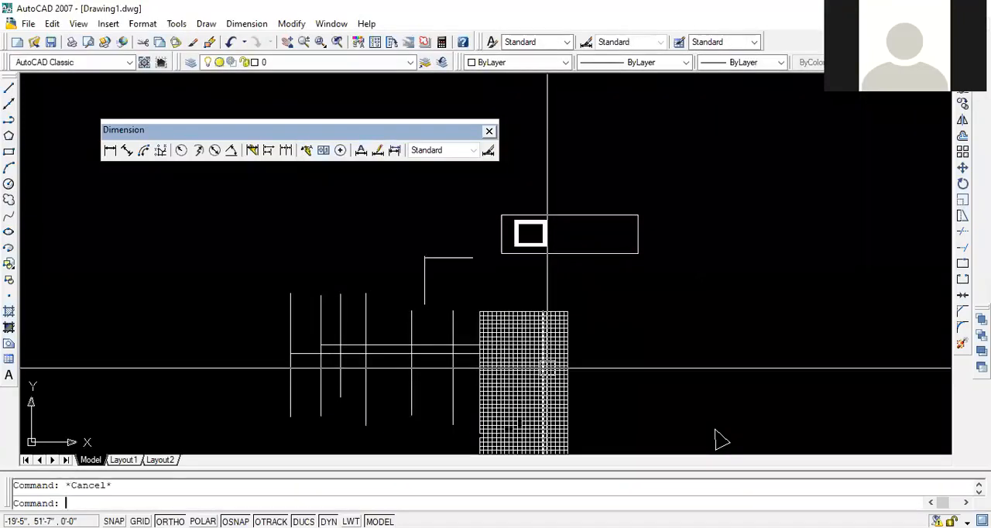
- Add a linear dimension across the top side of the outermost nested rectangle, placing the dimension line just above it
{"action": "scroll", "coordinate": [550, 262], "scroll_direction": "up", "scroll_amount": 8}
{"action": "middle_click_drag", "start_coordinate": [621, 148], "coordinate": [661, 396]}
{"action": "scroll", "coordinate": [512, 219], "scroll_direction": "up", "scroll_amount": 6}
{"action": "middle_click_drag", "start_coordinate": [511, 285], "coordinate": [509, 205]}
{"action": "key", "text": "Escape"}
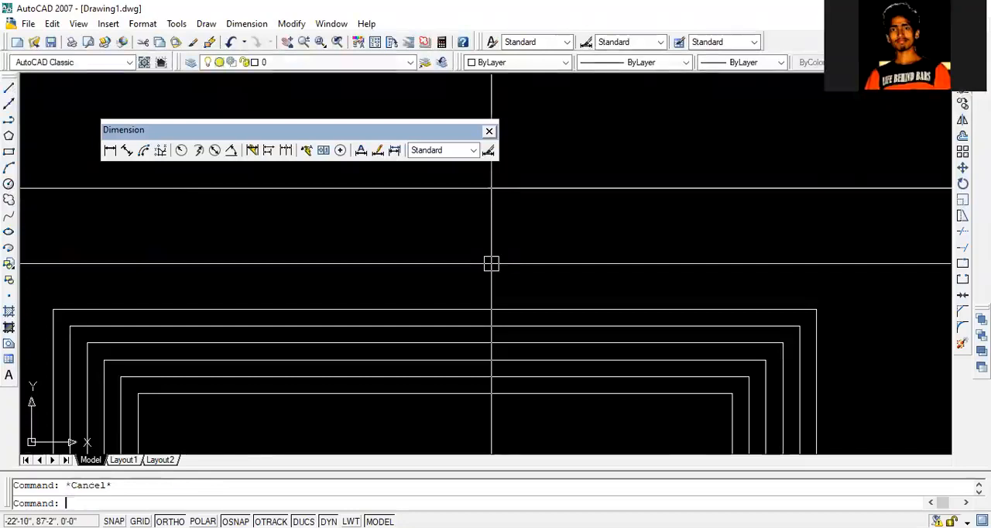
{"action": "scroll", "coordinate": [508, 256], "scroll_direction": "down", "scroll_amount": 2}
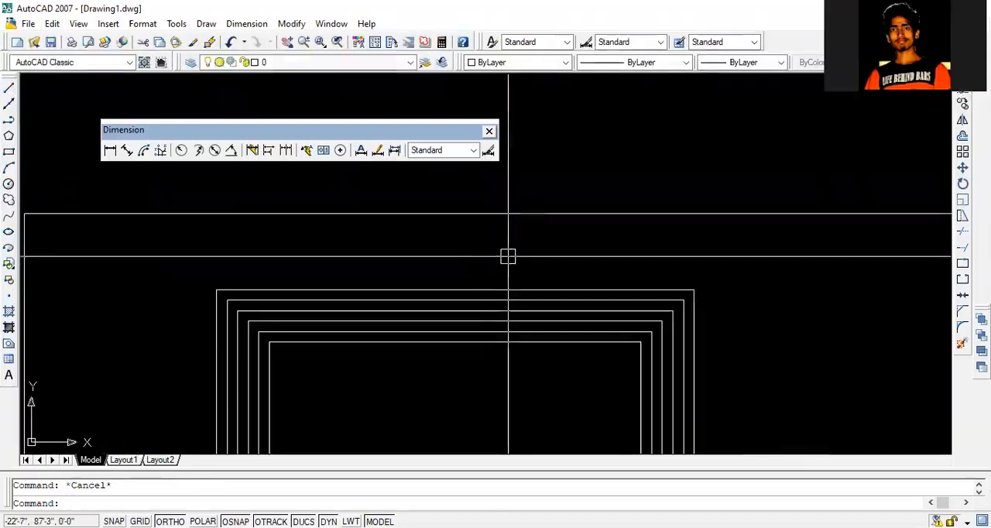
{"action": "left_click", "coordinate": [109, 150]}
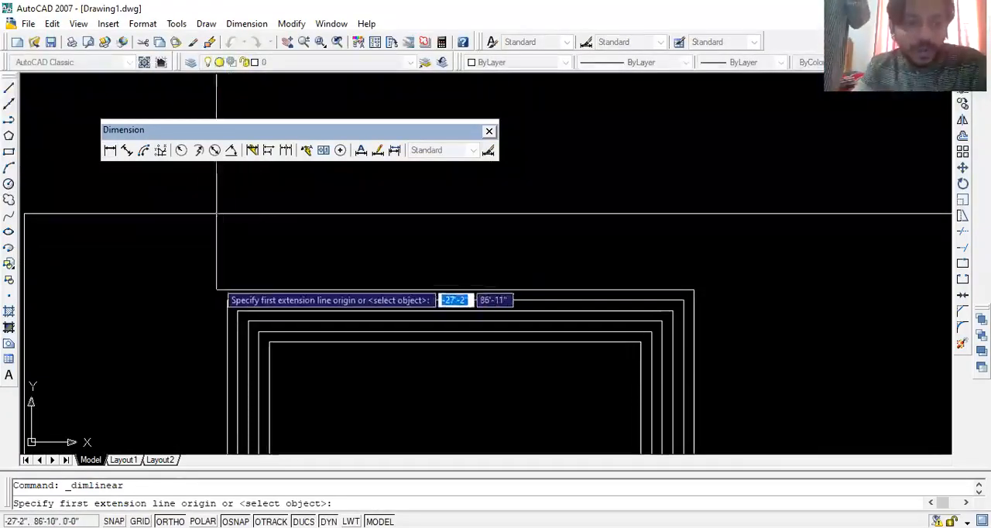
{"action": "left_click", "coordinate": [216, 289]}
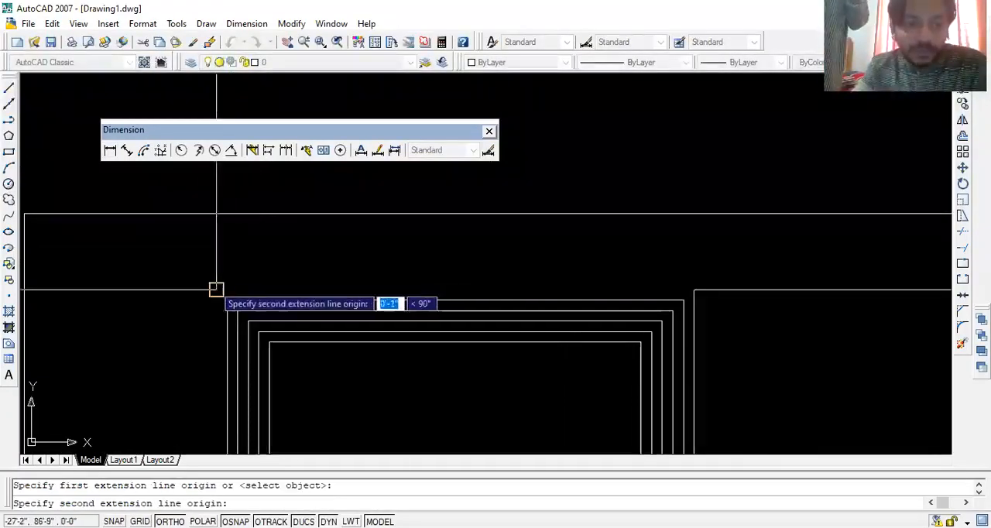
{"action": "left_click", "coordinate": [699, 290]}
{"action": "left_click", "coordinate": [478, 269]}
- Examine the size and legibility of the new dimension's text above the nested rectangles
{"action": "scroll", "coordinate": [479, 270], "scroll_direction": "up", "scroll_amount": 2}
{"action": "scroll", "coordinate": [748, 271], "scroll_direction": "down", "scroll_amount": 2}
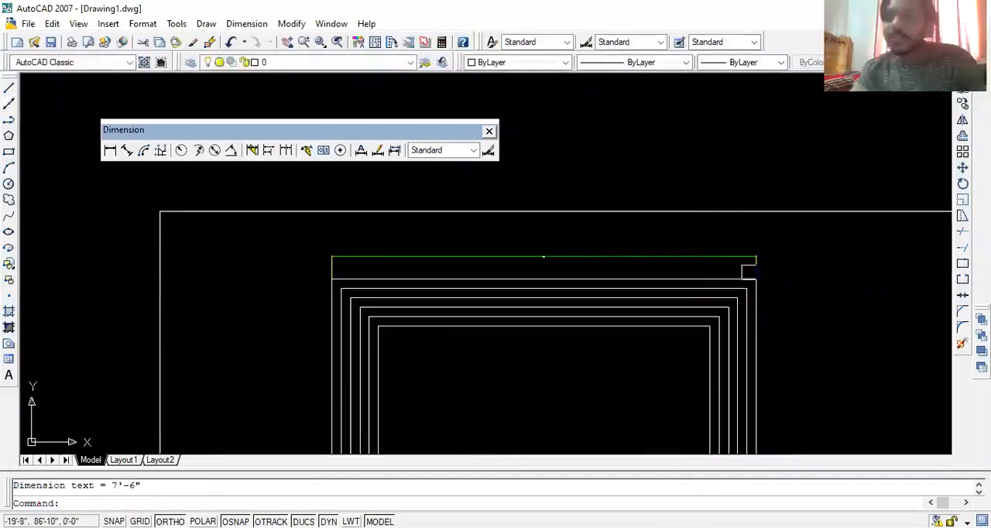
{"action": "scroll", "coordinate": [534, 302], "scroll_direction": "down", "scroll_amount": 2}
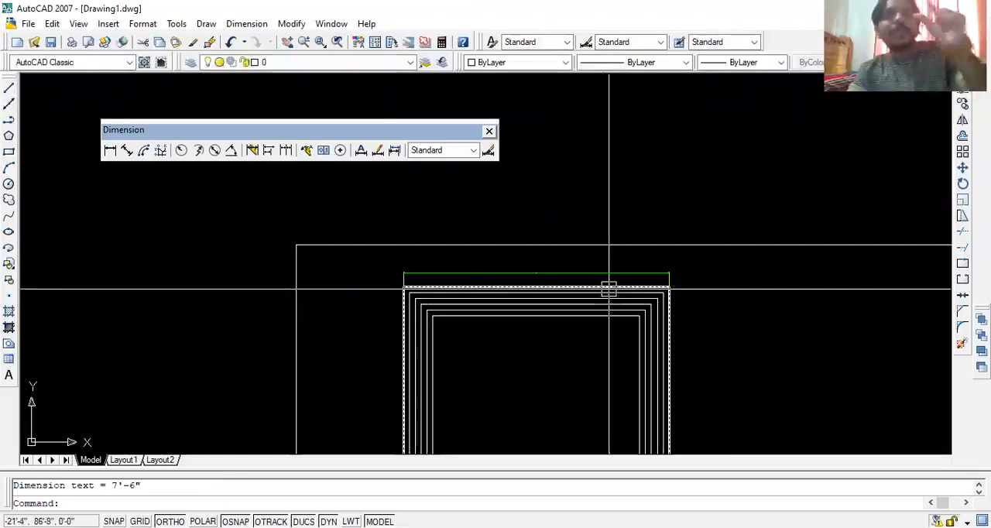
{"action": "scroll", "coordinate": [542, 274], "scroll_direction": "up", "scroll_amount": 4}
{"action": "scroll", "coordinate": [524, 274], "scroll_direction": "down", "scroll_amount": 5}
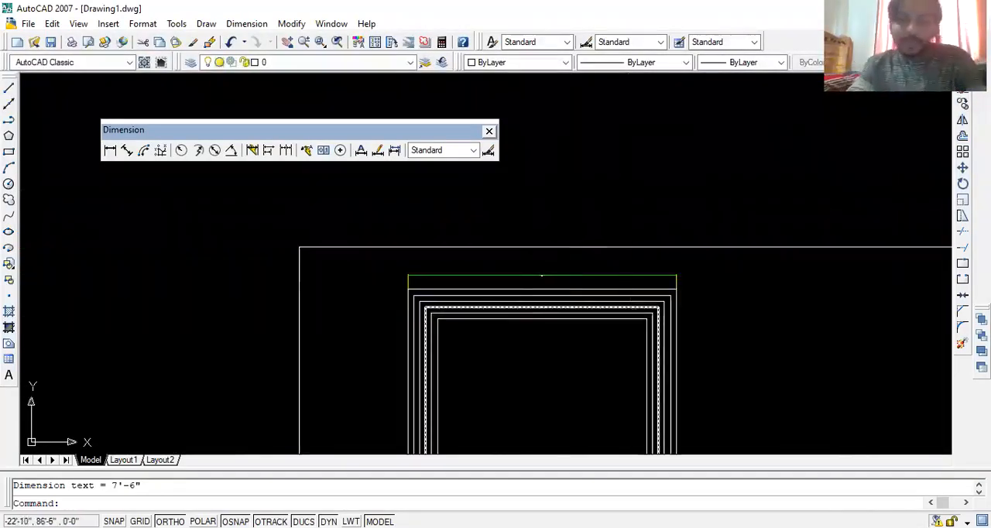
{"action": "left_click", "coordinate": [540, 281]}
{"action": "scroll", "coordinate": [548, 287], "scroll_direction": "up", "scroll_amount": 6}
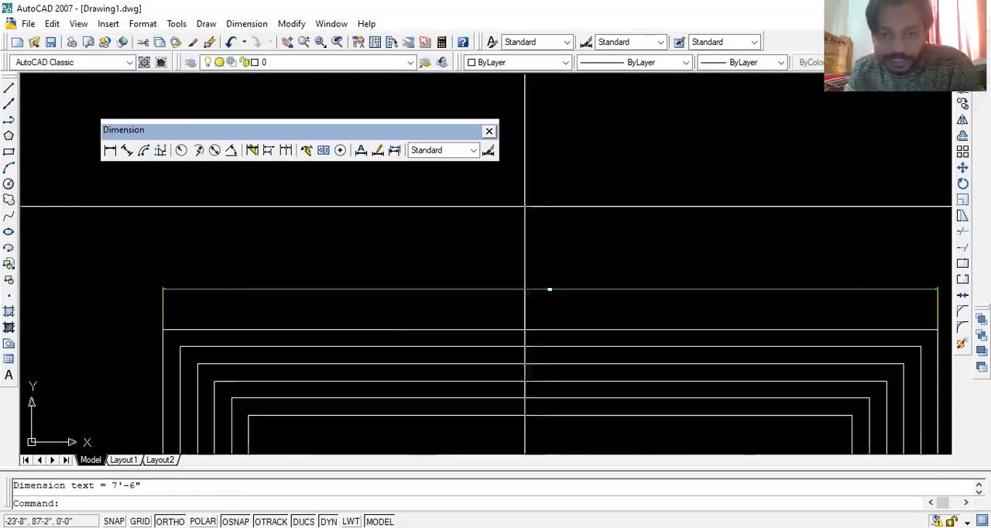
{"action": "scroll", "coordinate": [655, 318], "scroll_direction": "down", "scroll_amount": 7}
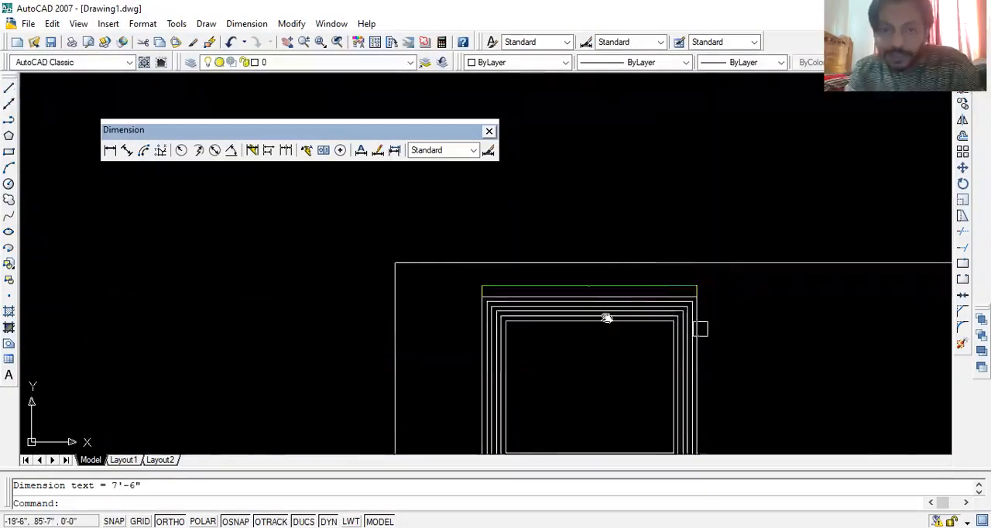
{"action": "middle_click_drag", "start_coordinate": [607, 318], "coordinate": [523, 294]}
{"action": "scroll", "coordinate": [561, 277], "scroll_direction": "up", "scroll_amount": 4}
{"action": "middle_click_drag", "start_coordinate": [410, 225], "coordinate": [546, 262]}
{"action": "scroll", "coordinate": [548, 263], "scroll_direction": "up", "scroll_amount": 2}
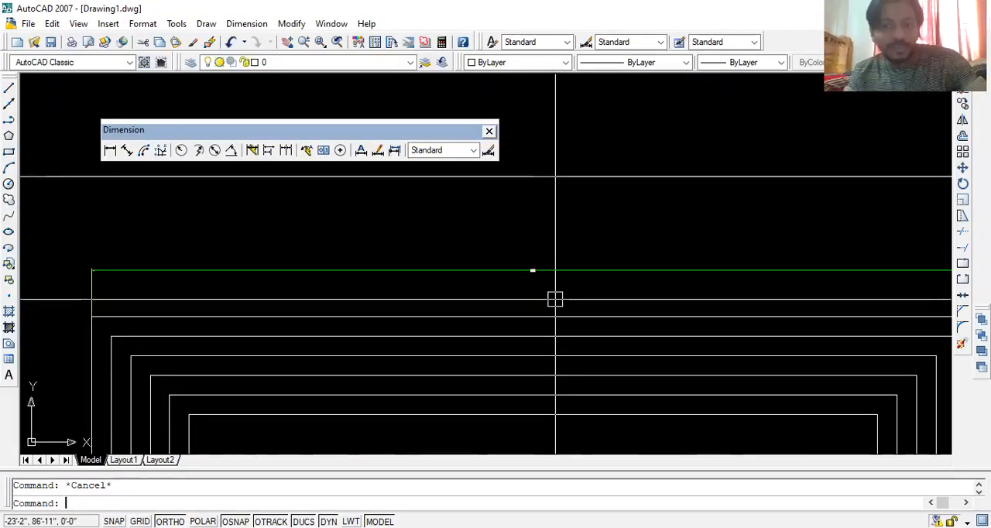
{"action": "scroll", "coordinate": [590, 282], "scroll_direction": "up", "scroll_amount": 3}
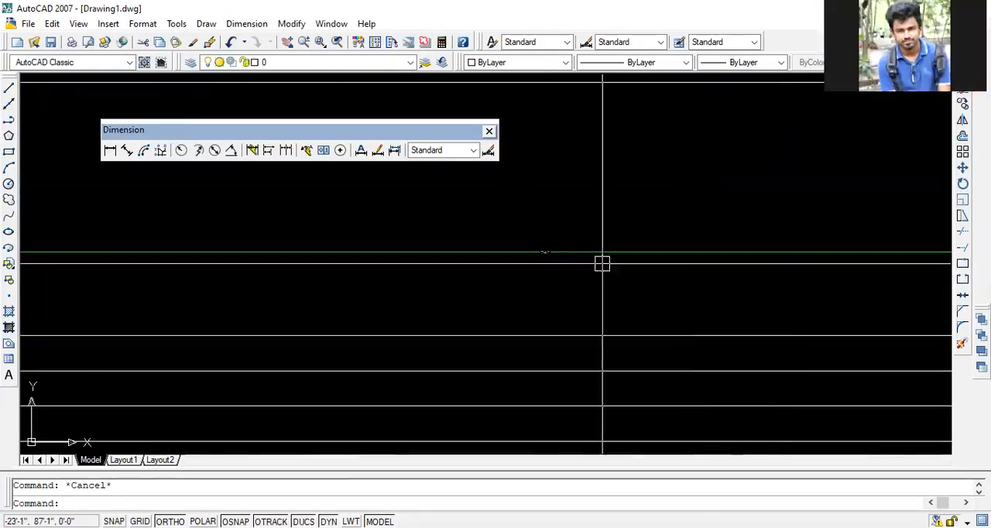
{"action": "scroll", "coordinate": [527, 243], "scroll_direction": "up", "scroll_amount": 5}
{"action": "middle_click_drag", "start_coordinate": [631, 302], "coordinate": [412, 278]}
{"action": "scroll", "coordinate": [602, 248], "scroll_direction": "down", "scroll_amount": 9}
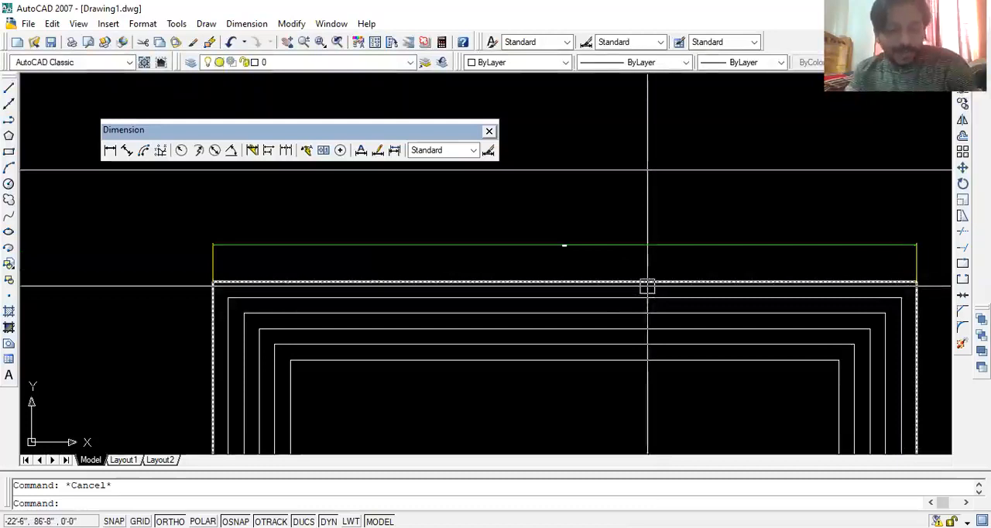
{"action": "scroll", "coordinate": [619, 279], "scroll_direction": "down", "scroll_amount": 4}
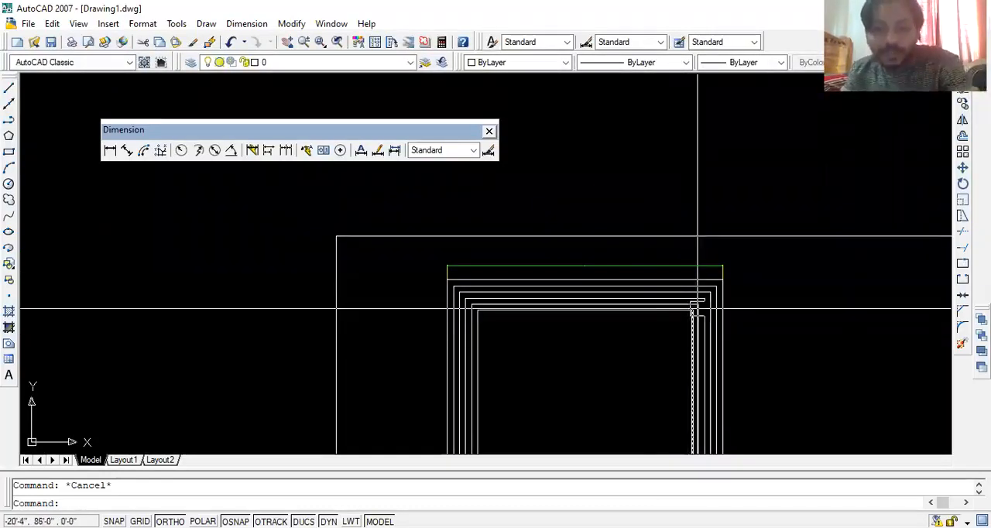
{"action": "type", "text": "DIMLINEAR"}
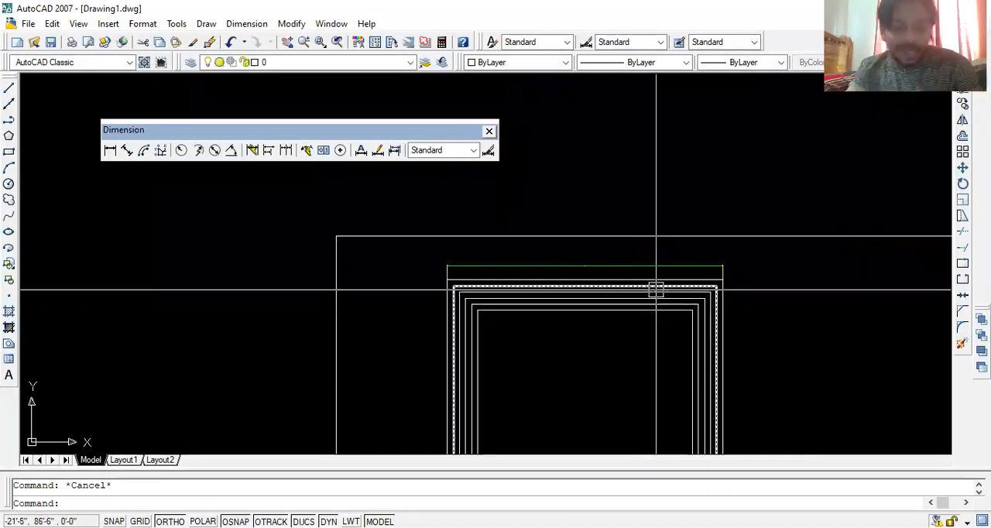
{"action": "key", "text": "Return"}
{"action": "key", "text": "Escape"}
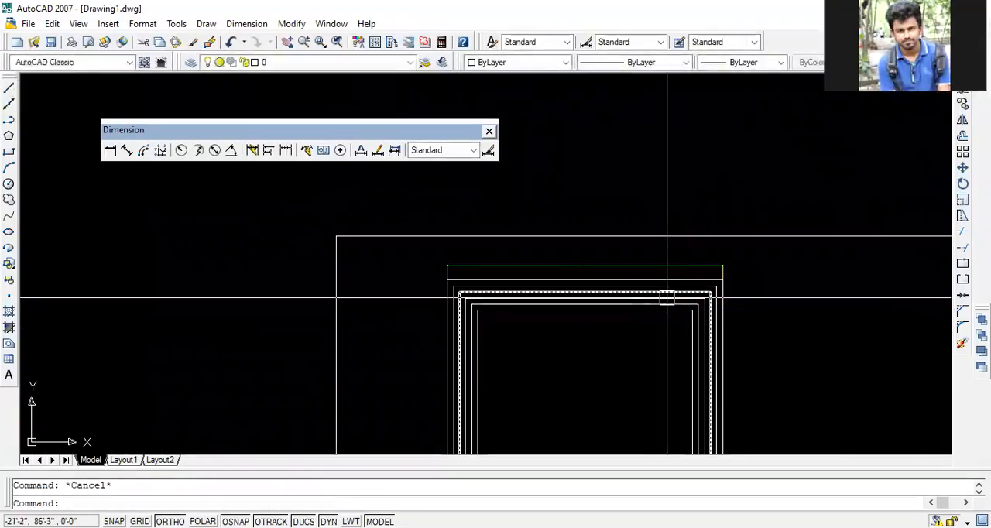
- Set the text height of the Standard dimension style to 4" and close the style manager
{"action": "type", "text": "d"}
{"action": "key", "text": "Return"}
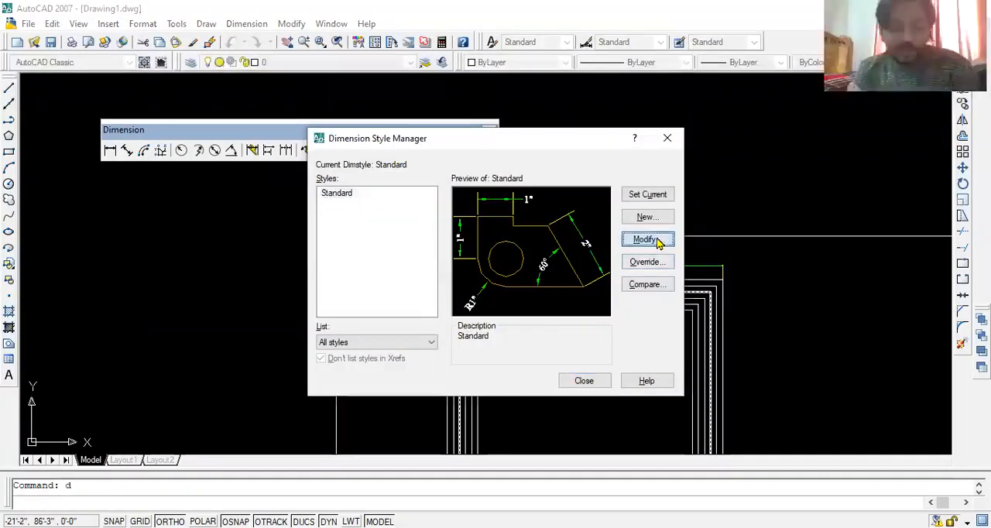
{"action": "left_click", "coordinate": [647, 239]}
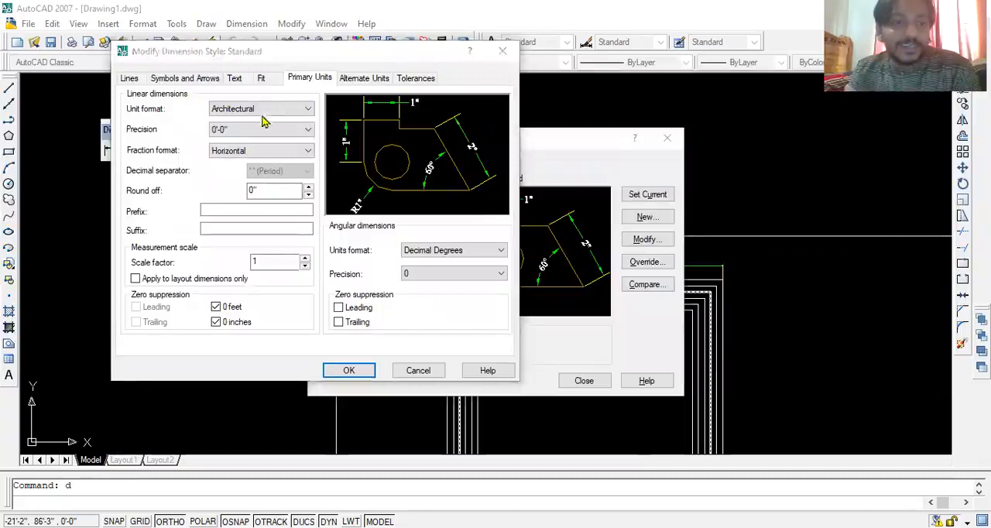
{"action": "left_click", "coordinate": [237, 78]}
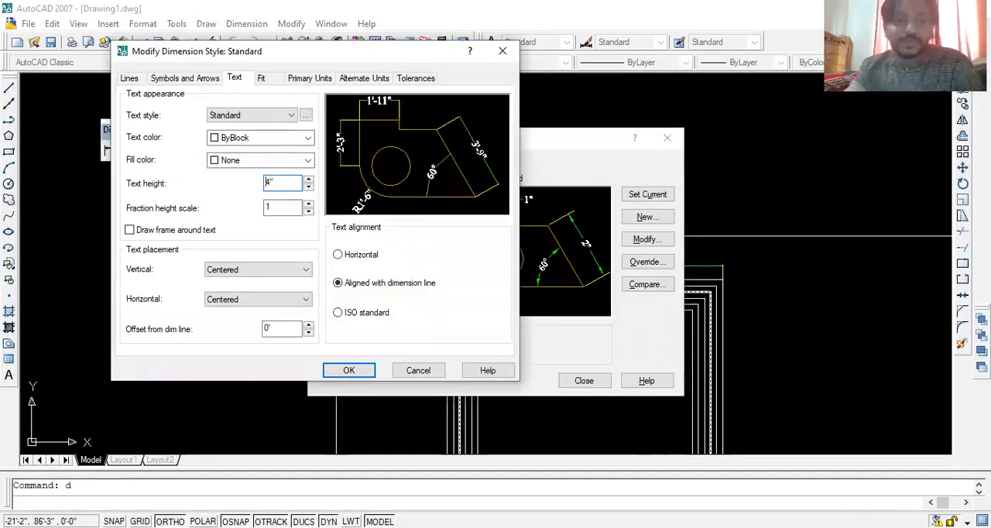
{"action": "left_click", "coordinate": [348, 370]}
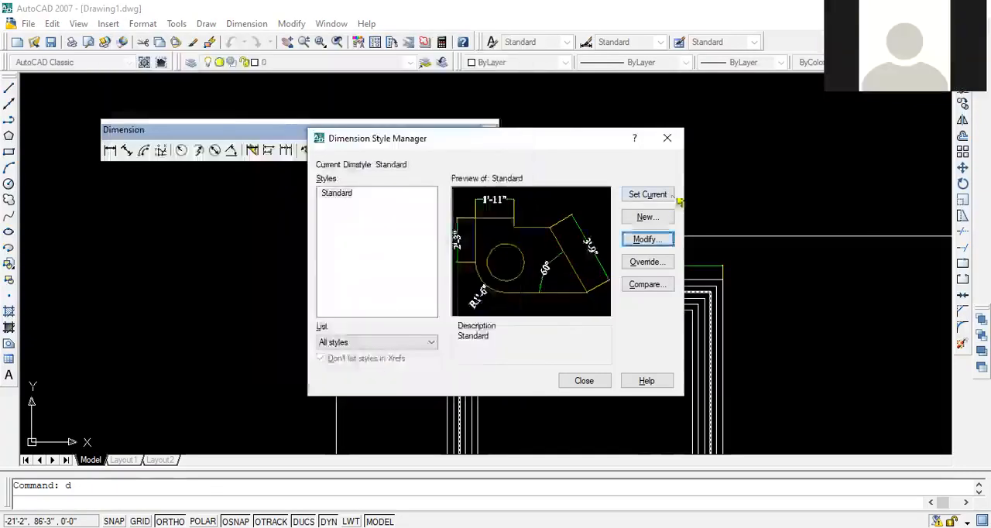
{"action": "left_click", "coordinate": [584, 381]}
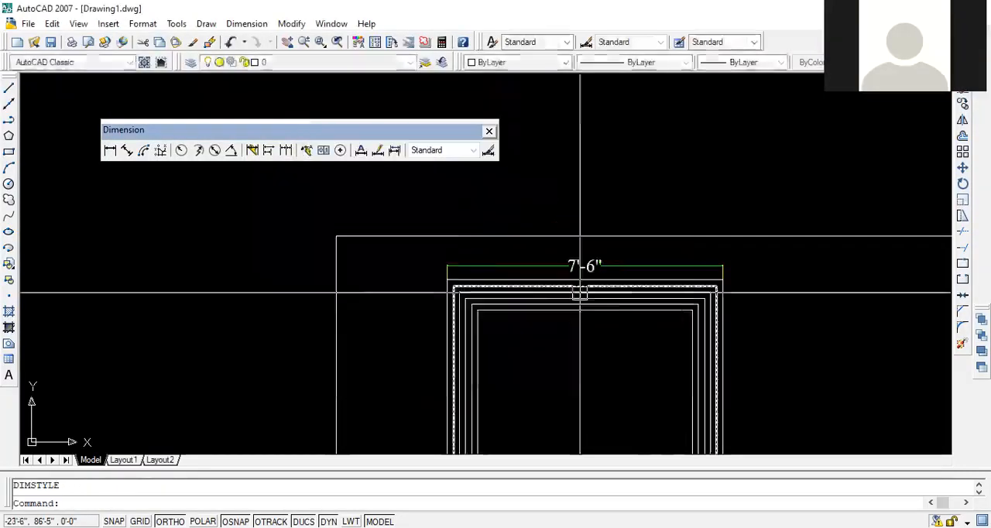
- Add a linear dimension from the large rectangle's top-right corner to its top edge's midpoint, placed just above the edge
{"action": "middle_click_drag", "start_coordinate": [580, 283], "coordinate": [412, 255]}
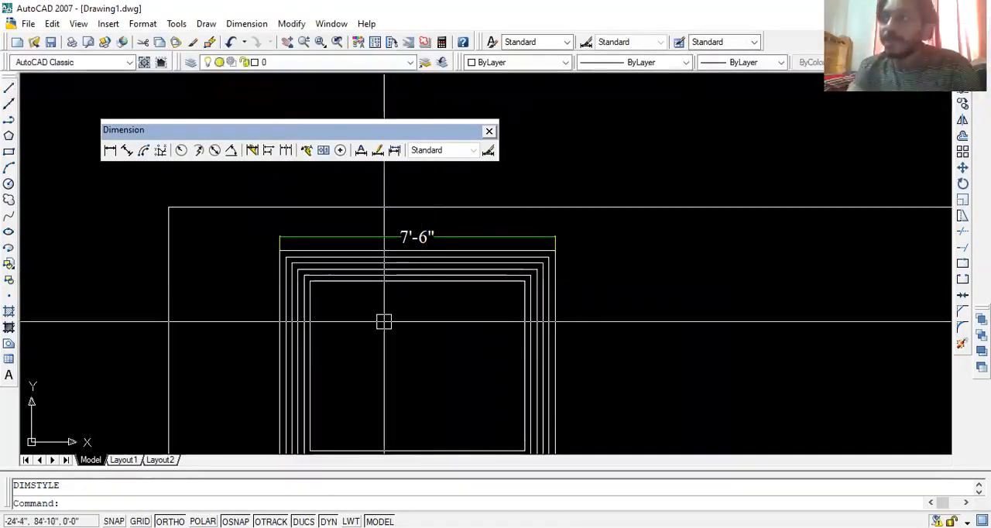
{"action": "middle_click_drag", "start_coordinate": [403, 293], "coordinate": [435, 341]}
{"action": "key", "text": "Escape"}
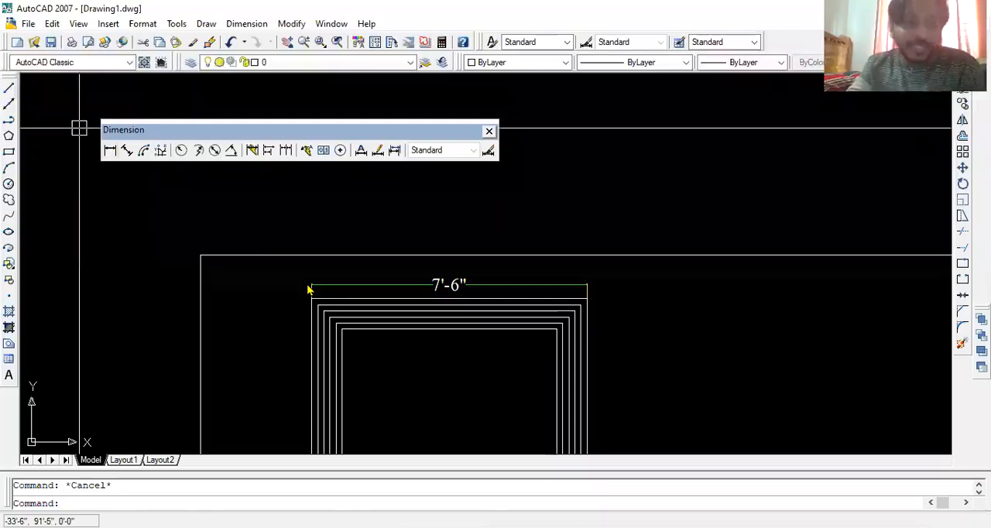
{"action": "scroll", "coordinate": [513, 287], "scroll_direction": "down", "scroll_amount": 4}
{"action": "mouse_move", "coordinate": [589, 311]}
{"action": "middle_mouse_down"}
{"action": "mouse_move", "coordinate": [487, 279]}
{"action": "mouse_move", "coordinate": [445, 247]}
{"action": "middle_mouse_up"}
{"action": "scroll", "coordinate": [534, 223], "scroll_direction": "up", "scroll_amount": 2}
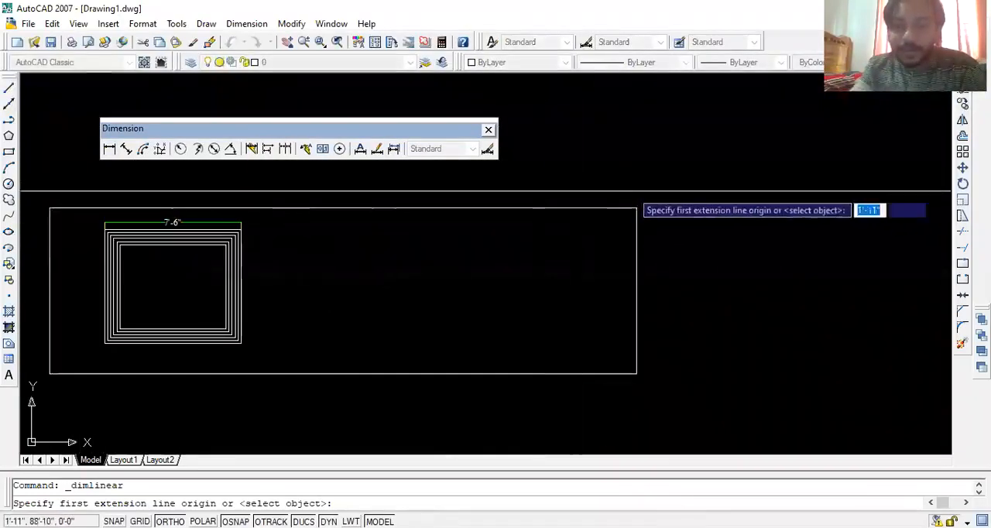
{"action": "left_click", "coordinate": [636, 207]}
{"action": "key", "text": "Escape"}
{"action": "key", "text": "Return"}
{"action": "left_click", "coordinate": [636, 207]}
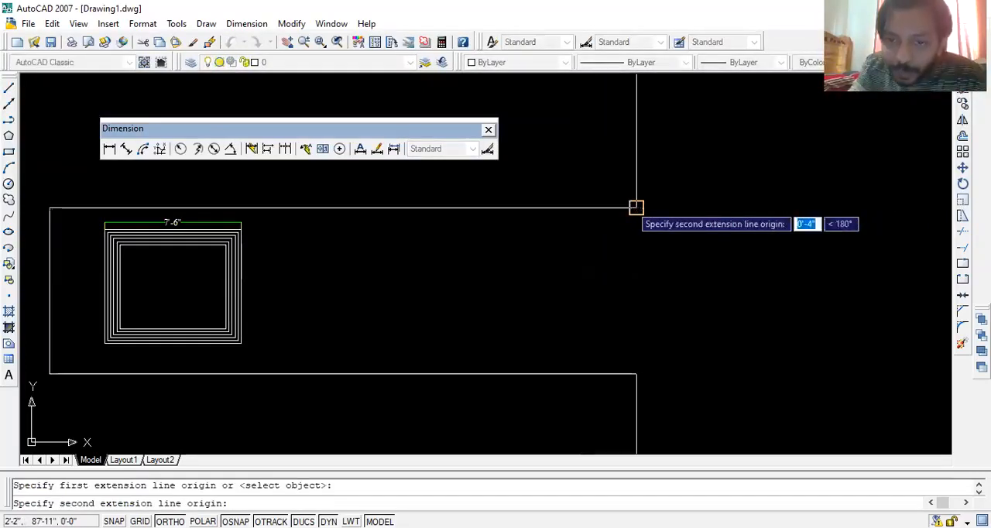
{"action": "middle_click_drag", "start_coordinate": [475, 258], "coordinate": [676, 327]}
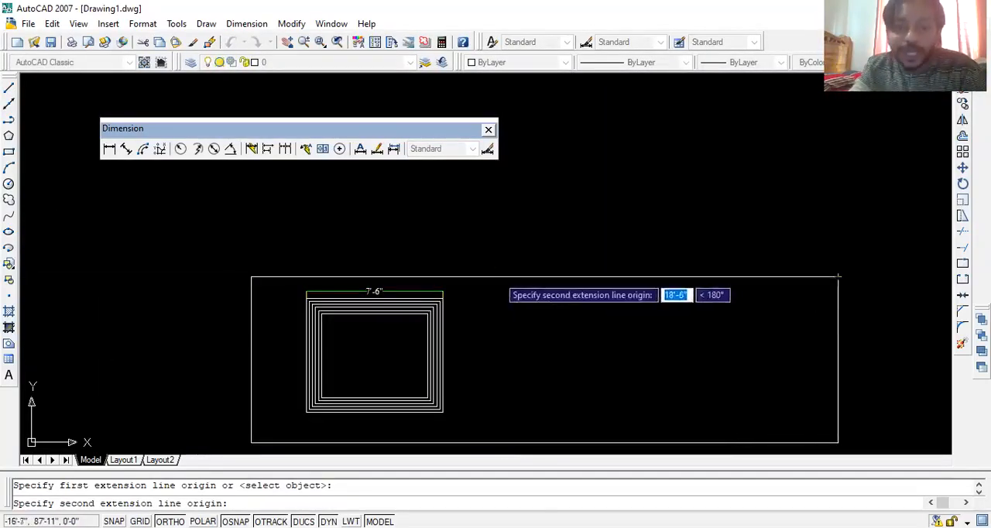
{"action": "left_click", "coordinate": [544, 276]}
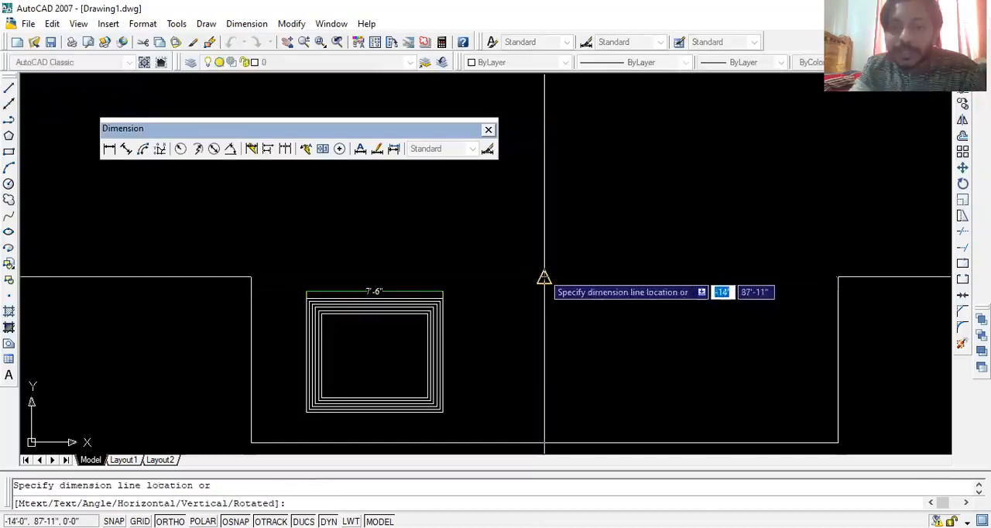
{"action": "left_click", "coordinate": [712, 262]}
- Add a linear dimension from the large rectangle's top-edge midpoint to its top-left corner, placed just above the edge
{"action": "key", "text": "Return"}
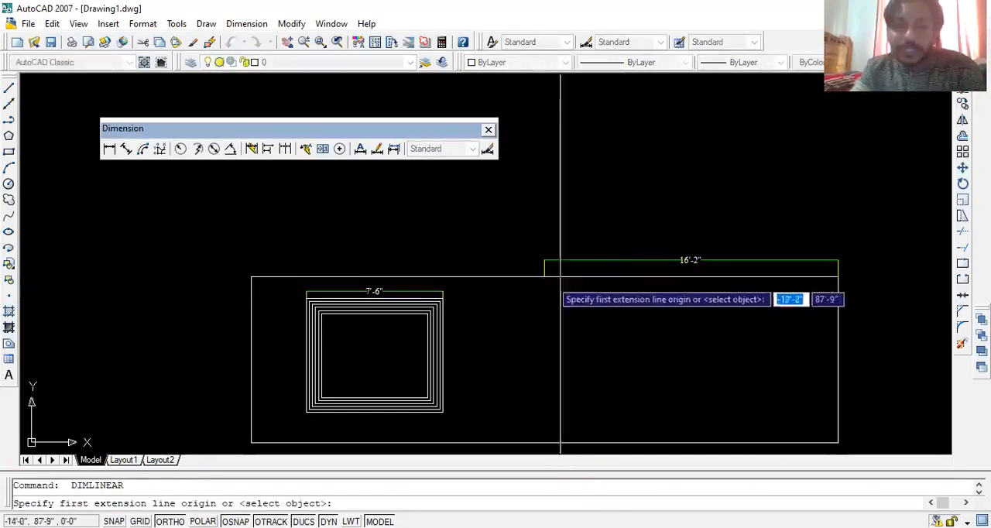
{"action": "left_click", "coordinate": [544, 276]}
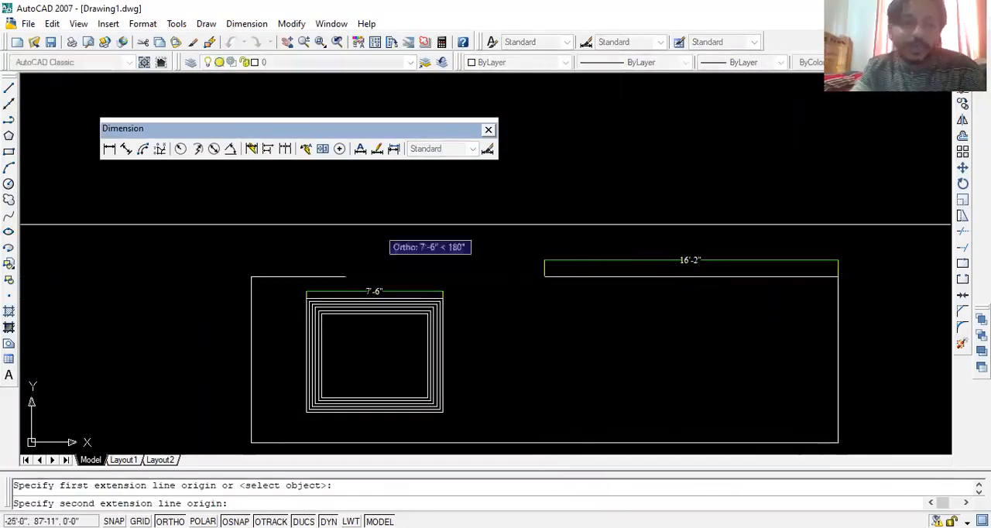
{"action": "left_click", "coordinate": [250, 276]}
{"action": "left_click", "coordinate": [285, 252]}
- Add a vertical linear dimension along the large rectangle's right side, placing the dimension line just outside the edge
{"action": "middle_click_drag", "start_coordinate": [689, 322], "coordinate": [518, 249]}
{"action": "key", "text": "Return"}
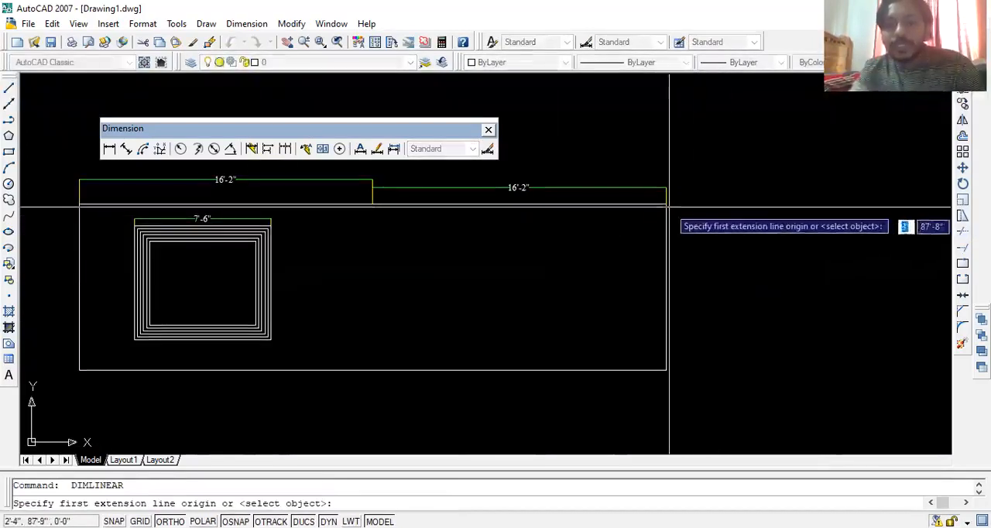
{"action": "left_click", "coordinate": [666, 204]}
{"action": "left_click", "coordinate": [665, 370]}
{"action": "left_click", "coordinate": [694, 287]}
{"action": "key", "text": "Return"}
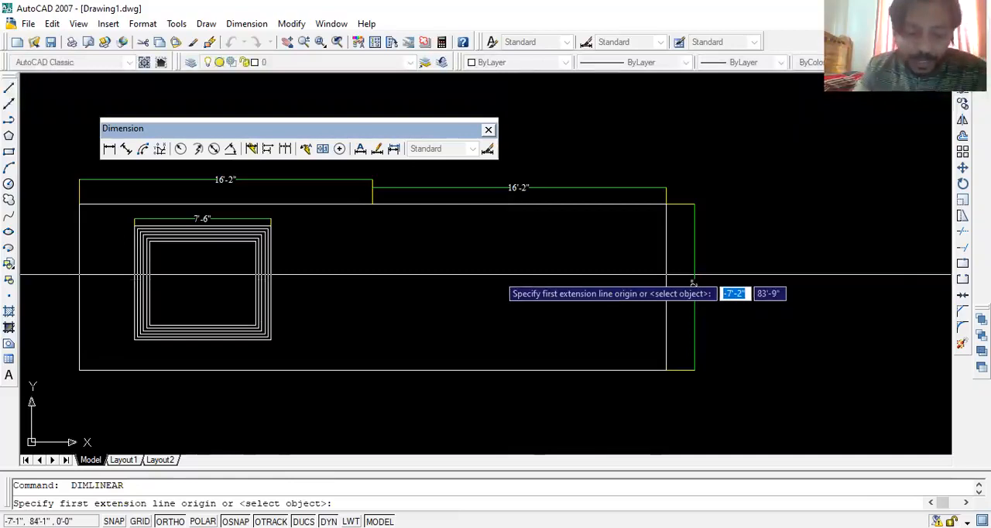
{"action": "middle_click_drag", "start_coordinate": [693, 275], "coordinate": [535, 294]}
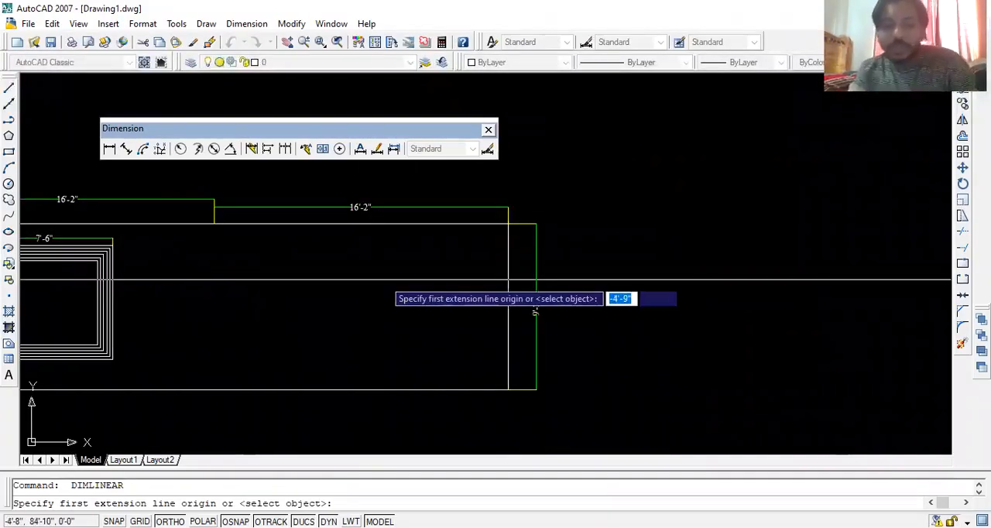
{"action": "left_click", "coordinate": [576, 167]}
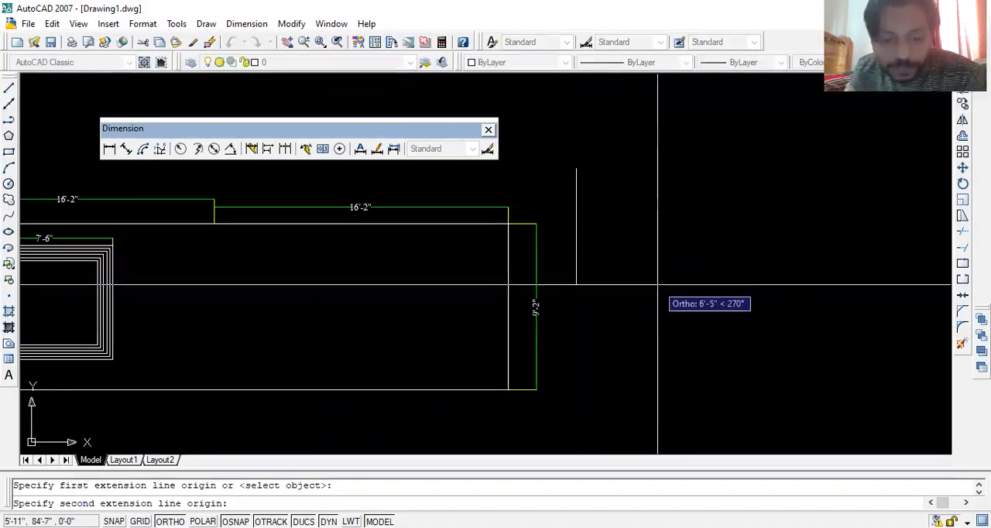
{"action": "left_click", "coordinate": [749, 345]}
{"action": "key", "text": "Escape"}
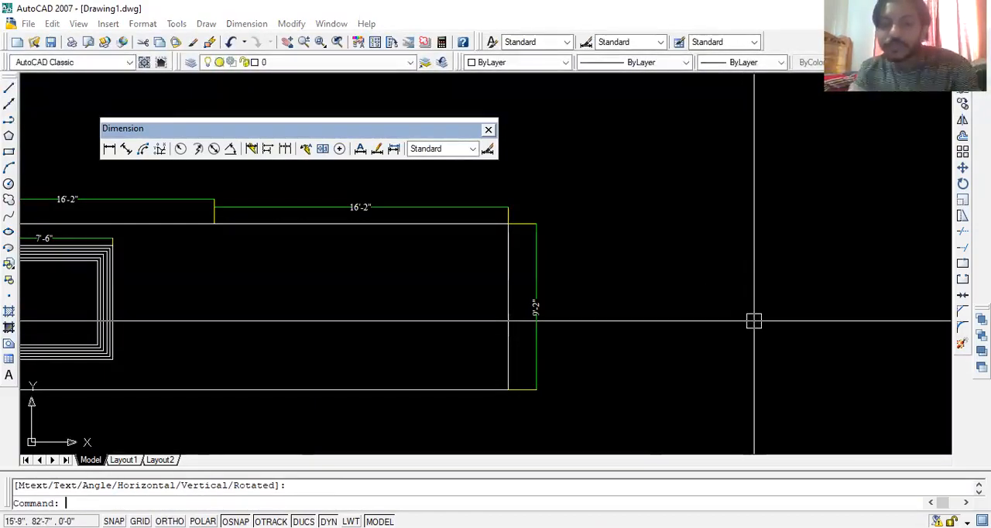
- Draw a single-segment diagonal polyline about 8'-5" long, sloping down to the right, in the empty space right of the large rectangle
{"action": "type", "text": "pl"}
{"action": "key", "text": "Return"}
{"action": "left_click", "coordinate": [685, 210]}
{"action": "left_click", "coordinate": [789, 322]}
{"action": "key", "text": "Return"}
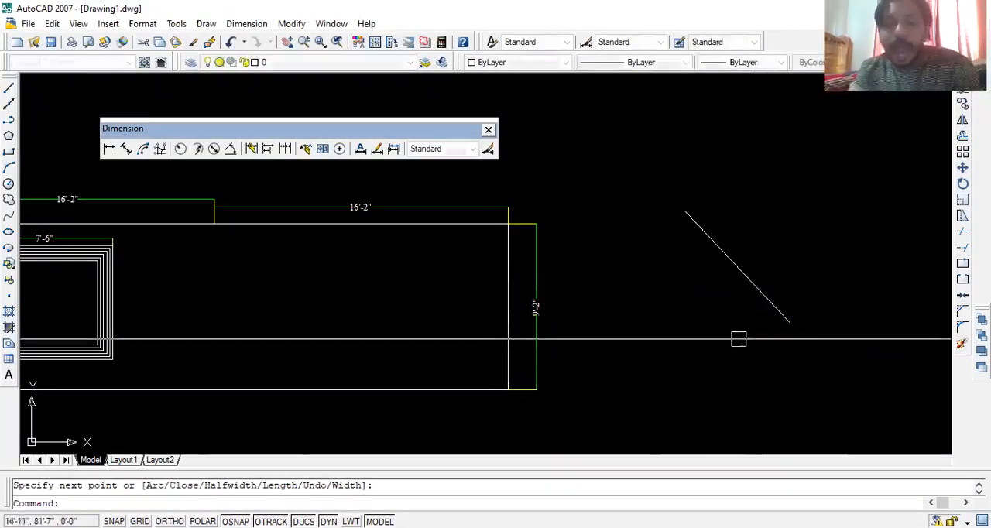
- Add an aligned dimension between the diagonal line's endpoints, placing the dimension line parallel to it on the upper-right side
{"action": "middle_click_drag", "start_coordinate": [708, 317], "coordinate": [635, 341]}
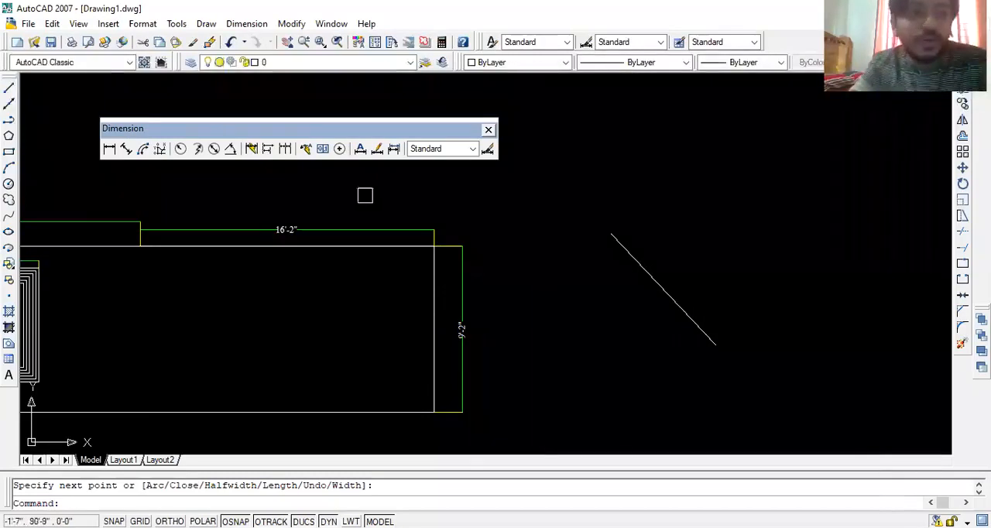
{"action": "left_click", "coordinate": [127, 151]}
{"action": "left_click", "coordinate": [610, 233]}
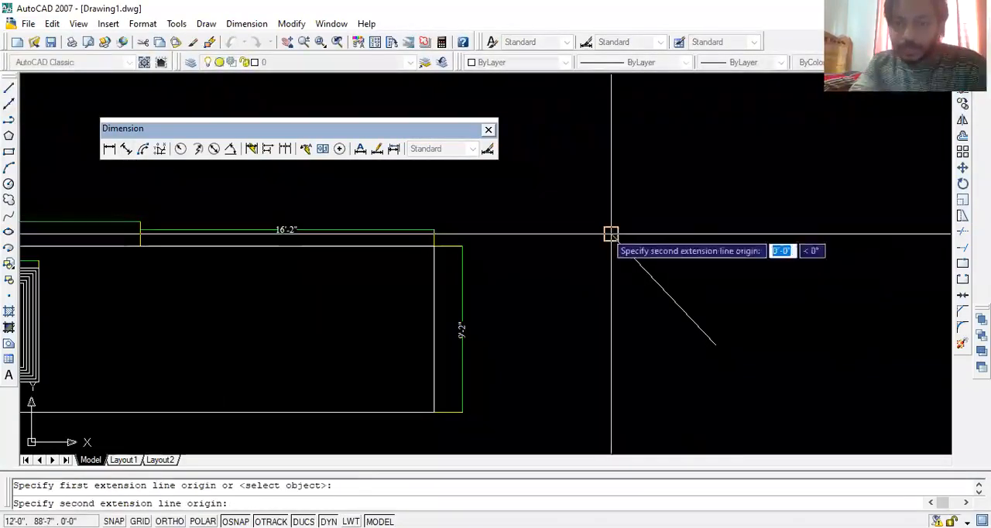
{"action": "left_click", "coordinate": [715, 345]}
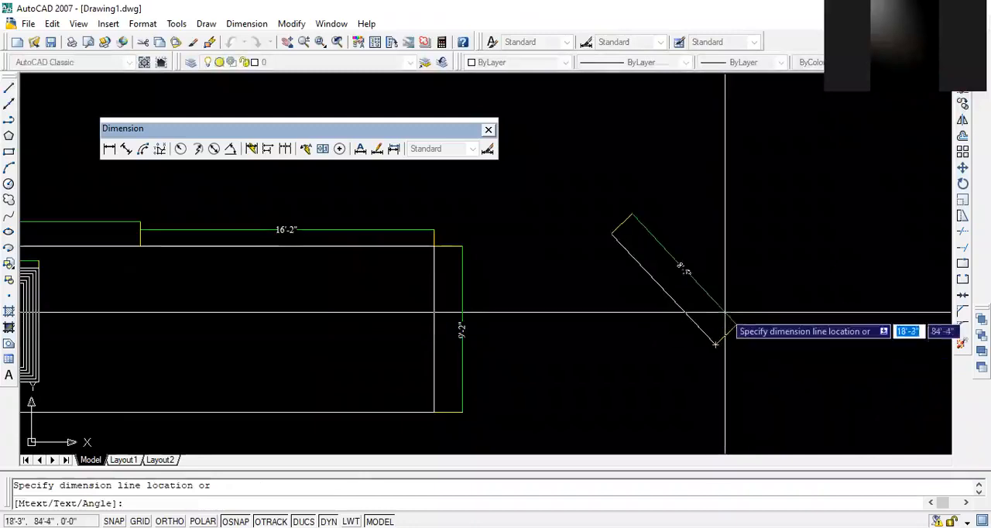
{"action": "left_click", "coordinate": [696, 258]}
{"action": "scroll", "coordinate": [736, 299], "scroll_direction": "up", "scroll_amount": 3}
{"action": "scroll", "coordinate": [737, 324], "scroll_direction": "down", "scroll_amount": 4}
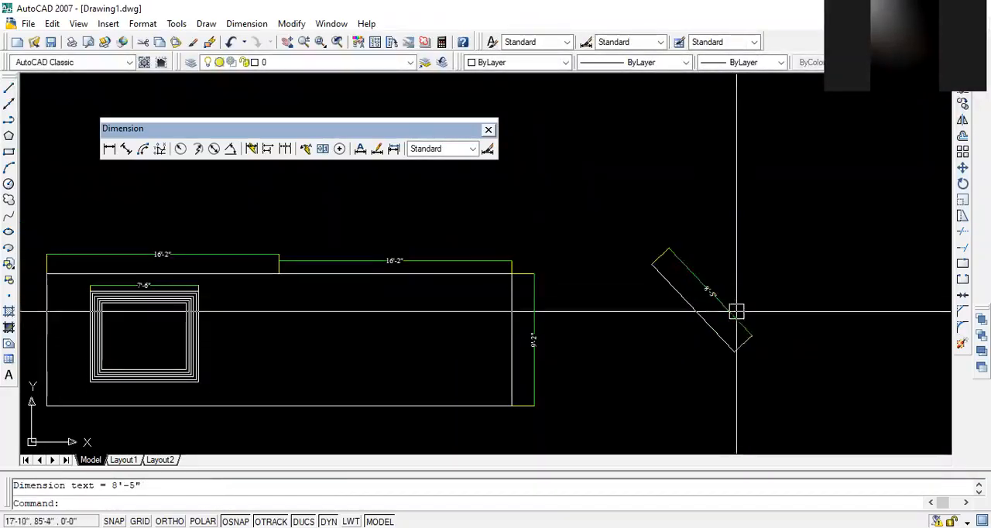
- Add a horizontal linear dimension between the diagonal line's endpoints, placed just below its lower end
{"action": "left_click", "coordinate": [109, 149]}
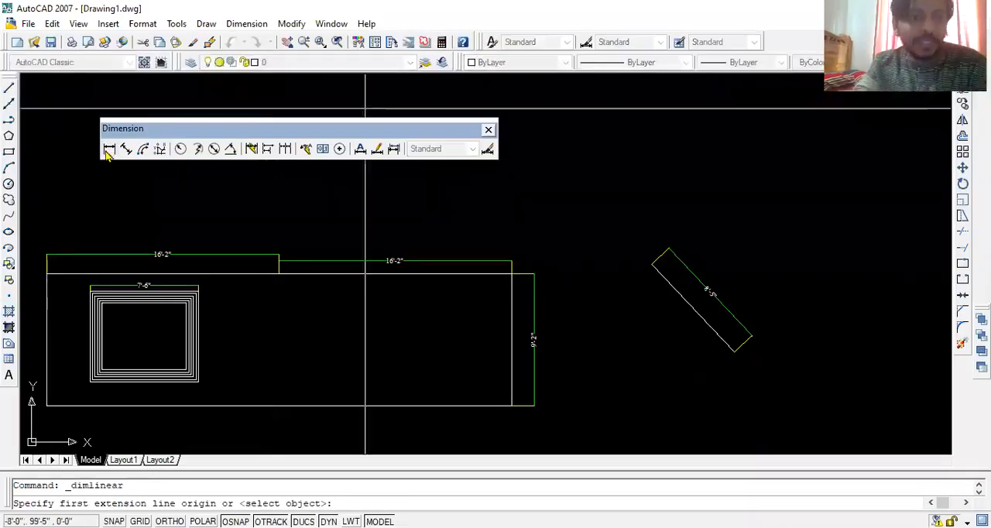
{"action": "left_click", "coordinate": [651, 265]}
{"action": "left_click", "coordinate": [732, 352]}
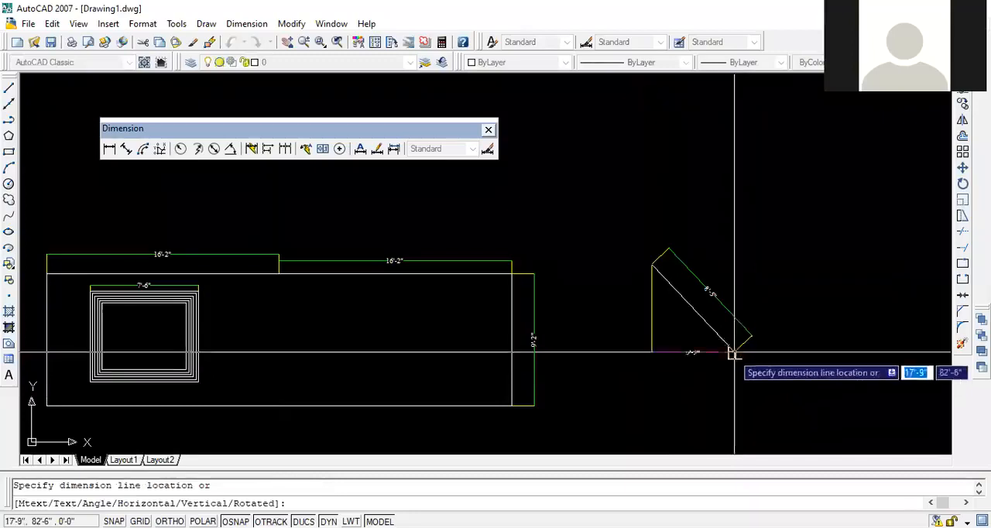
{"action": "left_click", "coordinate": [696, 358]}
- Delete the horizontal linear dimension and the aligned dimension from the diagonal line
{"action": "scroll", "coordinate": [666, 394], "scroll_direction": "up", "scroll_amount": 3}
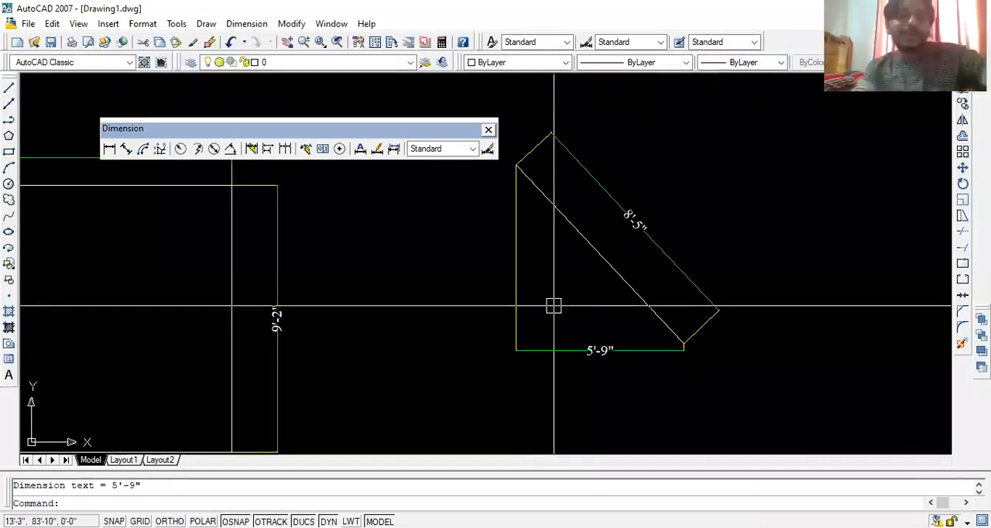
{"action": "left_click", "coordinate": [579, 316]}
{"action": "left_click", "coordinate": [498, 355]}
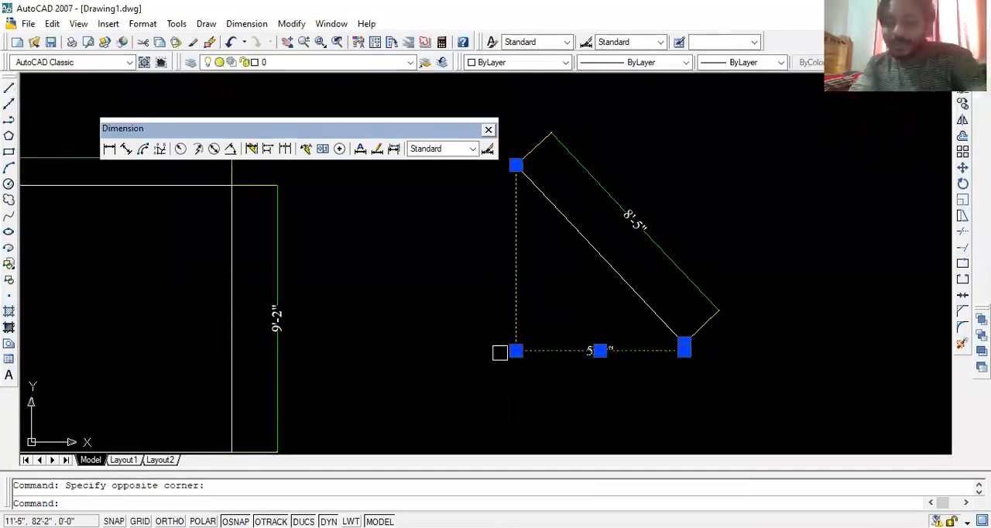
{"action": "key", "text": "Delete"}
{"action": "left_click", "coordinate": [684, 203]}
{"action": "left_click", "coordinate": [631, 240]}
{"action": "key", "text": "Delete"}
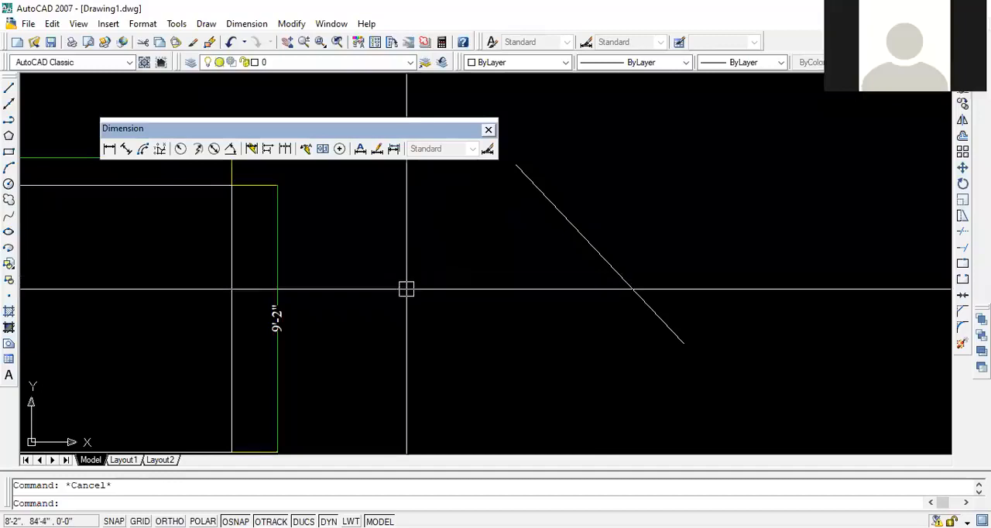
- Draw a three-point arc about 12'-7" long, open at the top, just above the diagonal line
{"action": "middle_click_drag", "start_coordinate": [358, 252], "coordinate": [545, 346]}
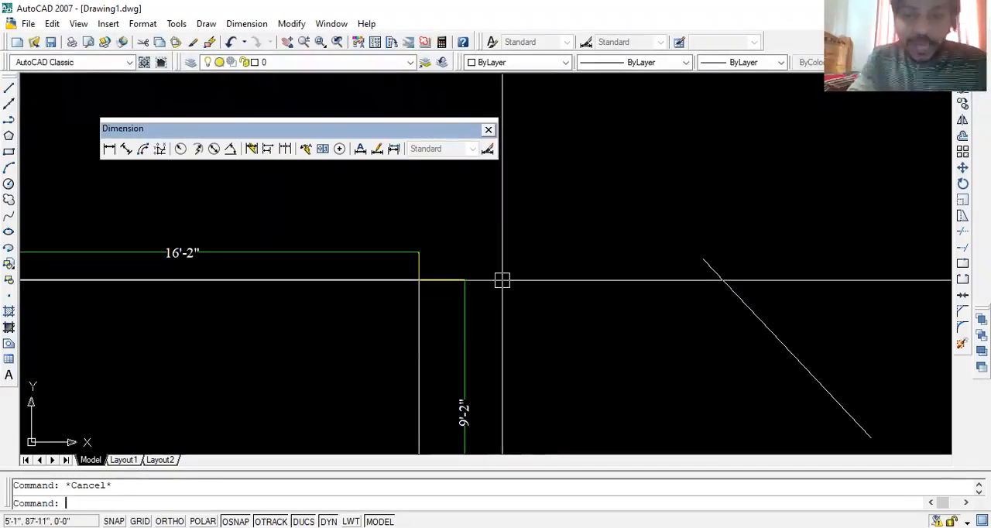
{"action": "scroll", "coordinate": [500, 277], "scroll_direction": "down", "scroll_amount": 3}
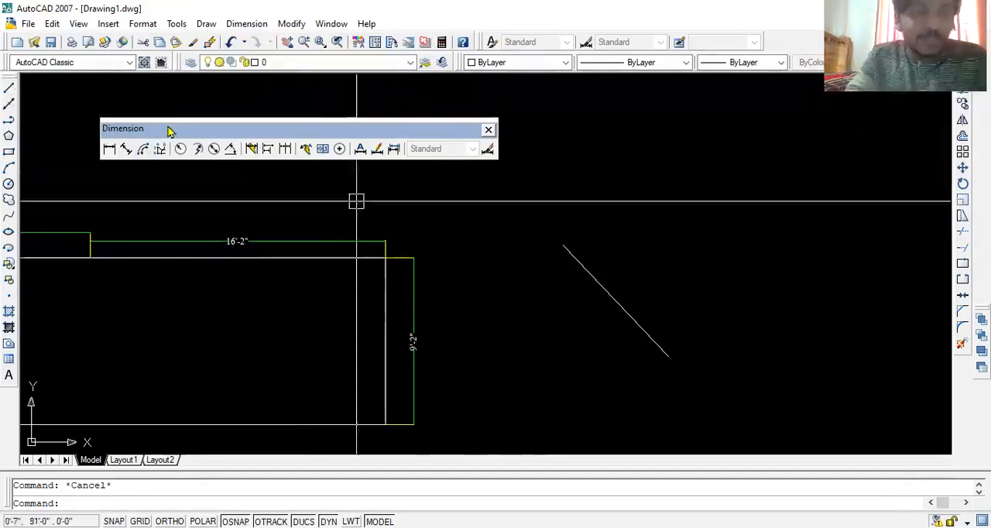
{"action": "left_click", "coordinate": [8, 167]}
{"action": "left_click", "coordinate": [586, 202]}
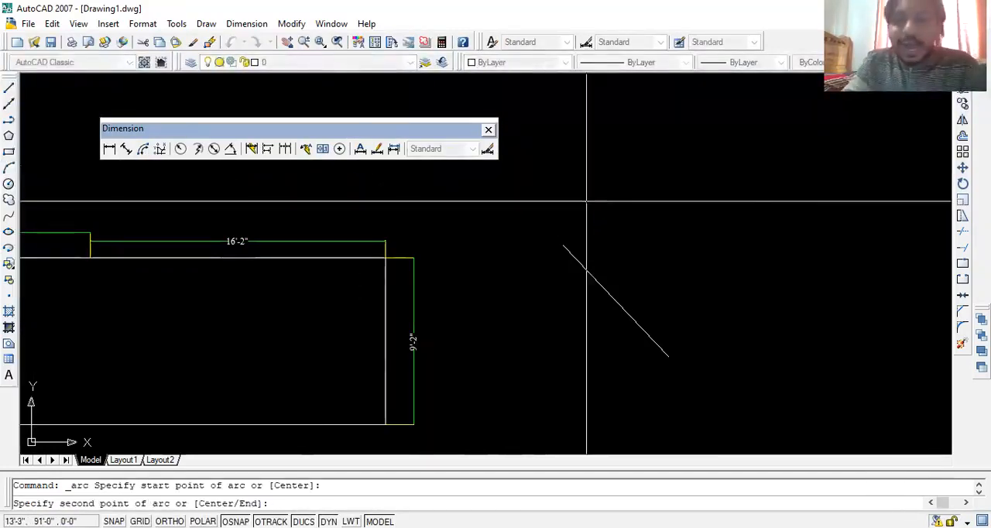
{"action": "left_click", "coordinate": [708, 215]}
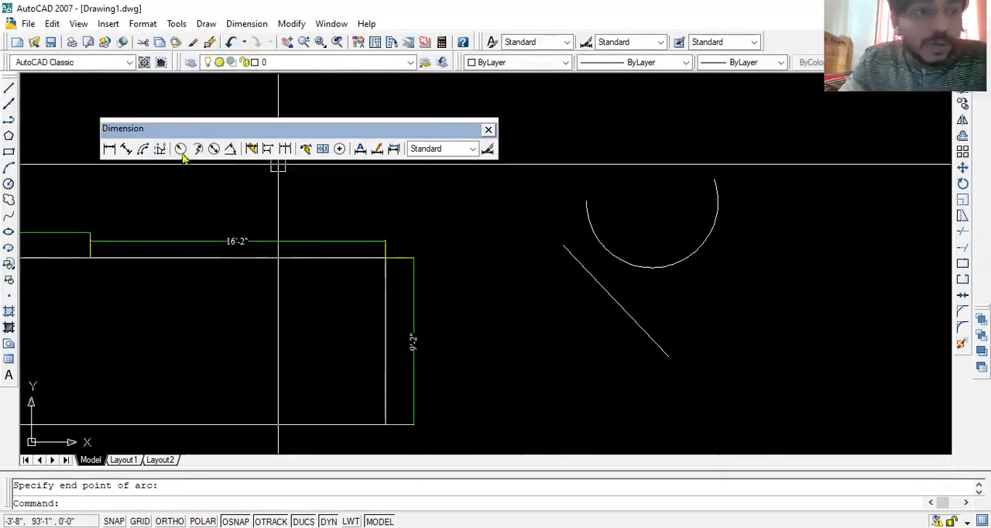
- Add an arc length dimension to the new arc, placing the dimension line inside the curve
{"action": "left_click", "coordinate": [143, 150]}
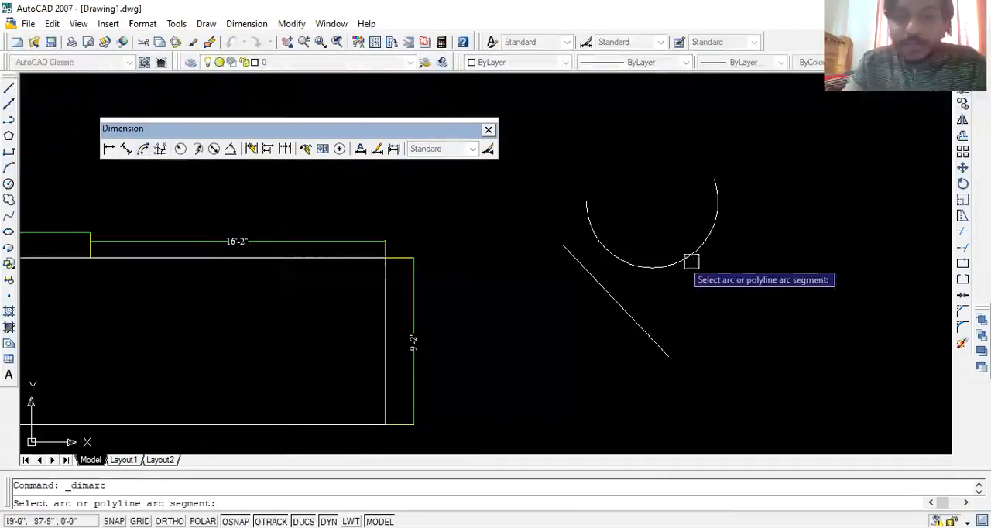
{"action": "left_click", "coordinate": [680, 261]}
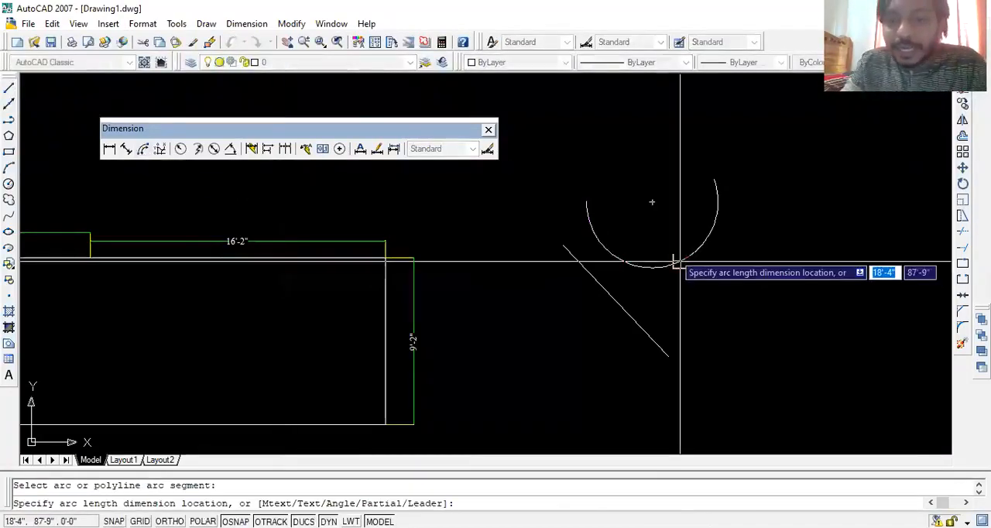
{"action": "left_click", "coordinate": [651, 202]}
{"action": "scroll", "coordinate": [719, 250], "scroll_direction": "up", "scroll_amount": 5}
{"action": "scroll", "coordinate": [688, 320], "scroll_direction": "down", "scroll_amount": 3}
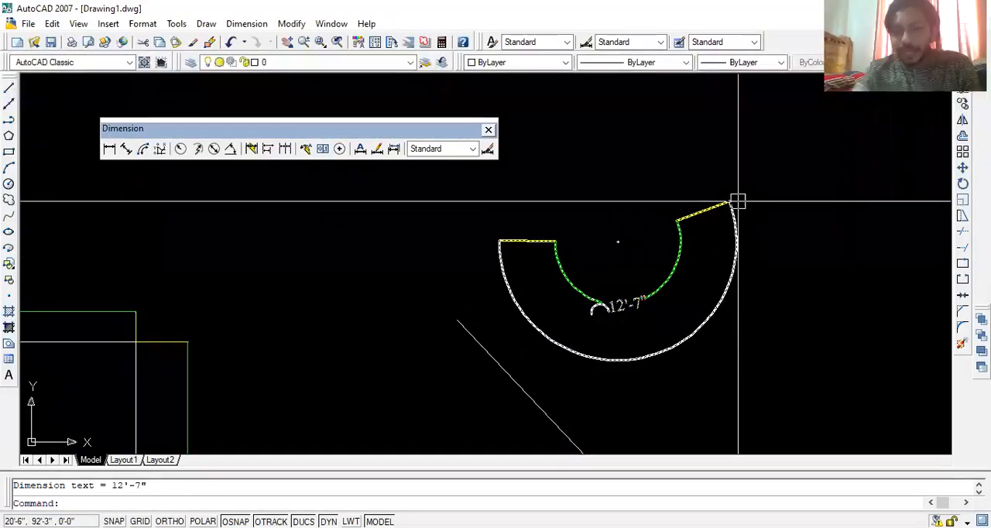
{"action": "scroll", "coordinate": [611, 306], "scroll_direction": "up", "scroll_amount": 3}
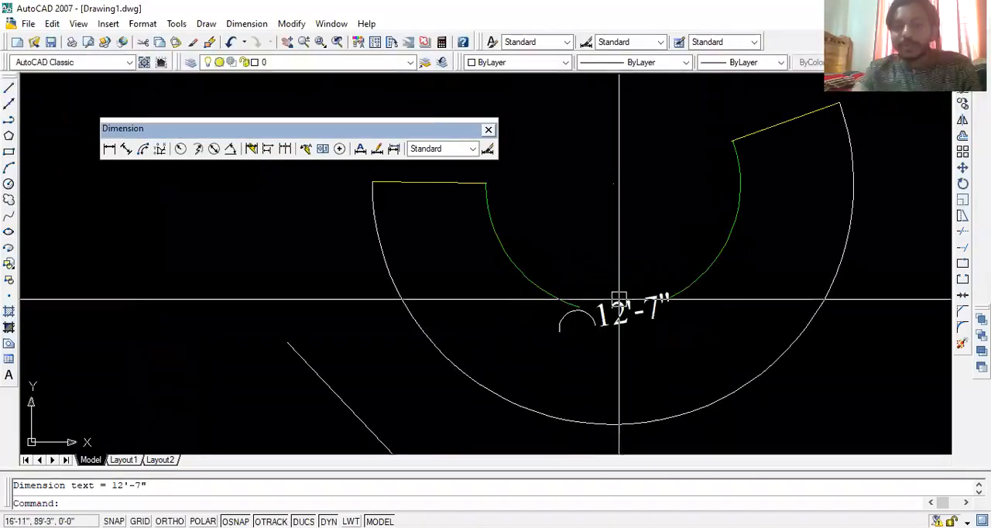
{"action": "key", "text": "Escape"}
- Draw a circle with a radius of about 1'-1" in the empty space to the left of the arc
{"action": "mouse_move", "coordinate": [288, 225]}
{"action": "middle_mouse_down"}
{"action": "mouse_move", "coordinate": [498, 296]}
{"action": "mouse_move", "coordinate": [532, 242]}
{"action": "middle_mouse_up"}
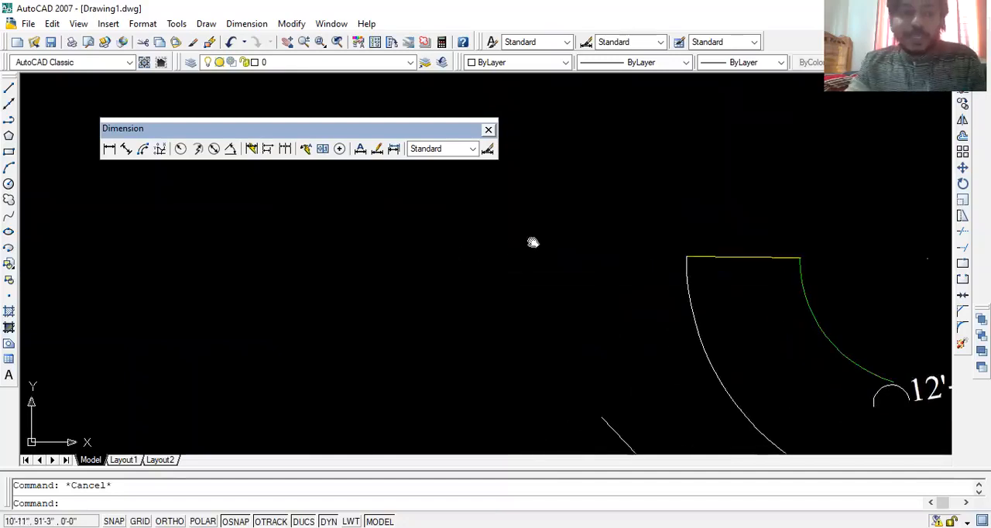
{"action": "type", "text": "c"}
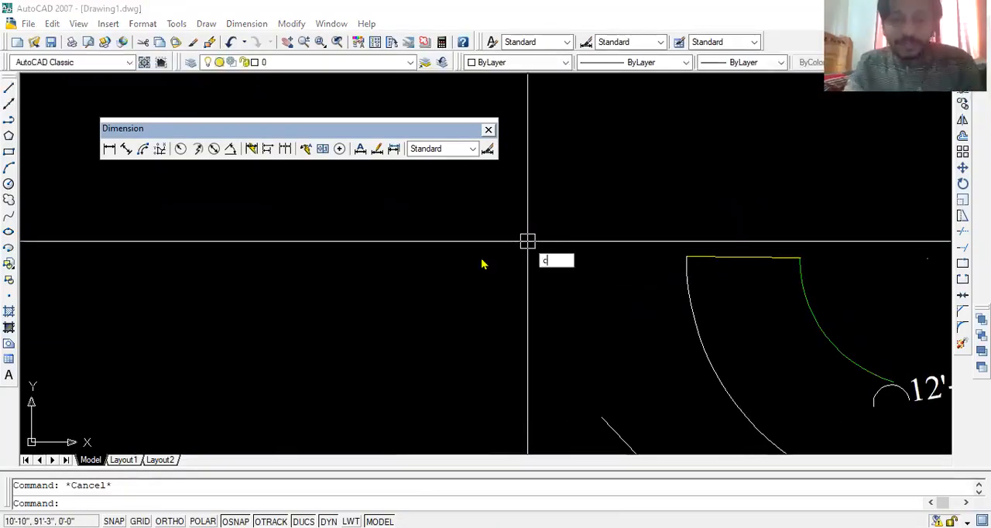
{"action": "key", "text": "Return"}
{"action": "left_click", "coordinate": [510, 278]}
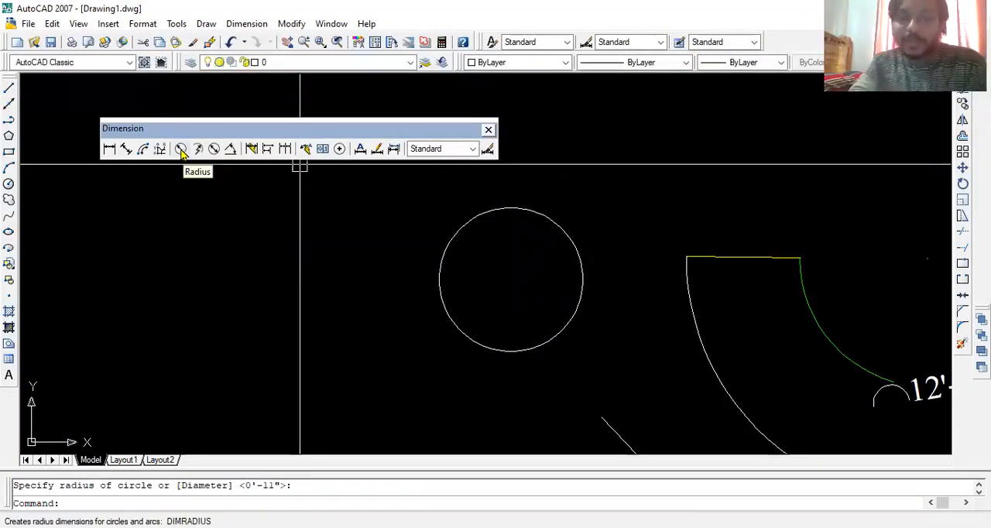
- Add a radius dimension to the new circle, placing its text inside the circle
{"action": "left_click", "coordinate": [181, 149]}
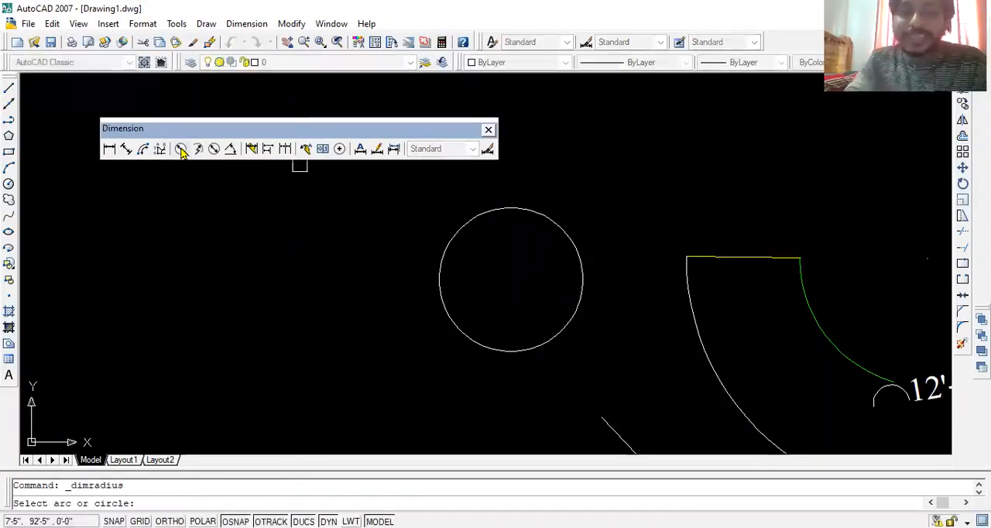
{"action": "left_click", "coordinate": [553, 222]}
{"action": "left_click", "coordinate": [531, 276]}
{"action": "scroll", "coordinate": [531, 250], "scroll_direction": "up", "scroll_amount": 3}
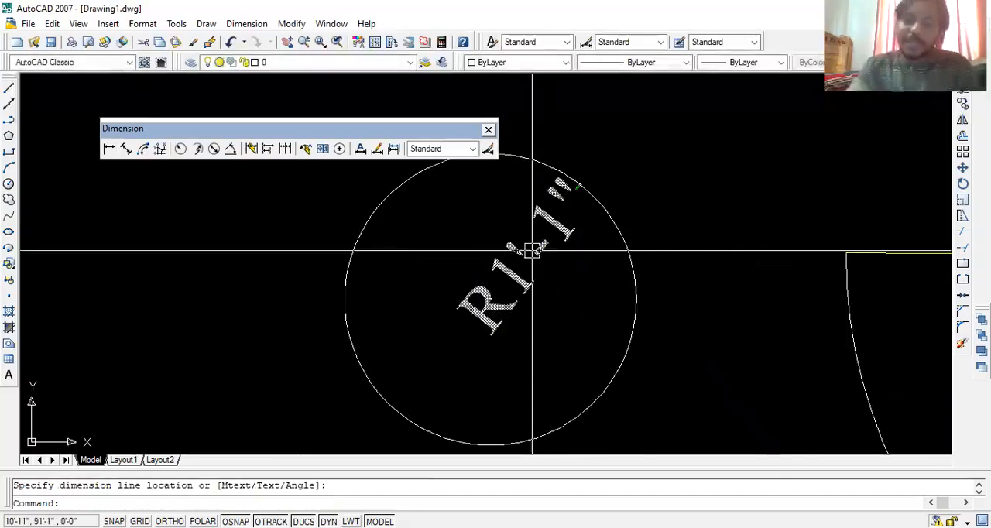
{"action": "mouse_move", "coordinate": [532, 250]}
{"action": "middle_mouse_down"}
{"action": "mouse_move", "coordinate": [549, 292]}
{"action": "mouse_move", "coordinate": [574, 283]}
{"action": "mouse_move", "coordinate": [557, 310]}
{"action": "middle_mouse_up"}
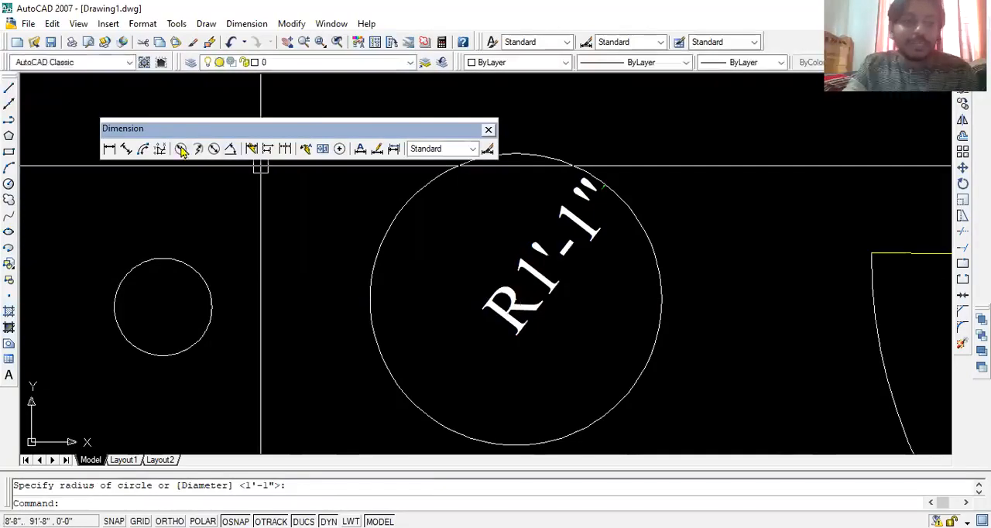
- Try to add a radius dimension to the small circle left of the dimensioned circle
{"action": "left_click", "coordinate": [180, 148]}
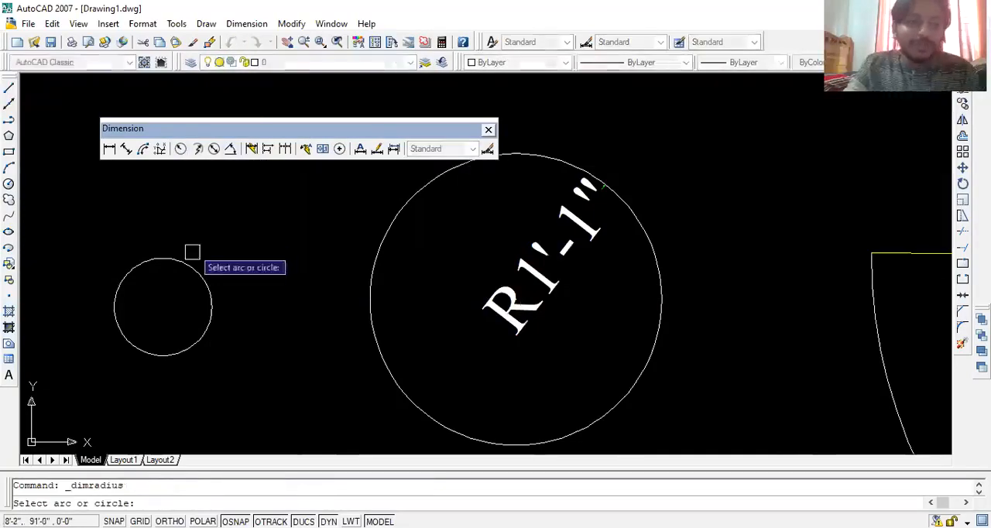
{"action": "left_click", "coordinate": [186, 265]}
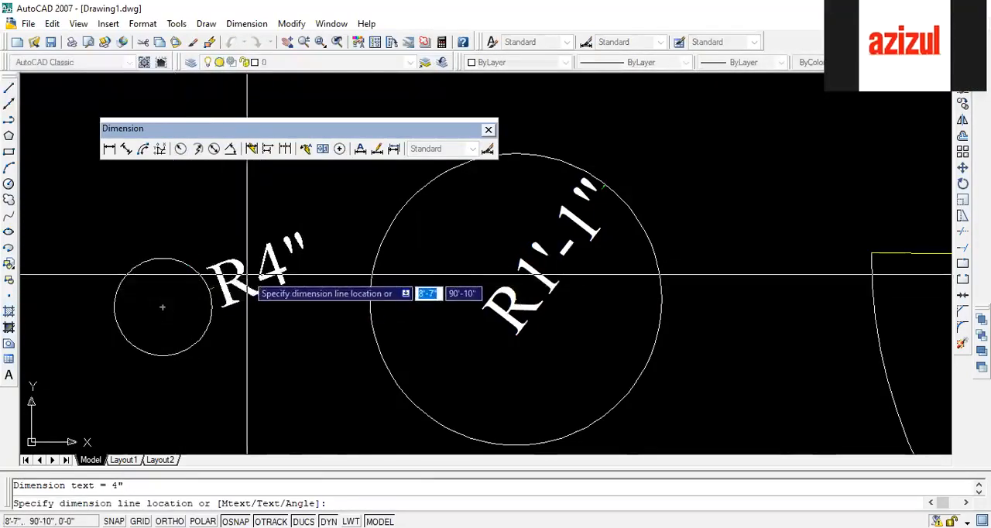
{"action": "key", "text": "Escape"}
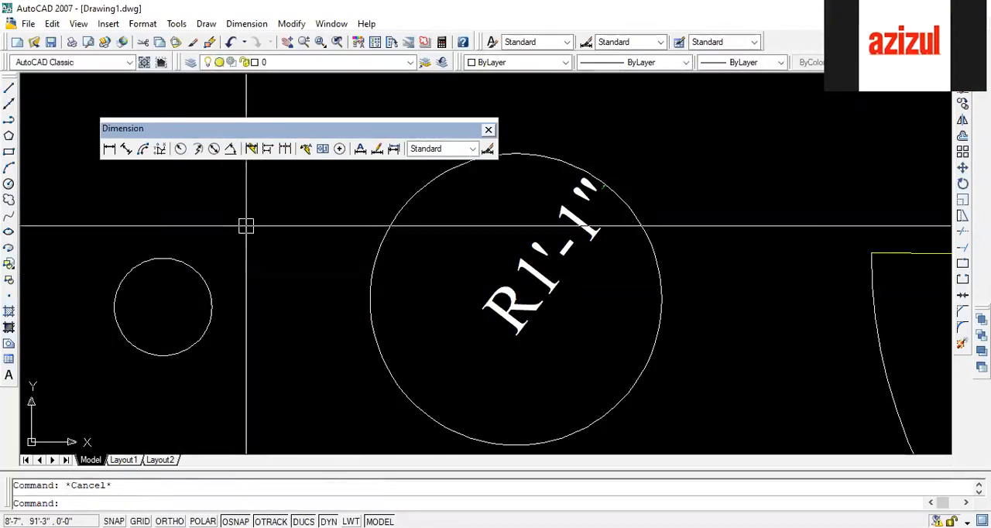
- Place a vertical linear dimension across the small circle's full height and delete it
{"action": "left_click", "coordinate": [9, 103]}
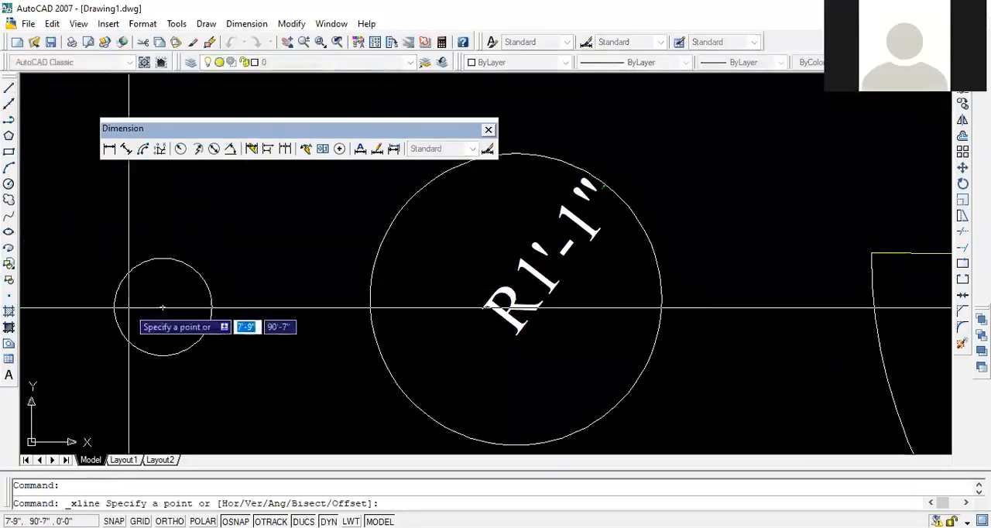
{"action": "key", "text": "Escape"}
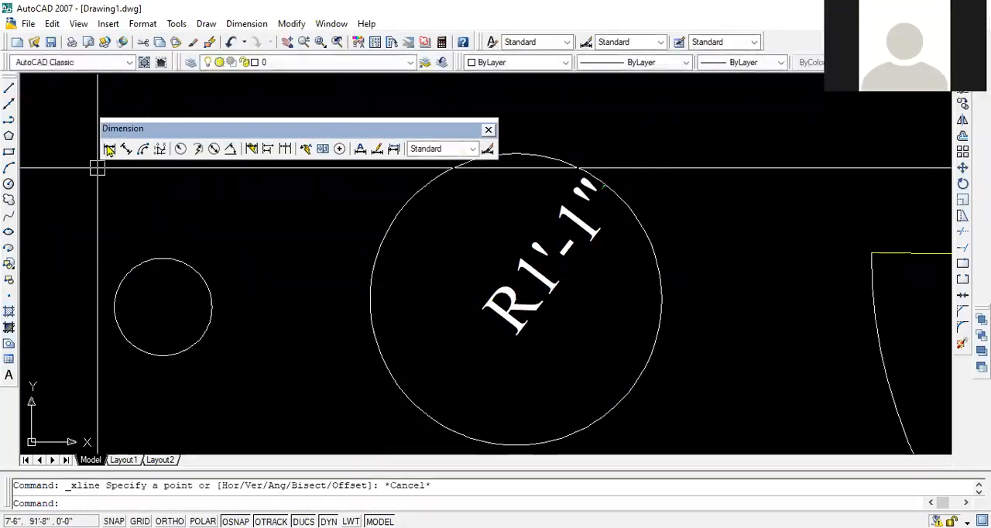
{"action": "left_click", "coordinate": [109, 148]}
{"action": "left_click", "coordinate": [162, 258]}
{"action": "left_click", "coordinate": [162, 354]}
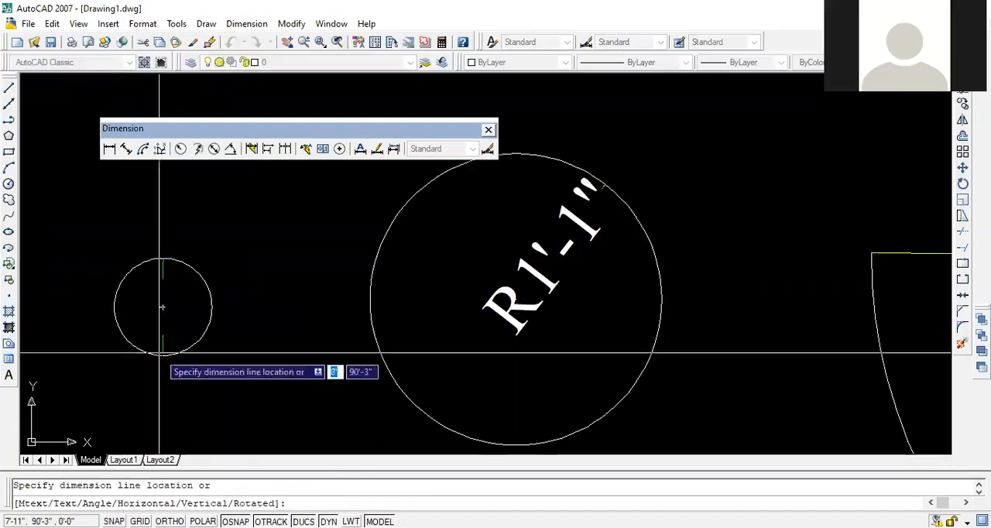
{"action": "left_click", "coordinate": [159, 321]}
{"action": "left_click", "coordinate": [158, 308]}
{"action": "key", "text": "Delete"}
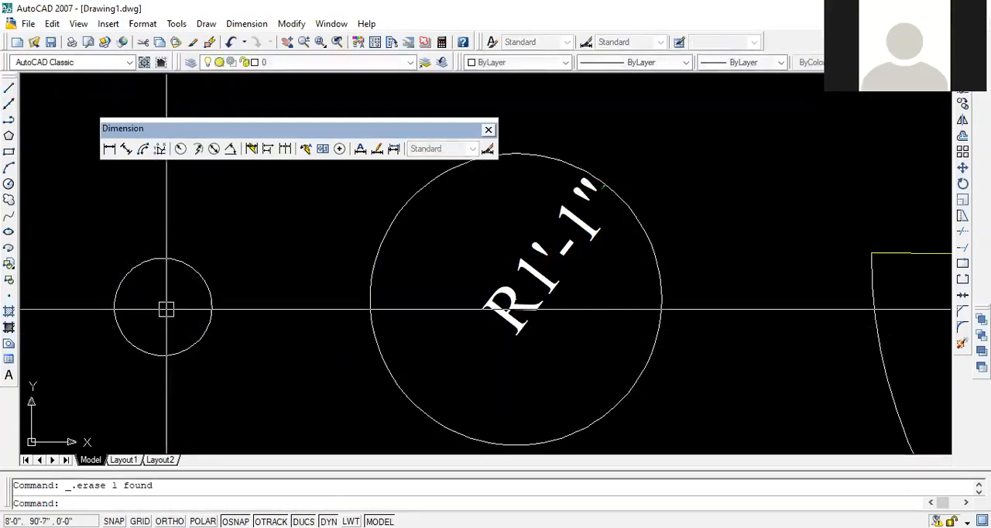
- Try to add a jogged radius dimension to the small circle
{"action": "left_click", "coordinate": [198, 149]}
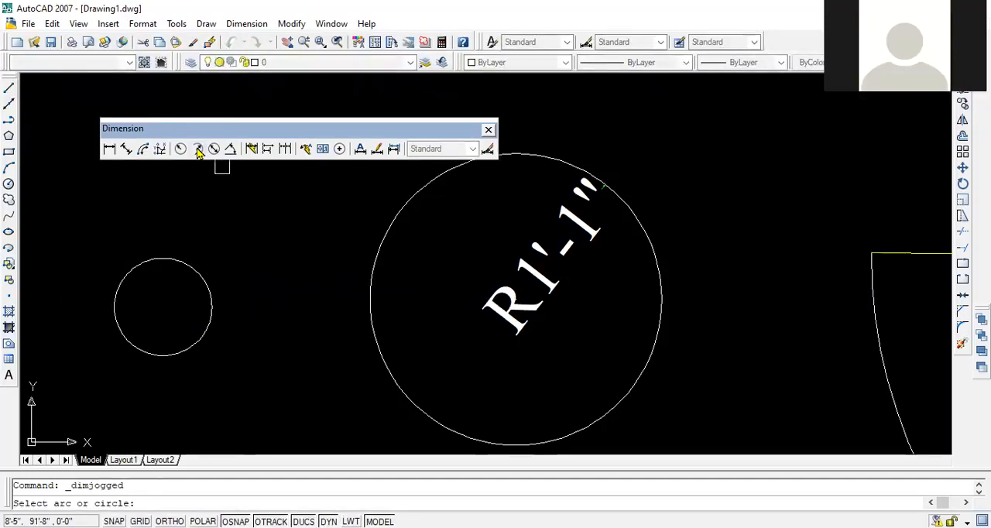
{"action": "left_click", "coordinate": [208, 285]}
{"action": "left_click", "coordinate": [259, 280]}
{"action": "key", "text": "Escape"}
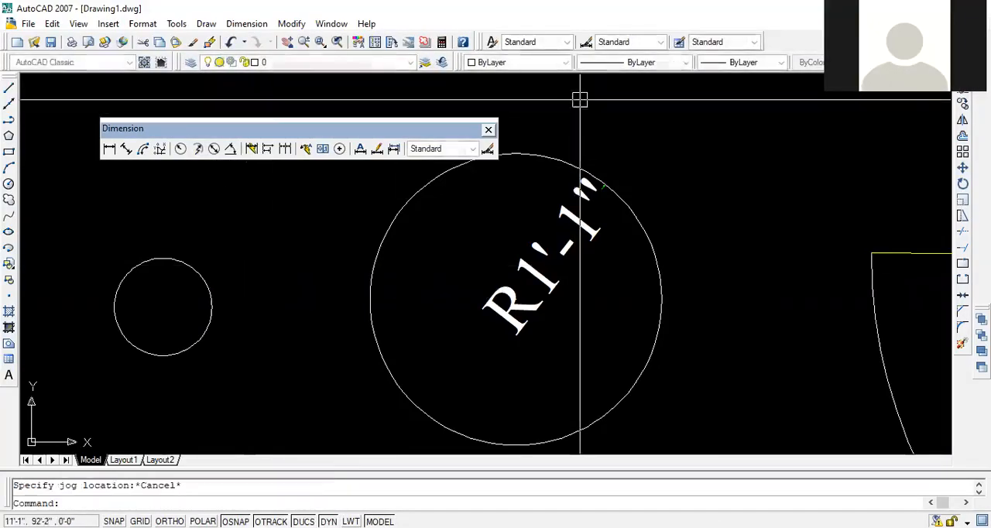
{"action": "key", "text": "Escape"}
- Add a diameter dimension to the small circle, placing its text above the circle
{"action": "mouse_move", "coordinate": [230, 208]}
{"action": "middle_mouse_down"}
{"action": "mouse_move", "coordinate": [358, 227]}
{"action": "mouse_move", "coordinate": [341, 225]}
{"action": "middle_mouse_up"}
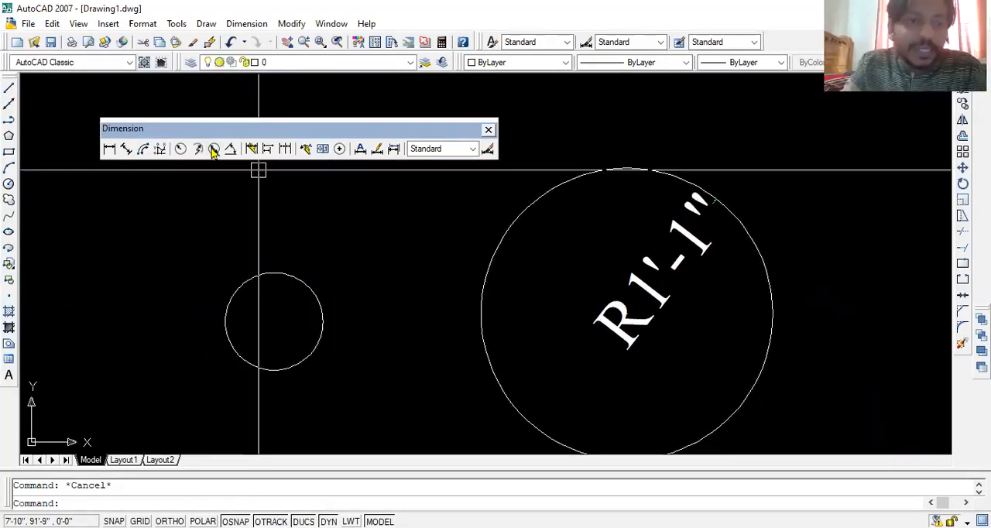
{"action": "left_click", "coordinate": [213, 148]}
{"action": "left_click", "coordinate": [273, 274]}
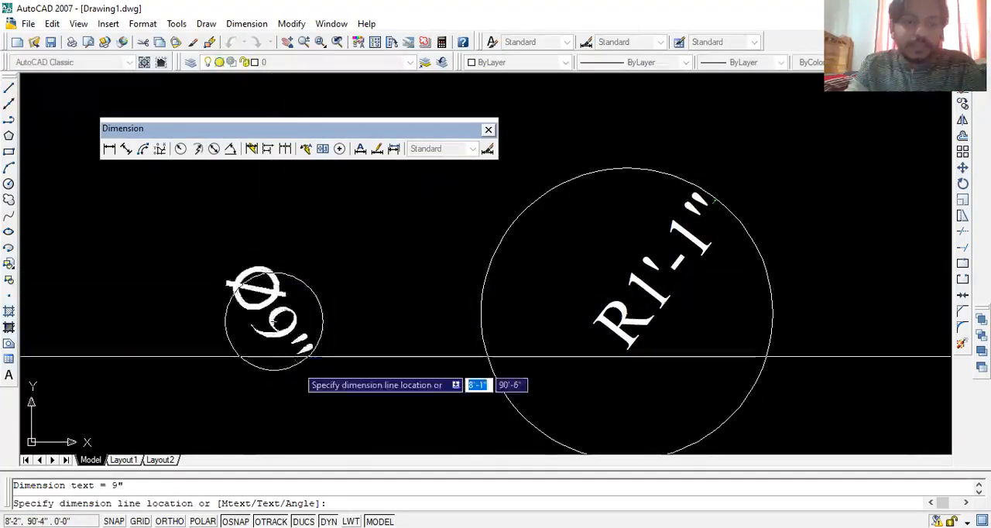
{"action": "left_click", "coordinate": [249, 227]}
{"action": "middle_click_drag", "start_coordinate": [292, 267], "coordinate": [477, 333]}
{"action": "scroll", "coordinate": [309, 310], "scroll_direction": "up", "scroll_amount": 3}
{"action": "scroll", "coordinate": [479, 334], "scroll_direction": "down", "scroll_amount": 4}
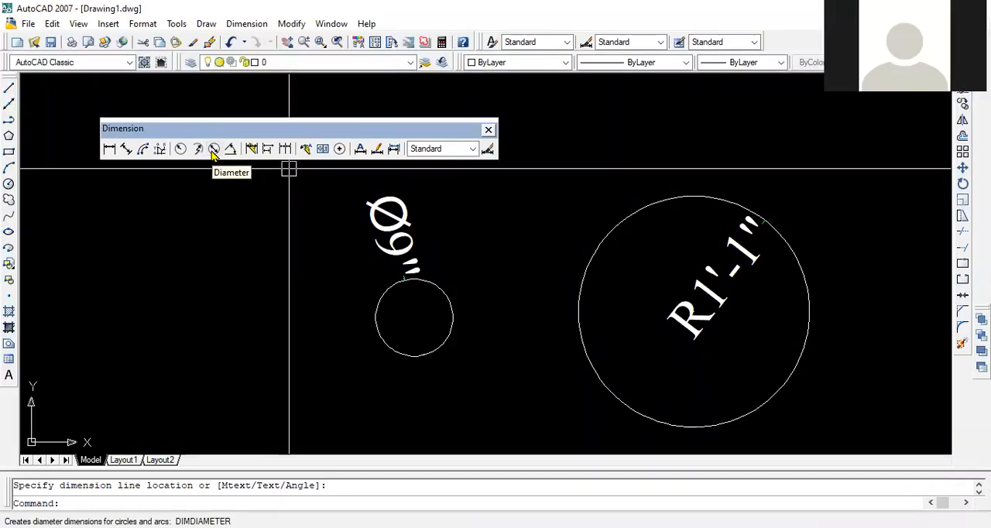
- Add a vertical linear dimension between the small circle's top and bottom quadrants, placing the dimension line inside the circle
{"action": "key", "text": "Escape"}
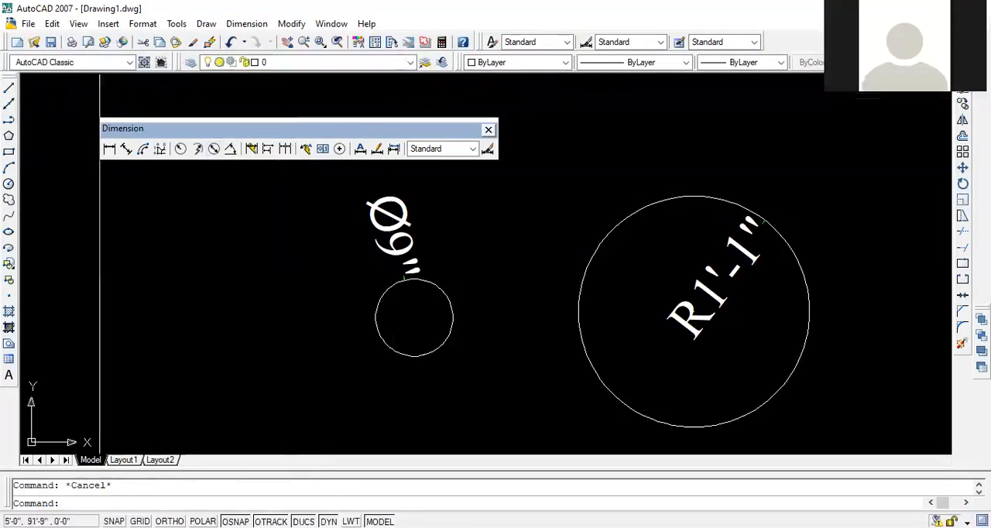
{"action": "left_click", "coordinate": [109, 149]}
{"action": "scroll", "coordinate": [430, 303], "scroll_direction": "up", "scroll_amount": 3}
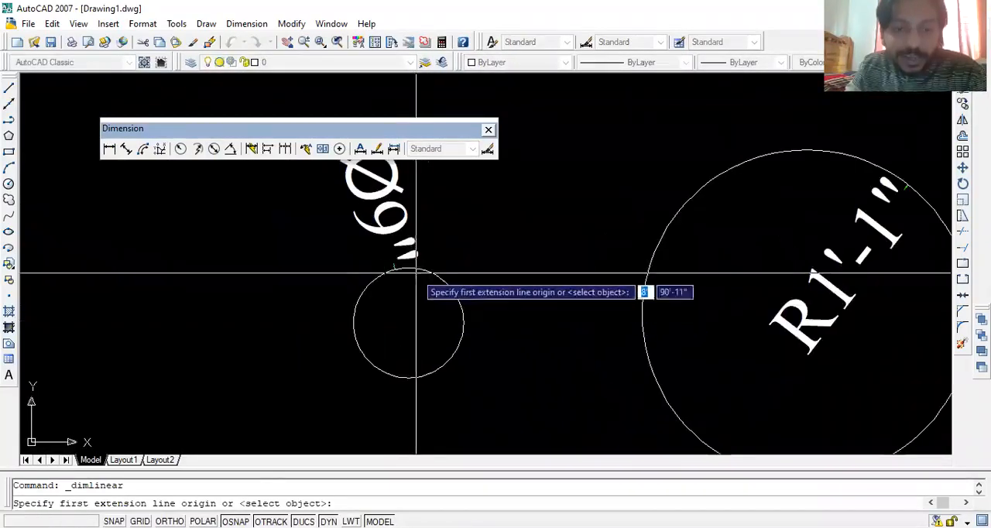
{"action": "left_click", "coordinate": [414, 278]}
{"action": "left_click", "coordinate": [409, 376]}
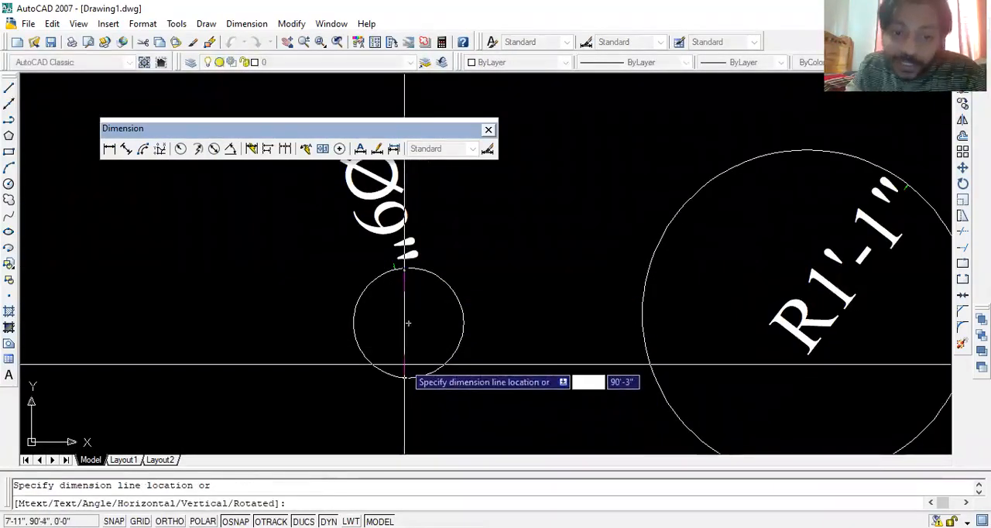
{"action": "left_click", "coordinate": [403, 343]}
- Try to add a linear dimension from the small circle's centre to its right quadrant
{"action": "key", "text": "Return"}
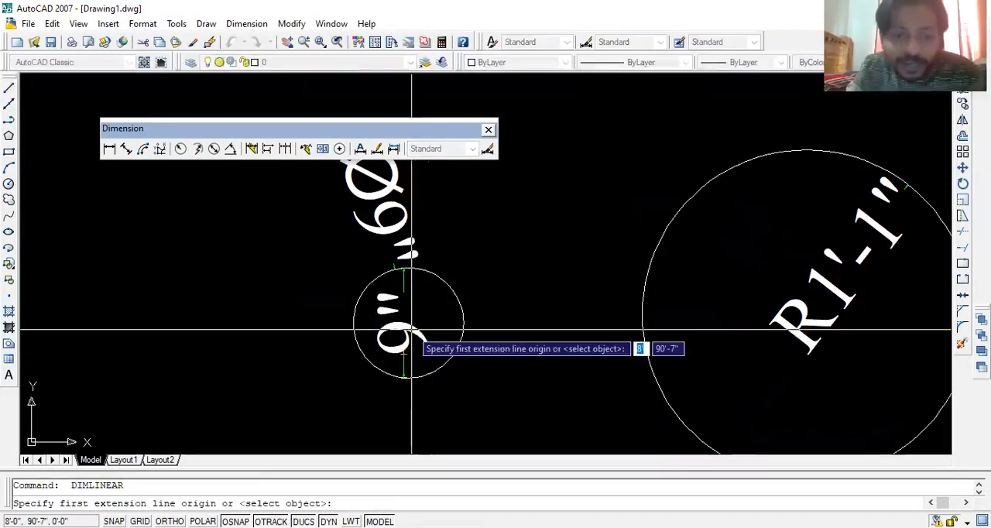
{"action": "left_click", "coordinate": [411, 330]}
{"action": "left_click", "coordinate": [463, 325]}
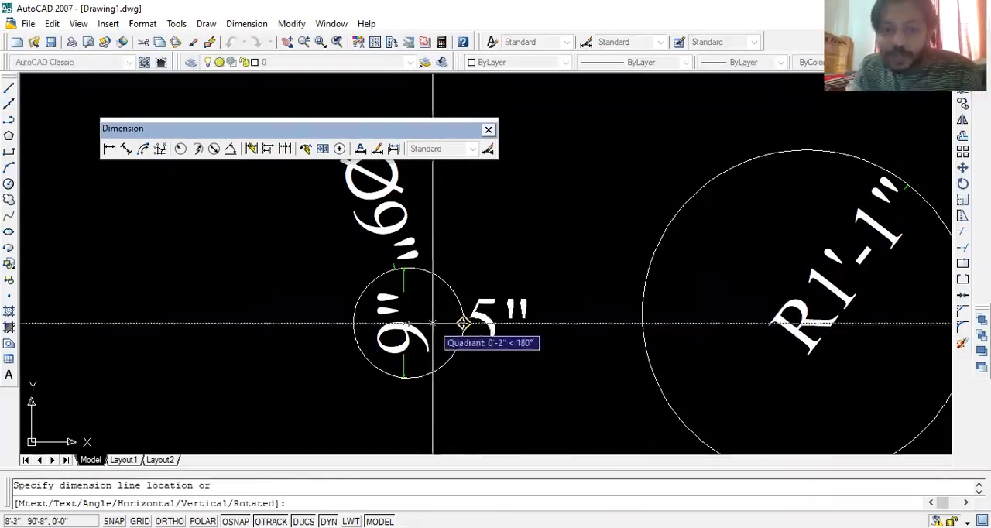
{"action": "key", "text": "Escape"}
- Erase the small circle together with its diameter and linear dimensions
{"action": "left_click", "coordinate": [524, 225]}
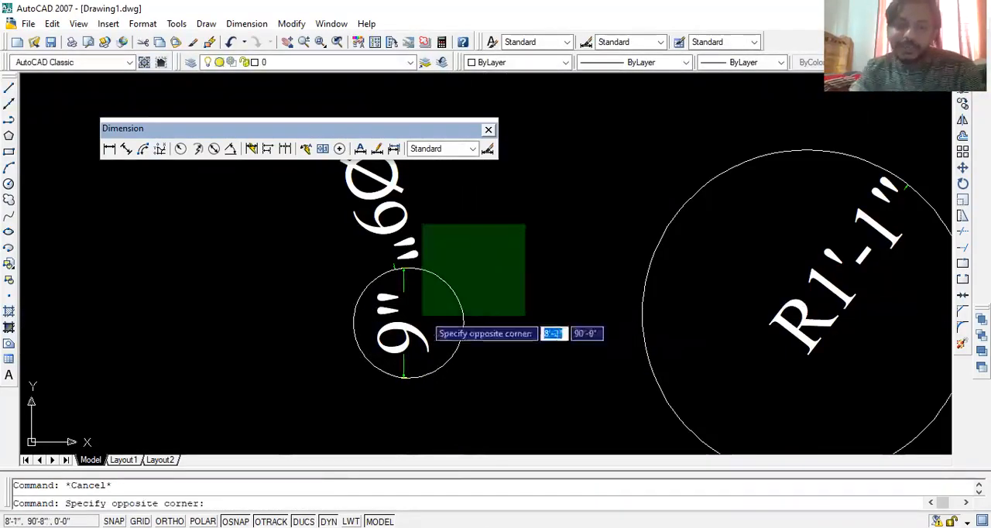
{"action": "left_click", "coordinate": [414, 334]}
{"action": "key", "text": "Delete"}
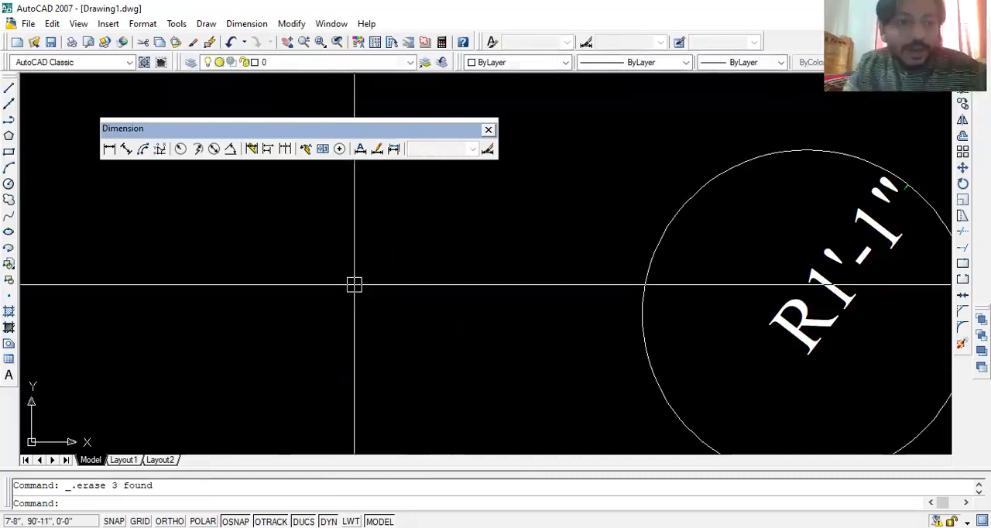
{"action": "left_click", "coordinate": [285, 150]}
{"action": "scroll", "coordinate": [354, 298], "scroll_direction": "down", "scroll_amount": 6}
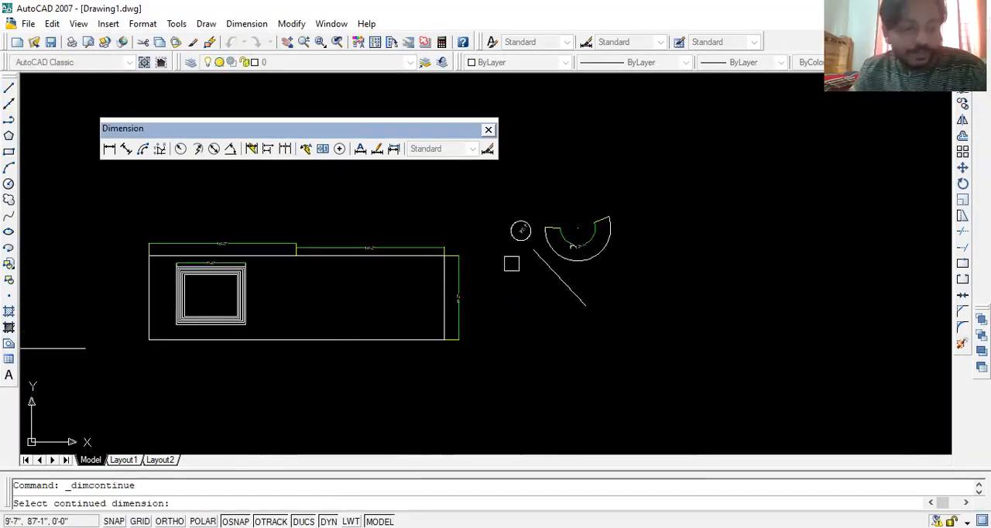
{"action": "key", "text": "Escape"}
- Add a linear dimension across the width of the grid's top-left cell, placing it just above the grid
{"action": "scroll", "coordinate": [256, 316], "scroll_direction": "down", "scroll_amount": 5}
{"action": "mouse_move", "coordinate": [248, 395]}
{"action": "middle_mouse_down"}
{"action": "mouse_move", "coordinate": [559, 315]}
{"action": "mouse_move", "coordinate": [495, 260]}
{"action": "middle_mouse_up"}
{"action": "scroll", "coordinate": [511, 251], "scroll_direction": "up", "scroll_amount": 6}
{"action": "scroll", "coordinate": [348, 187], "scroll_direction": "up", "scroll_amount": 3}
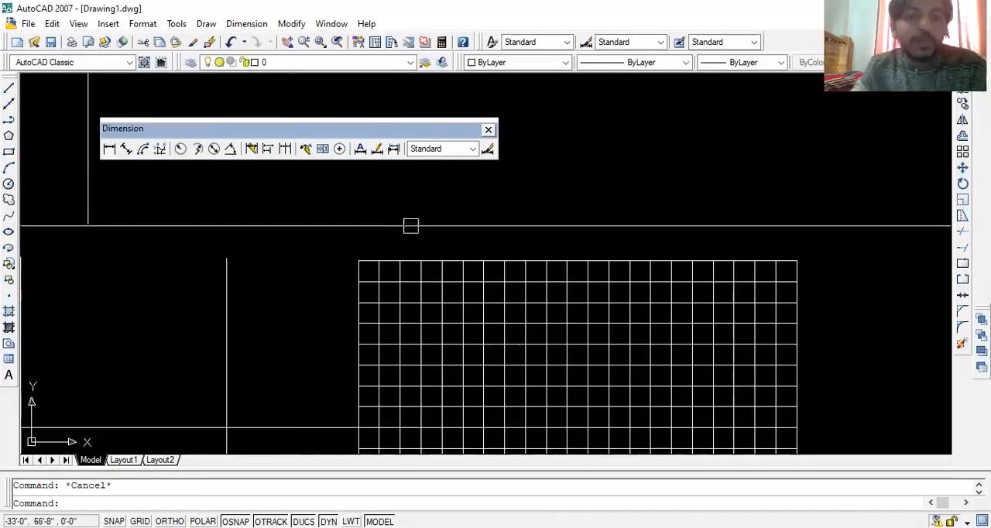
{"action": "left_click", "coordinate": [109, 152]}
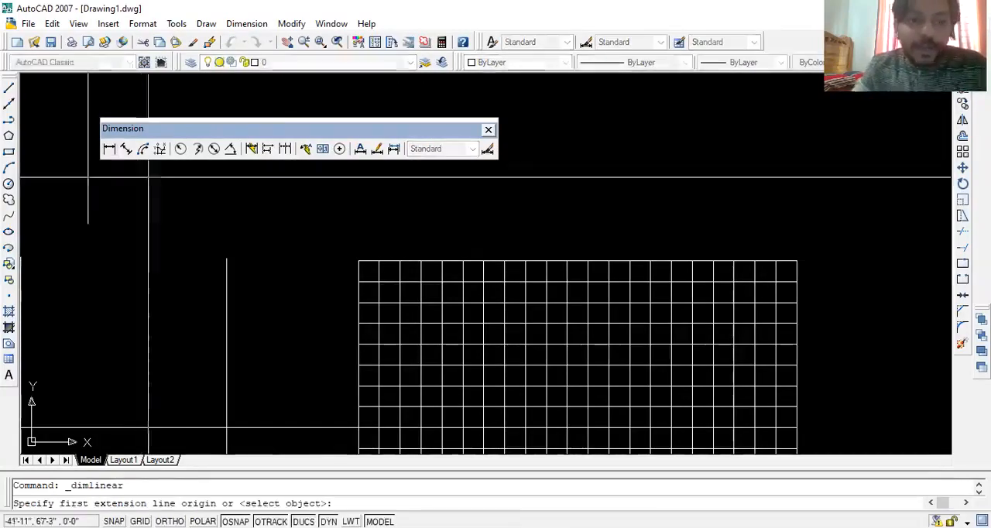
{"action": "scroll", "coordinate": [380, 260], "scroll_direction": "up", "scroll_amount": 3}
{"action": "left_click", "coordinate": [314, 277]}
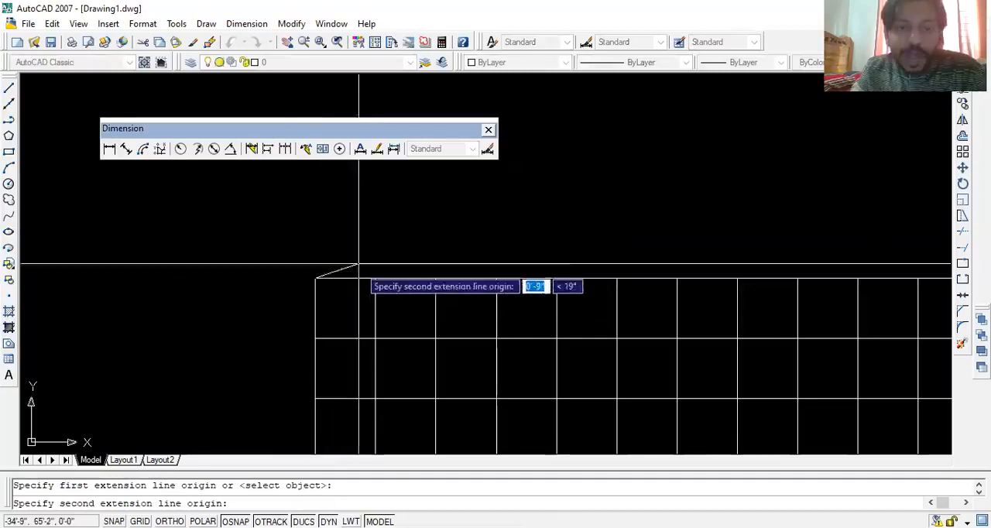
{"action": "left_click", "coordinate": [375, 278]}
{"action": "left_click", "coordinate": [382, 252]}
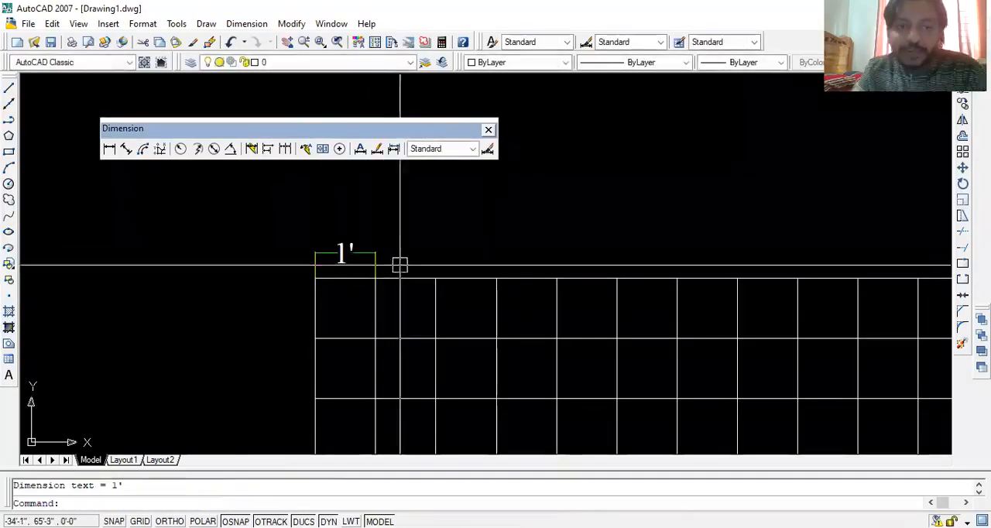
- Continue the dimension along the grid's top edge with consecutive spans of 1', 1' and 2'
{"action": "left_click", "coordinate": [284, 150]}
{"action": "middle_click_drag", "start_coordinate": [618, 230], "coordinate": [382, 221]}
{"action": "scroll", "coordinate": [710, 215], "scroll_direction": "down", "scroll_amount": 2}
{"action": "scroll", "coordinate": [368, 251], "scroll_direction": "up", "scroll_amount": 3}
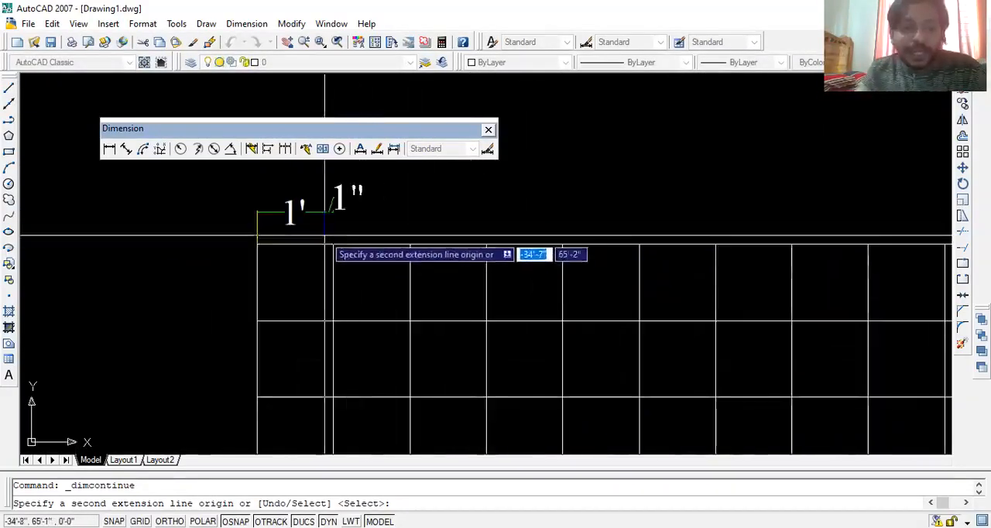
{"action": "middle_click_drag", "start_coordinate": [721, 220], "coordinate": [468, 247]}
{"action": "scroll", "coordinate": [778, 246], "scroll_direction": "down", "scroll_amount": 2}
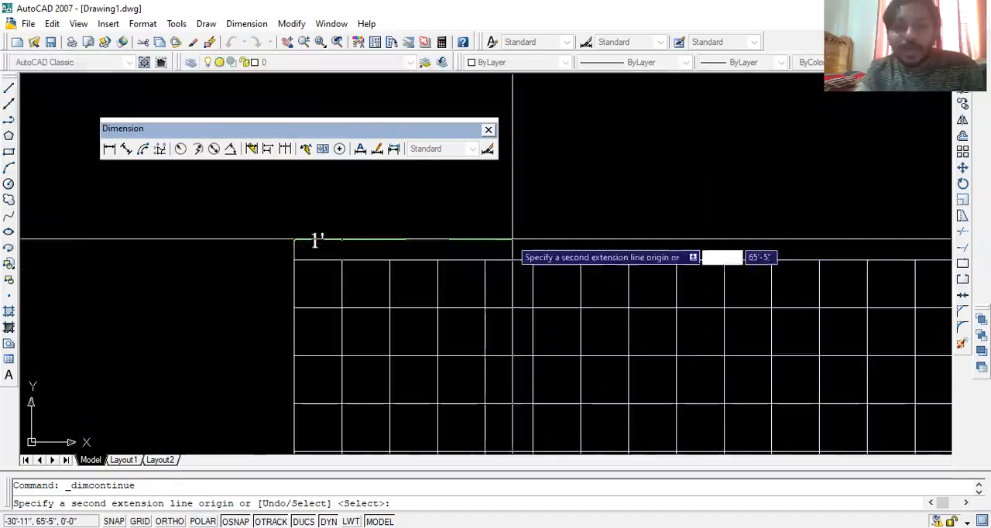
{"action": "scroll", "coordinate": [512, 240], "scroll_direction": "up", "scroll_amount": 3}
{"action": "left_click", "coordinate": [280, 286]}
{"action": "left_click", "coordinate": [377, 286]}
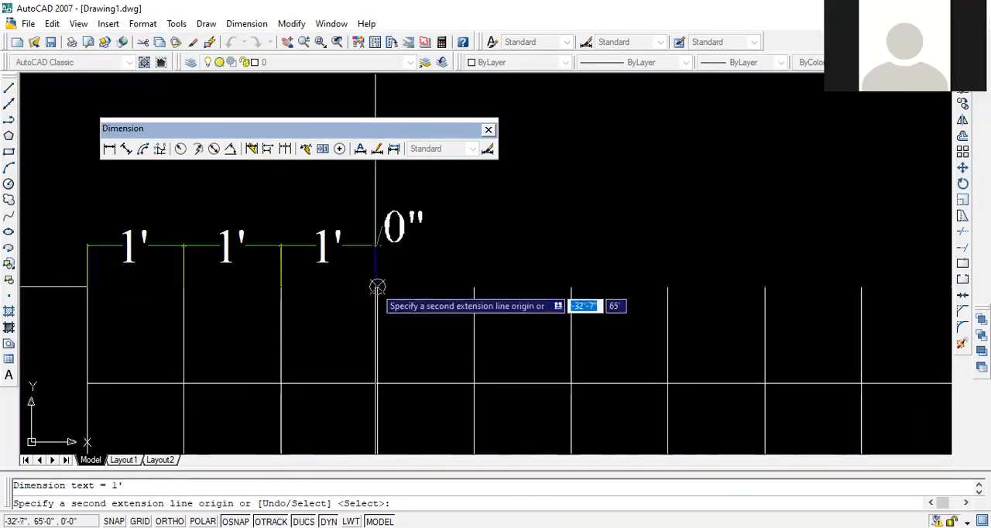
{"action": "left_click", "coordinate": [570, 287]}
- Extend the continued dimensions to the grid's top-right corner with spans of 3', 4', 4' and 5', and finish the chain
{"action": "scroll", "coordinate": [646, 277], "scroll_direction": "down", "scroll_amount": 2}
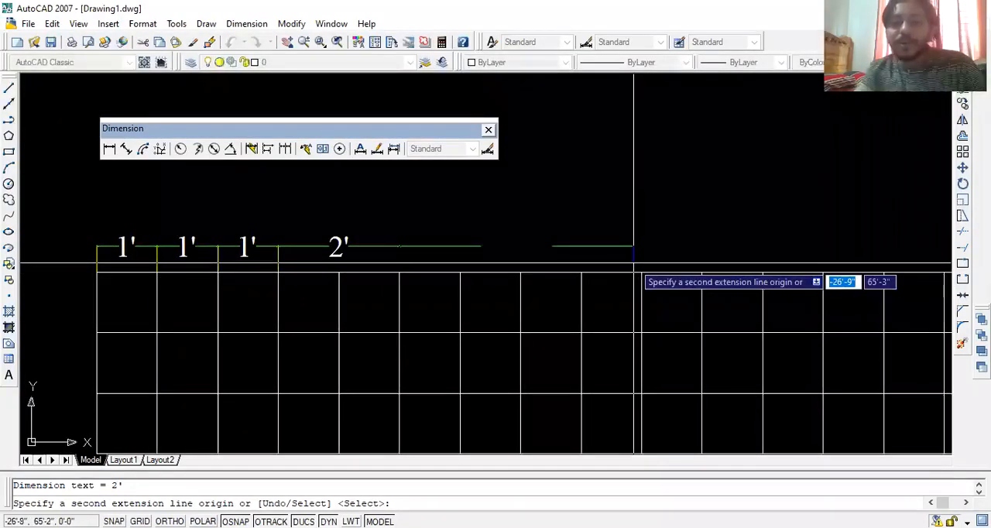
{"action": "left_click", "coordinate": [582, 265]}
{"action": "scroll", "coordinate": [585, 263], "scroll_direction": "down", "scroll_amount": 3}
{"action": "scroll", "coordinate": [618, 264], "scroll_direction": "up", "scroll_amount": 3}
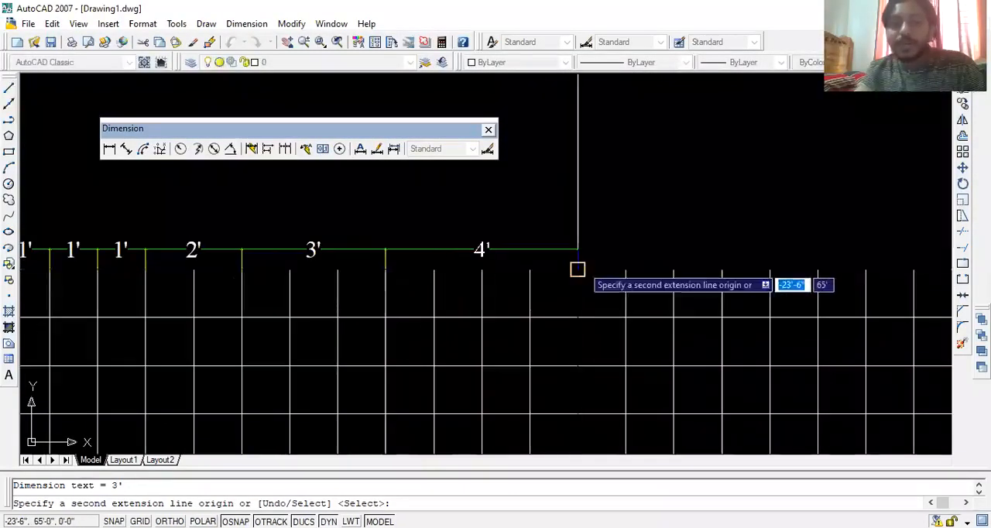
{"action": "middle_click_drag", "start_coordinate": [577, 268], "coordinate": [375, 236]}
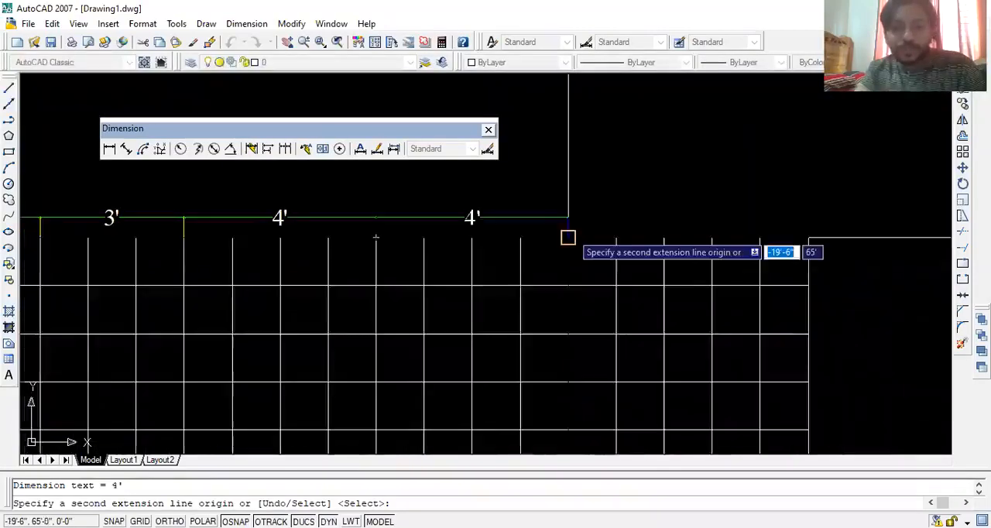
{"action": "left_click", "coordinate": [567, 237]}
{"action": "middle_click_drag", "start_coordinate": [567, 237], "coordinate": [438, 237]}
{"action": "left_click", "coordinate": [678, 237]}
{"action": "scroll", "coordinate": [678, 237], "scroll_direction": "down", "scroll_amount": 2}
{"action": "key", "text": "Return"}
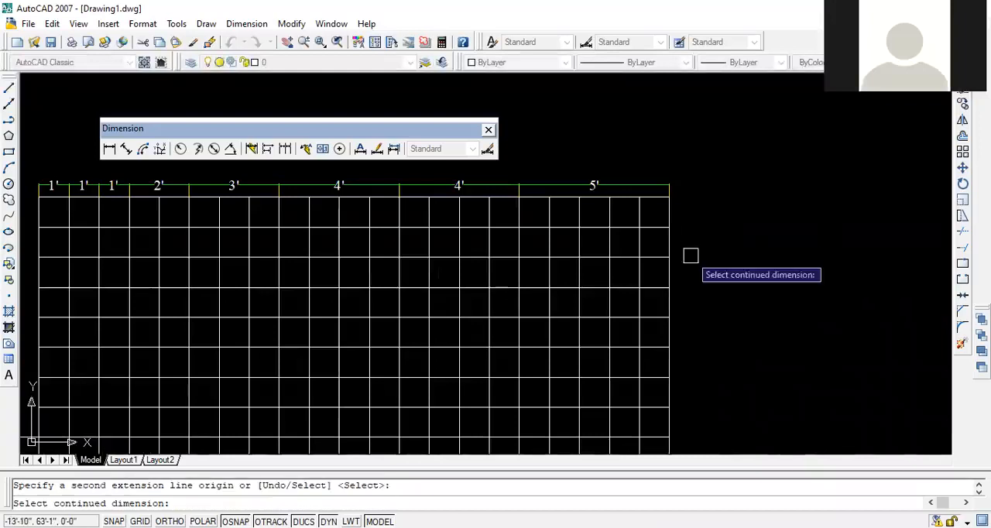
{"action": "key", "text": "Return"}
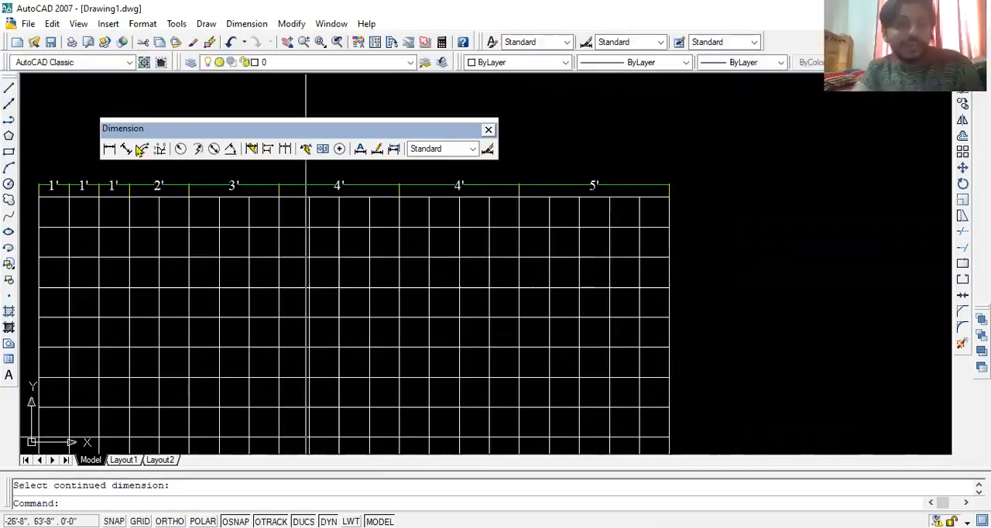
- Add a vertical linear dimension to the height of the grid's top-right cell, placing it just right of the grid
{"action": "left_click", "coordinate": [110, 152]}
{"action": "scroll", "coordinate": [685, 190], "scroll_direction": "up", "scroll_amount": 2}
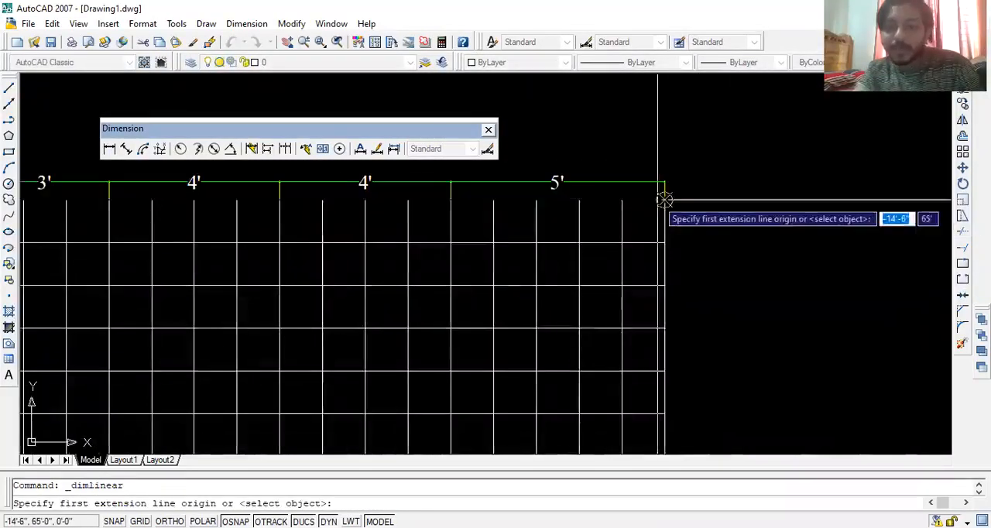
{"action": "left_click", "coordinate": [664, 200]}
{"action": "left_click", "coordinate": [664, 242]}
{"action": "left_click", "coordinate": [691, 224]}
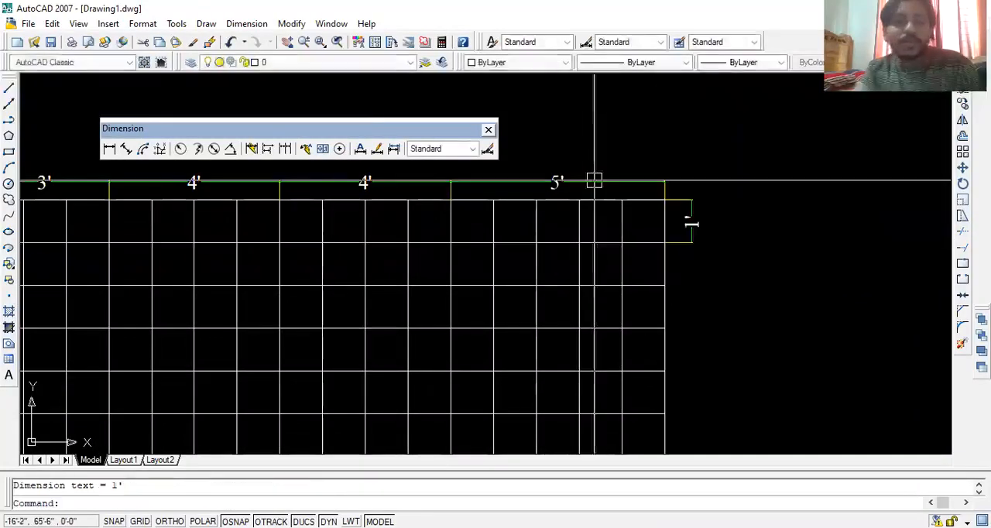
- Continue the vertical dimension down the grid's right edge with spans of 3', 3', 3' and 4', and finish the chain
{"action": "left_click", "coordinate": [285, 149]}
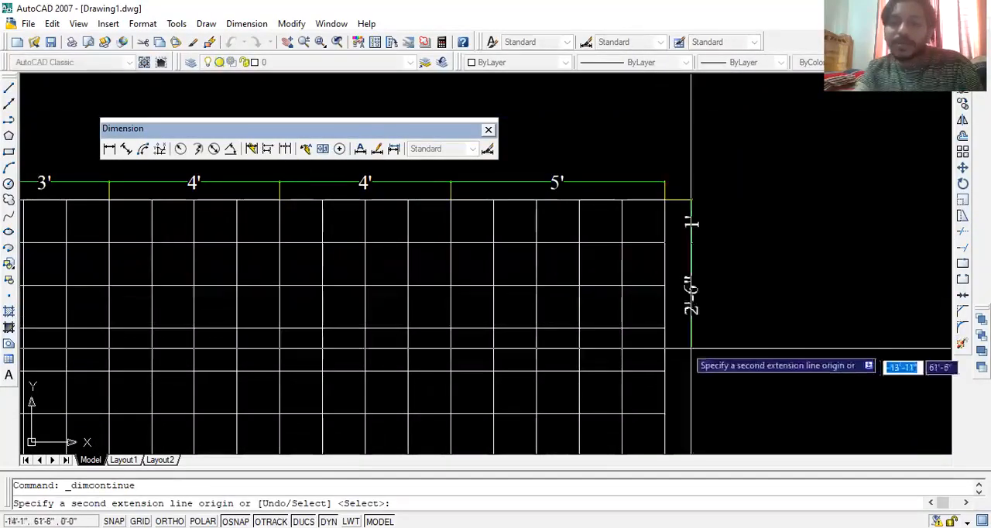
{"action": "left_click", "coordinate": [664, 370]}
{"action": "scroll", "coordinate": [719, 276], "scroll_direction": "down", "scroll_amount": 2}
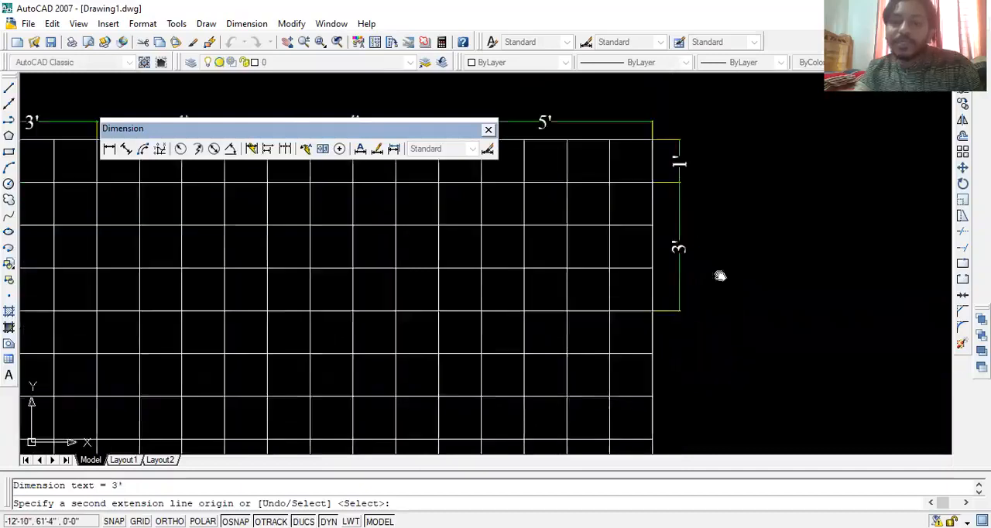
{"action": "left_click", "coordinate": [644, 302]}
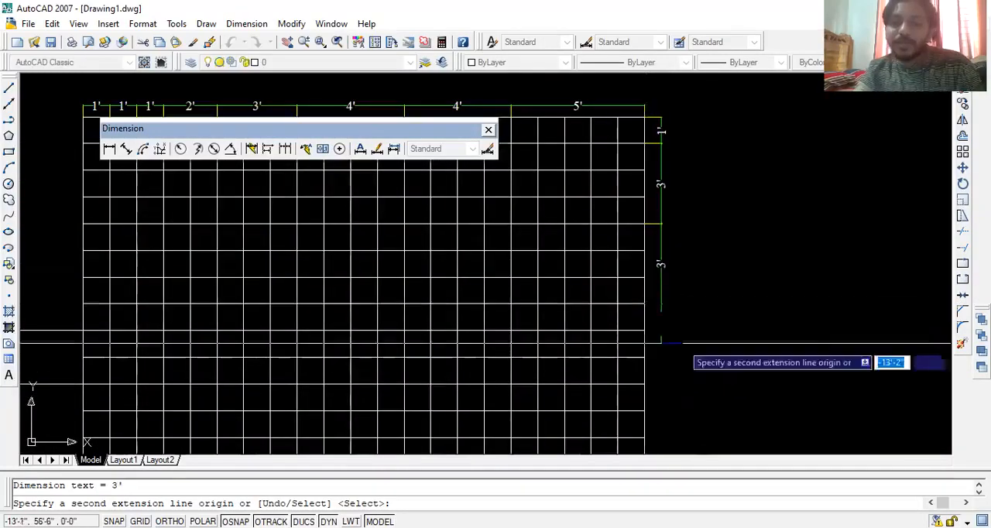
{"action": "middle_click_drag", "start_coordinate": [643, 382], "coordinate": [623, 287]}
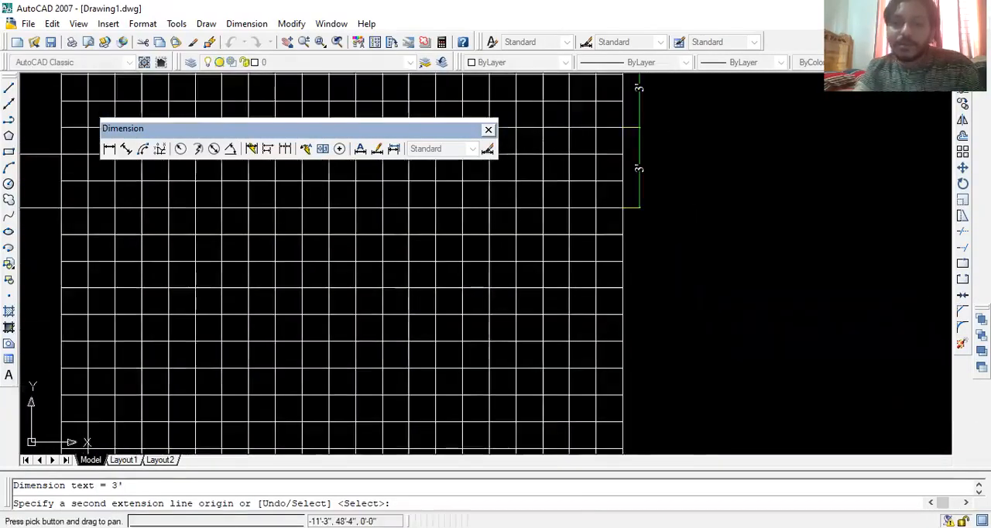
{"action": "left_click", "coordinate": [623, 315]}
{"action": "scroll", "coordinate": [656, 255], "scroll_direction": "down", "scroll_amount": 2}
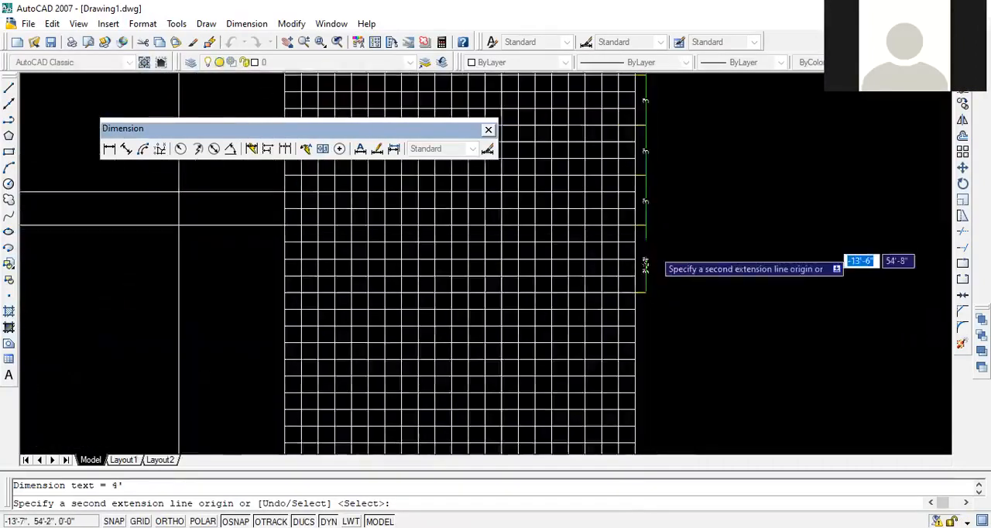
{"action": "scroll", "coordinate": [658, 251], "scroll_direction": "down", "scroll_amount": 4}
{"action": "key", "text": "Return"}
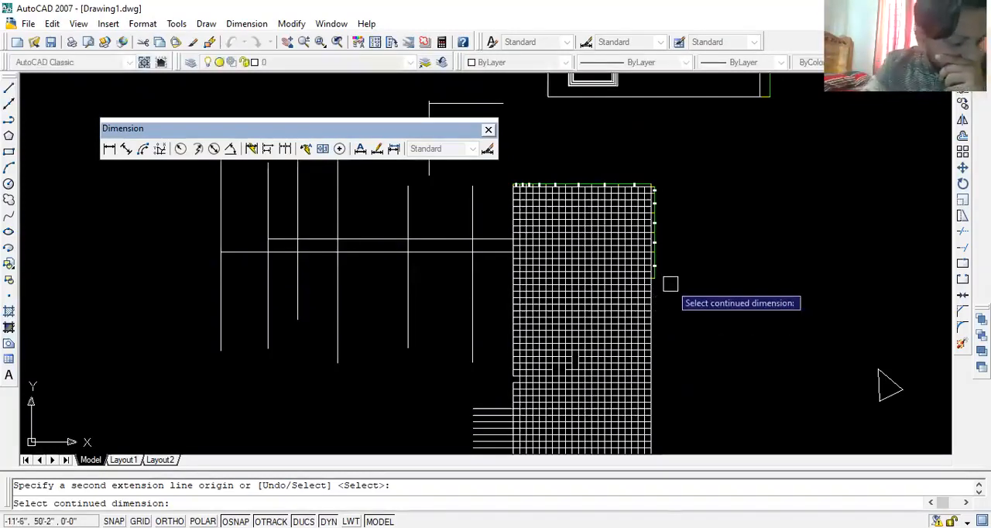
{"action": "key", "text": "Escape"}
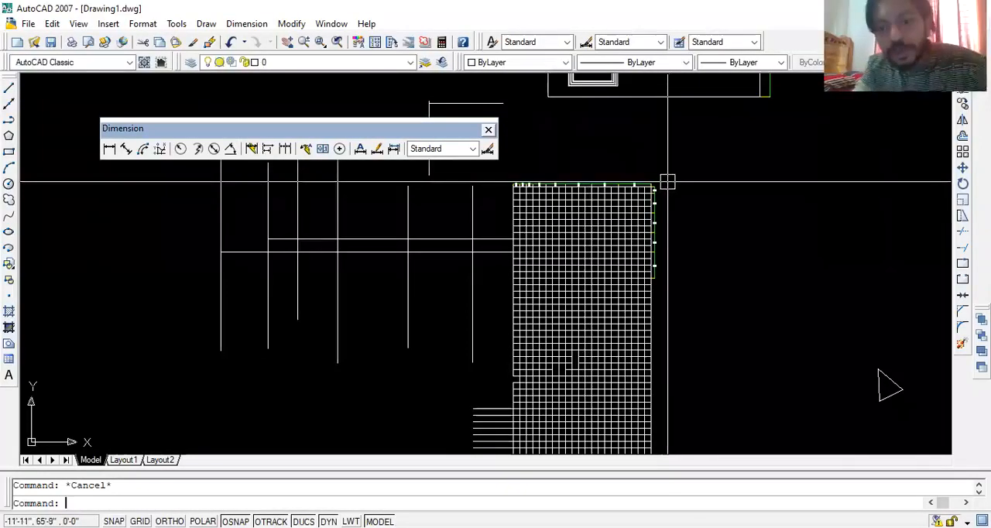
- Delete the arc length dimension from the arc beside the small circle
{"action": "scroll", "coordinate": [619, 221], "scroll_direction": "down", "scroll_amount": 5}
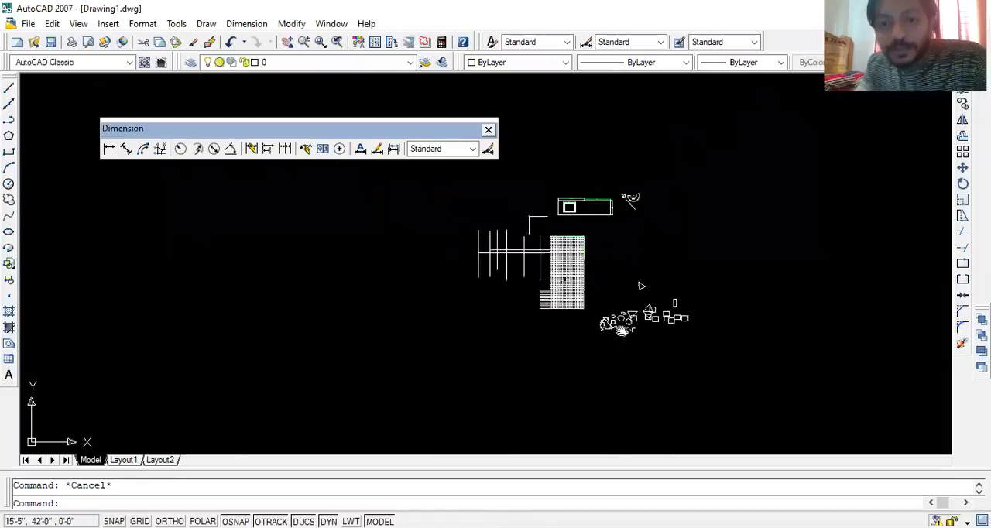
{"action": "scroll", "coordinate": [621, 213], "scroll_direction": "up", "scroll_amount": 4}
{"action": "middle_click_drag", "start_coordinate": [577, 256], "coordinate": [509, 314]}
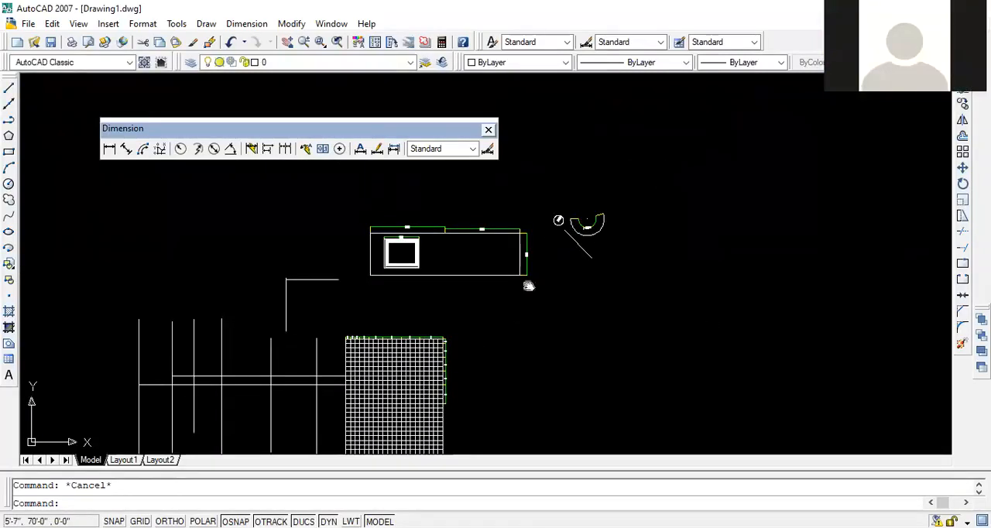
{"action": "middle_click_drag", "start_coordinate": [573, 347], "coordinate": [577, 333]}
{"action": "scroll", "coordinate": [577, 332], "scroll_direction": "up", "scroll_amount": 2}
{"action": "middle_click_drag", "start_coordinate": [578, 333], "coordinate": [584, 308]}
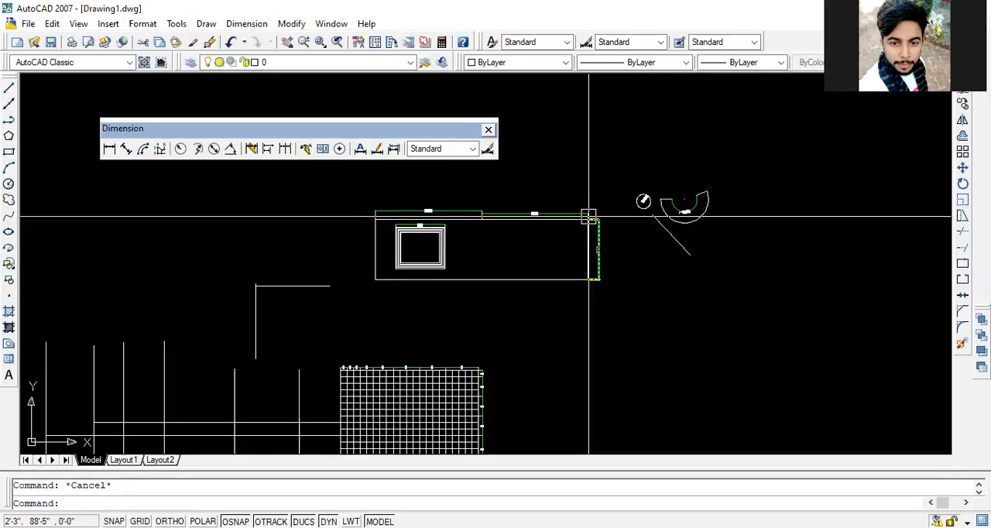
{"action": "scroll", "coordinate": [673, 207], "scroll_direction": "up", "scroll_amount": 3}
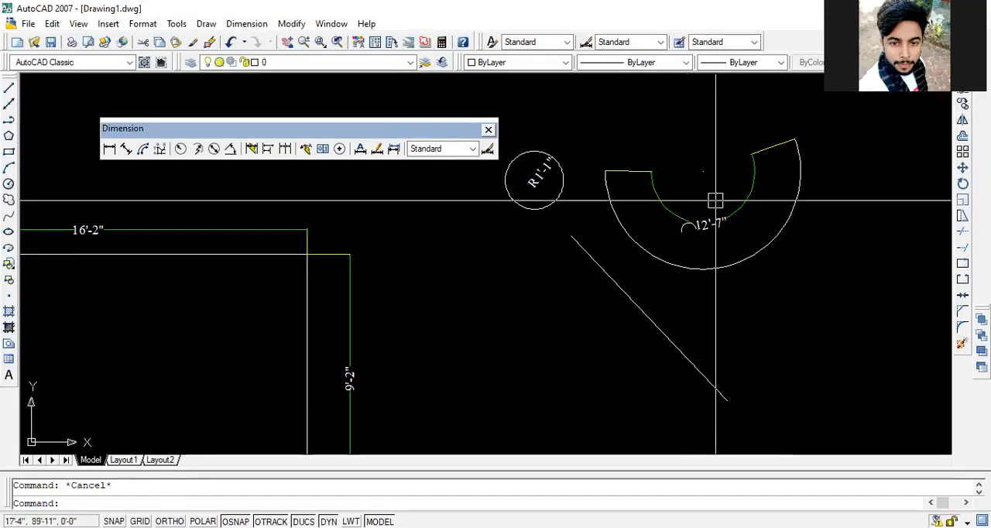
{"action": "left_click", "coordinate": [711, 222]}
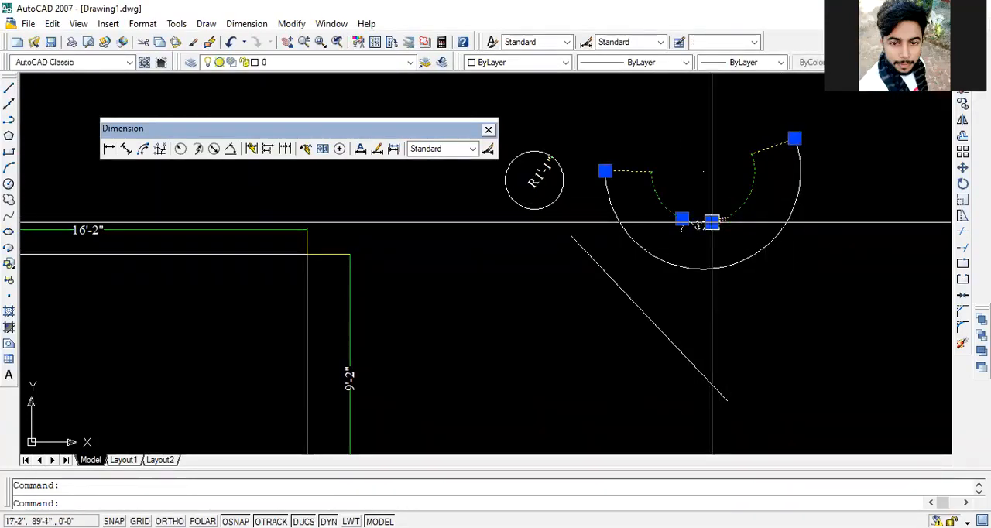
{"action": "key", "text": "Delete"}
{"action": "key", "text": "Escape"}
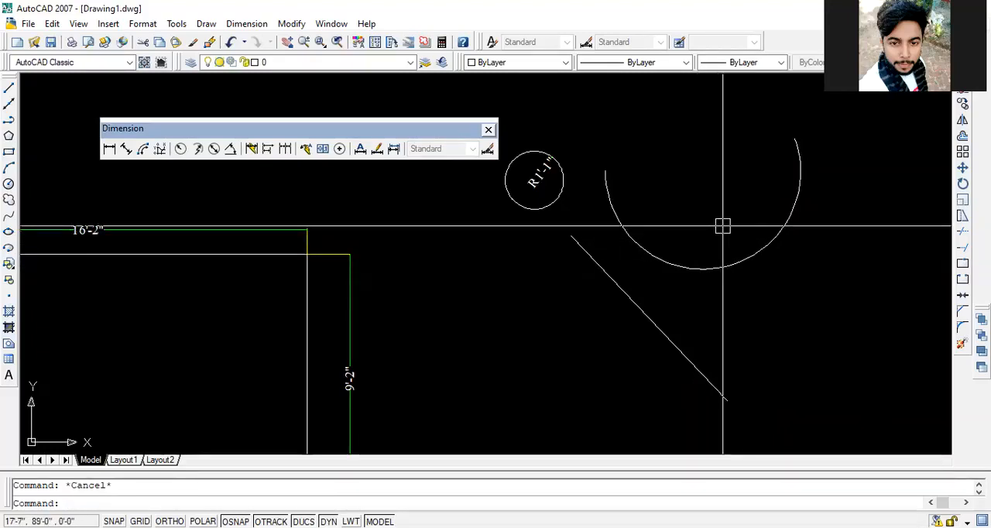
{"action": "scroll", "coordinate": [722, 226], "scroll_direction": "down", "scroll_amount": 4}
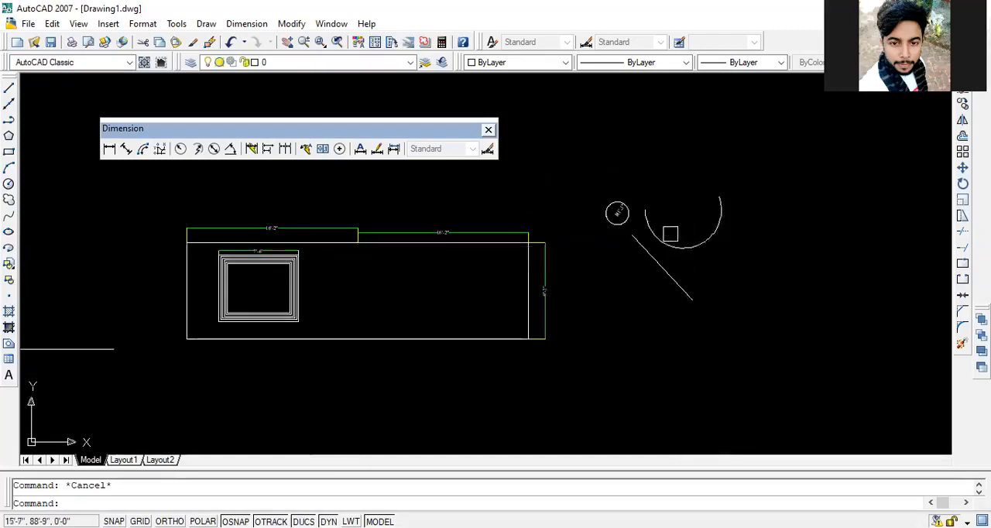
{"action": "middle_click_drag", "start_coordinate": [762, 246], "coordinate": [833, 244]}
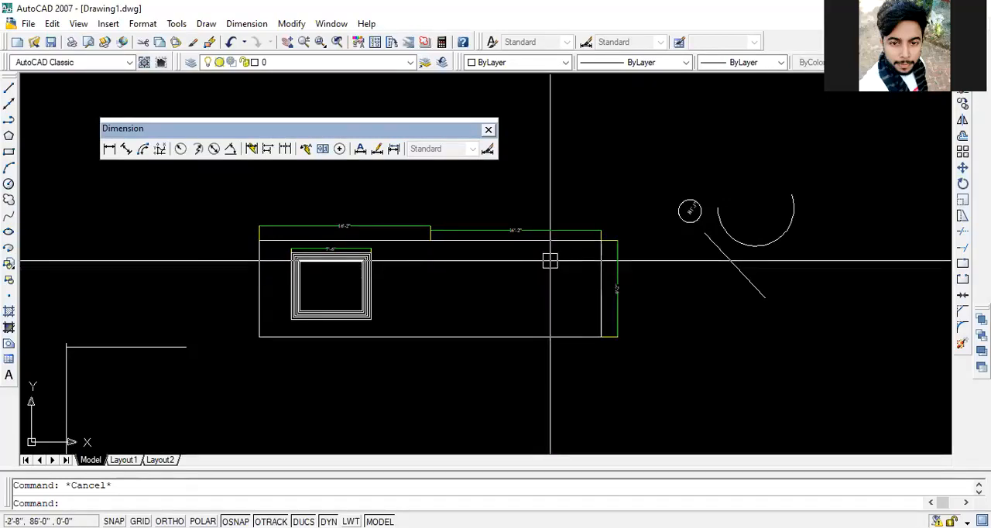
{"action": "mouse_move", "coordinate": [440, 251]}
{"action": "middle_mouse_down"}
{"action": "mouse_move", "coordinate": [581, 282]}
{"action": "mouse_move", "coordinate": [534, 258]}
{"action": "middle_mouse_up"}
{"action": "scroll", "coordinate": [533, 251], "scroll_direction": "down", "scroll_amount": 4}
{"action": "middle_click_drag", "start_coordinate": [476, 307], "coordinate": [561, 256]}
{"action": "scroll", "coordinate": [581, 280], "scroll_direction": "up", "scroll_amount": 3}
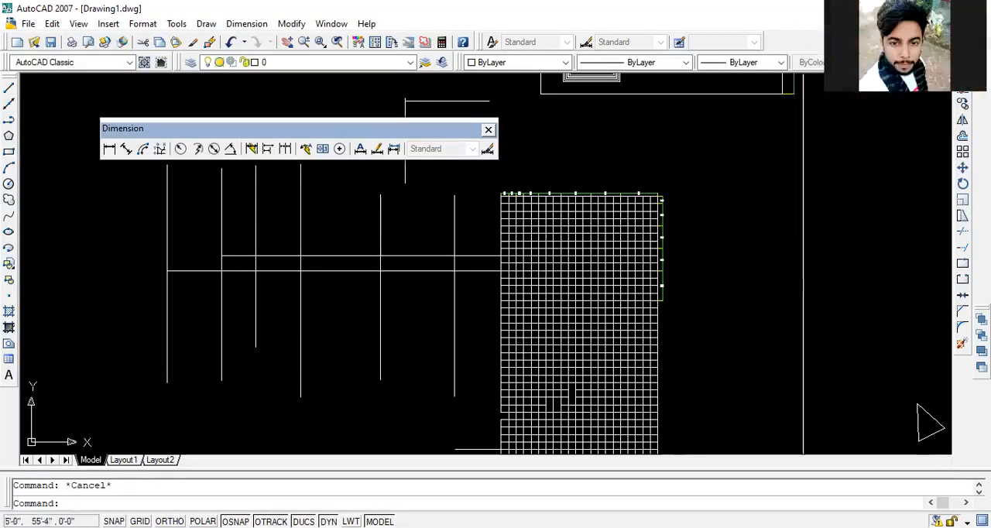
{"action": "mouse_move", "coordinate": [610, 260]}
{"action": "middle_mouse_down"}
{"action": "mouse_move", "coordinate": [675, 246]}
{"action": "mouse_move", "coordinate": [591, 405]}
{"action": "mouse_move", "coordinate": [572, 387]}
{"action": "mouse_move", "coordinate": [525, 402]}
{"action": "middle_mouse_up"}
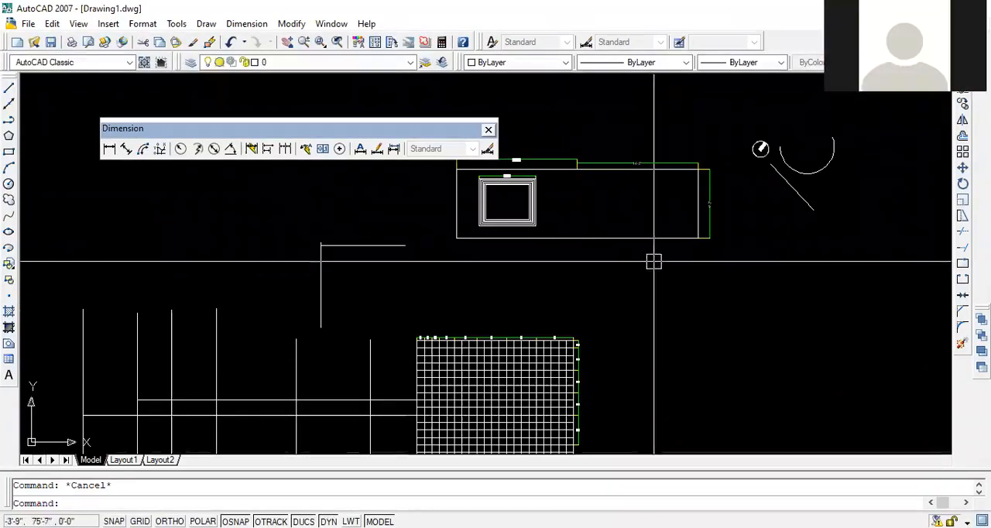
{"action": "key", "text": "Escape"}
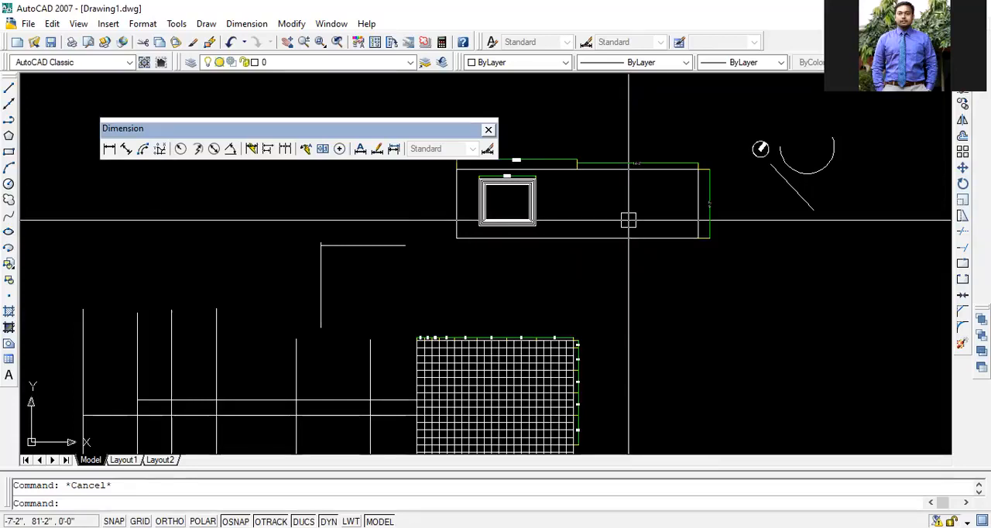
- Raise the dimension line over the right half of the large rectangle's top edge until it lines up with the left half's dimension
{"action": "scroll", "coordinate": [504, 184], "scroll_direction": "up", "scroll_amount": 4}
{"action": "mouse_move", "coordinate": [577, 223]}
{"action": "middle_mouse_down"}
{"action": "mouse_move", "coordinate": [572, 284]}
{"action": "mouse_move", "coordinate": [493, 290]}
{"action": "middle_mouse_up"}
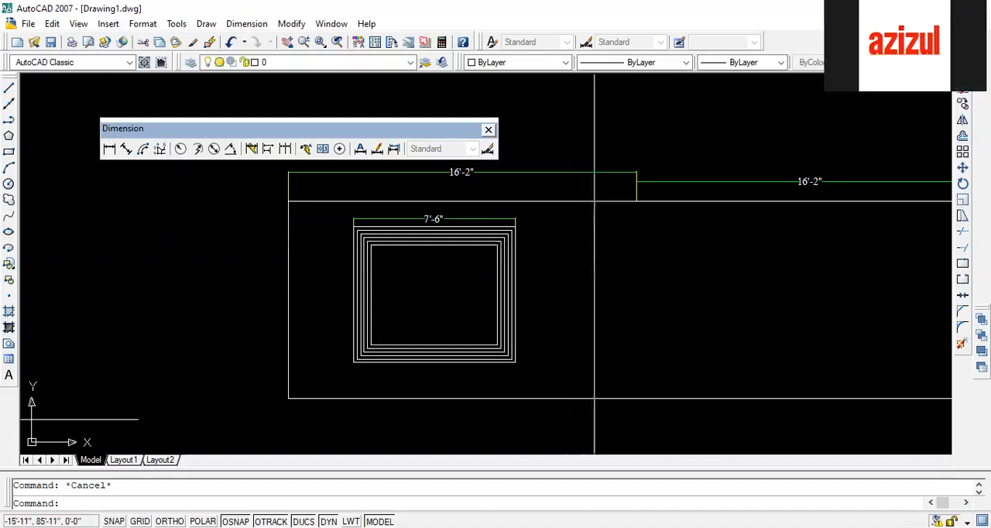
{"action": "middle_click_drag", "start_coordinate": [578, 261], "coordinate": [459, 305]}
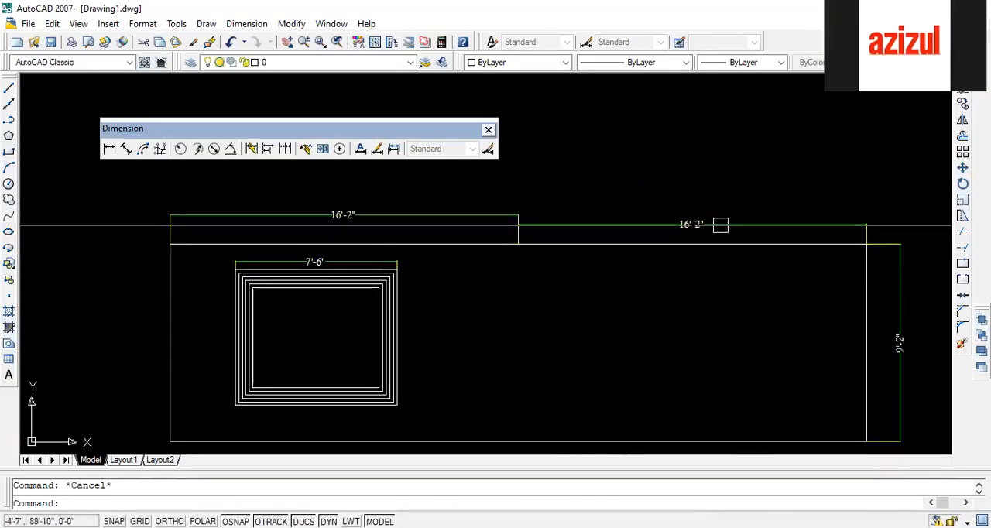
{"action": "left_click", "coordinate": [710, 223]}
{"action": "scroll", "coordinate": [691, 224], "scroll_direction": "up", "scroll_amount": 4}
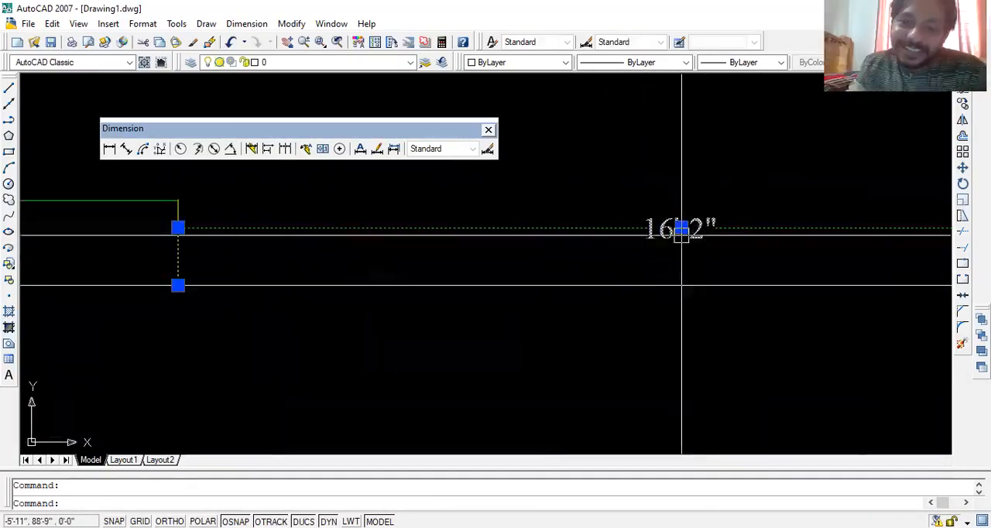
{"action": "left_click", "coordinate": [681, 226]}
{"action": "left_click", "coordinate": [680, 200]}
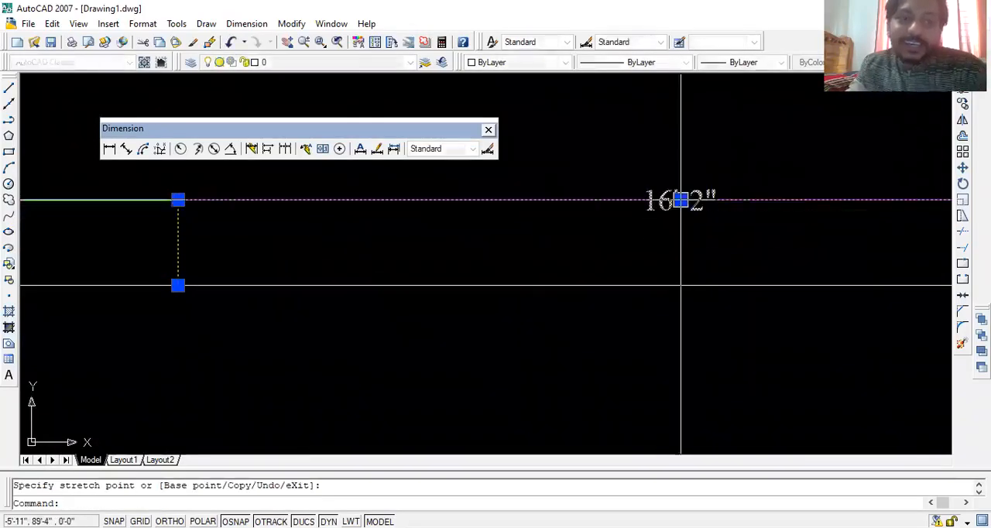
{"action": "key", "text": "Escape"}
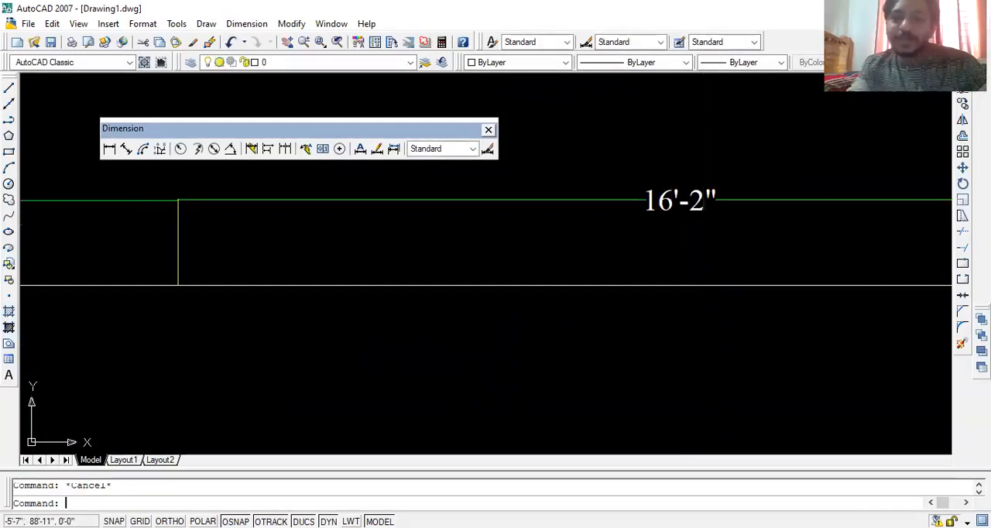
- Erase the large rectangle, its nested rectangles, the circle, arc and diagonal line together with their dimensions
{"action": "scroll", "coordinate": [703, 225], "scroll_direction": "down", "scroll_amount": 4}
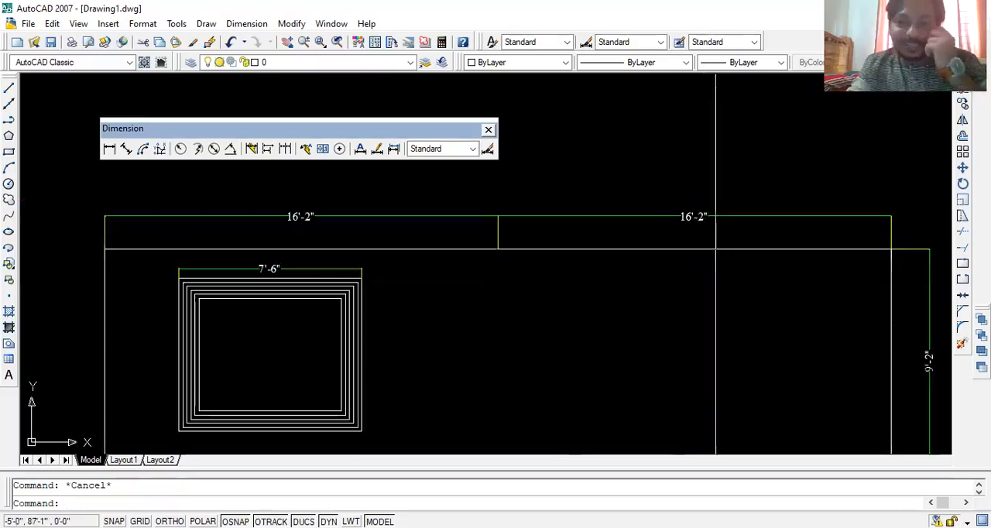
{"action": "scroll", "coordinate": [719, 272], "scroll_direction": "down", "scroll_amount": 2}
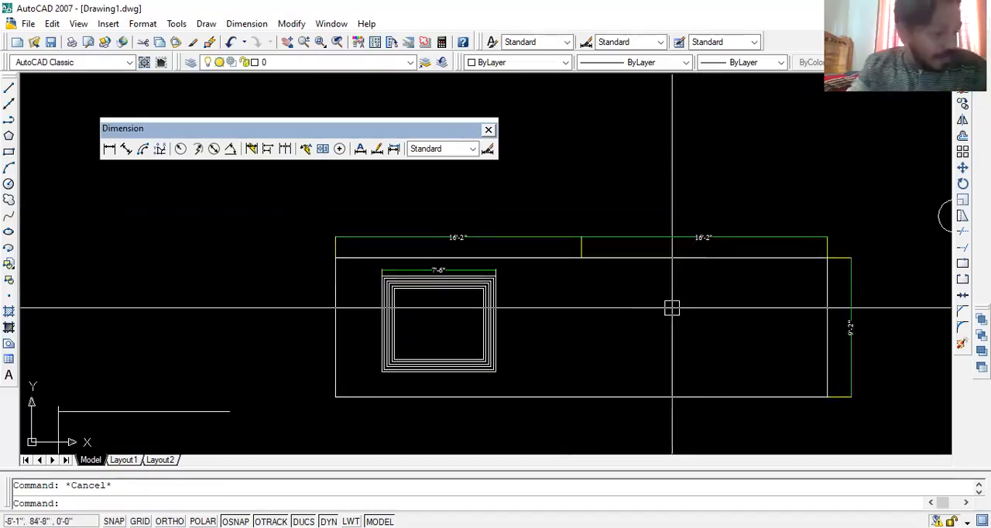
{"action": "scroll", "coordinate": [616, 309], "scroll_direction": "down", "scroll_amount": 5}
{"action": "mouse_move", "coordinate": [617, 317]}
{"action": "middle_mouse_down"}
{"action": "mouse_move", "coordinate": [534, 283]}
{"action": "mouse_move", "coordinate": [538, 222]}
{"action": "middle_mouse_up"}
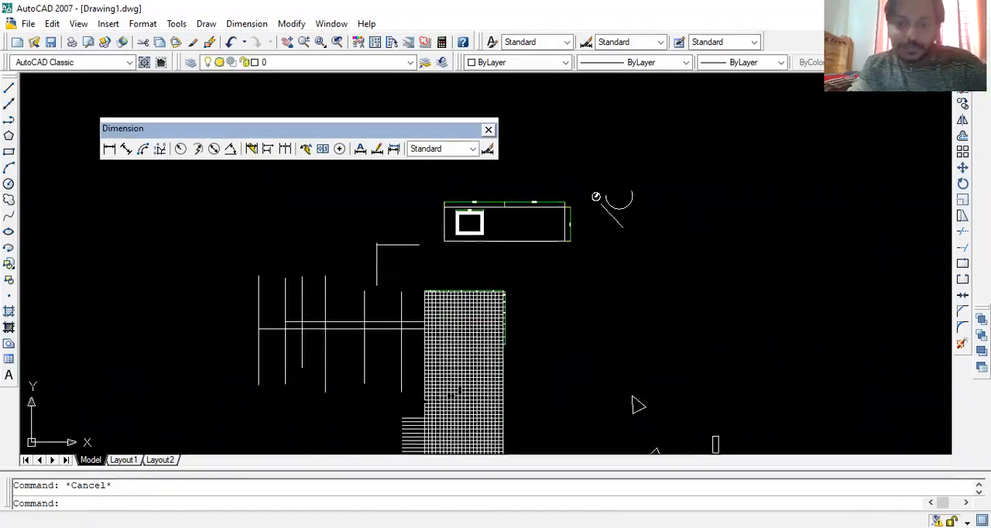
{"action": "scroll", "coordinate": [619, 269], "scroll_direction": "down", "scroll_amount": 5}
{"action": "scroll", "coordinate": [604, 281], "scroll_direction": "up", "scroll_amount": 3}
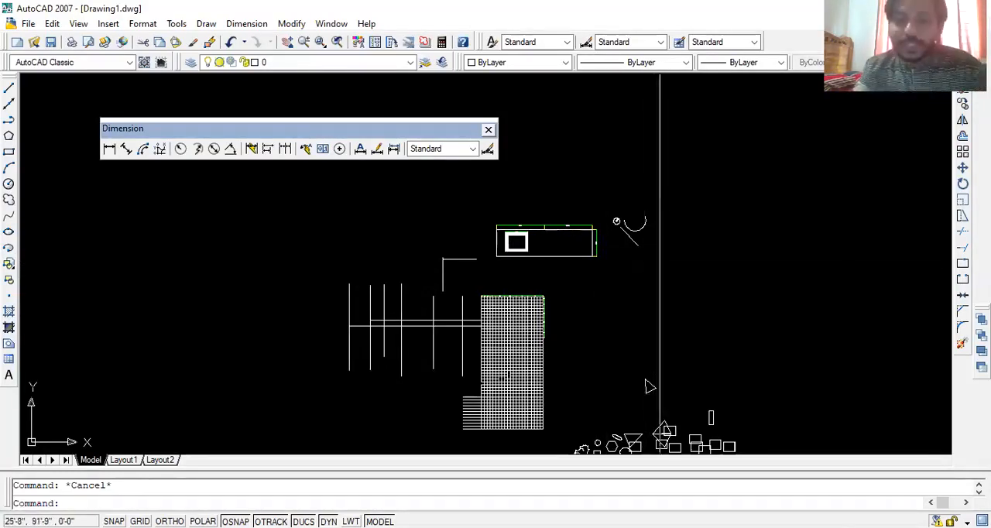
{"action": "left_click", "coordinate": [683, 195]}
{"action": "left_click", "coordinate": [506, 267]}
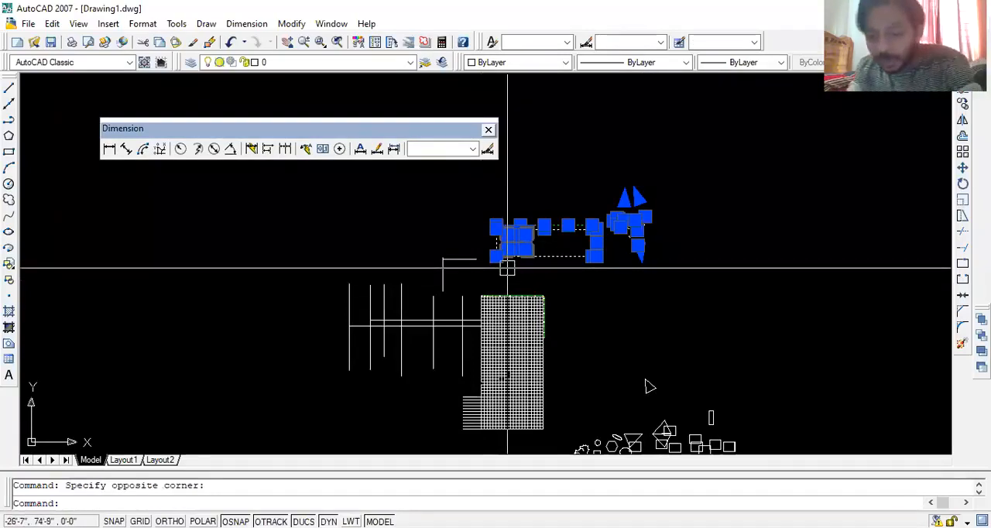
{"action": "key", "text": "Delete"}
- Erase all remaining objects, including the dimensioned grid, the crossing lines and the small shapes below
{"action": "middle_click_drag", "start_coordinate": [632, 302], "coordinate": [640, 259]}
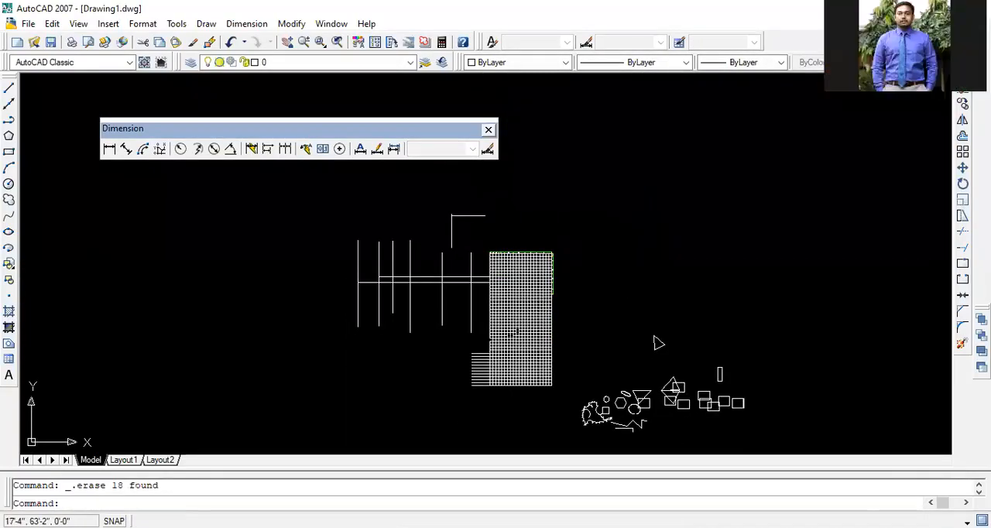
{"action": "left_click", "coordinate": [792, 181]}
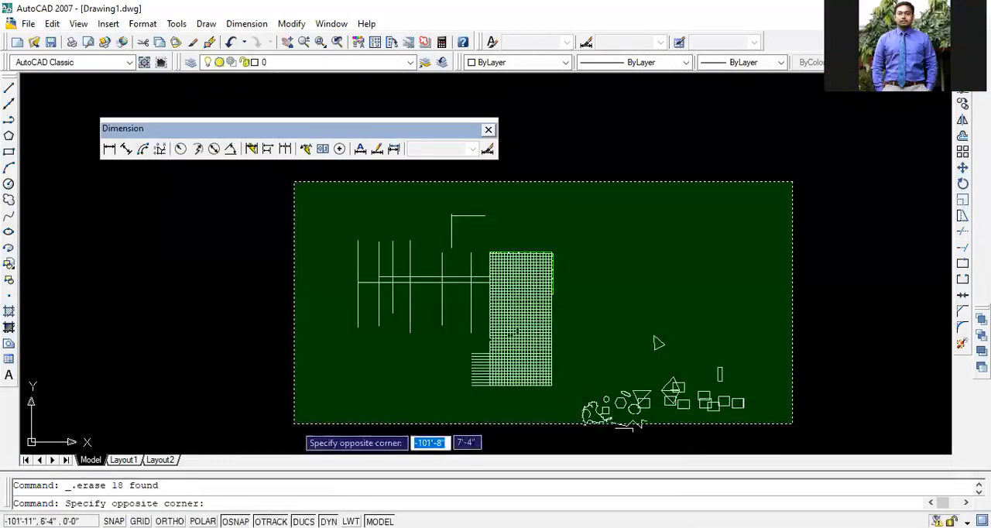
{"action": "left_click", "coordinate": [294, 423]}
{"action": "key", "text": "Delete"}
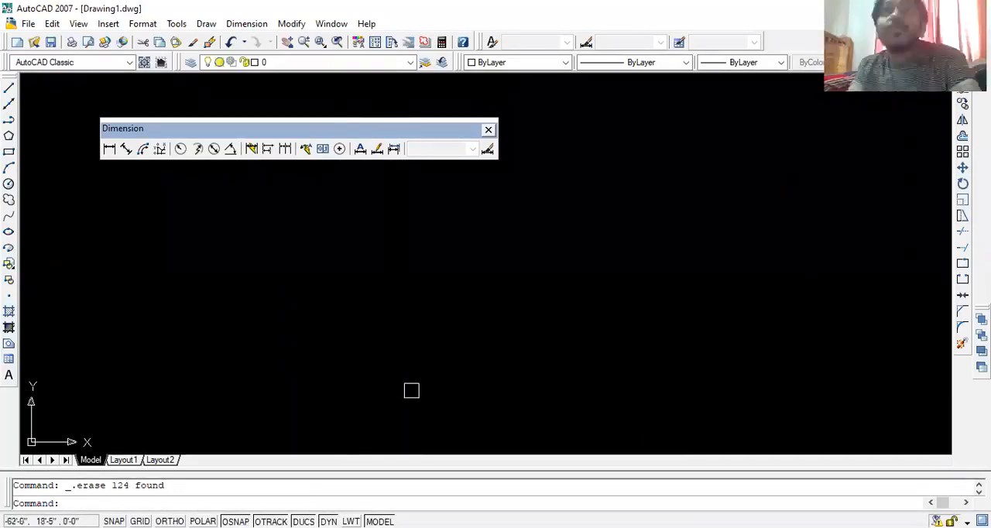
{"action": "key", "text": "Escape"}
- Open the Save Drawing As dialog and close it without saving the drawing
{"action": "key", "text": "ctrl+s"}
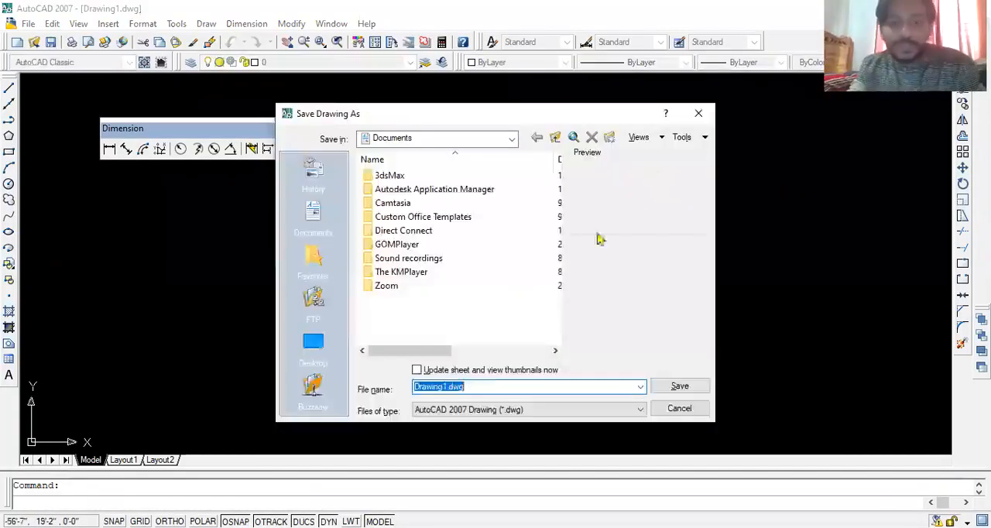
{"action": "left_click", "coordinate": [696, 114]}
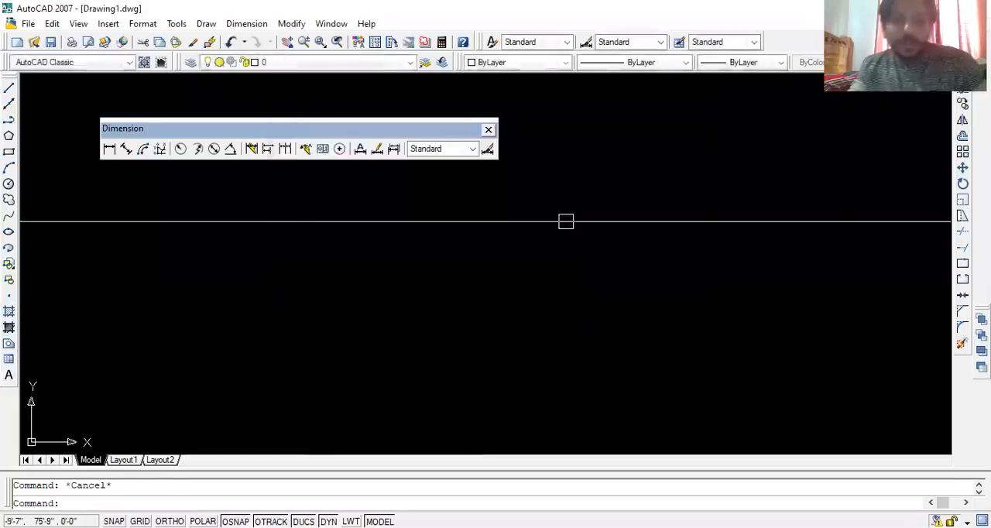
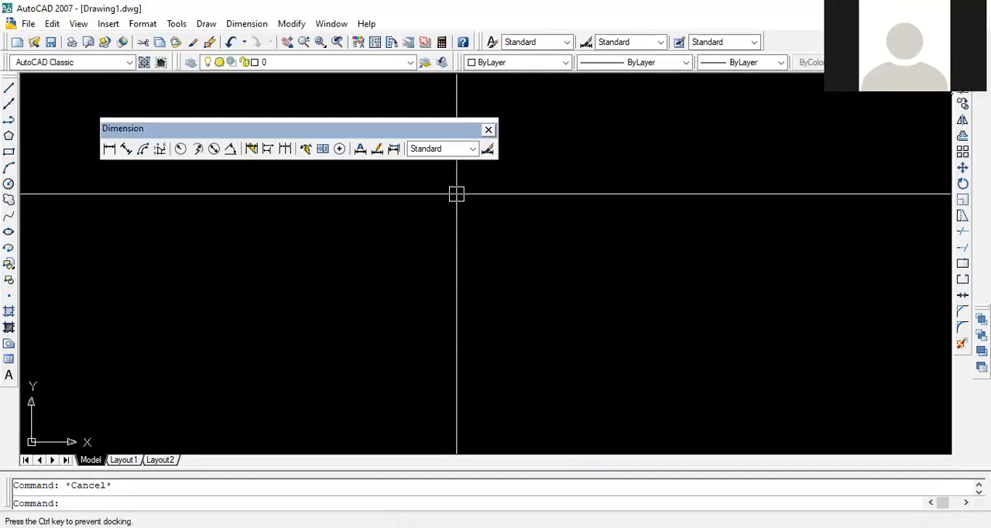
- Dock the Dimension toolbar vertically beside the Modify toolbar and turn on Ortho mode
{"action": "left_click_drag", "start_coordinate": [950, 96], "coordinate": [955, 99]}
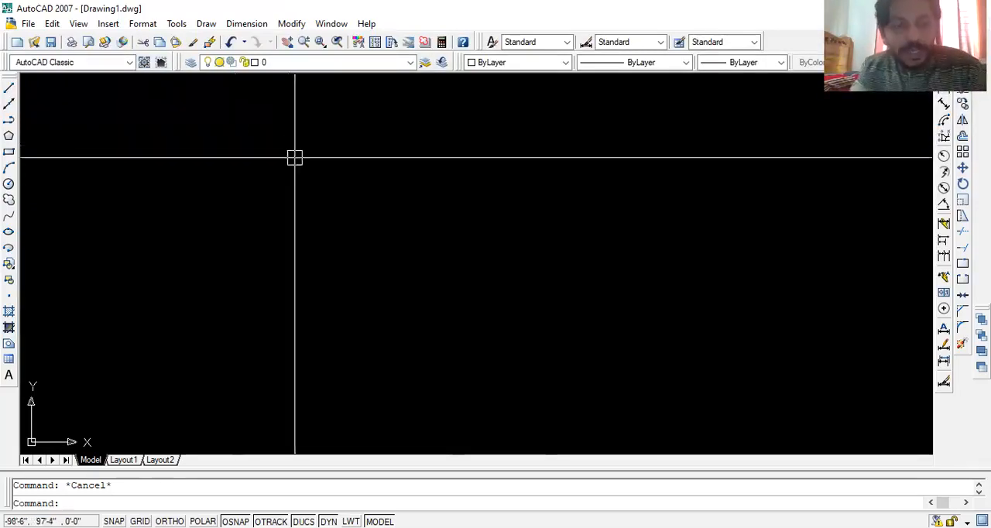
{"action": "left_click", "coordinate": [9, 88]}
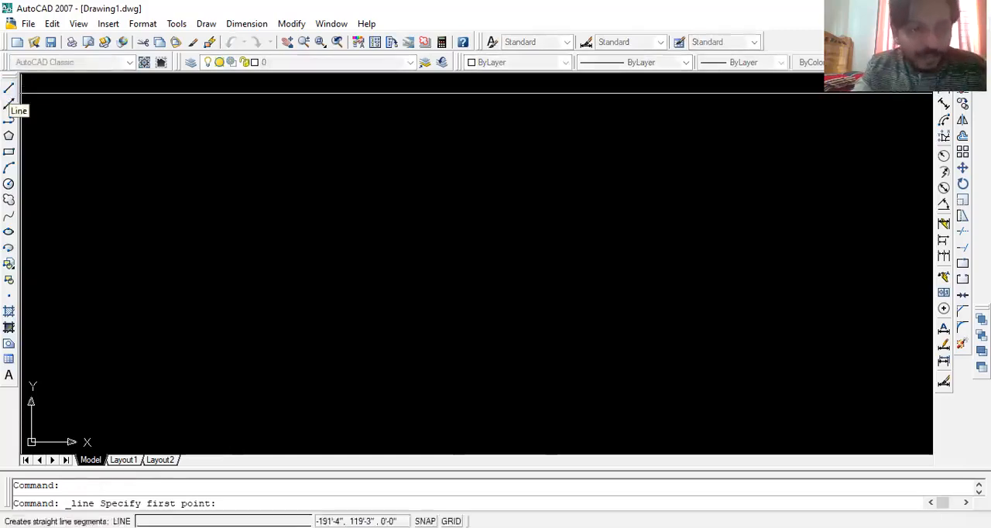
{"action": "left_click", "coordinate": [246, 188]}
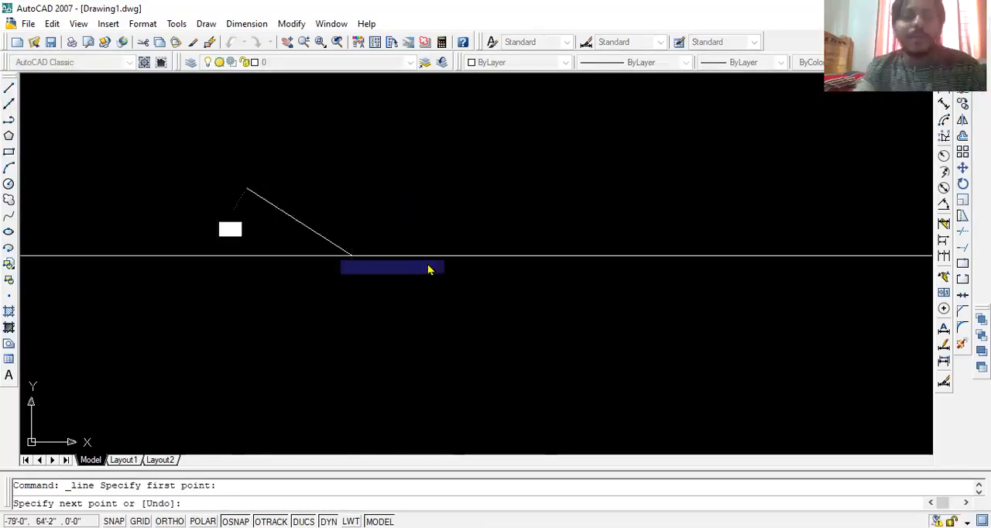
{"action": "key", "text": "F8"}
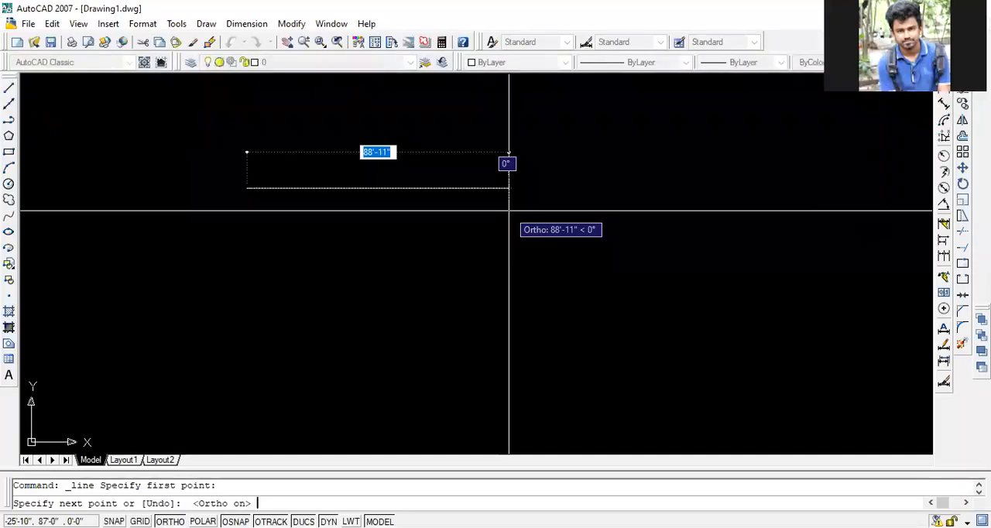
{"action": "key", "text": "Escape"}
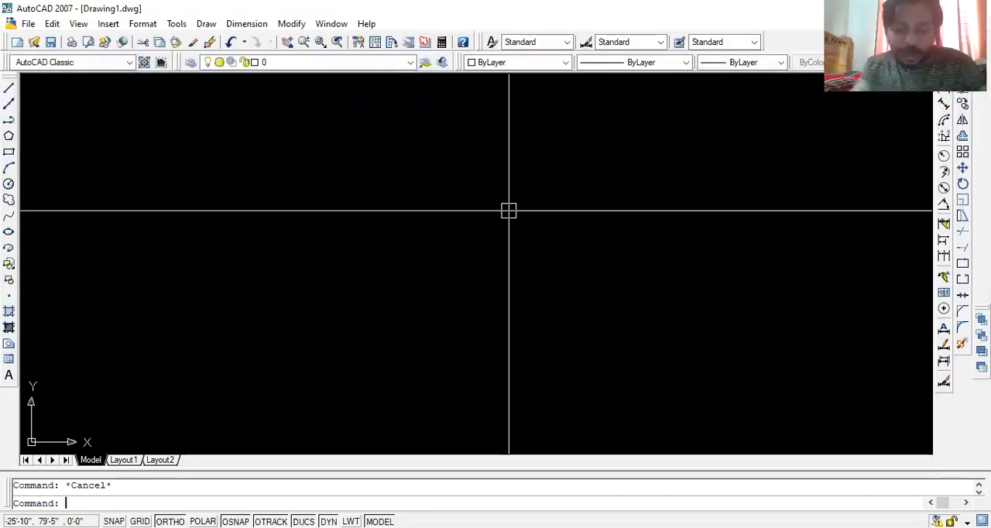
- Draw a 10' horizontal line to the right and continue it with a 14' vertical line downward
{"action": "type", "text": "l"}
{"action": "key", "text": "Return"}
{"action": "left_click", "coordinate": [309, 182]}
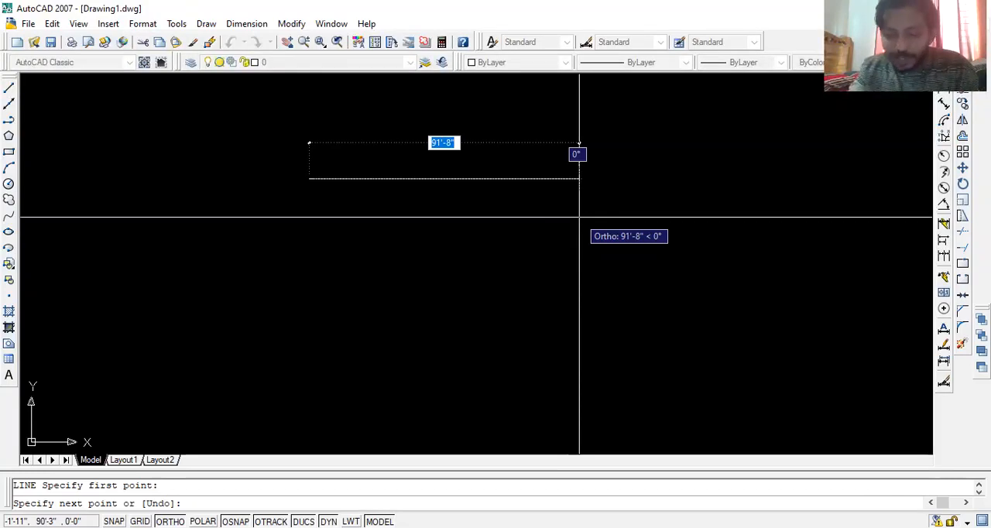
{"action": "type", "text": "10"}
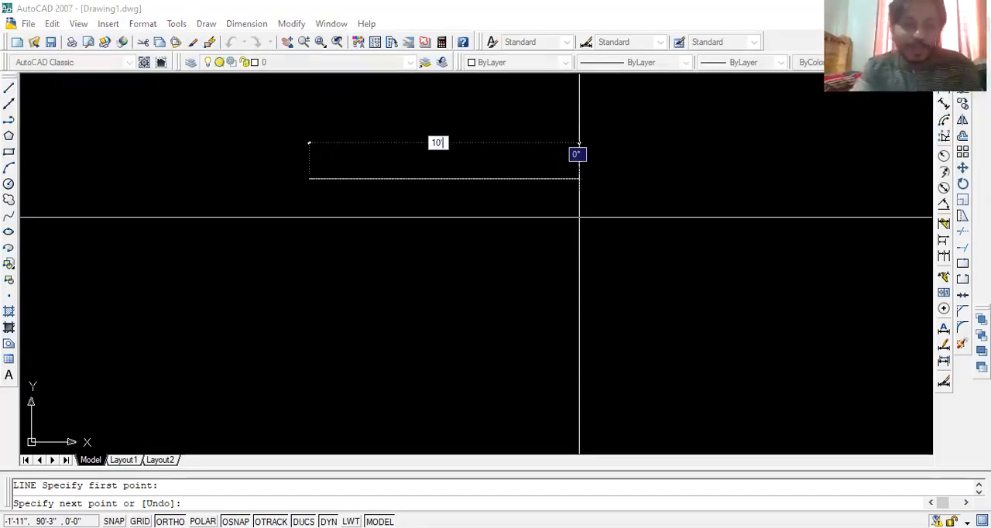
{"action": "key", "text": "Return"}
{"action": "scroll", "coordinate": [277, 218], "scroll_direction": "down", "scroll_amount": 4}
{"action": "scroll", "coordinate": [375, 224], "scroll_direction": "up", "scroll_amount": 3}
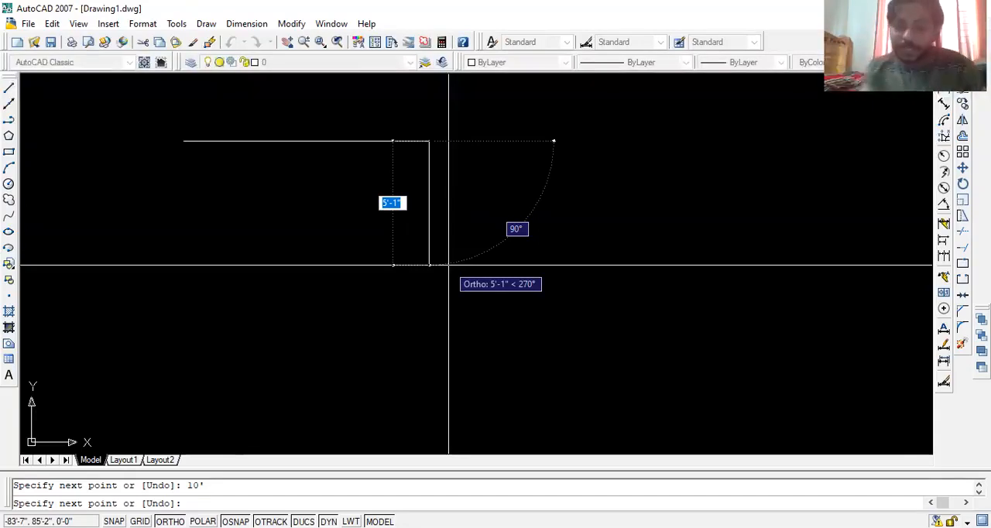
{"action": "type", "text": "14'"}
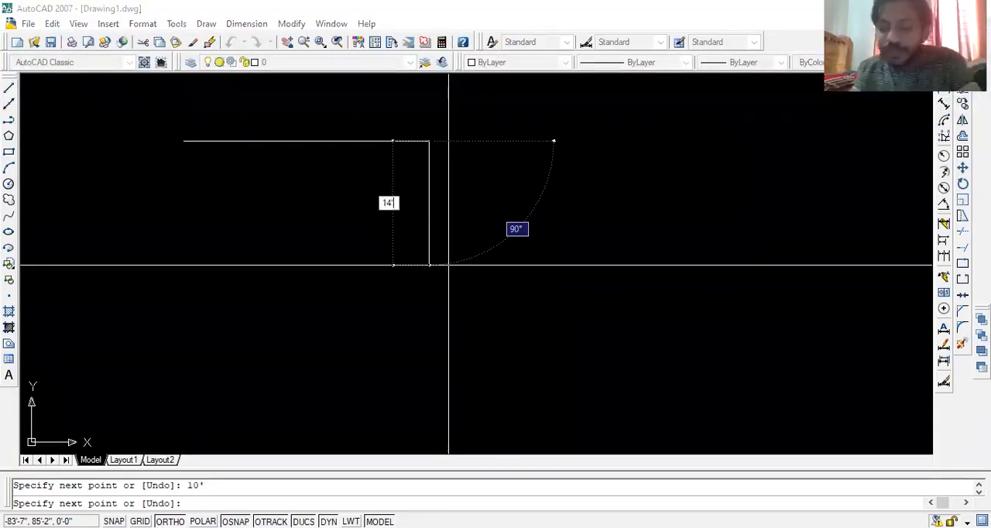
{"action": "key", "text": "Return"}
- Close the rectangle with a bottom edge tracked to the top edge's left end and a left edge up to that endpoint
{"action": "scroll", "coordinate": [447, 252], "scroll_direction": "down", "scroll_amount": 4}
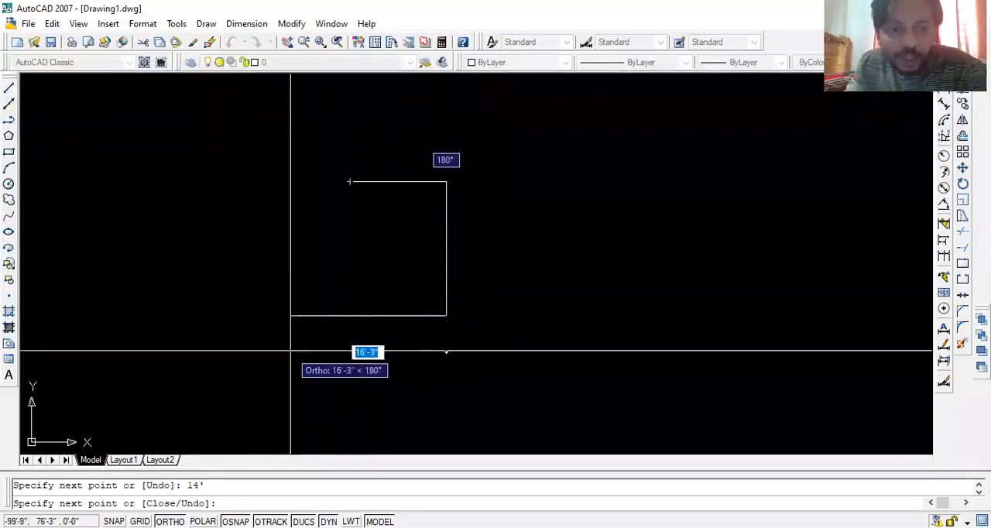
{"action": "type", "text": "14"}
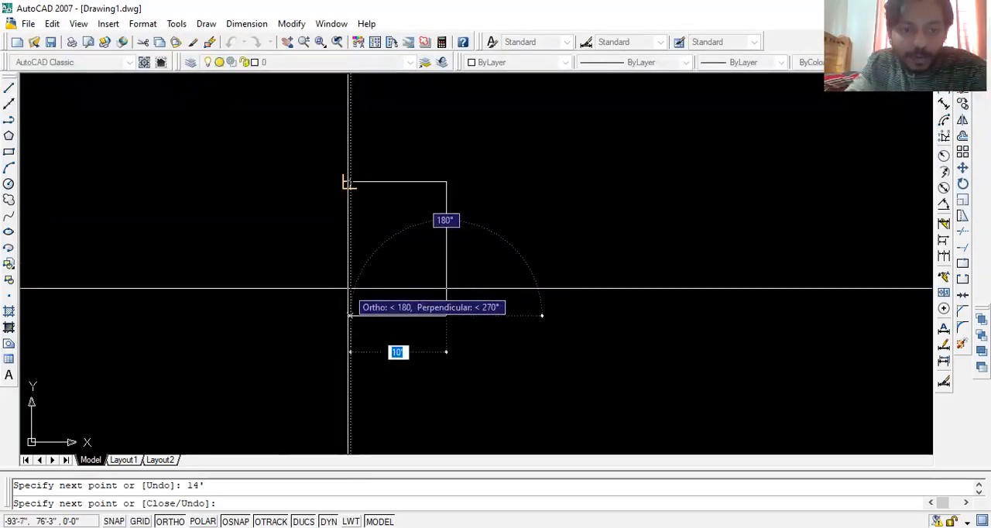
{"action": "left_click", "coordinate": [350, 288]}
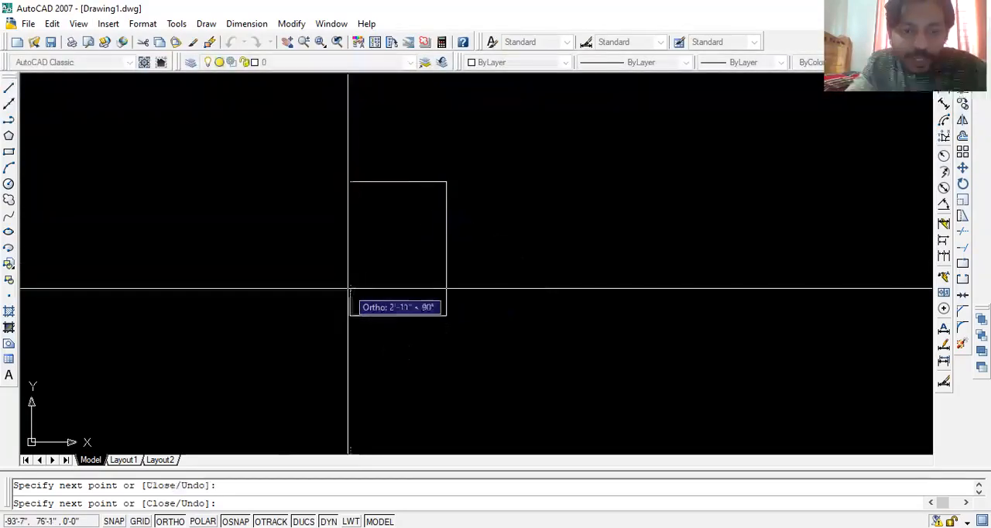
{"action": "left_click", "coordinate": [350, 182]}
{"action": "key", "text": "Return"}
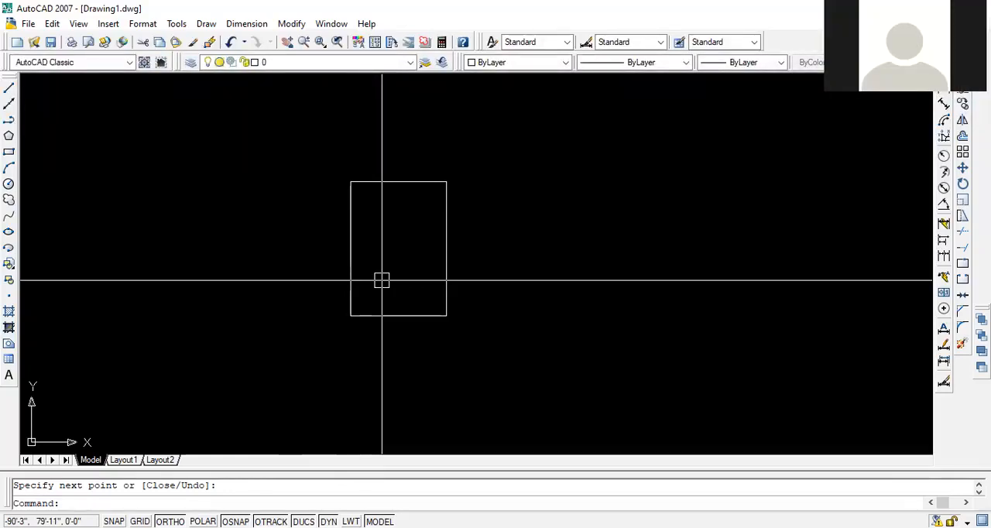
{"action": "key", "text": "Escape"}
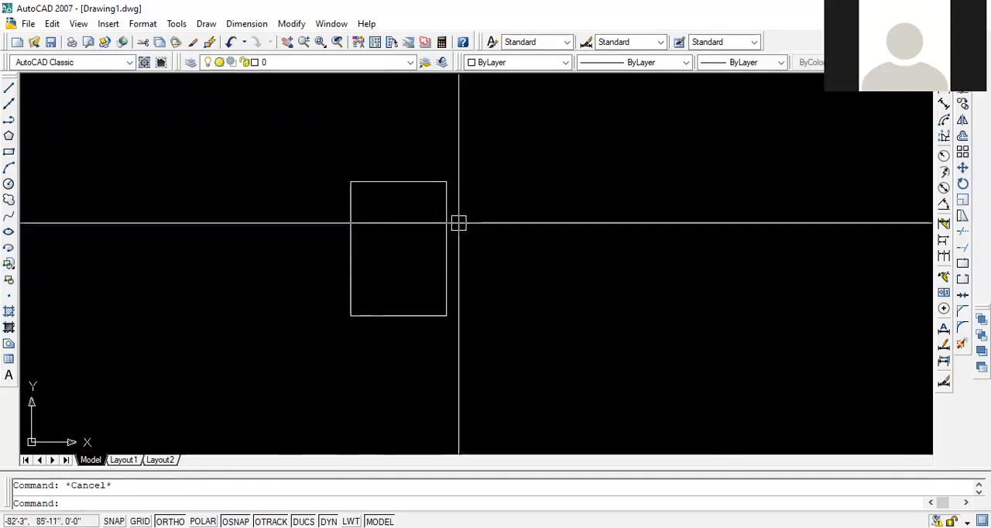
- Erase the rectangle's bottom and left edges
{"action": "middle_click_drag", "start_coordinate": [458, 224], "coordinate": [509, 213]}
{"action": "scroll", "coordinate": [457, 216], "scroll_direction": "up", "scroll_amount": 2}
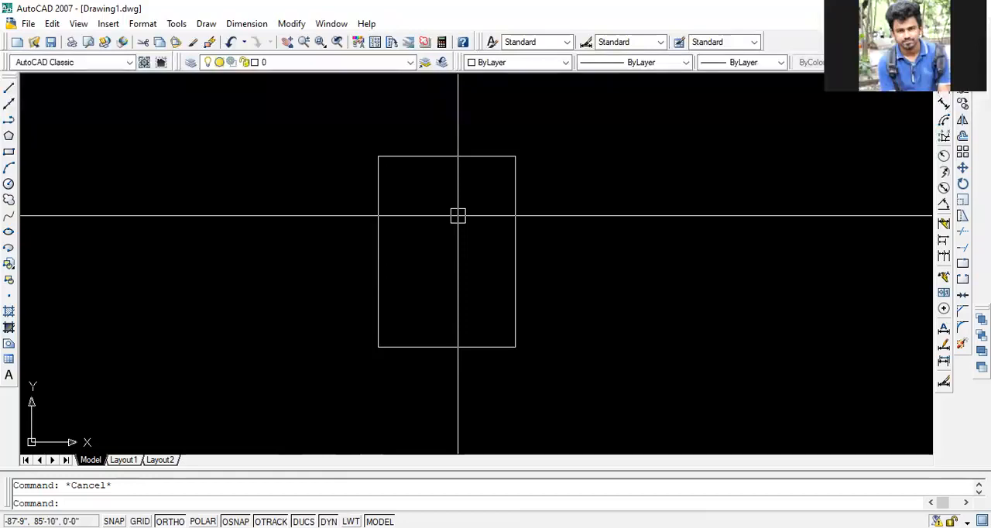
{"action": "middle_click_drag", "start_coordinate": [473, 230], "coordinate": [397, 250]}
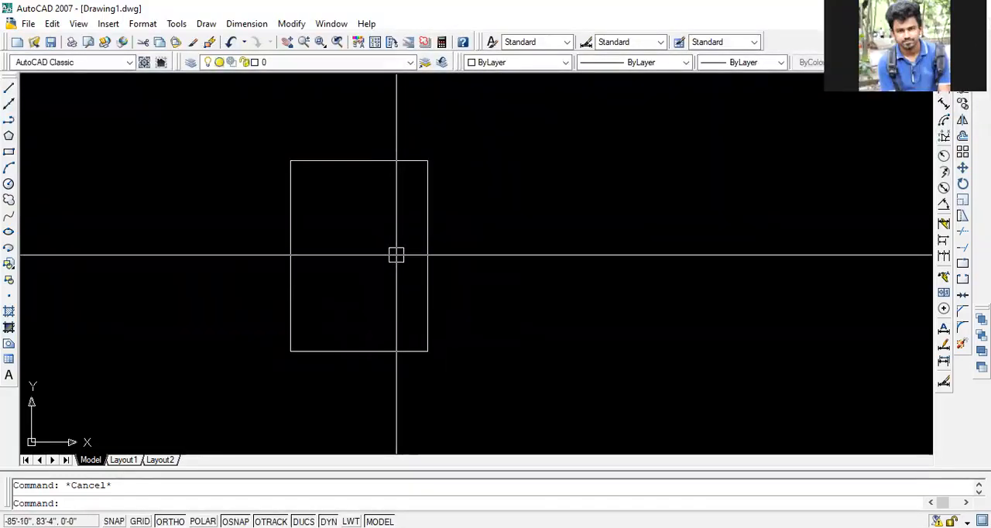
{"action": "left_click", "coordinate": [379, 298]}
{"action": "left_click", "coordinate": [252, 373]}
{"action": "key", "text": "Delete"}
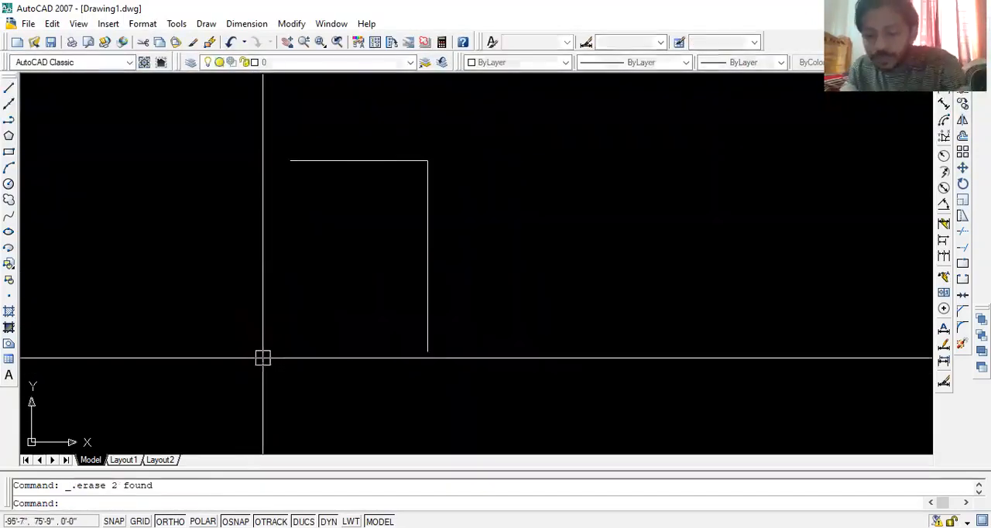
- From the right edge's lower end, draw the bottom edge tracked to the top-left corner and close the rectangle along the left side
{"action": "type", "text": "l"}
{"action": "key", "text": "Return"}
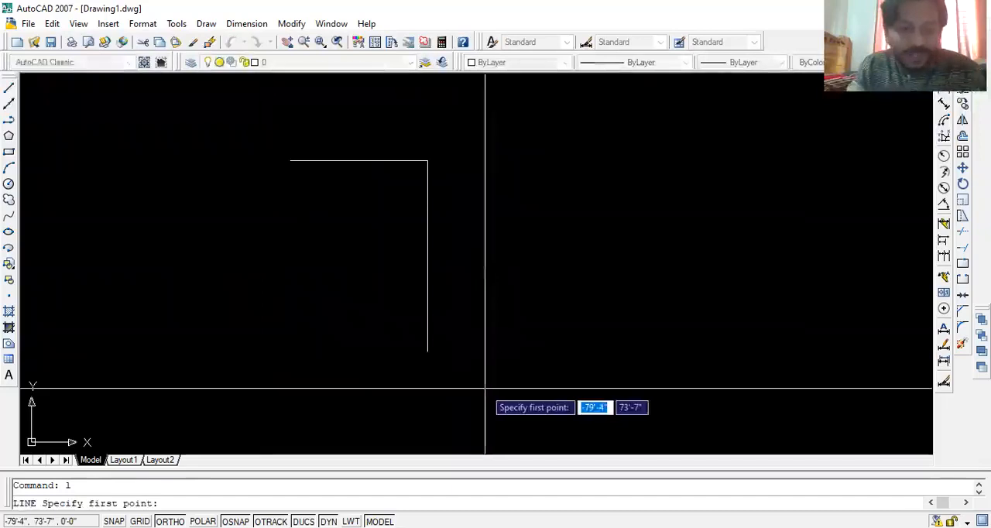
{"action": "key", "text": "Escape"}
{"action": "type", "text": "l"}
{"action": "key", "text": "Return"}
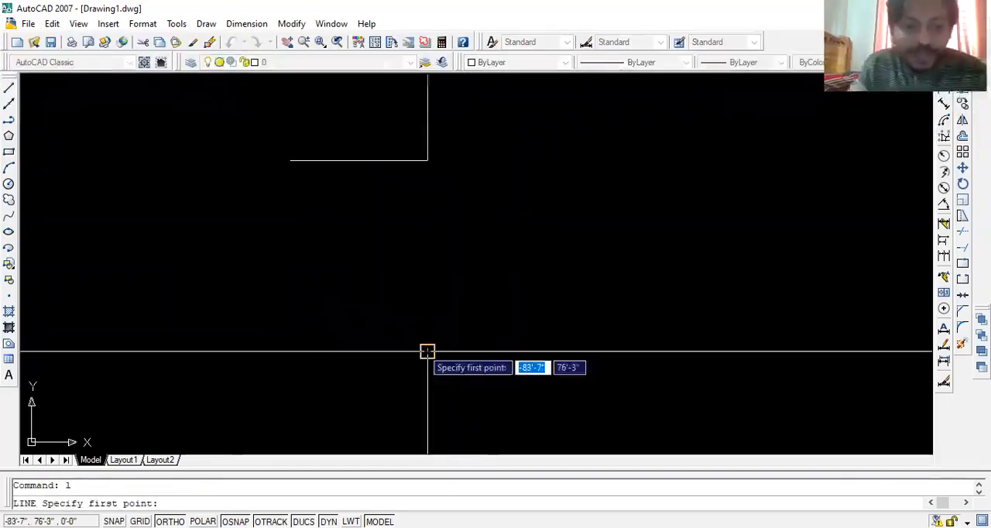
{"action": "left_click", "coordinate": [427, 352]}
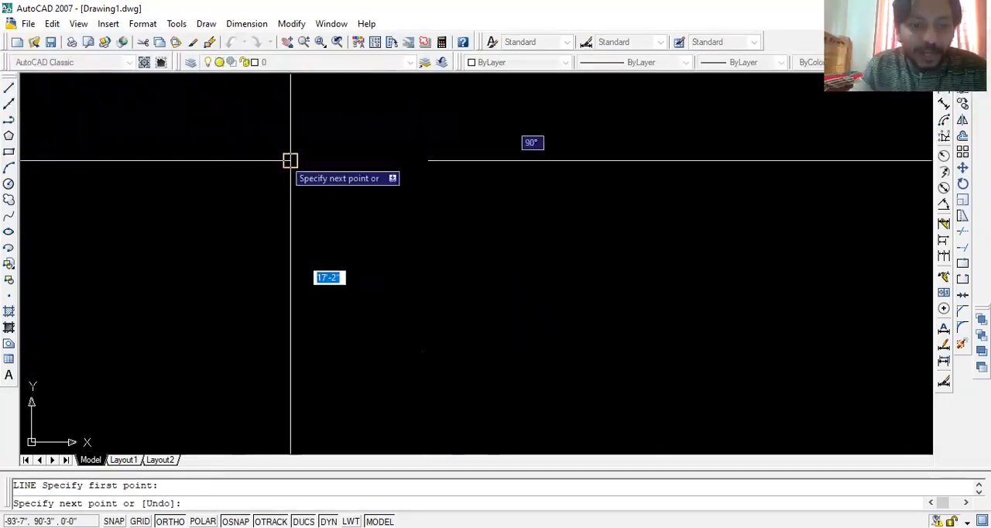
{"action": "type", "text": "14"}
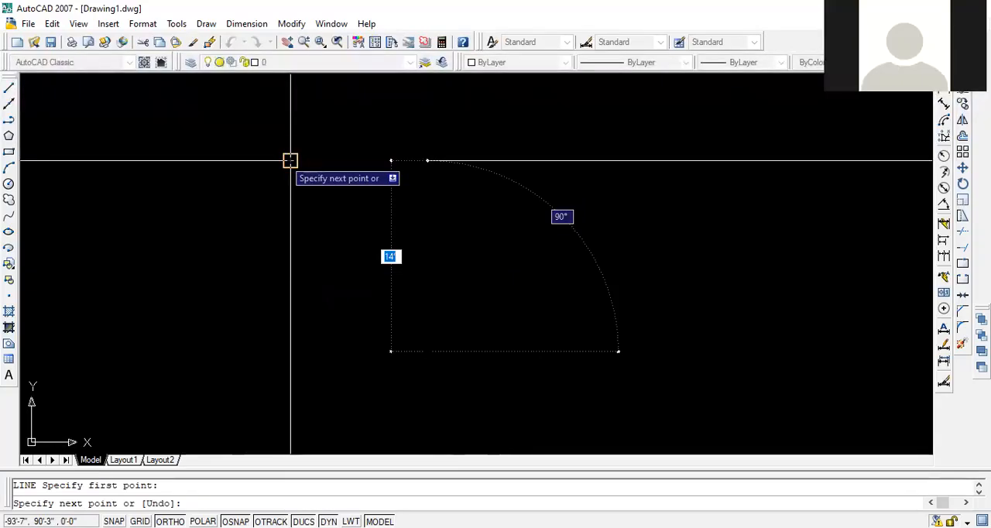
{"action": "key", "text": "Return"}
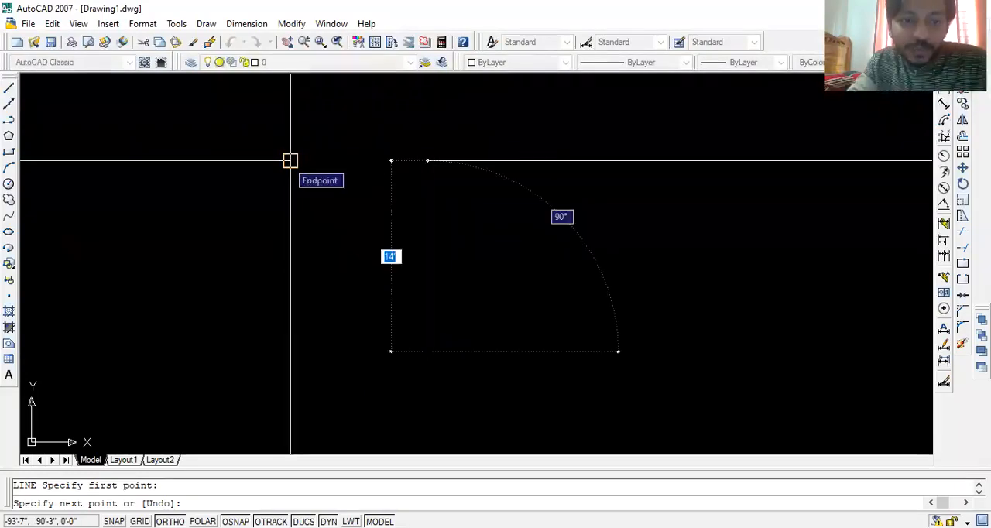
{"action": "left_click", "coordinate": [290, 160]}
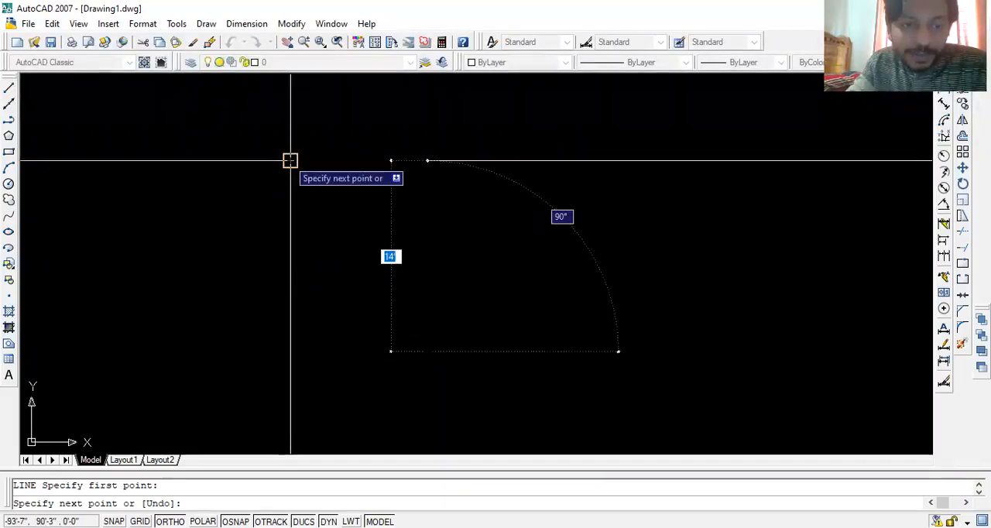
{"action": "key", "text": "Return"}
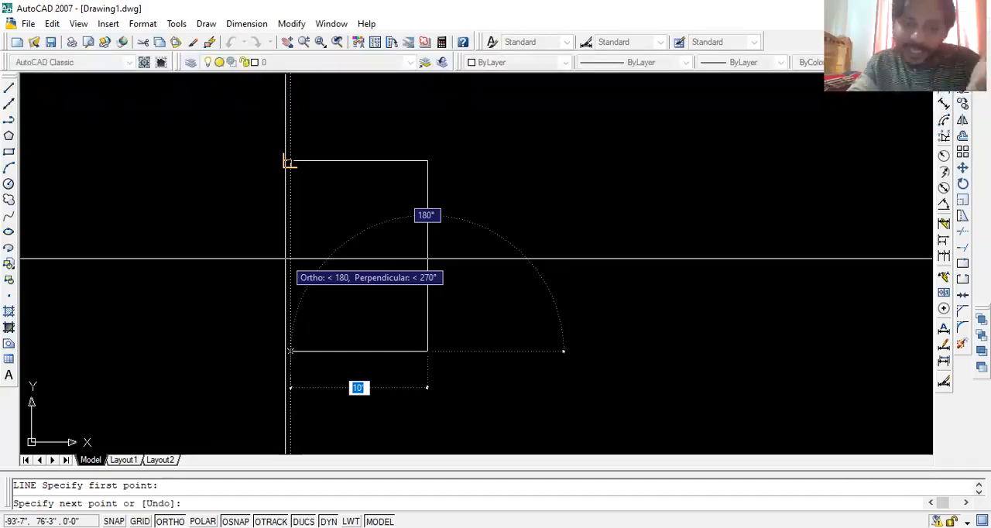
{"action": "left_click", "coordinate": [289, 260]}
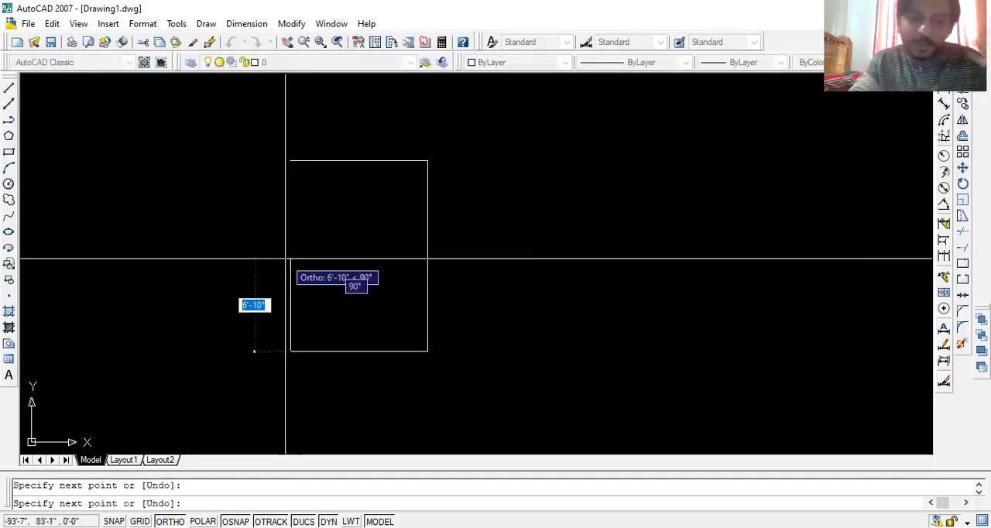
{"action": "left_click", "coordinate": [289, 160]}
{"action": "key", "text": "Return"}
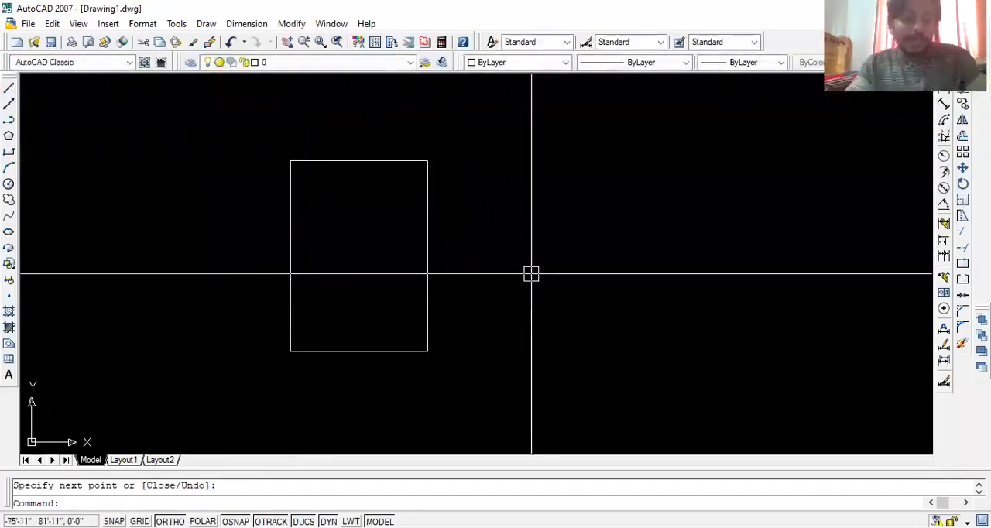
{"action": "key", "text": "Escape"}
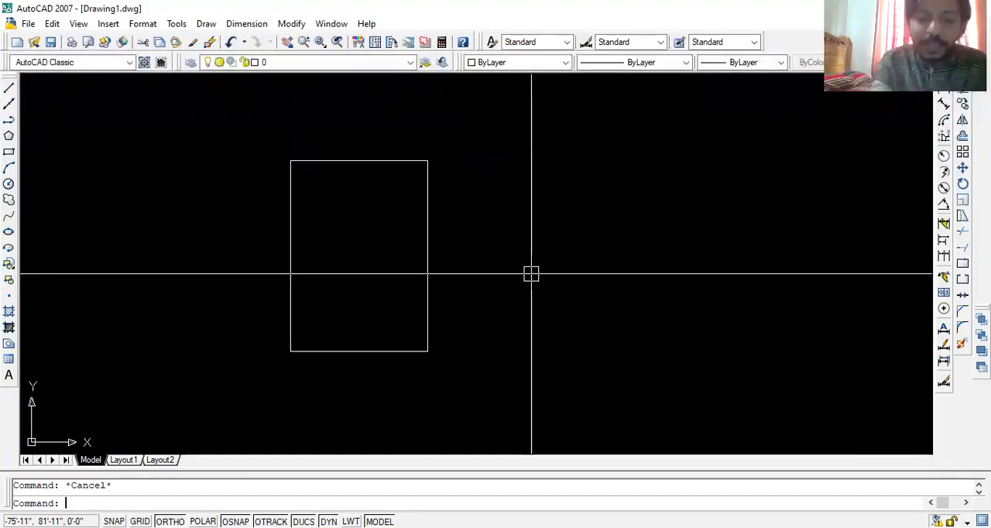
- Offset all four edges of the rectangle 5 inches inward
{"action": "type", "text": "o"}
{"action": "key", "text": "Escape"}
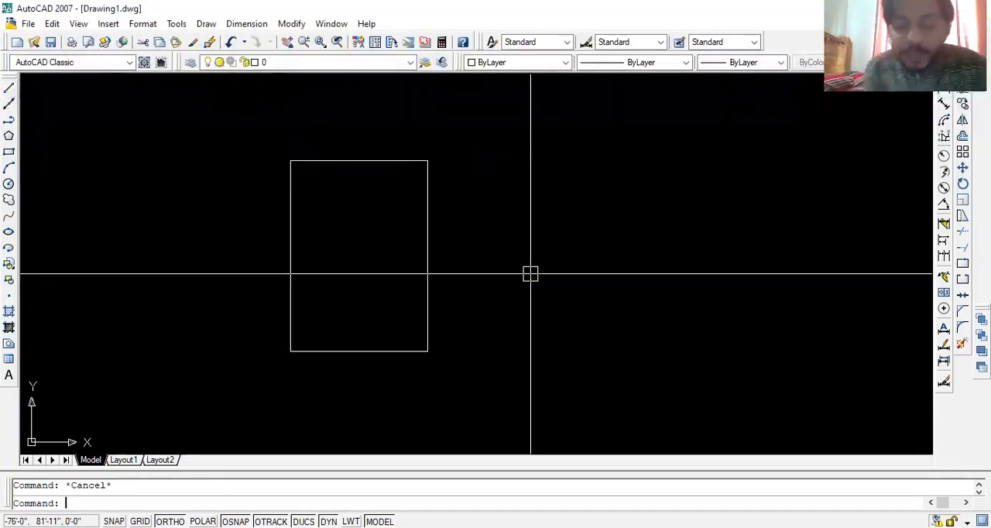
{"action": "type", "text": "o"}
{"action": "key", "text": "Return"}
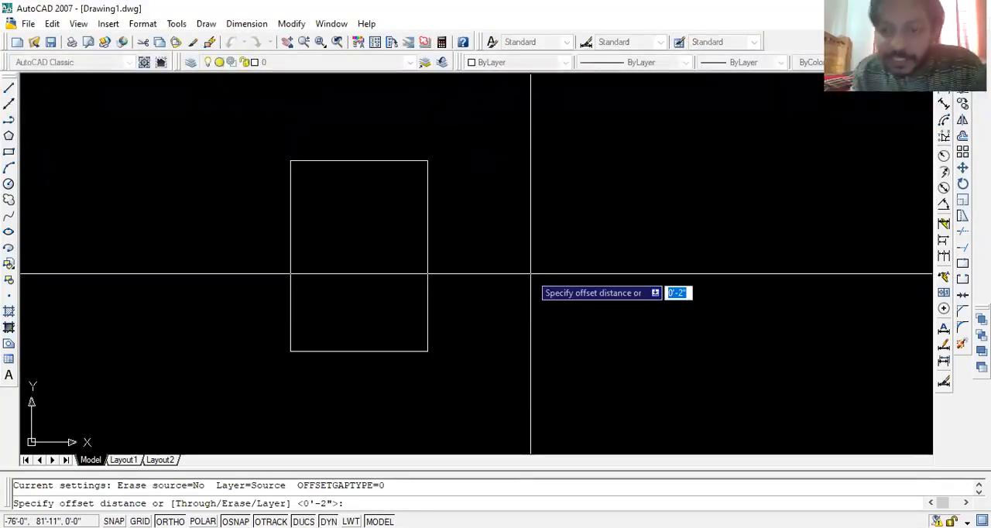
{"action": "type", "text": "5"}
{"action": "key", "text": "Return"}
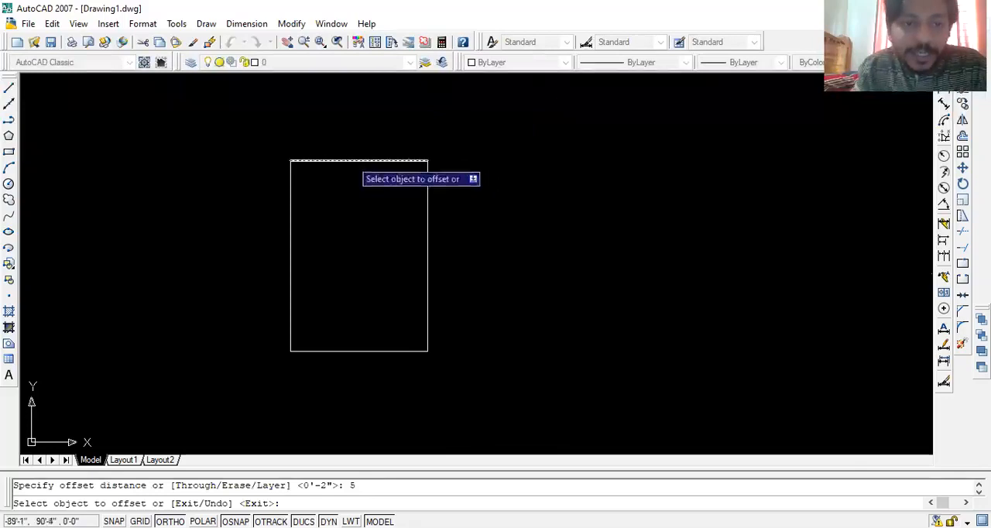
{"action": "left_click", "coordinate": [350, 160]}
{"action": "left_click", "coordinate": [327, 235]}
{"action": "left_click", "coordinate": [291, 244]}
{"action": "left_click", "coordinate": [364, 305]}
{"action": "left_click", "coordinate": [361, 349]}
{"action": "left_click", "coordinate": [342, 312]}
{"action": "left_click", "coordinate": [423, 288]}
{"action": "left_click", "coordinate": [343, 288]}
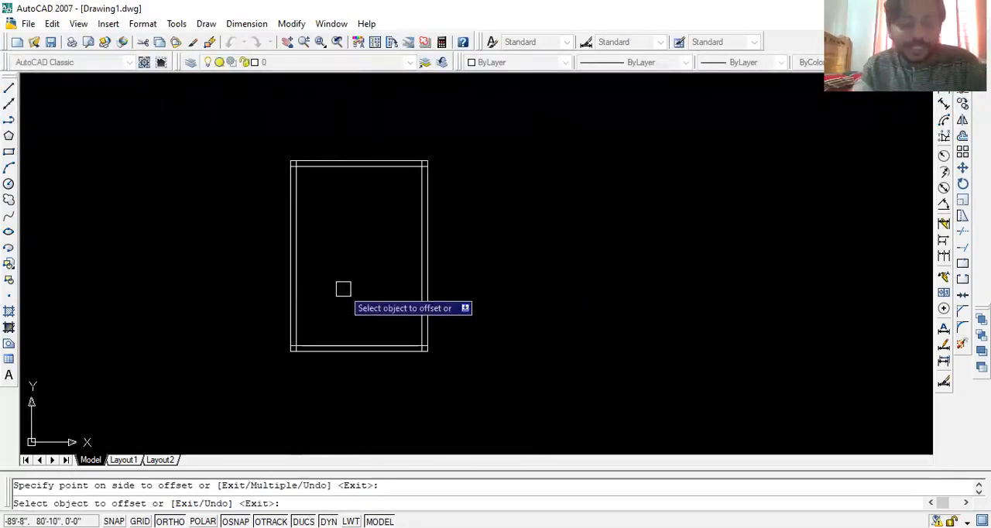
{"action": "key", "text": "Return"}
- Trim the overlapping ends of the inner wall lines at the room's two top corners
{"action": "scroll", "coordinate": [286, 174], "scroll_direction": "up", "scroll_amount": 5}
{"action": "scroll", "coordinate": [376, 256], "scroll_direction": "down", "scroll_amount": 5}
{"action": "scroll", "coordinate": [519, 267], "scroll_direction": "up", "scroll_amount": 3}
{"action": "key", "text": "Escape"}
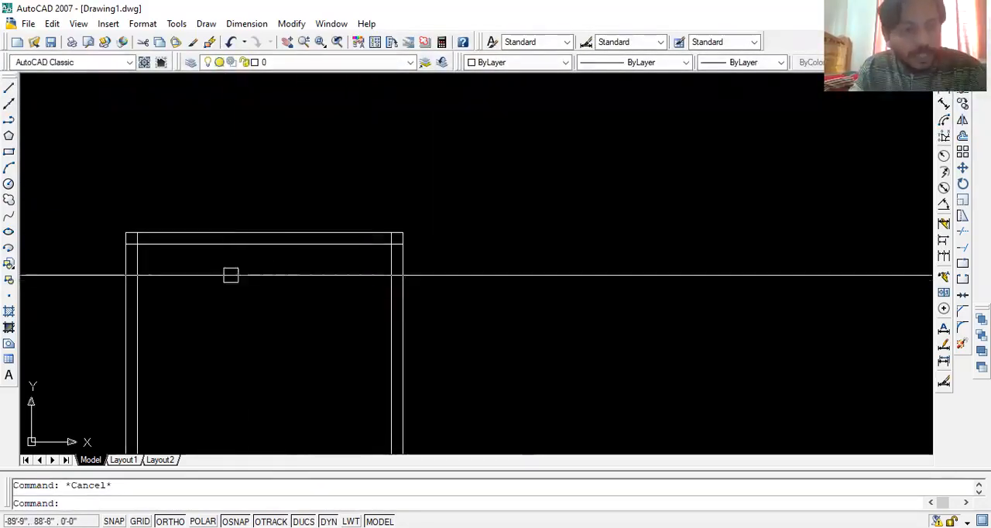
{"action": "type", "text": "t"}
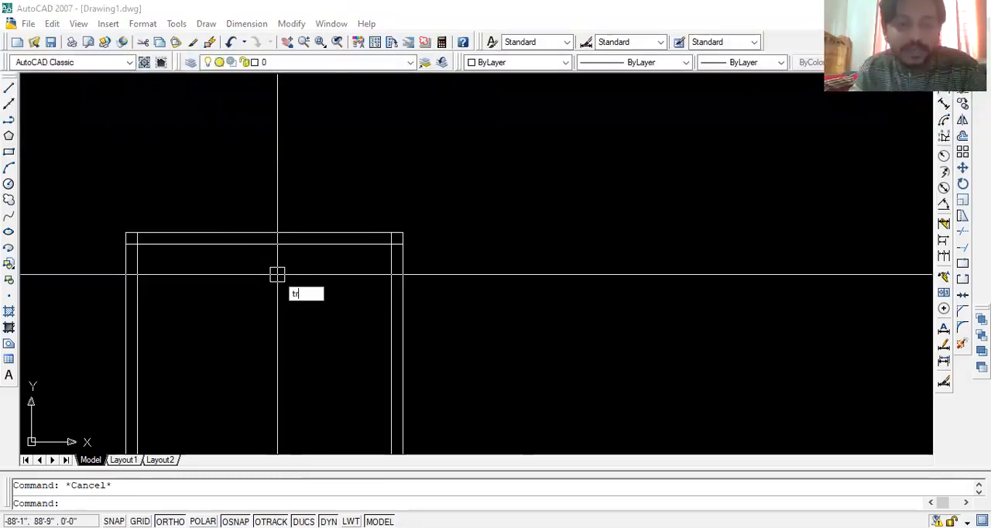
{"action": "type", "text": "r"}
{"action": "key", "text": "Return"}
{"action": "scroll", "coordinate": [166, 237], "scroll_direction": "up", "scroll_amount": 4}
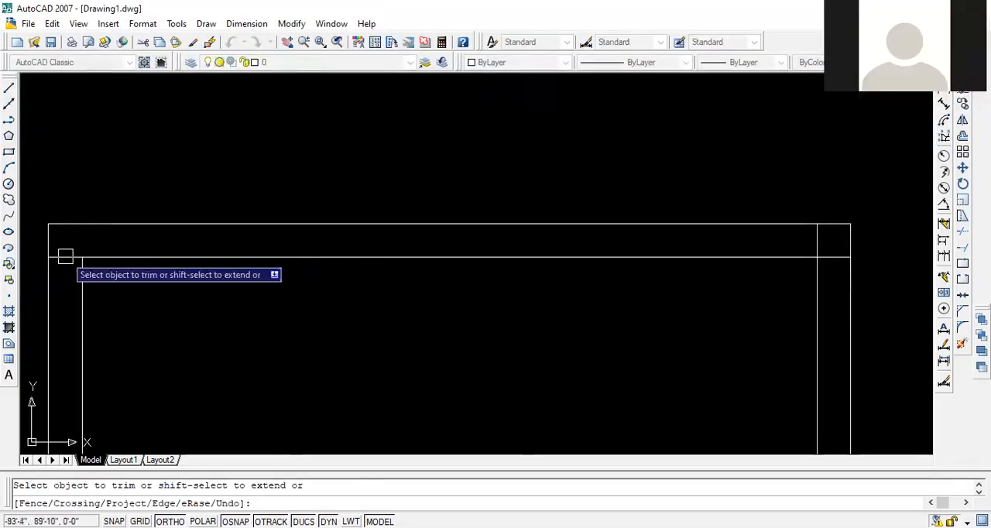
{"action": "scroll", "coordinate": [278, 224], "scroll_direction": "down", "scroll_amount": 2}
{"action": "scroll", "coordinate": [714, 246], "scroll_direction": "up", "scroll_amount": 2}
{"action": "scroll", "coordinate": [573, 240], "scroll_direction": "down", "scroll_amount": 8}
- Trim the overlapping ends of the inner wall lines at the room's bottom-left corner
{"action": "middle_click_drag", "start_coordinate": [465, 444], "coordinate": [494, 228]}
{"action": "scroll", "coordinate": [459, 222], "scroll_direction": "up", "scroll_amount": 8}
{"action": "left_click", "coordinate": [475, 225]}
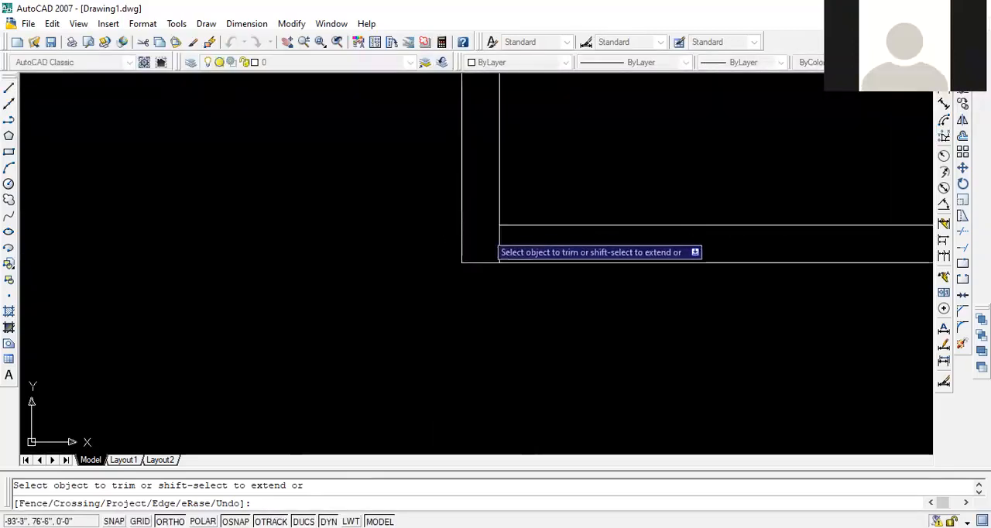
{"action": "left_click", "coordinate": [494, 239]}
- Trim the inner wall line overlap at the room's bottom-right corner and finish trimming
{"action": "scroll", "coordinate": [565, 241], "scroll_direction": "down", "scroll_amount": 6}
{"action": "middle_click_drag", "start_coordinate": [588, 258], "coordinate": [447, 258]}
{"action": "scroll", "coordinate": [621, 243], "scroll_direction": "up", "scroll_amount": 6}
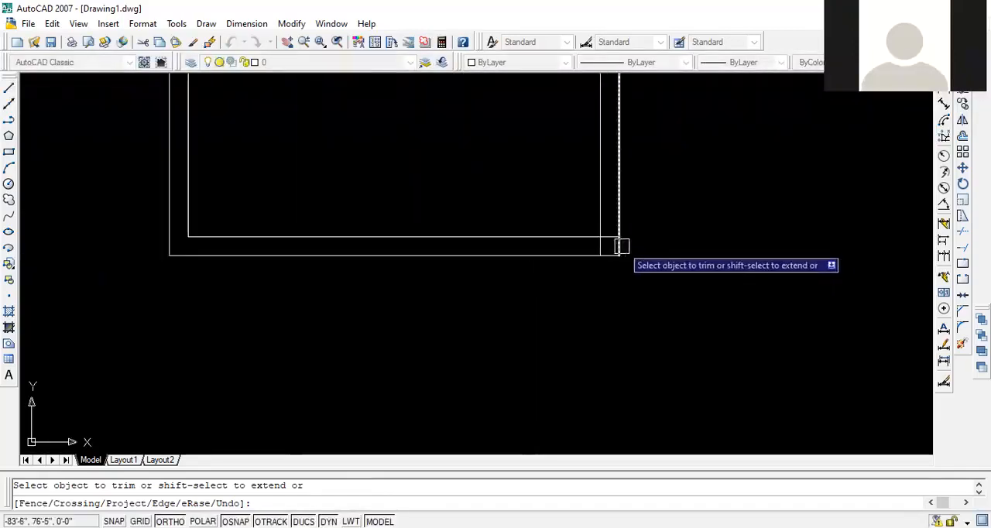
{"action": "left_click", "coordinate": [600, 235]}
{"action": "scroll", "coordinate": [589, 257], "scroll_direction": "down", "scroll_amount": 3}
{"action": "middle_click_drag", "start_coordinate": [570, 250], "coordinate": [467, 310]}
{"action": "scroll", "coordinate": [467, 311], "scroll_direction": "up", "scroll_amount": 3}
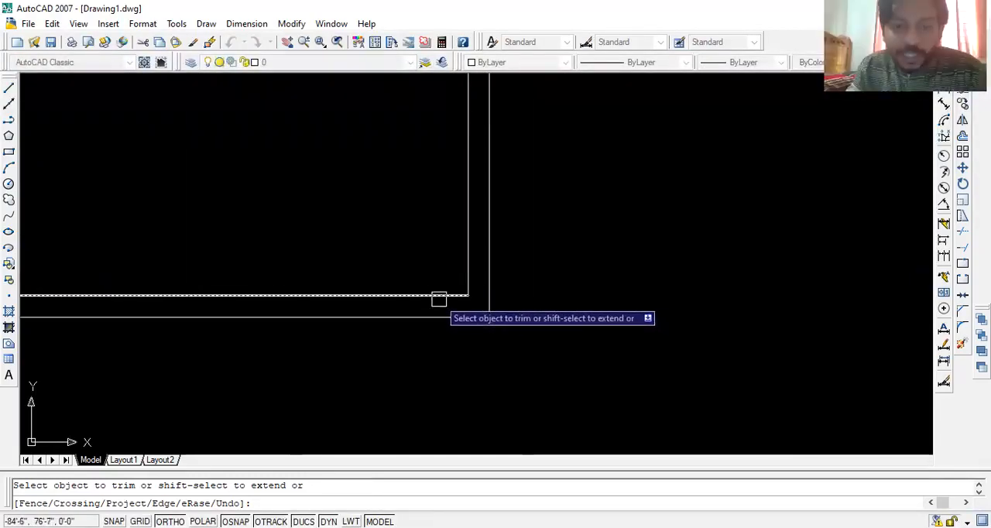
{"action": "scroll", "coordinate": [555, 294], "scroll_direction": "down", "scroll_amount": 3}
{"action": "key", "text": "Escape"}
{"action": "mouse_move", "coordinate": [587, 238]}
{"action": "middle_mouse_down"}
{"action": "mouse_move", "coordinate": [550, 333]}
{"action": "mouse_move", "coordinate": [517, 337]}
{"action": "middle_mouse_up"}
{"action": "scroll", "coordinate": [554, 320], "scroll_direction": "down", "scroll_amount": 2}
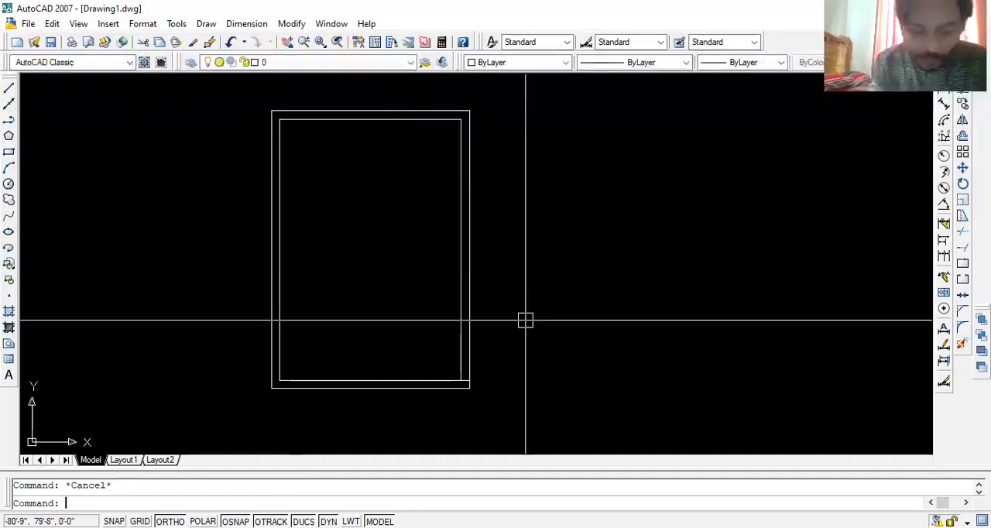
{"action": "type", "text": "o"}
{"action": "key", "text": "Return"}
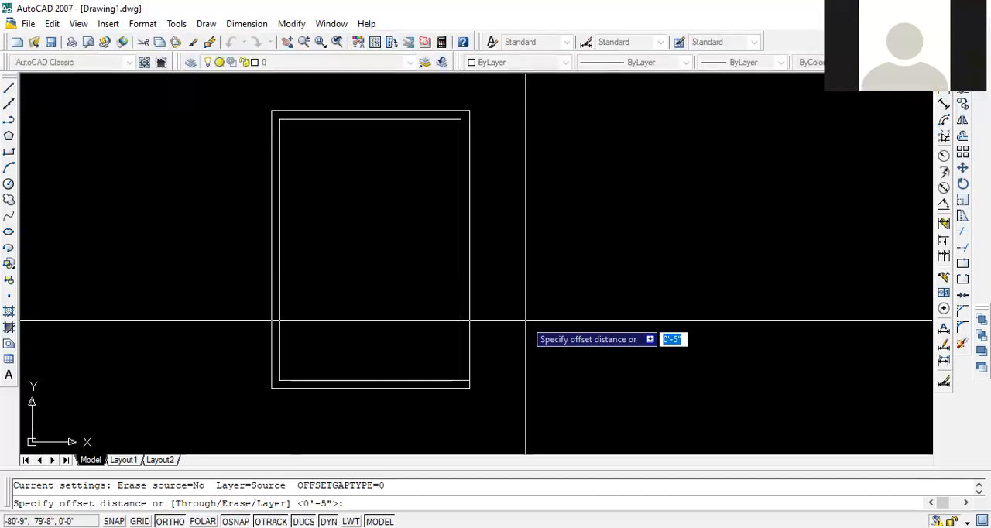
{"action": "type", "text": "42"}
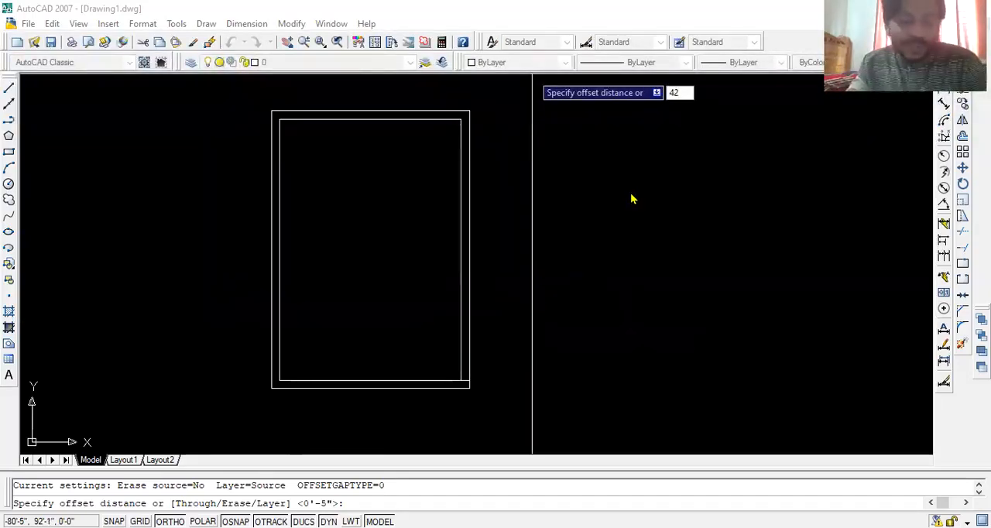
{"action": "key", "text": "Escape"}
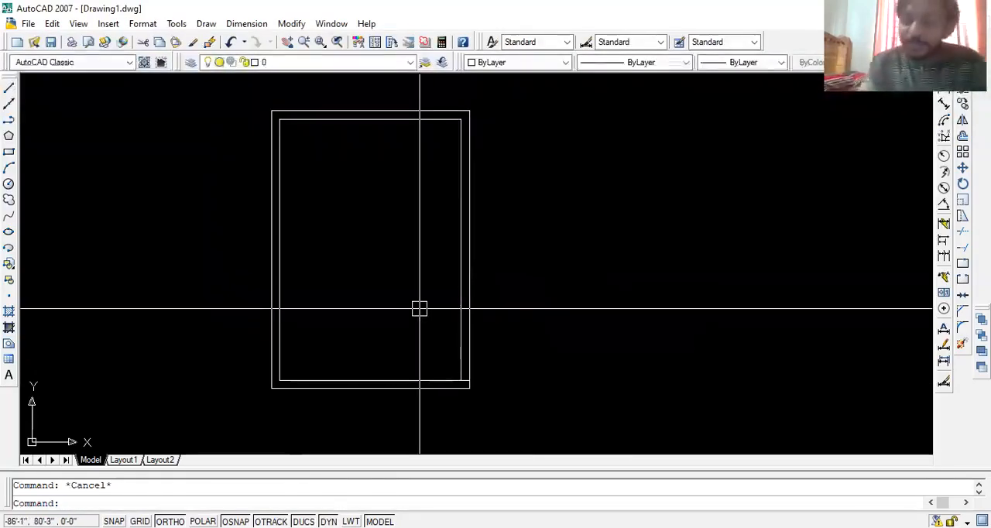
- Offset the bottom wall's inner line 42 inches upward into the room
{"action": "type", "text": "o"}
{"action": "key", "text": "Return"}
{"action": "type", "text": "42"}
{"action": "key", "text": "Return"}
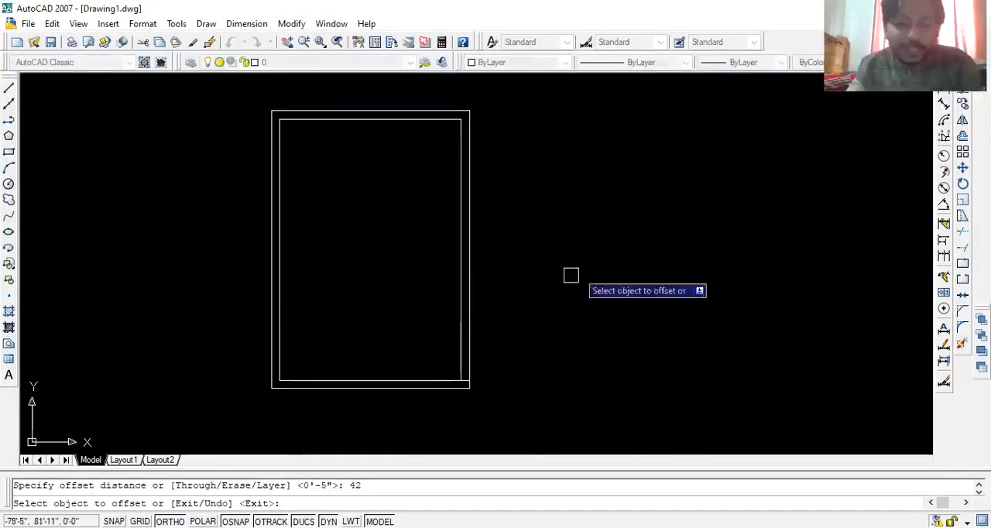
{"action": "left_click", "coordinate": [442, 379]}
{"action": "left_click", "coordinate": [415, 330]}
{"action": "key", "text": "Escape"}
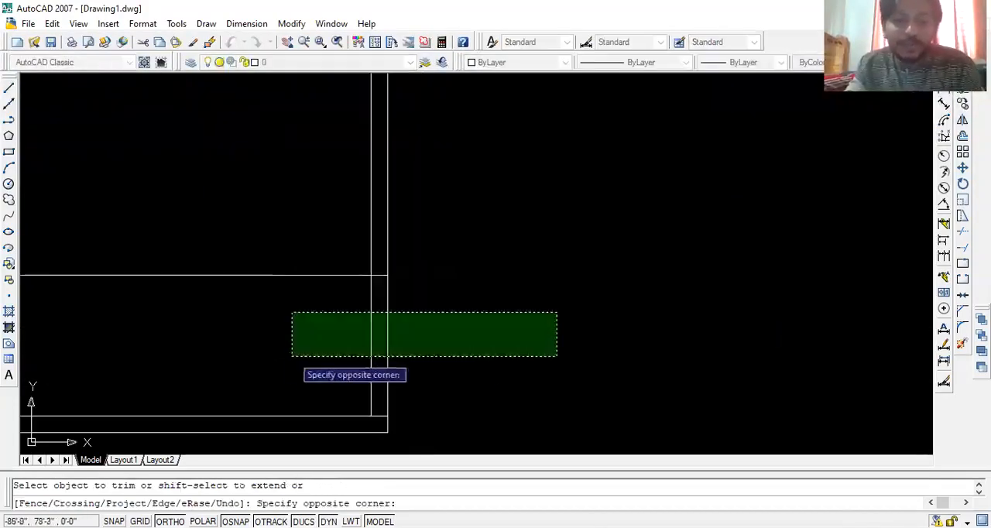
- Trim the right wall between the offset line and the bottom wall into a door opening, and trim the line's excess across the room
{"action": "left_click", "coordinate": [292, 356]}
{"action": "scroll", "coordinate": [420, 321], "scroll_direction": "down", "scroll_amount": 3}
{"action": "scroll", "coordinate": [464, 302], "scroll_direction": "up", "scroll_amount": 3}
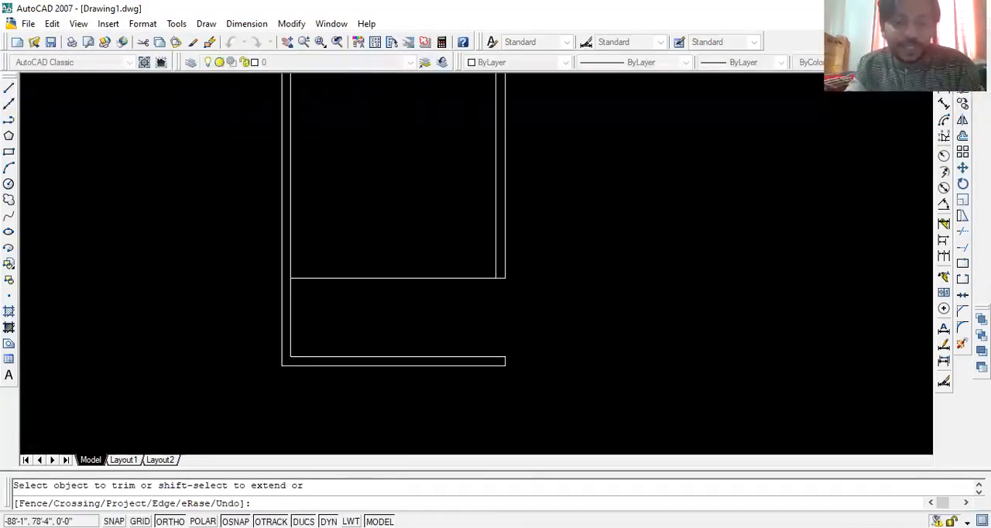
{"action": "left_click", "coordinate": [458, 221]}
{"action": "left_click", "coordinate": [361, 337]}
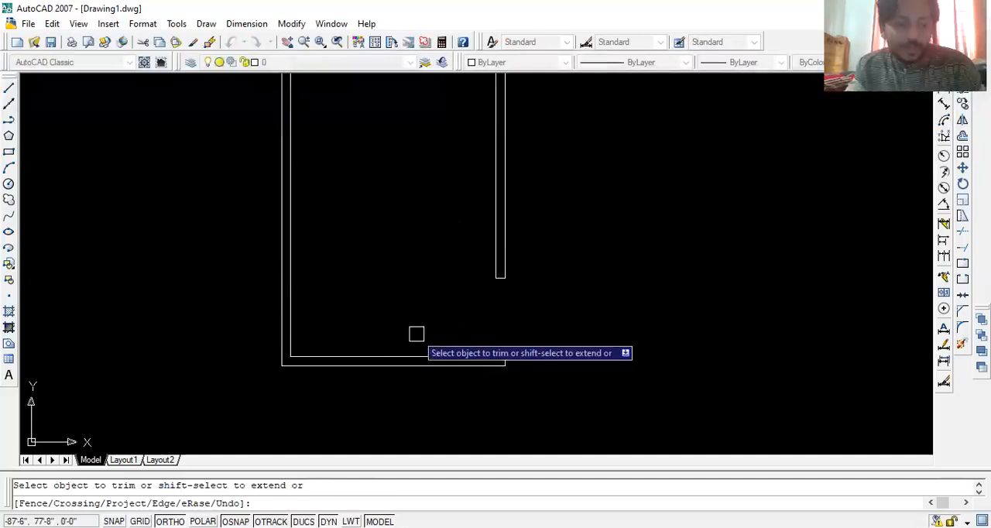
{"action": "key", "text": "Escape"}
{"action": "scroll", "coordinate": [417, 333], "scroll_direction": "down", "scroll_amount": 3}
{"action": "middle_click_drag", "start_coordinate": [465, 305], "coordinate": [470, 230]}
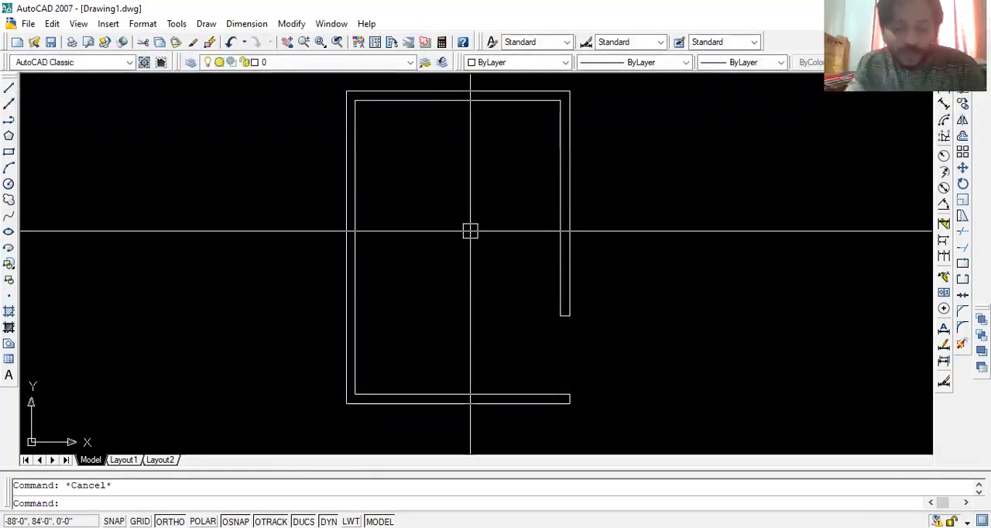
- Draw a horizontal line from the midpoint of the left wall's inner line outward across the wall
{"action": "type", "text": "l"}
{"action": "key", "text": "Return"}
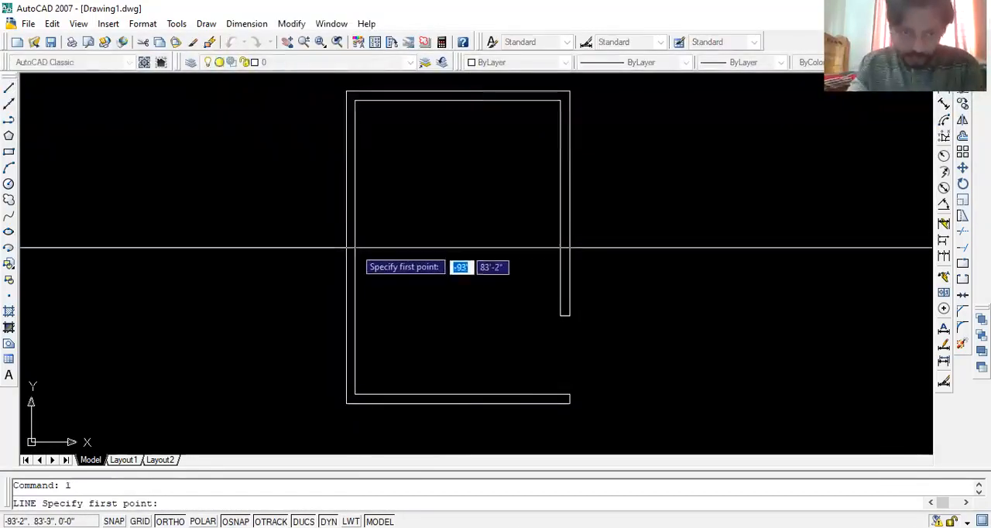
{"action": "left_click", "coordinate": [354, 247]}
{"action": "left_click", "coordinate": [270, 272]}
{"action": "key", "text": "Return"}
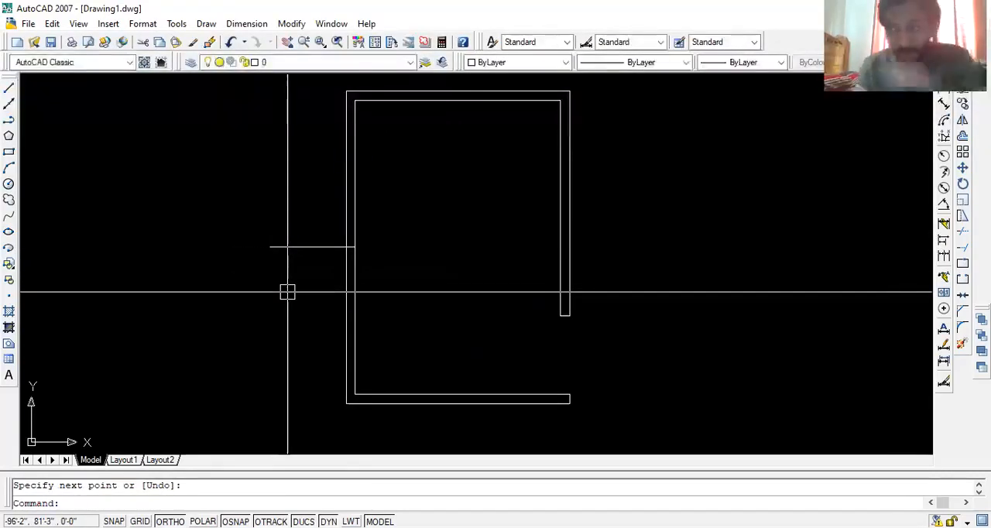
{"action": "type", "text": "o"}
{"action": "key", "text": "Return"}
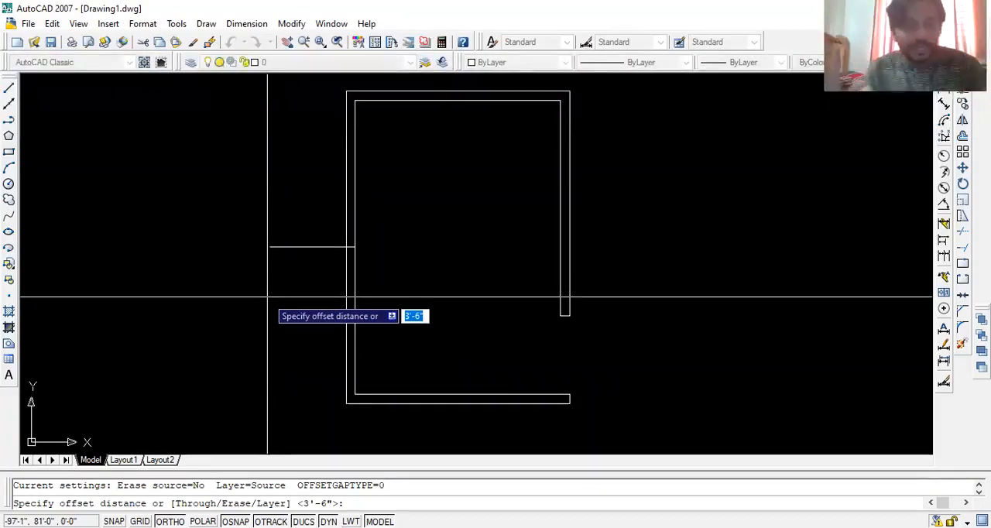
{"action": "key", "text": "Escape"}
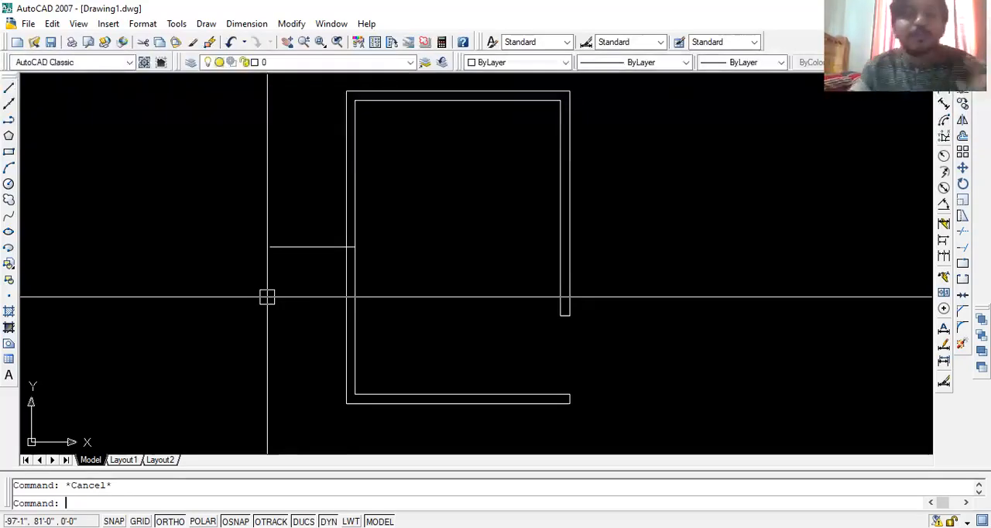
- Offset the horizontal line at the left wall 30 inches both upward and downward
{"action": "type", "text": "o"}
{"action": "key", "text": "Return"}
{"action": "type", "text": "30"}
{"action": "key", "text": "Return"}
{"action": "left_click", "coordinate": [315, 246]}
{"action": "left_click", "coordinate": [312, 158]}
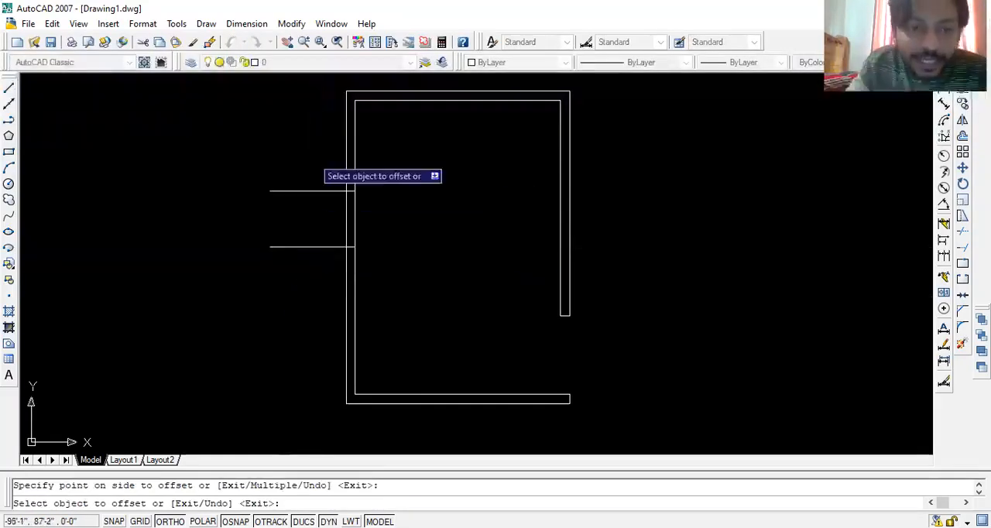
{"action": "left_click", "coordinate": [310, 247]}
{"action": "left_click", "coordinate": [291, 298]}
{"action": "key", "text": "Return"}
{"action": "key", "text": "Escape"}
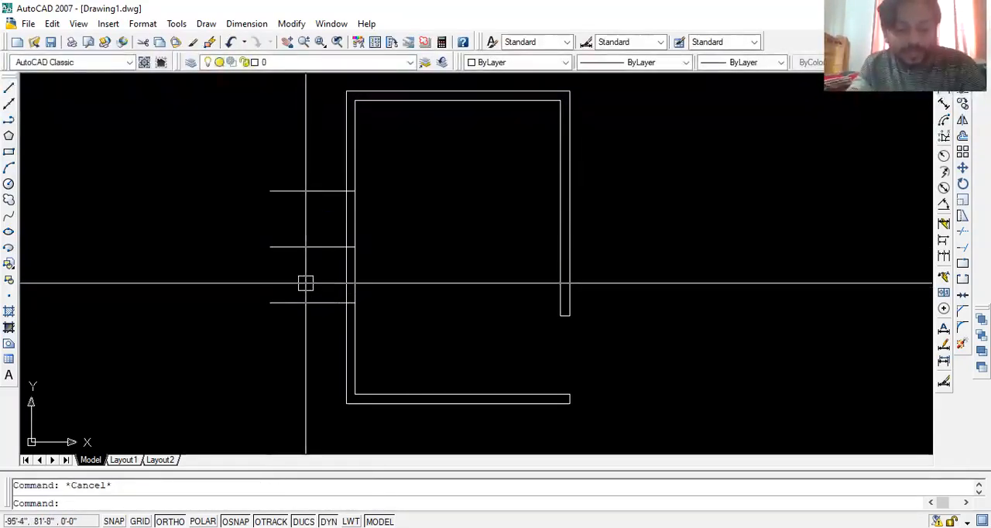
- Trim the left wall between the two offset lines into a window opening, and trim the lines' ends outside the wall
{"action": "type", "text": "tr"}
{"action": "key", "text": "Return"}
{"action": "key", "text": "Return"}
{"action": "scroll", "coordinate": [382, 228], "scroll_direction": "up", "scroll_amount": 2}
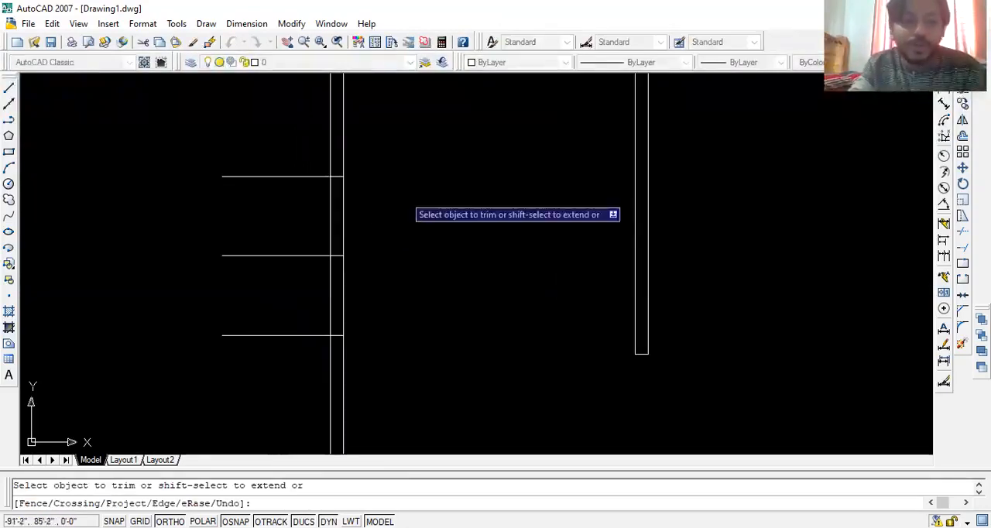
{"action": "left_click", "coordinate": [307, 135]}
{"action": "left_click", "coordinate": [257, 396]}
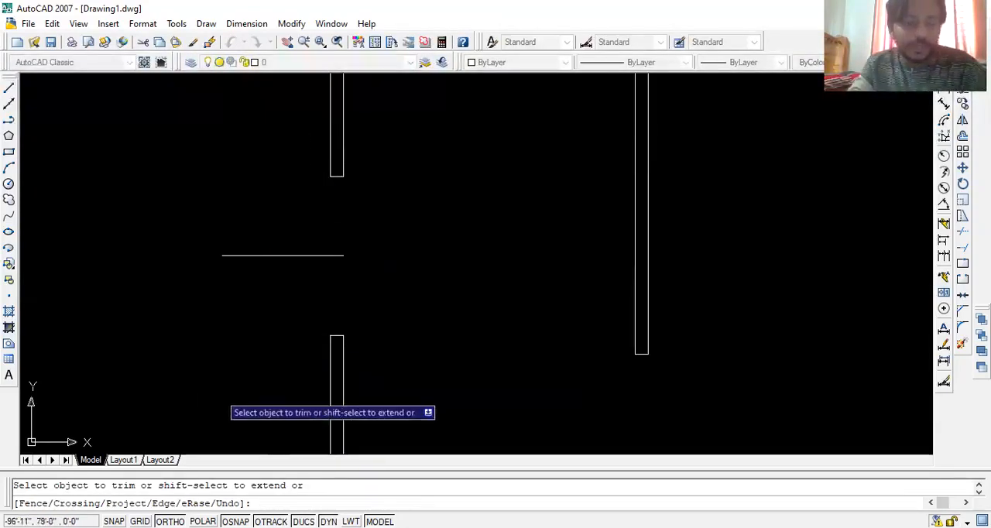
{"action": "key", "text": "Escape"}
- Erase the leftover horizontal centre line in the left wall's opening
{"action": "left_click", "coordinate": [399, 246]}
{"action": "left_click", "coordinate": [229, 302]}
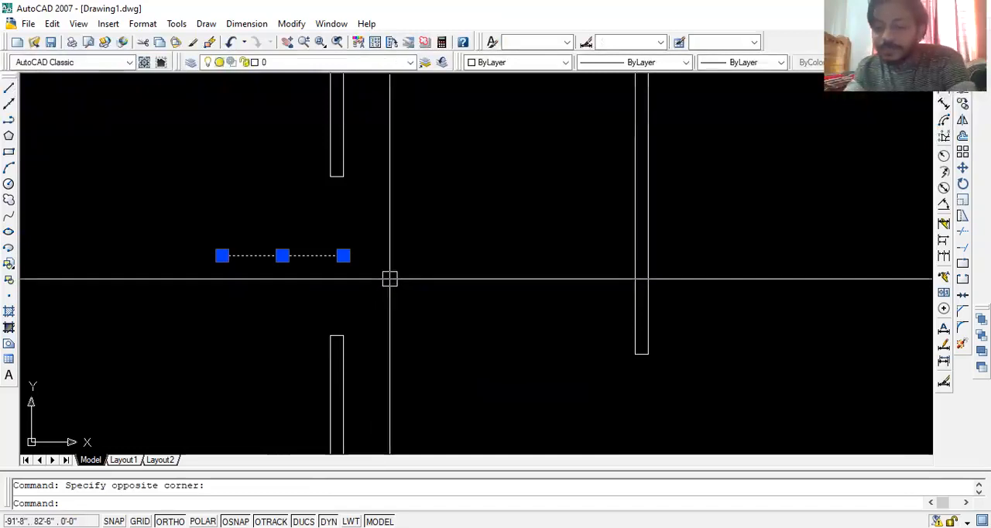
{"action": "key", "text": "Delete"}
- Draw a vertical line from the midpoint of the top wall's inner line upward across the wall
{"action": "middle_click_drag", "start_coordinate": [497, 152], "coordinate": [490, 315]}
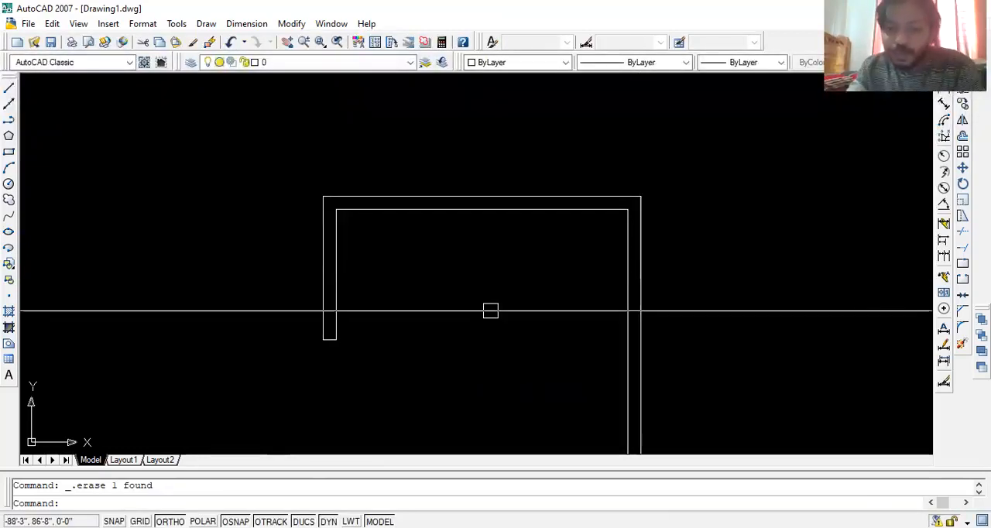
{"action": "type", "text": "l"}
{"action": "key", "text": "Return"}
{"action": "left_click", "coordinate": [481, 208]}
{"action": "left_click", "coordinate": [481, 132]}
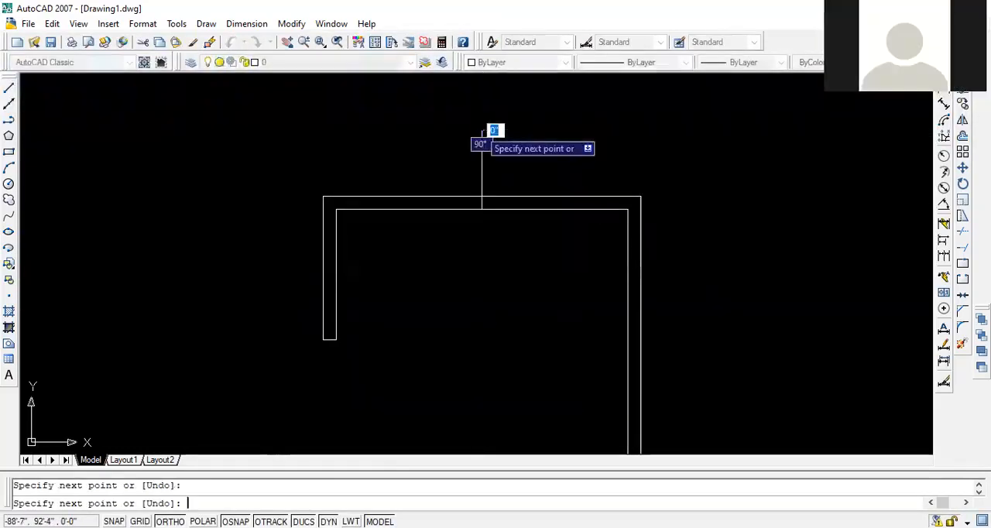
{"action": "key", "text": "Return"}
{"action": "middle_click_drag", "start_coordinate": [489, 225], "coordinate": [509, 275]}
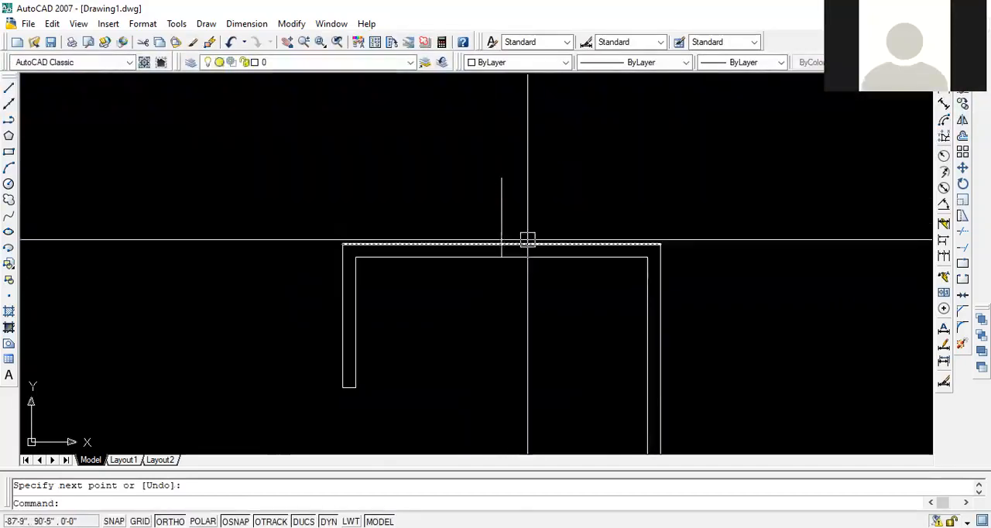
{"action": "key", "text": "Escape"}
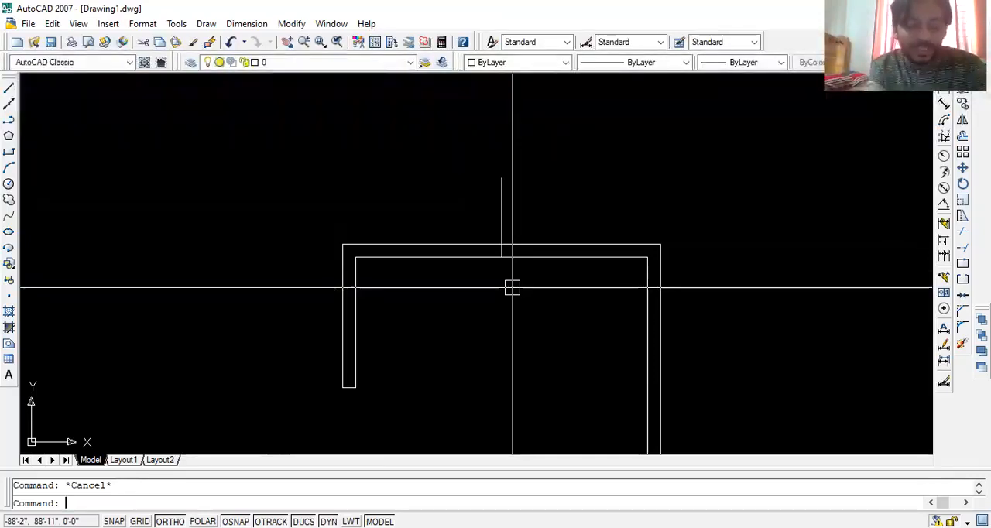
- Offset the vertical line at the top wall 30 inches to both the left and the right
{"action": "type", "text": "o"}
{"action": "key", "text": "Return"}
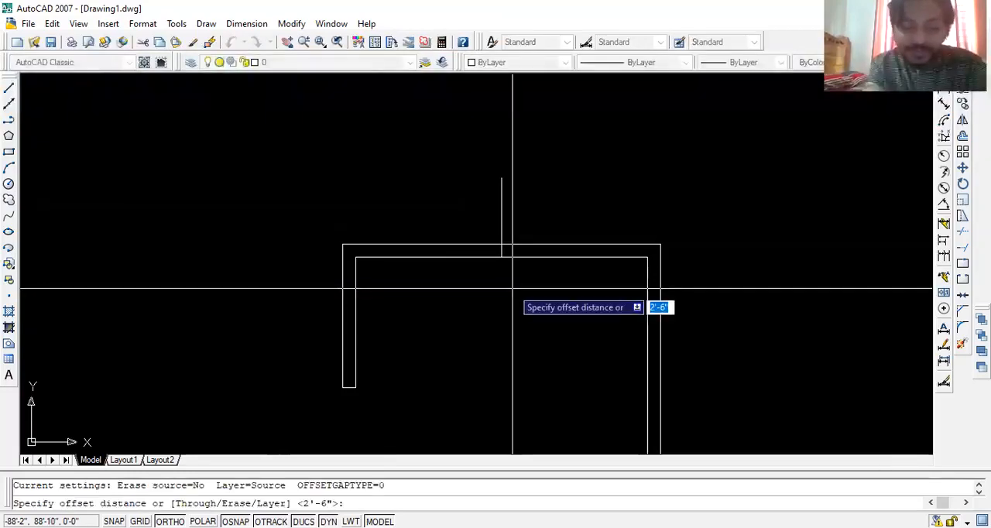
{"action": "type", "text": "30"}
{"action": "key", "text": "Return"}
{"action": "left_click", "coordinate": [501, 203]}
{"action": "left_click", "coordinate": [488, 229]}
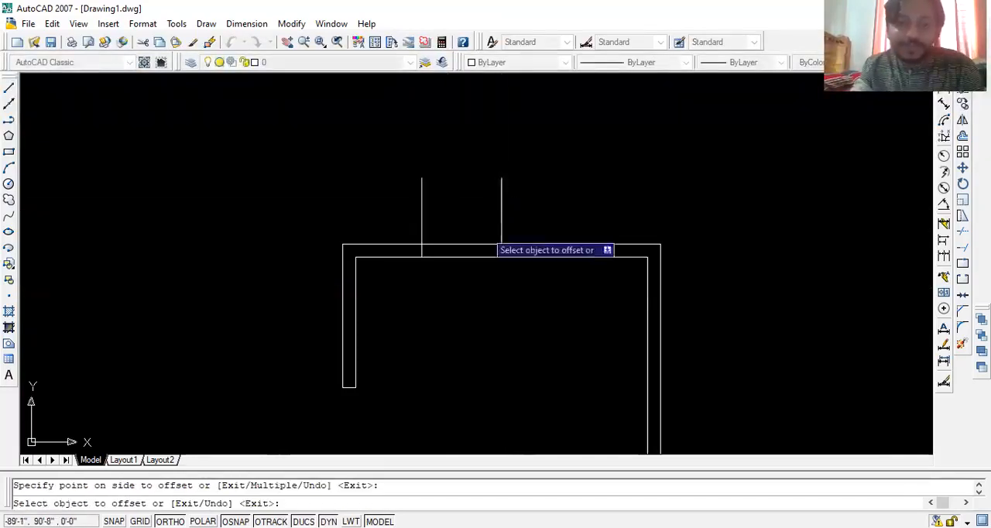
{"action": "left_click", "coordinate": [496, 211]}
{"action": "left_click", "coordinate": [555, 203]}
{"action": "key", "text": "Return"}
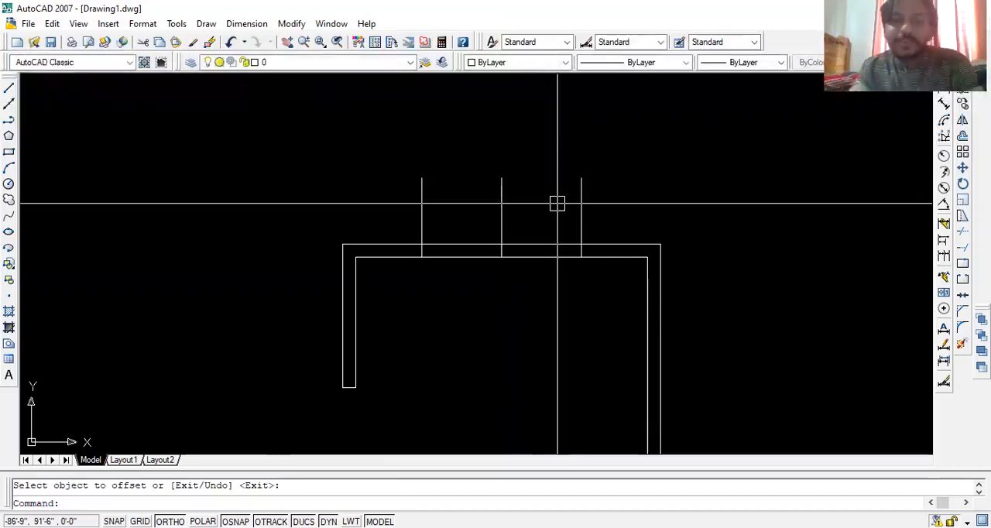
- Trim the top wall between the two offset lines into a window opening, and trim the lines' ends above the wall
{"action": "type", "text": "tr"}
{"action": "key", "text": "Return"}
{"action": "key", "text": "Return"}
{"action": "left_click", "coordinate": [623, 175]}
{"action": "left_click", "coordinate": [415, 246]}
{"action": "key", "text": "Escape"}
{"action": "key", "text": "Escape"}
- Erase the leftover vertical centre line in the top wall's opening
{"action": "left_click", "coordinate": [516, 193]}
{"action": "left_click", "coordinate": [492, 207]}
{"action": "key", "text": "Delete"}
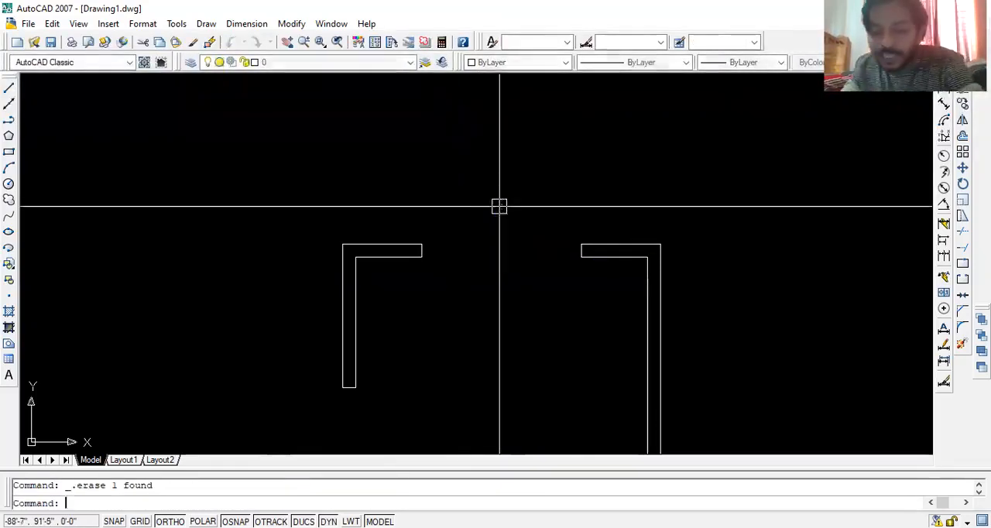
{"action": "key", "text": "Escape"}
- Draw a horizontal line across the top wall's window opening, joining the outer corners of the two wall ends
{"action": "scroll", "coordinate": [542, 217], "scroll_direction": "down", "scroll_amount": 2}
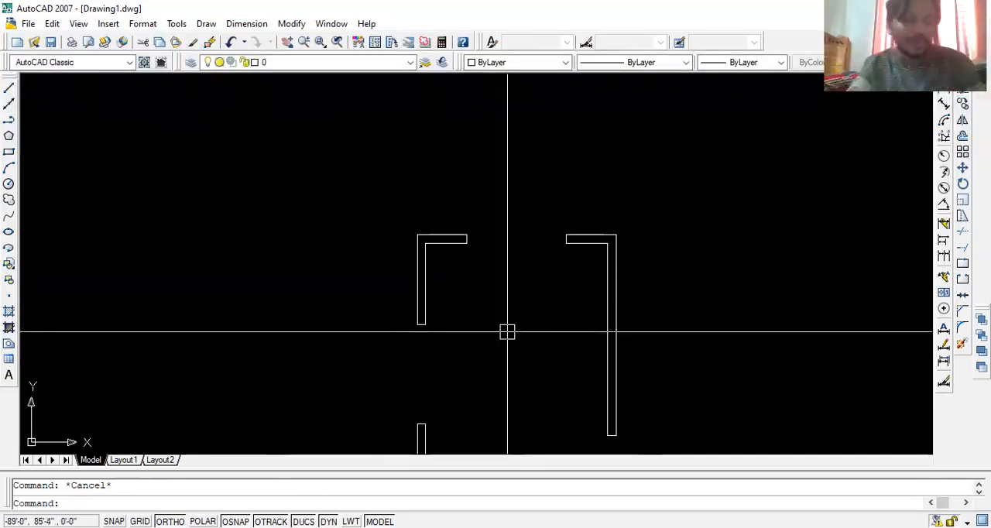
{"action": "mouse_move", "coordinate": [491, 317]}
{"action": "middle_mouse_down"}
{"action": "mouse_move", "coordinate": [547, 219]}
{"action": "mouse_move", "coordinate": [512, 249]}
{"action": "middle_mouse_up"}
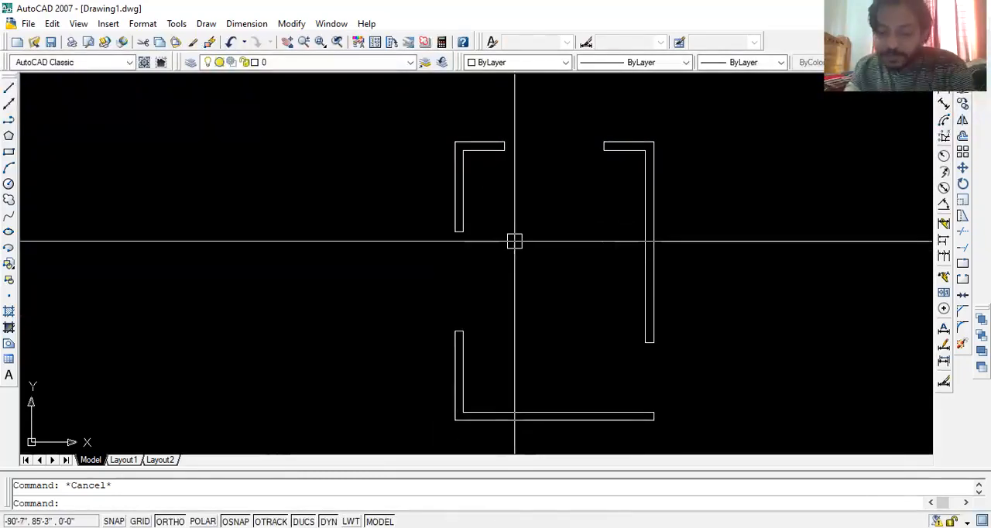
{"action": "type", "text": "l"}
{"action": "key", "text": "Return"}
{"action": "scroll", "coordinate": [488, 232], "scroll_direction": "up", "scroll_amount": 3}
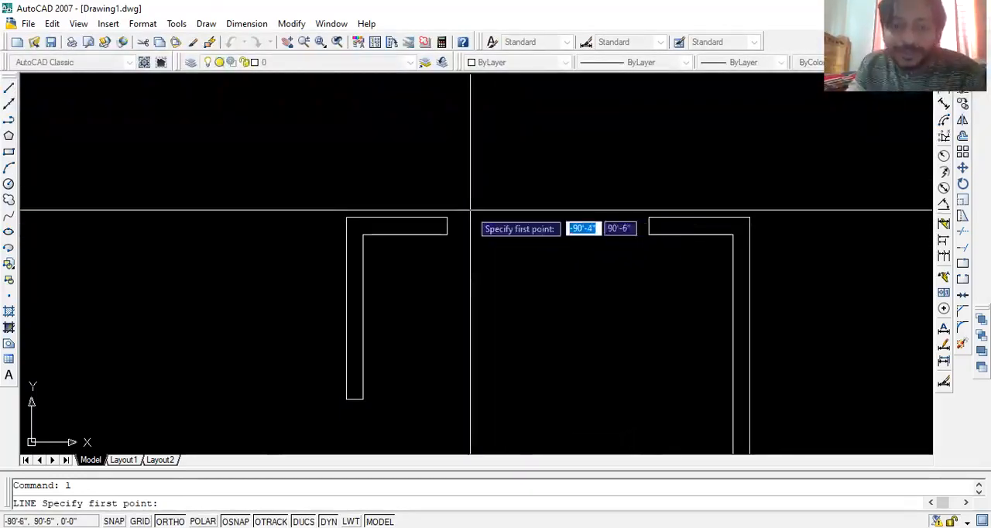
{"action": "left_click", "coordinate": [447, 217]}
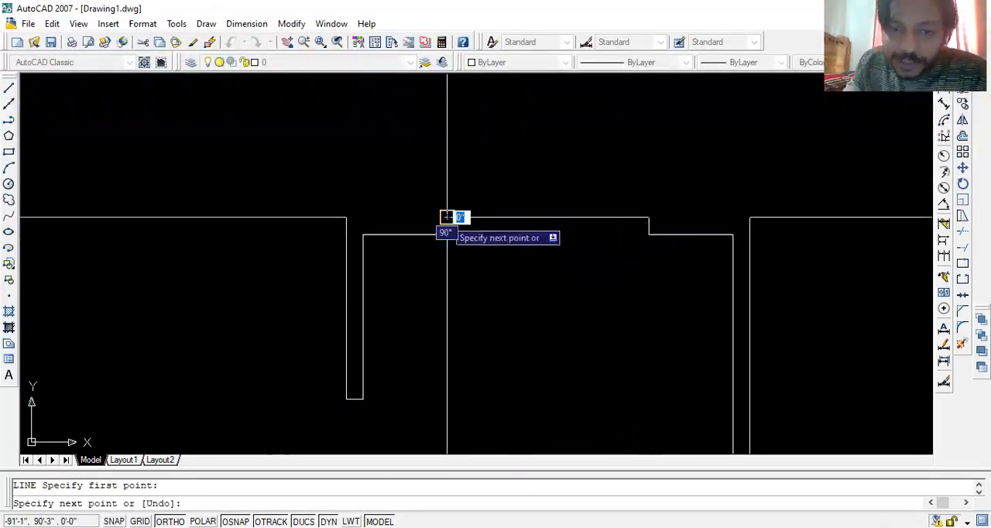
{"action": "left_click", "coordinate": [648, 217]}
{"action": "key", "text": "Return"}
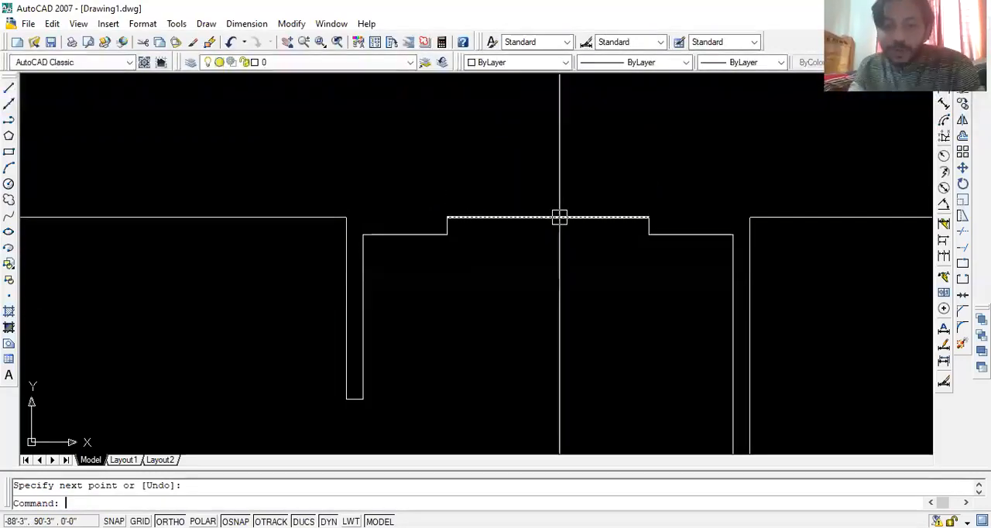
- Offset the line across the top window opening 5 inches down to the wall's inner face
{"action": "type", "text": "o"}
{"action": "key", "text": "Return"}
{"action": "type", "text": "2"}
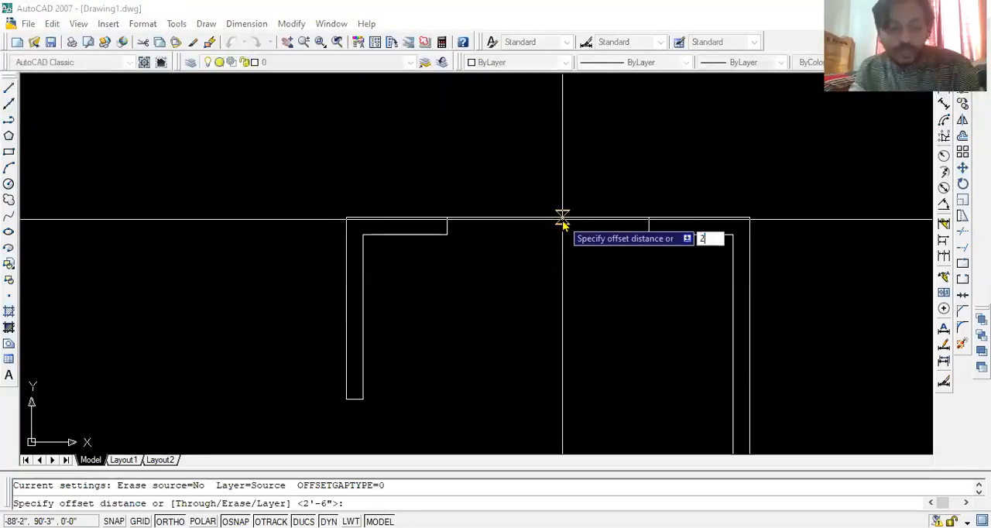
{"action": "key", "text": "Return"}
{"action": "key", "text": "Return"}
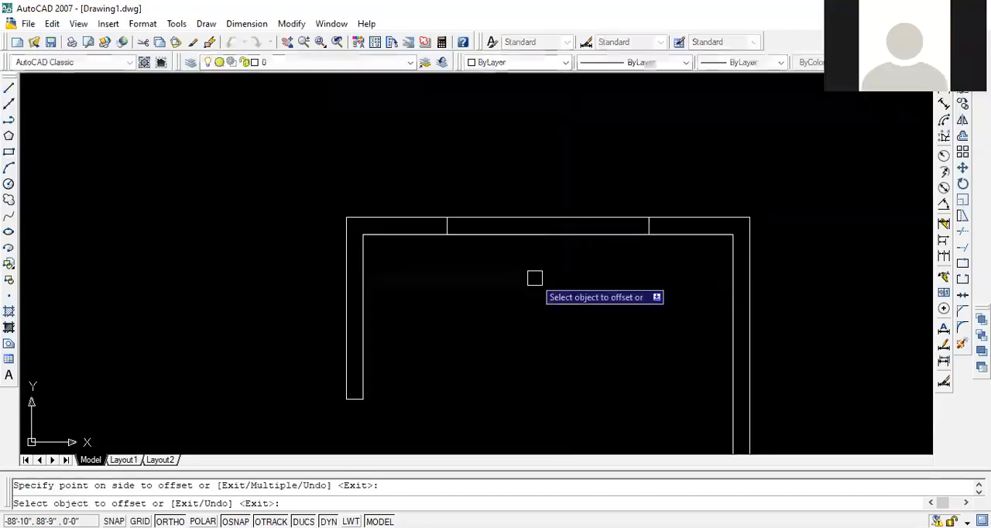
{"action": "key", "text": "Return"}
{"action": "key", "text": "Return"}
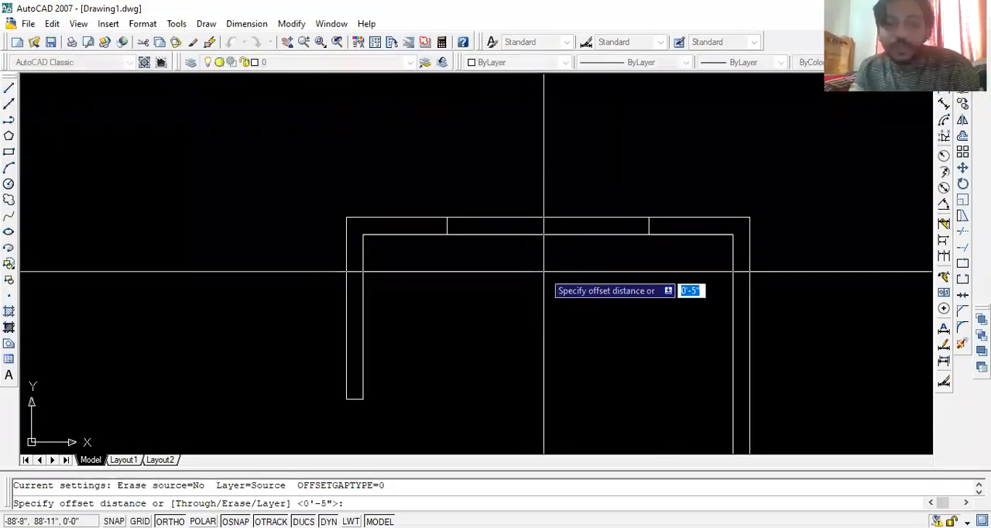
- Offset the top window's inner and outer lines 2 inches inward into the wall thickness to form the glazing lines
{"action": "type", "text": "4"}
{"action": "key", "text": "Return"}
{"action": "left_click", "coordinate": [554, 233]}
{"action": "left_click", "coordinate": [563, 208]}
{"action": "left_click", "coordinate": [564, 217]}
{"action": "left_click", "coordinate": [535, 277]}
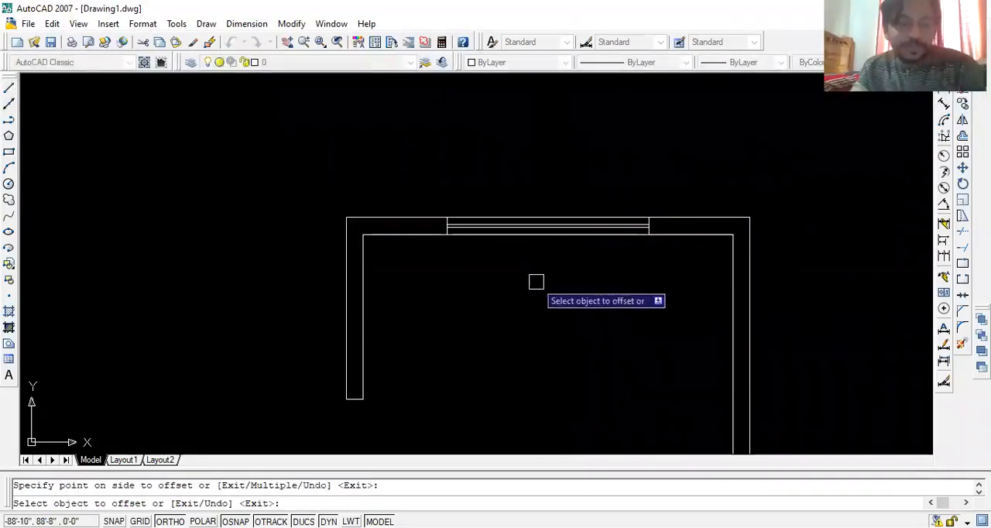
{"action": "key", "text": "Escape"}
- Draw a vertical line across the left wall's window opening, joining the inner corners of the two wall ends
{"action": "middle_click_drag", "start_coordinate": [534, 286], "coordinate": [554, 277]}
{"action": "middle_click_drag", "start_coordinate": [381, 388], "coordinate": [478, 169]}
{"action": "type", "text": "l"}
{"action": "key", "text": "Return"}
{"action": "left_click", "coordinate": [479, 168]}
{"action": "left_click", "coordinate": [480, 372]}
{"action": "key", "text": "Return"}
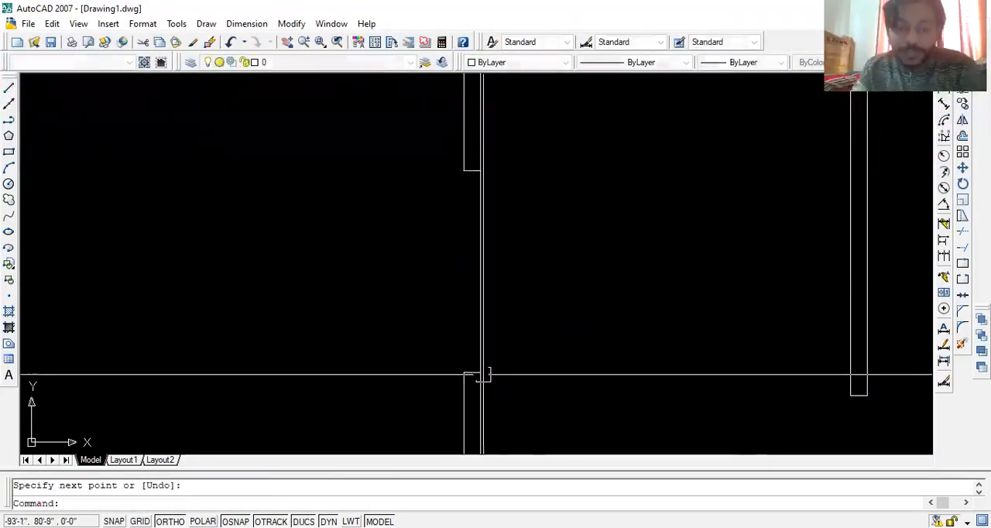
- Offset the line across the left window opening 5 inches outward to the wall's outer face
{"action": "type", "text": "o"}
{"action": "key", "text": "Return"}
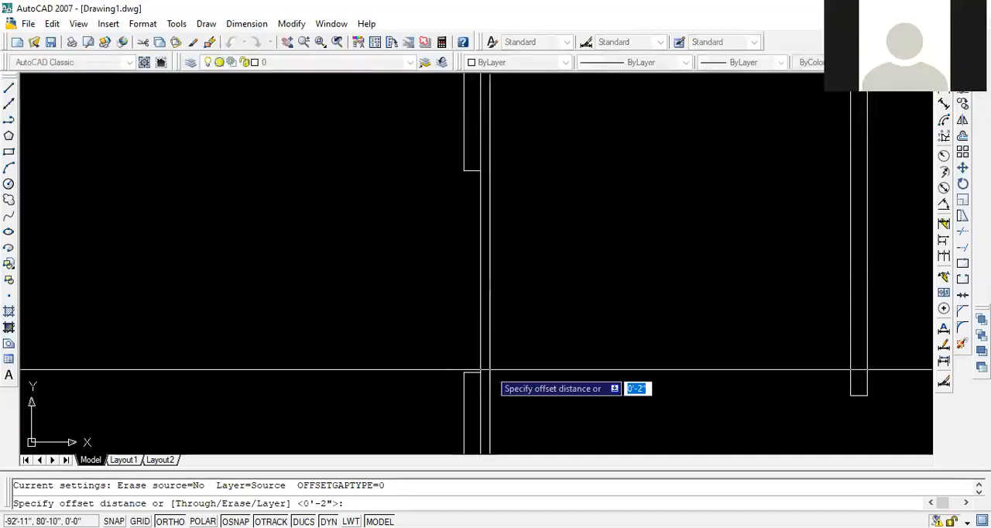
{"action": "type", "text": "5"}
{"action": "key", "text": "Return"}
{"action": "left_click", "coordinate": [479, 309]}
{"action": "left_click", "coordinate": [413, 285]}
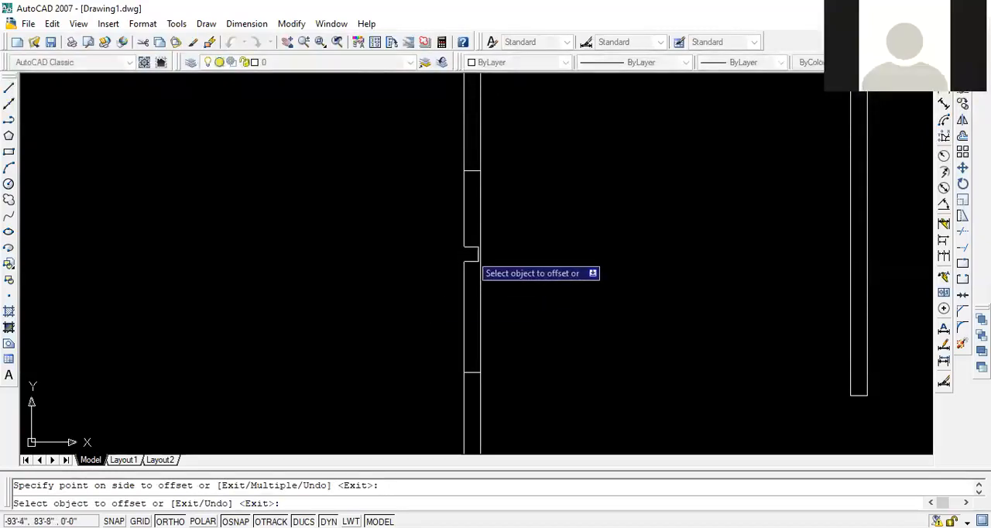
{"action": "key", "text": "Return"}
- Offset the left window's outer and inner lines 2 inches toward each other to form the glazing lines
{"action": "key", "text": "Return"}
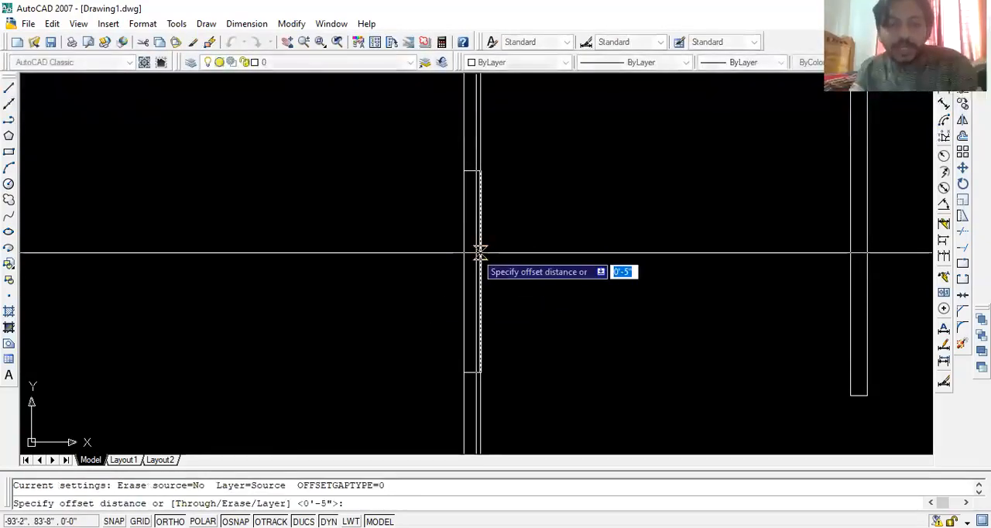
{"action": "type", "text": "2"}
{"action": "key", "text": "Return"}
{"action": "left_click", "coordinate": [464, 254]}
{"action": "left_click", "coordinate": [469, 254]}
{"action": "left_click", "coordinate": [480, 250]}
{"action": "left_click", "coordinate": [397, 269]}
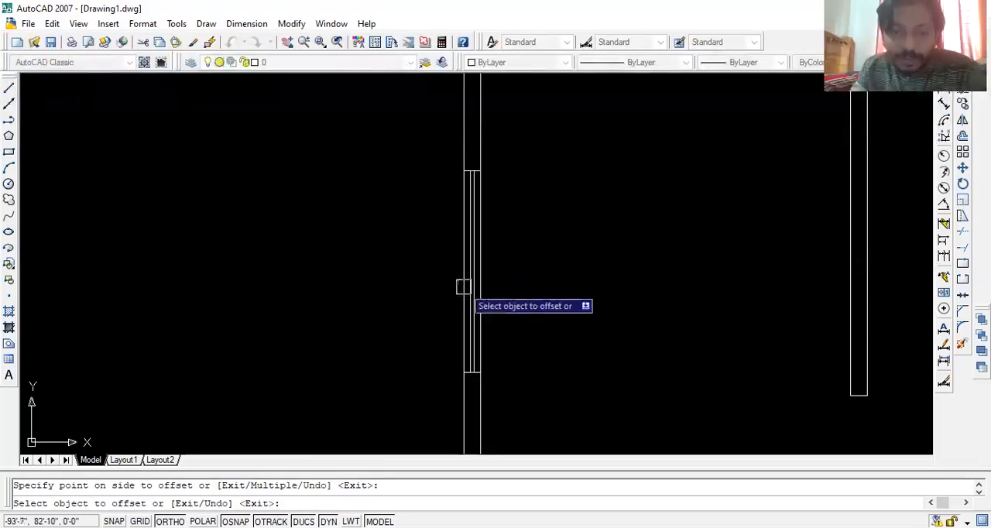
{"action": "scroll", "coordinate": [472, 284], "scroll_direction": "up", "scroll_amount": 4}
{"action": "scroll", "coordinate": [519, 248], "scroll_direction": "down", "scroll_amount": 6}
{"action": "middle_click_drag", "start_coordinate": [519, 249], "coordinate": [483, 291]}
{"action": "key", "text": "Escape"}
{"action": "key", "text": "Escape"}
- Set the colour of the left wall's window lines to Cyan
{"action": "left_click", "coordinate": [573, 235]}
{"action": "left_click", "coordinate": [493, 246]}
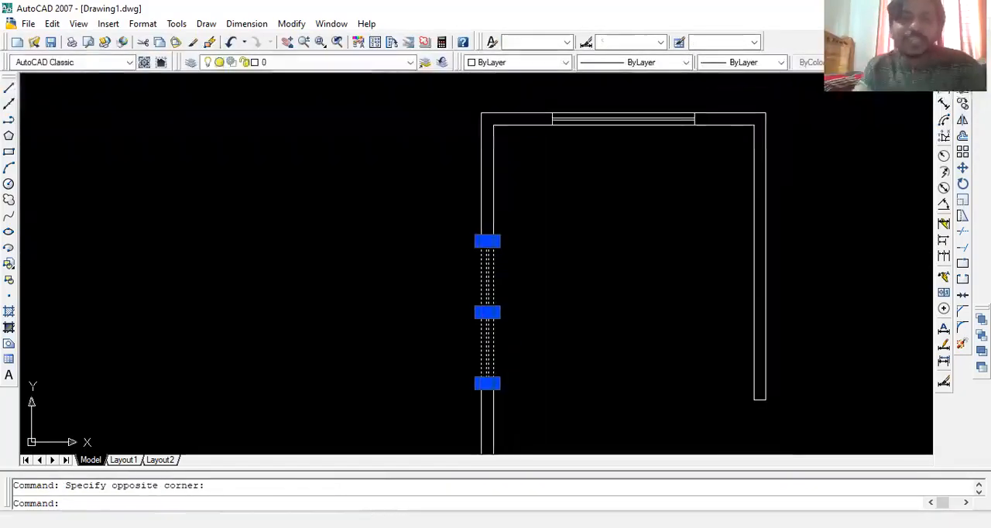
{"action": "left_click", "coordinate": [499, 65]}
{"action": "left_click", "coordinate": [486, 135]}
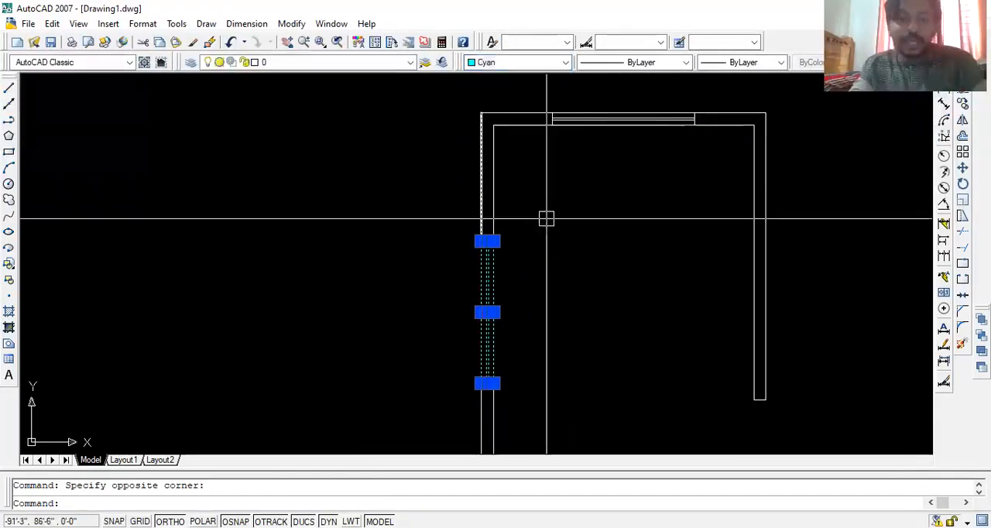
{"action": "key", "text": "Escape"}
- Set the colour of the top wall's window lines to Cyan
{"action": "middle_click_drag", "start_coordinate": [533, 232], "coordinate": [322, 238]}
{"action": "scroll", "coordinate": [418, 169], "scroll_direction": "down", "scroll_amount": 2}
{"action": "scroll", "coordinate": [418, 170], "scroll_direction": "up", "scroll_amount": 2}
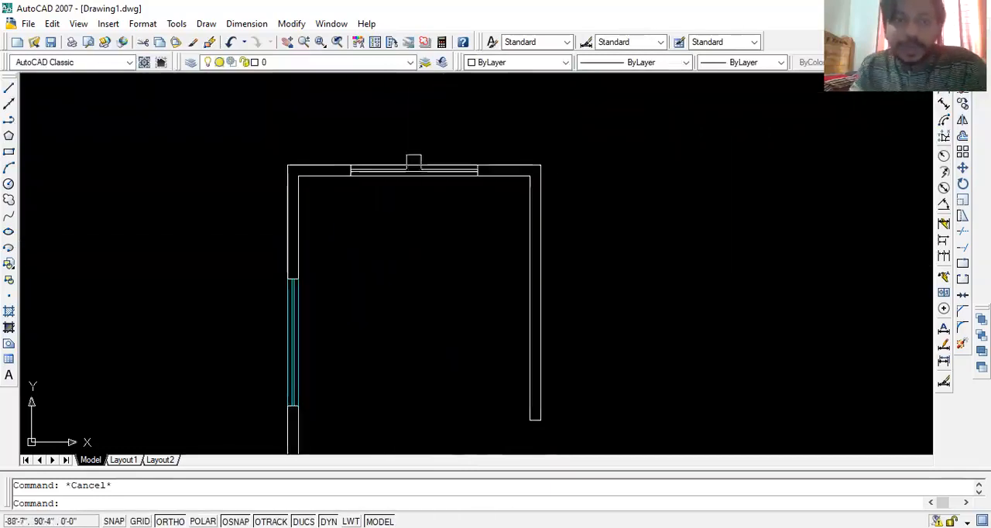
{"action": "left_click", "coordinate": [434, 132]}
{"action": "left_click", "coordinate": [413, 198]}
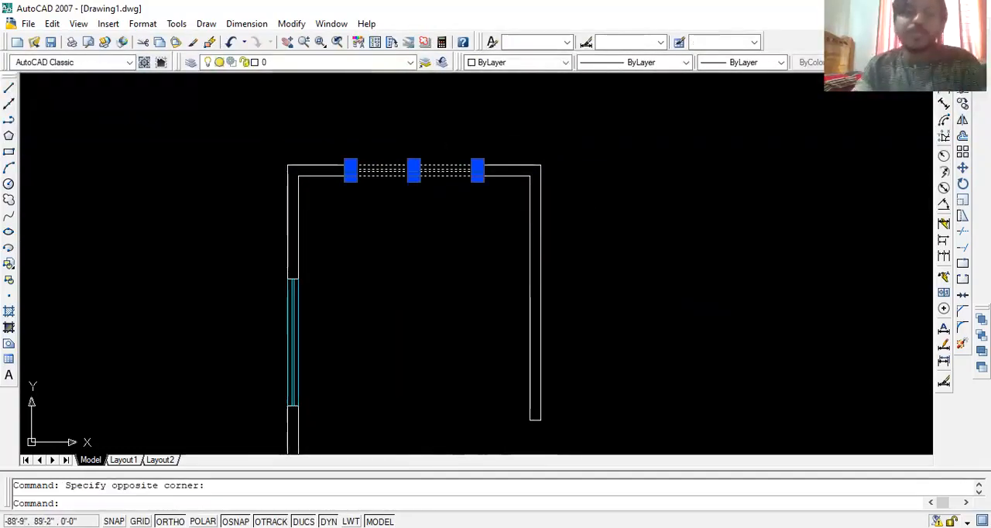
{"action": "left_click", "coordinate": [506, 64]}
{"action": "left_click", "coordinate": [489, 135]}
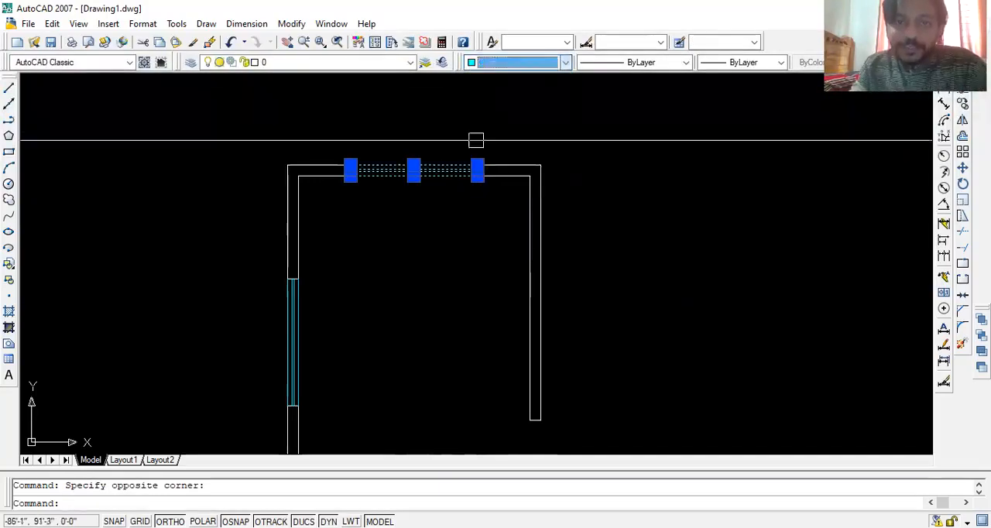
{"action": "key", "text": "Escape"}
- Start a polyline at the outer end of the bottom wall's inner face, at the door opening
{"action": "scroll", "coordinate": [489, 279], "scroll_direction": "down", "scroll_amount": 2}
{"action": "middle_click_drag", "start_coordinate": [490, 280], "coordinate": [510, 174]}
{"action": "scroll", "coordinate": [511, 256], "scroll_direction": "up", "scroll_amount": 3}
{"action": "middle_click_drag", "start_coordinate": [511, 258], "coordinate": [492, 250]}
{"action": "middle_click_drag", "start_coordinate": [551, 261], "coordinate": [563, 343]}
{"action": "middle_click_drag", "start_coordinate": [568, 310], "coordinate": [587, 274]}
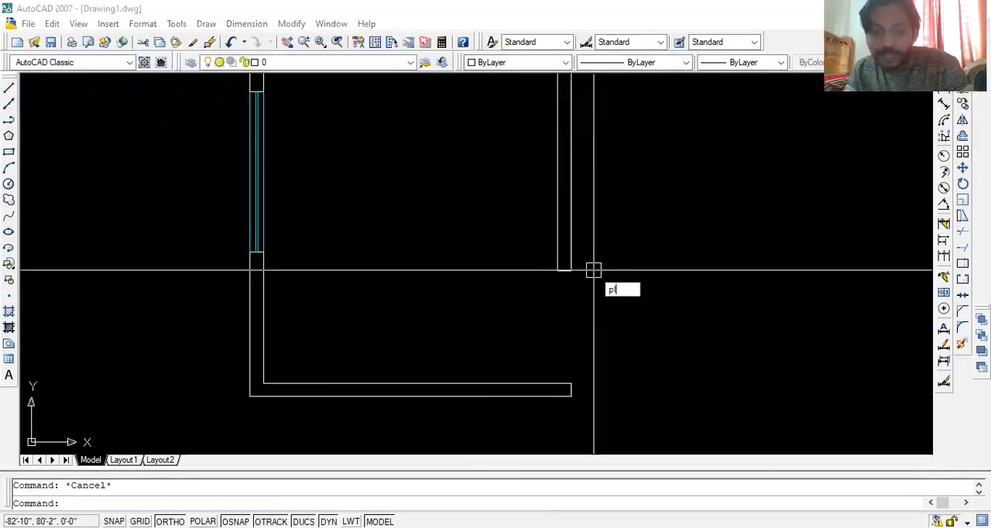
{"action": "key", "text": "Return"}
{"action": "scroll", "coordinate": [590, 279], "scroll_direction": "up", "scroll_amount": 3}
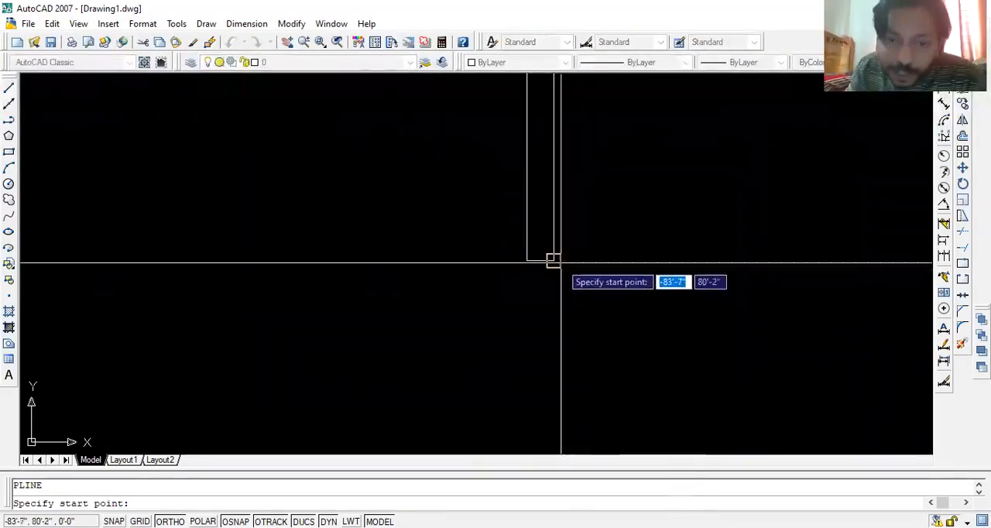
{"action": "middle_click_drag", "start_coordinate": [580, 414], "coordinate": [596, 264]}
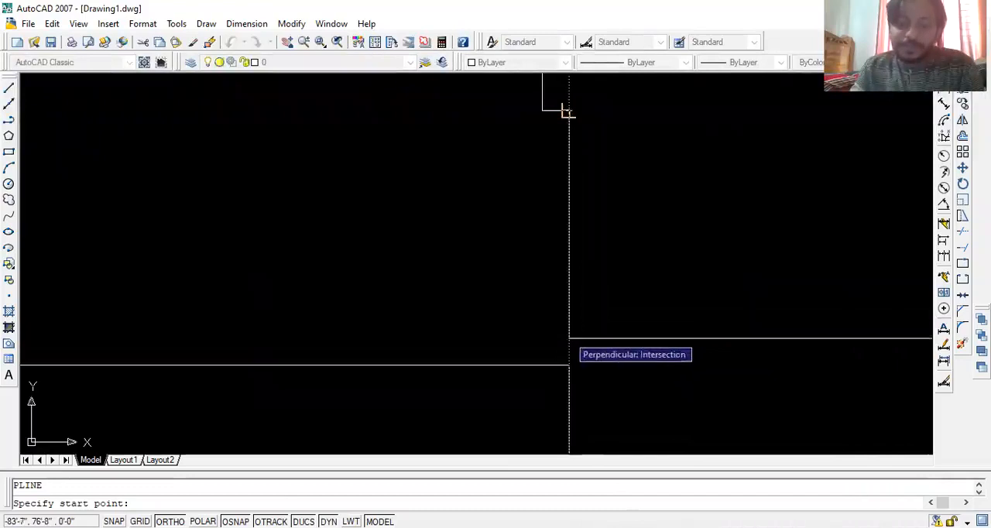
{"action": "left_click", "coordinate": [569, 338]}
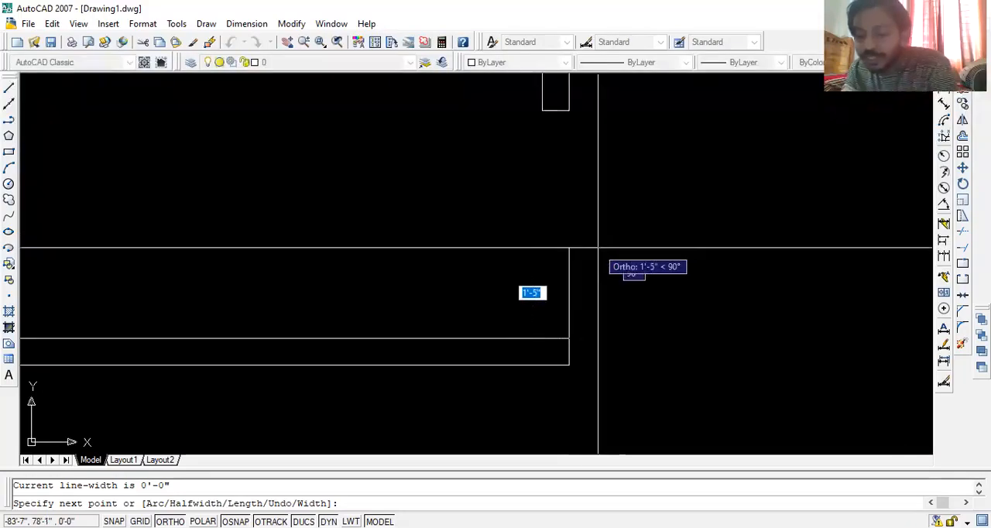
{"action": "type", "text": "2"}
{"action": "key", "text": "Return"}
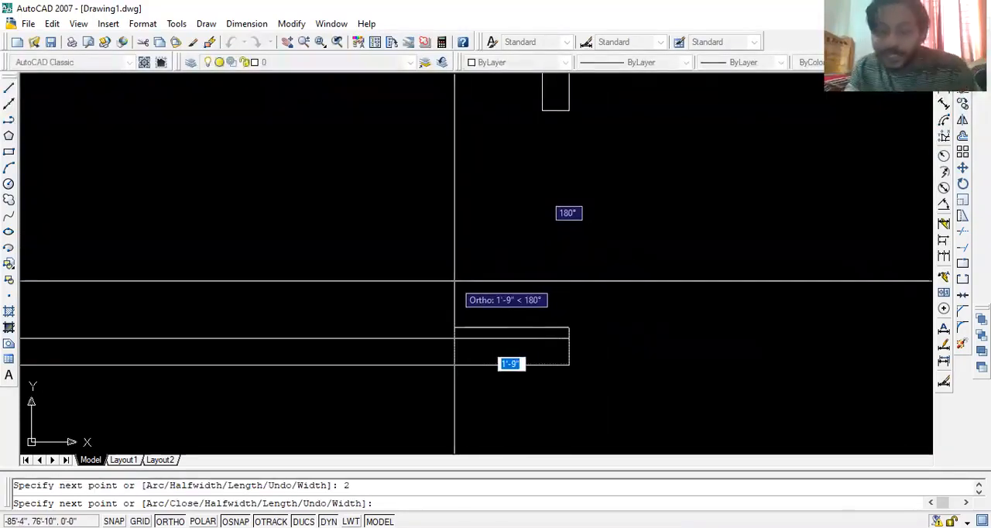
{"action": "type", "text": "3"}
{"action": "key", "text": "Return"}
{"action": "type", "text": "u"}
{"action": "key", "text": "Return"}
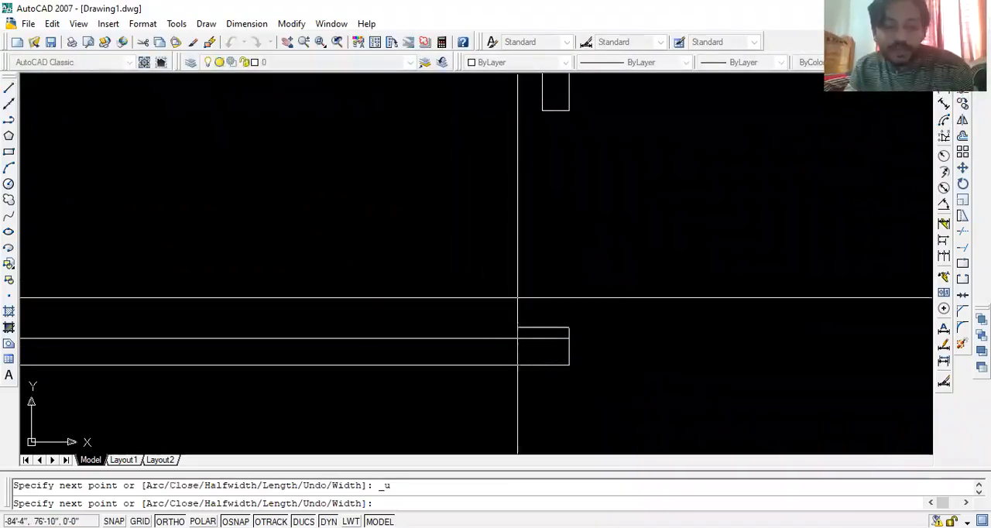
{"action": "type", "text": "u"}
{"action": "key", "text": "Return"}
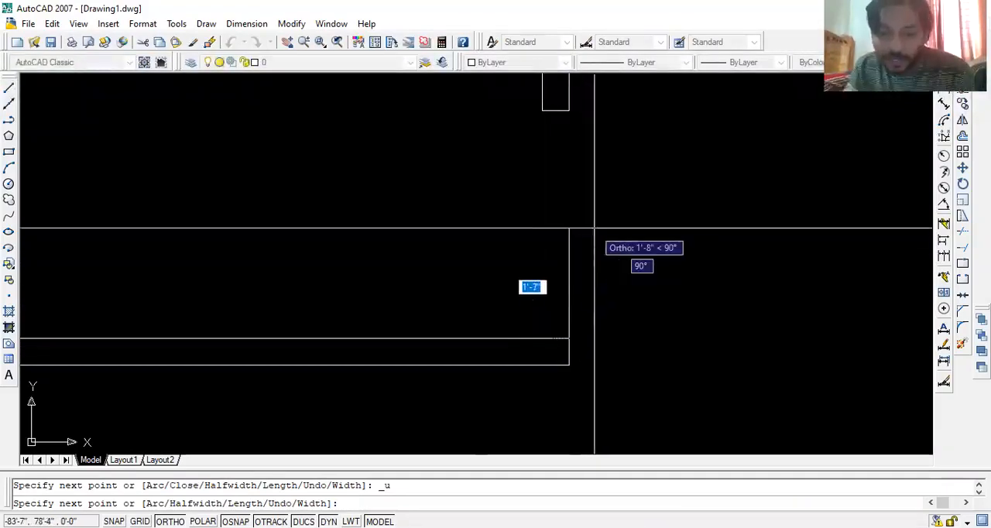
- Draw the stepped door-frame polyline 2 inches up, 3 left, 1 down, 2 left and 1 down, and close it along the wall face
{"action": "type", "text": "2"}
{"action": "key", "text": "Return"}
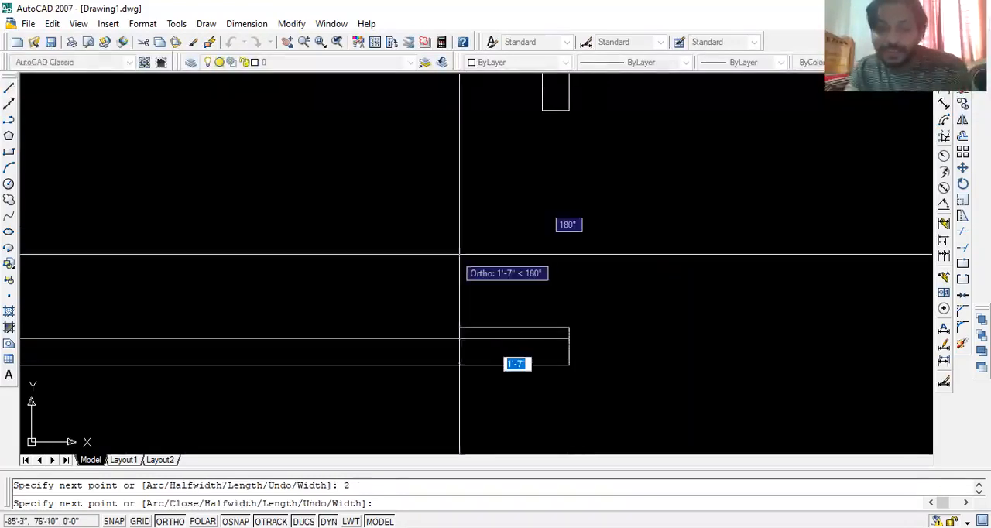
{"action": "type", "text": "3"}
{"action": "key", "text": "Return"}
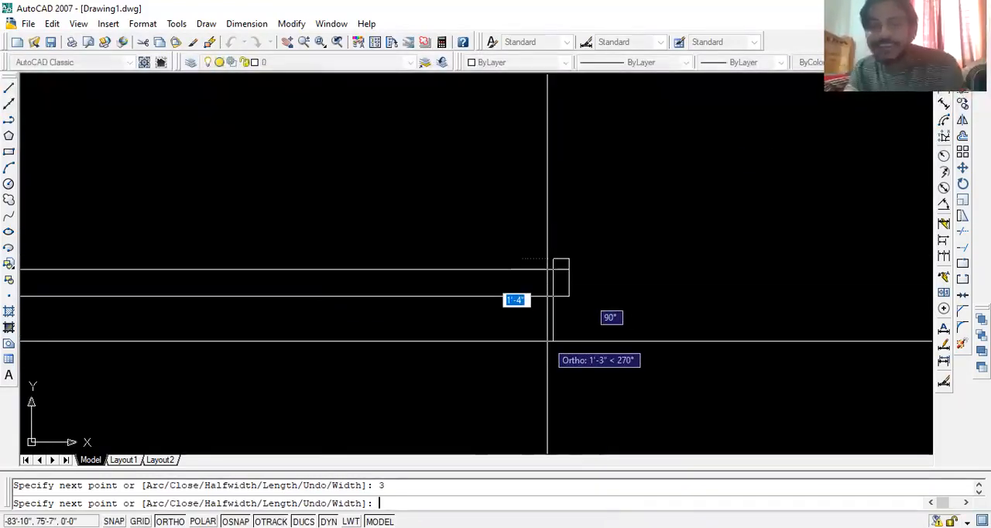
{"action": "type", "text": "1"}
{"action": "key", "text": "Return"}
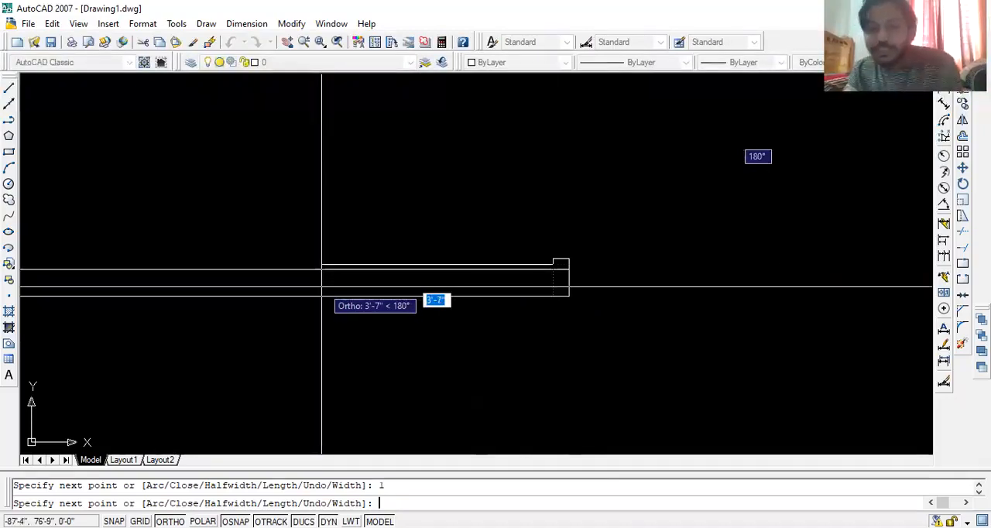
{"action": "type", "text": "2"}
{"action": "key", "text": "Return"}
{"action": "type", "text": "1"}
{"action": "key", "text": "Return"}
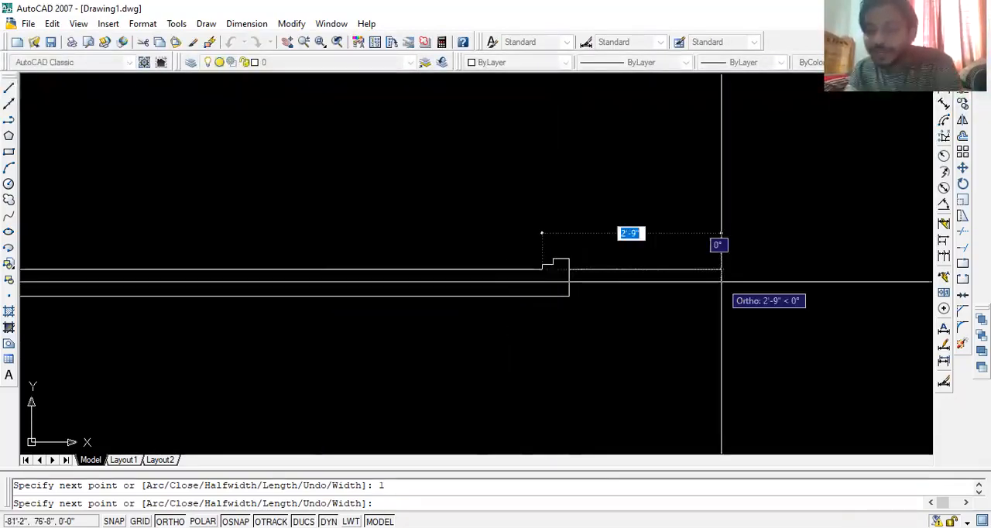
{"action": "key", "text": "Return"}
{"action": "key", "text": "Escape"}
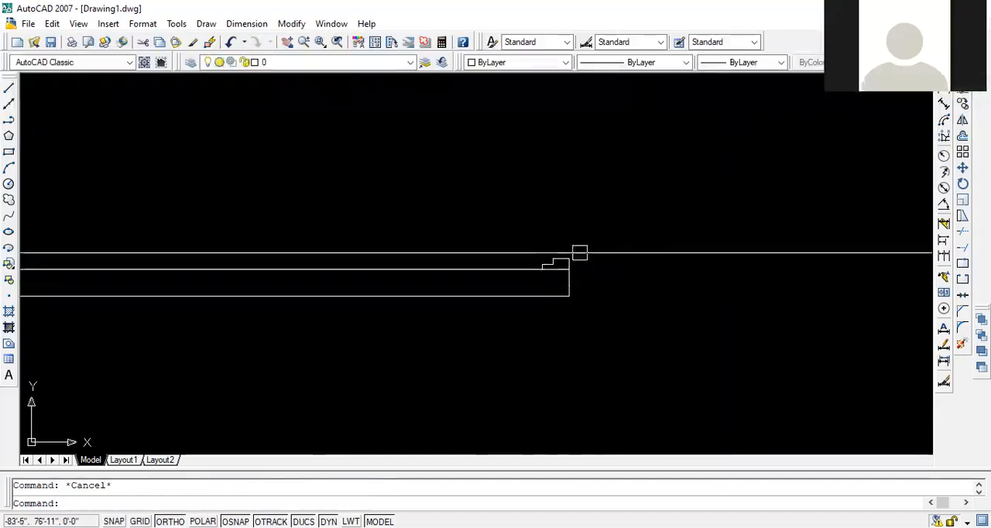
- Set the colour of the stepped door-frame profile on the bottom wall to Magenta
{"action": "scroll", "coordinate": [570, 253], "scroll_direction": "up", "scroll_amount": 4}
{"action": "left_click", "coordinate": [630, 216]}
{"action": "left_click", "coordinate": [527, 267]}
{"action": "middle_click_drag", "start_coordinate": [491, 173], "coordinate": [513, 292]}
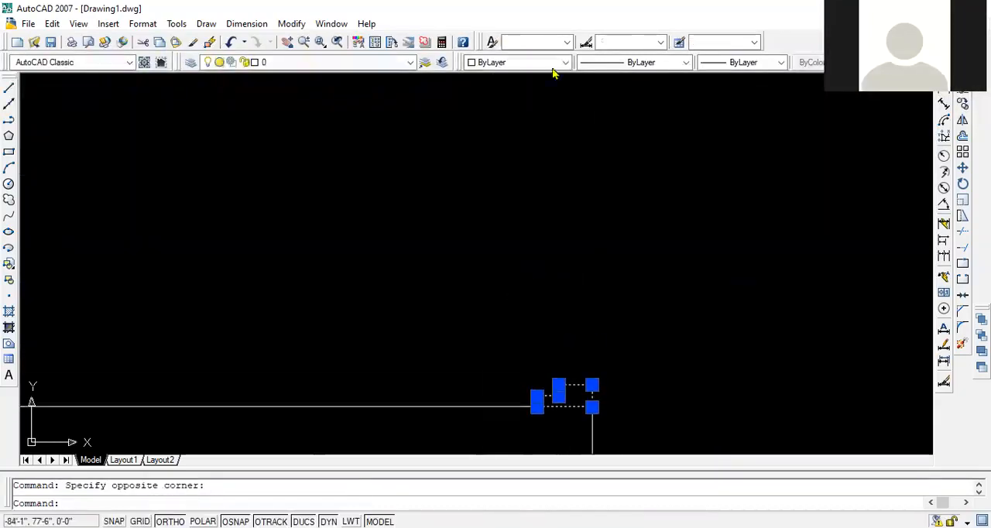
{"action": "left_click", "coordinate": [531, 62]}
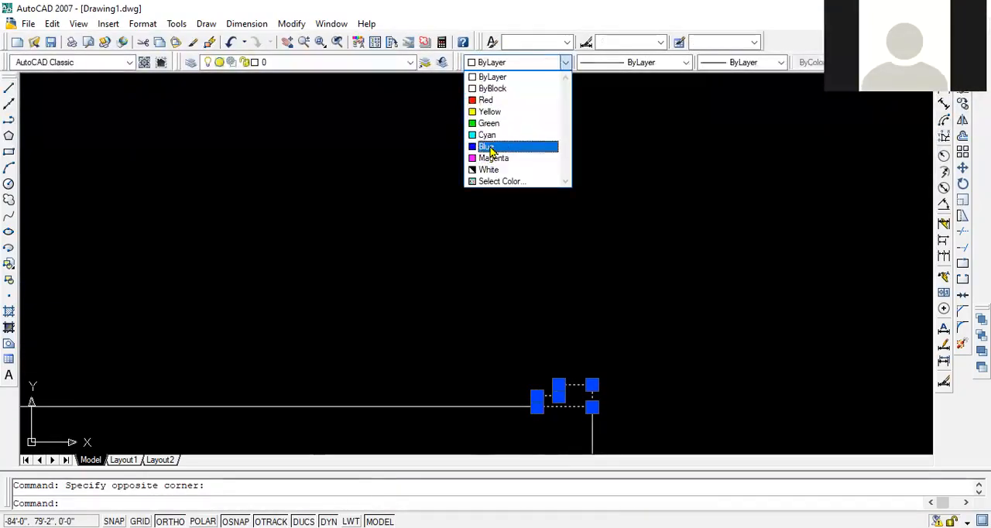
{"action": "left_click", "coordinate": [489, 146]}
{"action": "left_click", "coordinate": [520, 62]}
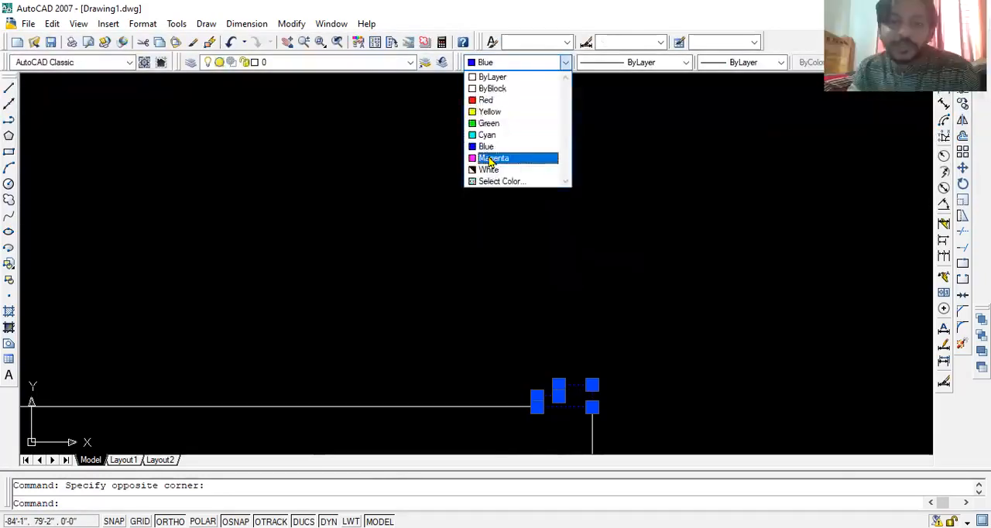
{"action": "left_click", "coordinate": [491, 158]}
{"action": "key", "text": "Escape"}
{"action": "scroll", "coordinate": [581, 284], "scroll_direction": "down", "scroll_amount": 5}
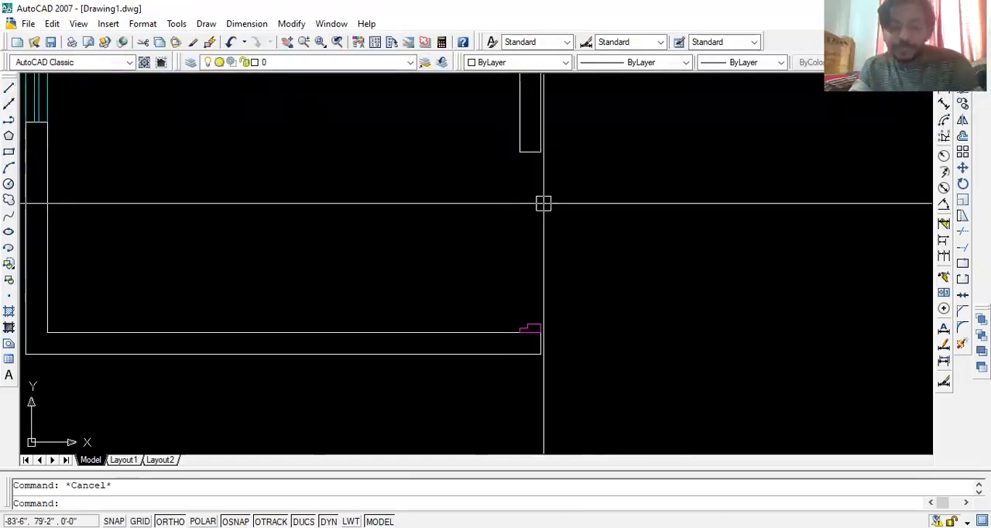
- Draw a vertical helper line across the door opening, from the bottom wall's inner face to the outer corner of the wall end above
{"action": "scroll", "coordinate": [534, 329], "scroll_direction": "up", "scroll_amount": 3}
{"action": "type", "text": "l"}
{"action": "key", "text": "Return"}
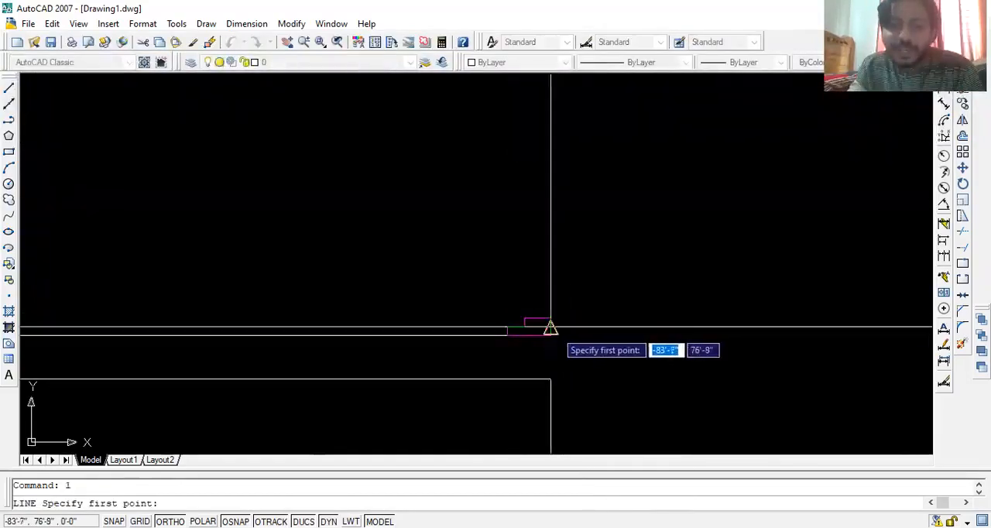
{"action": "left_click", "coordinate": [551, 335]}
{"action": "middle_click_drag", "start_coordinate": [568, 159], "coordinate": [587, 281]}
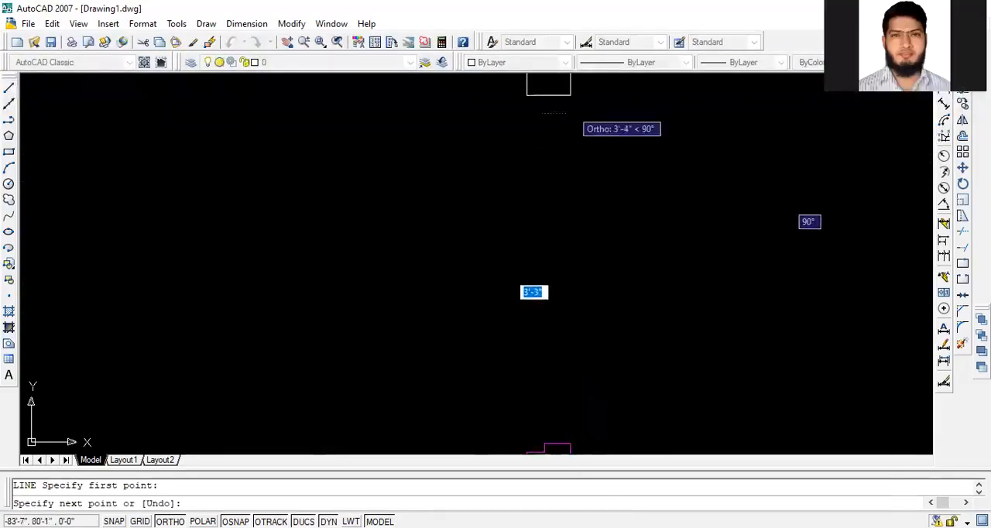
{"action": "key", "text": "Return"}
{"action": "scroll", "coordinate": [623, 232], "scroll_direction": "down", "scroll_amount": 3}
{"action": "scroll", "coordinate": [596, 306], "scroll_direction": "up", "scroll_amount": 4}
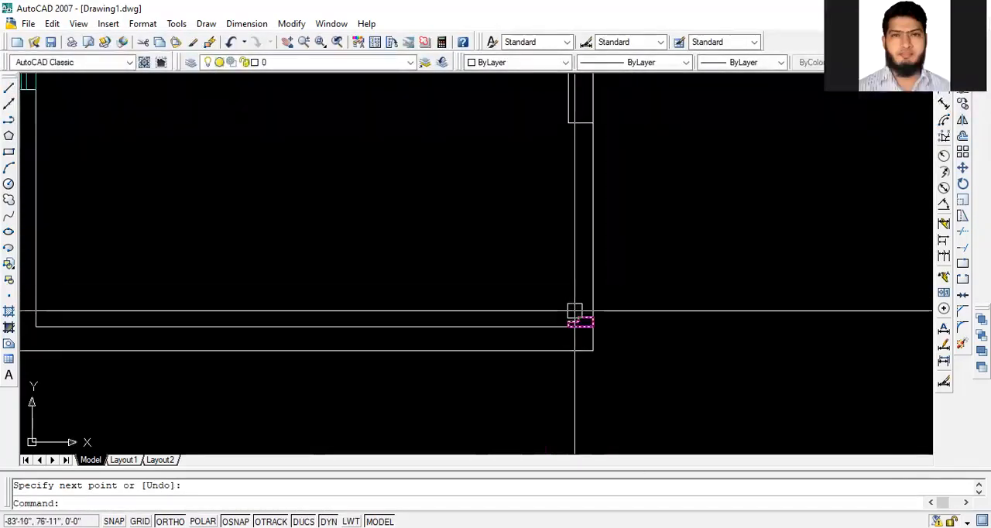
- Mirror the magenta frame profile about the helper line's midpoint to the upper side of the door opening, and delete the helper line
{"action": "left_click", "coordinate": [580, 318]}
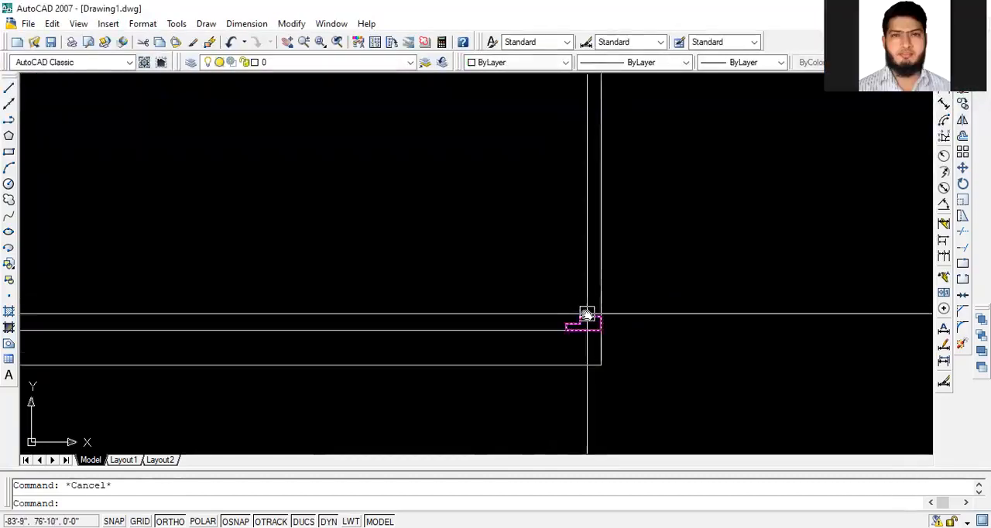
{"action": "middle_click_drag", "start_coordinate": [586, 316], "coordinate": [528, 372]}
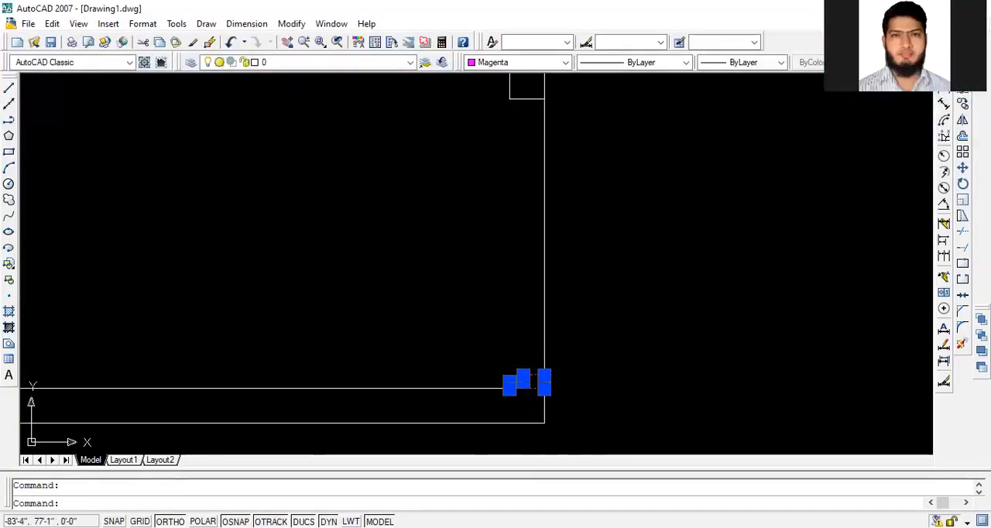
{"action": "type", "text": "mi"}
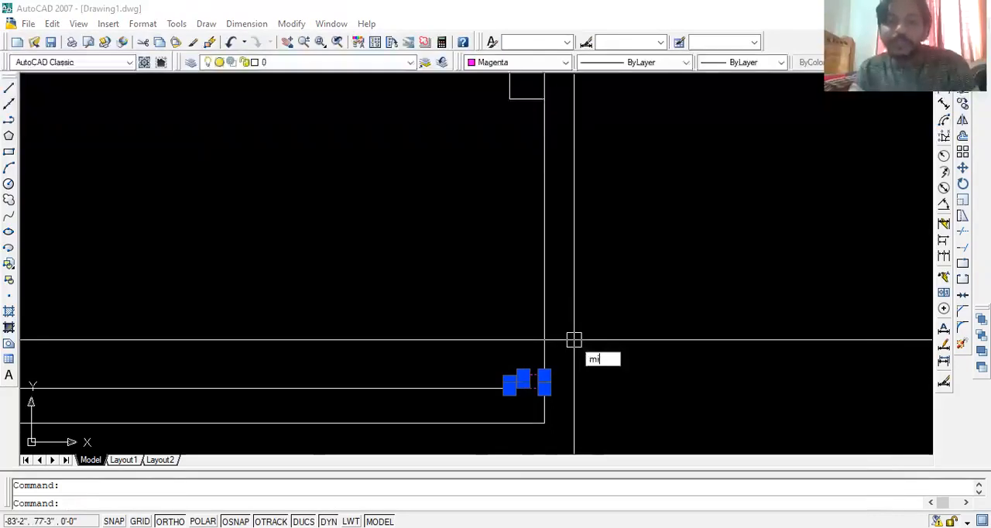
{"action": "key", "text": "Return"}
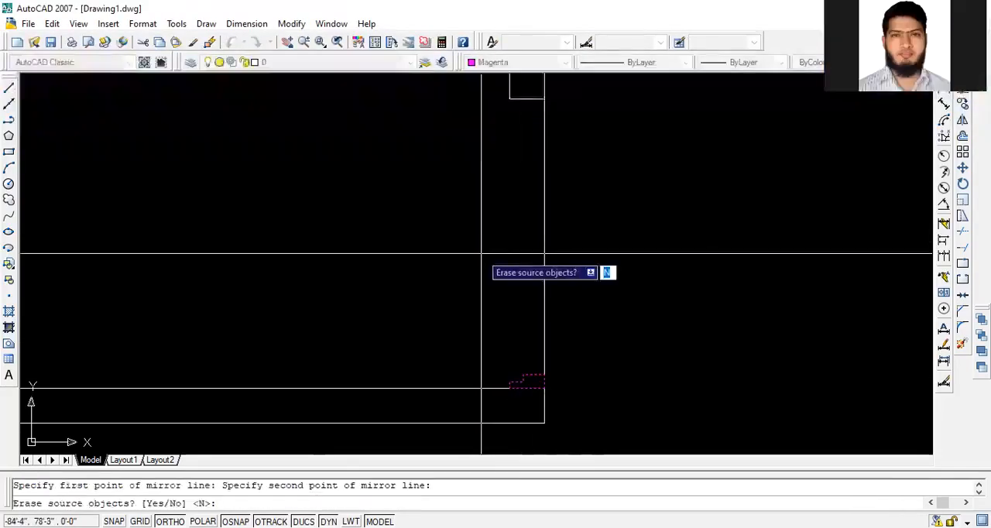
- Draw a separate copy of the stepped frame profile outside the room as a polyline: 2 inches right, 3 up, 1 left, 2 up, 1 left
{"action": "key", "text": "Return"}
{"action": "left_click", "coordinate": [582, 222]}
{"action": "left_click", "coordinate": [420, 239]}
{"action": "key", "text": "Delete"}
{"action": "middle_click_drag", "start_coordinate": [558, 351], "coordinate": [465, 350]}
{"action": "middle_click_drag", "start_coordinate": [514, 321], "coordinate": [422, 339]}
{"action": "type", "text": "pl"}
{"action": "key", "text": "Return"}
{"action": "middle_click_drag", "start_coordinate": [503, 325], "coordinate": [343, 357]}
{"action": "left_click", "coordinate": [525, 294]}
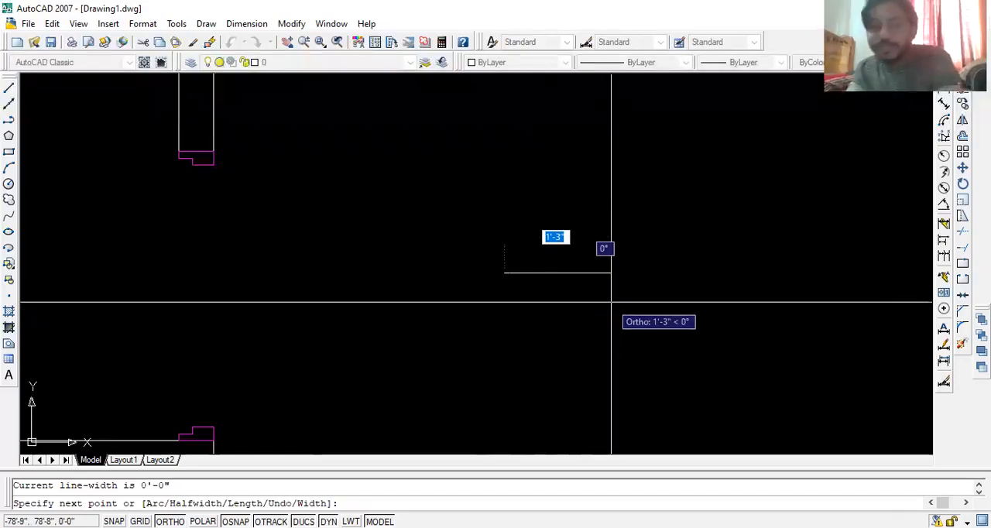
{"action": "type", "text": "2"}
{"action": "key", "text": "Return"}
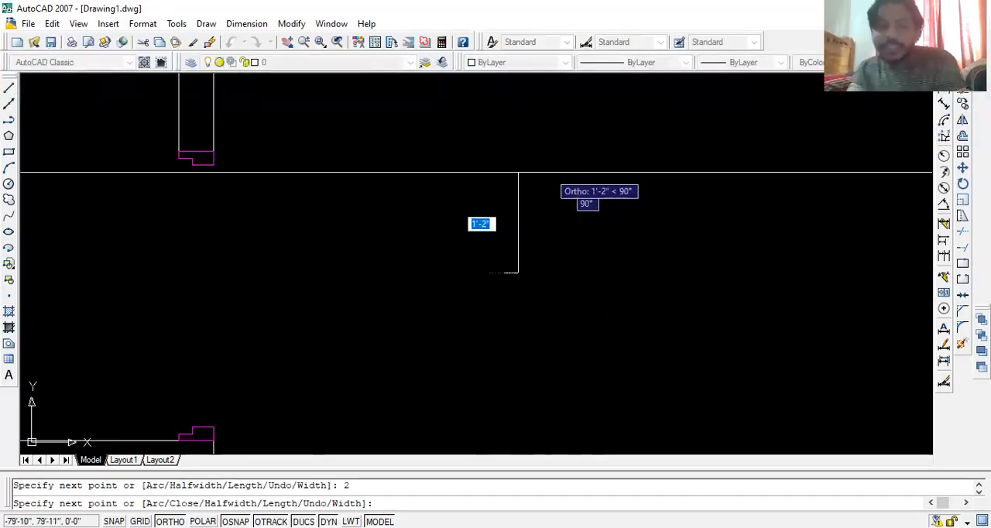
{"action": "type", "text": "3"}
{"action": "key", "text": "Return"}
{"action": "type", "text": "1"}
{"action": "key", "text": "Return"}
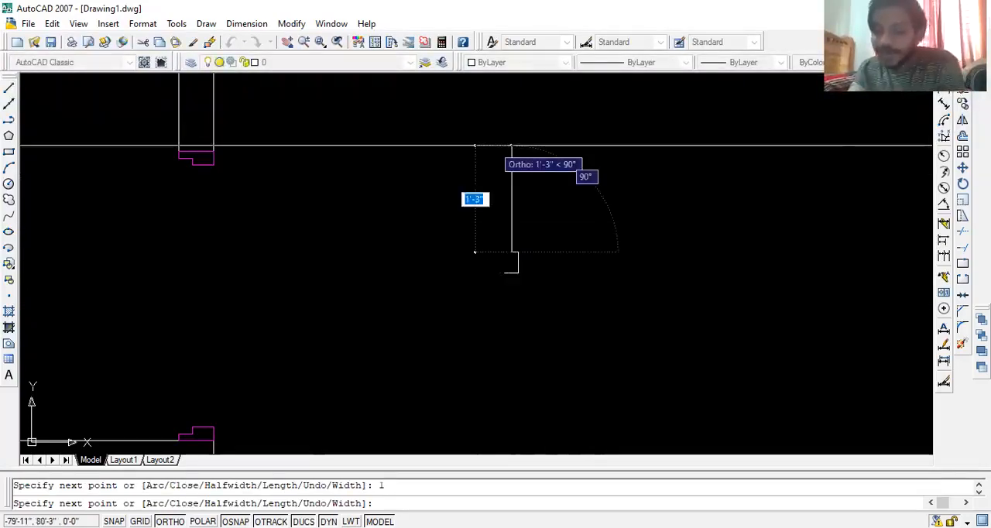
{"action": "type", "text": "2"}
{"action": "key", "text": "Return"}
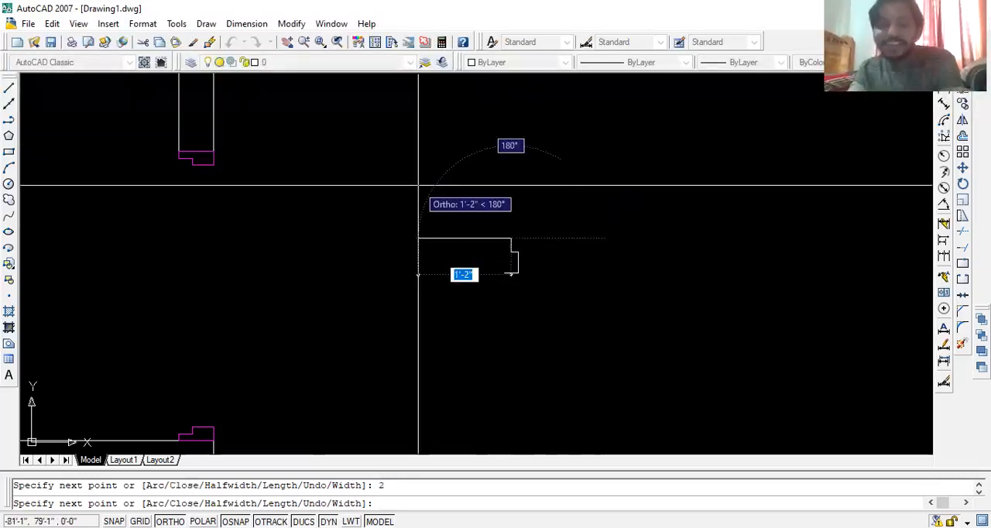
{"action": "type", "text": "1"}
{"action": "key", "text": "Return"}
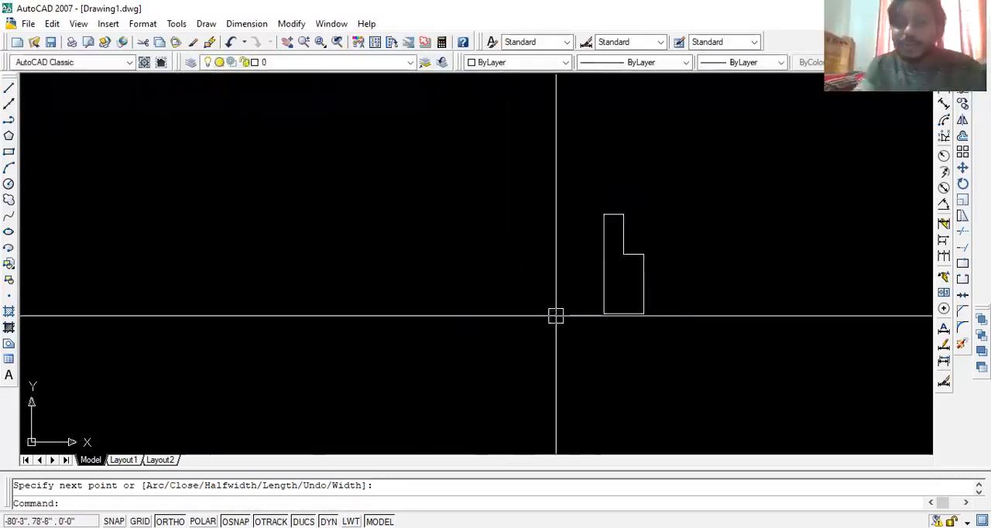
- Add vertical linear dimensions to the upper and lower parts of the sample profile's stepped side
{"action": "scroll", "coordinate": [460, 252], "scroll_direction": "up", "scroll_amount": 3}
{"action": "middle_click_drag", "start_coordinate": [650, 243], "coordinate": [539, 206]}
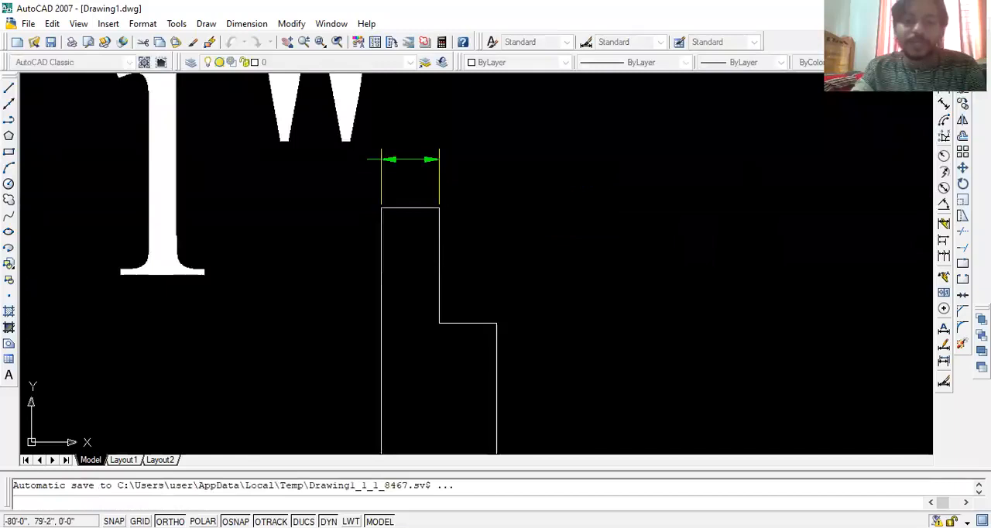
{"action": "scroll", "coordinate": [547, 246], "scroll_direction": "down", "scroll_amount": 6}
{"action": "scroll", "coordinate": [554, 246], "scroll_direction": "up", "scroll_amount": 3}
{"action": "key", "text": "space"}
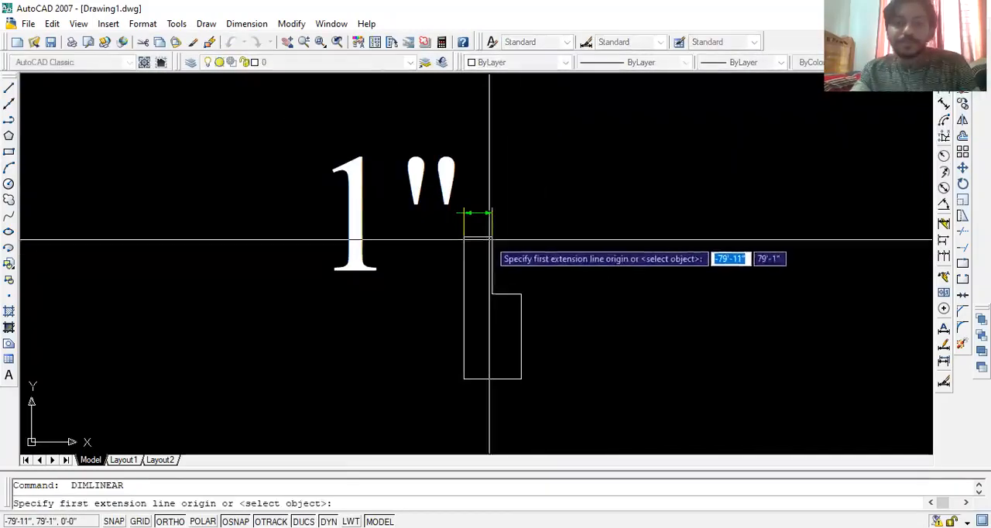
{"action": "left_click", "coordinate": [491, 238]}
{"action": "left_click", "coordinate": [491, 294]}
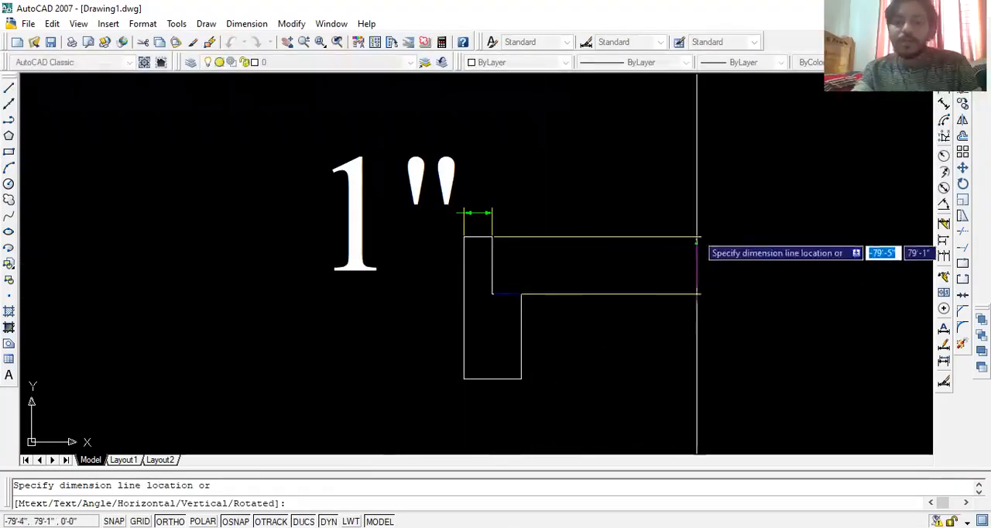
{"action": "left_click", "coordinate": [756, 266]}
{"action": "key", "text": "space"}
{"action": "left_click", "coordinate": [521, 294]}
{"action": "left_click", "coordinate": [521, 379]}
{"action": "left_click", "coordinate": [594, 370]}
- Add linear dimensions to the sample profile's bottom edge and to the full height of its straight side
{"action": "middle_click_drag", "start_coordinate": [521, 379], "coordinate": [650, 280]}
{"action": "key", "text": "space"}
{"action": "left_click", "coordinate": [651, 279]}
{"action": "left_click", "coordinate": [593, 278]}
{"action": "left_click", "coordinate": [619, 320]}
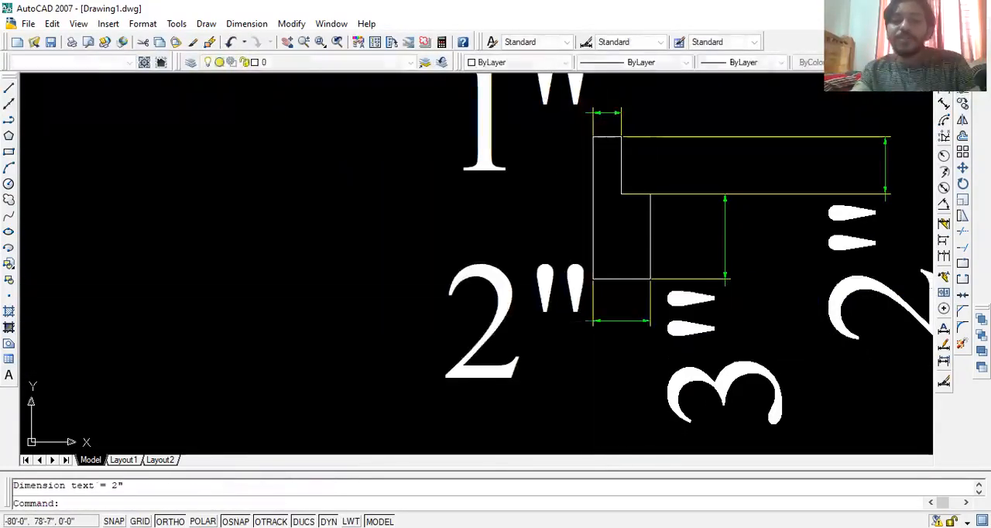
{"action": "middle_click_drag", "start_coordinate": [619, 321], "coordinate": [634, 374]}
{"action": "key", "text": "space"}
{"action": "left_click", "coordinate": [608, 190]}
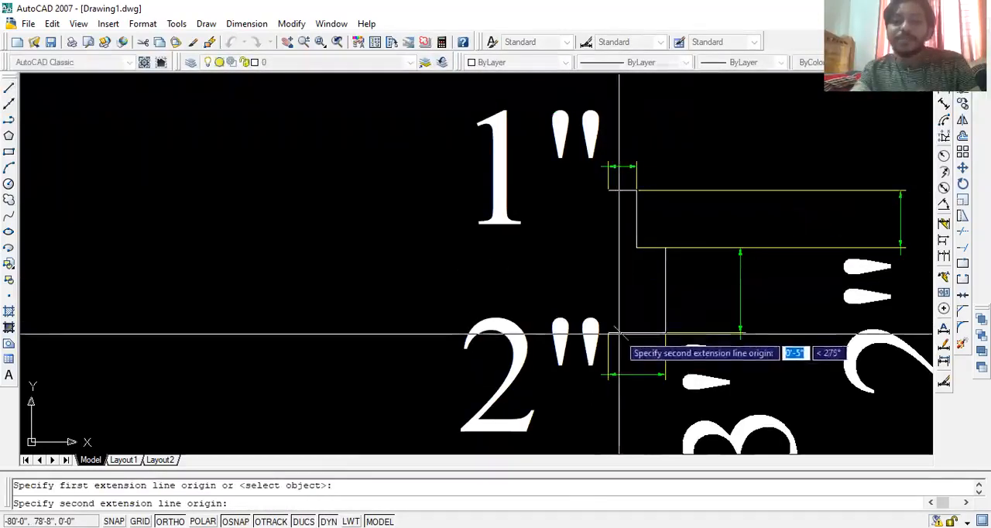
{"action": "left_click", "coordinate": [609, 332]}
{"action": "left_click", "coordinate": [611, 263]}
{"action": "scroll", "coordinate": [673, 287], "scroll_direction": "down", "scroll_amount": 8}
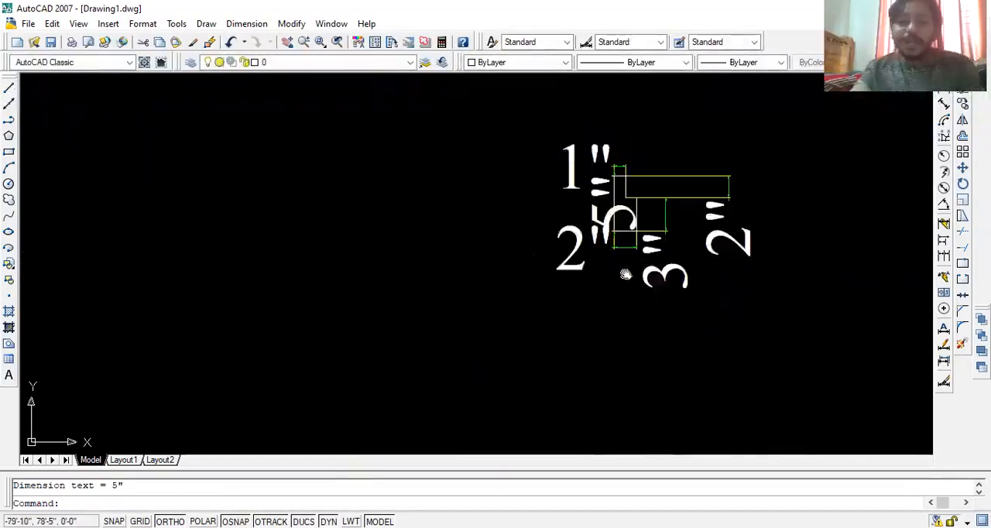
- Draw two parallel horizontal door-leaf lines, about 4 feet long, into the room from the step corners of the lower frame profile
{"action": "middle_click_drag", "start_coordinate": [703, 303], "coordinate": [722, 253]}
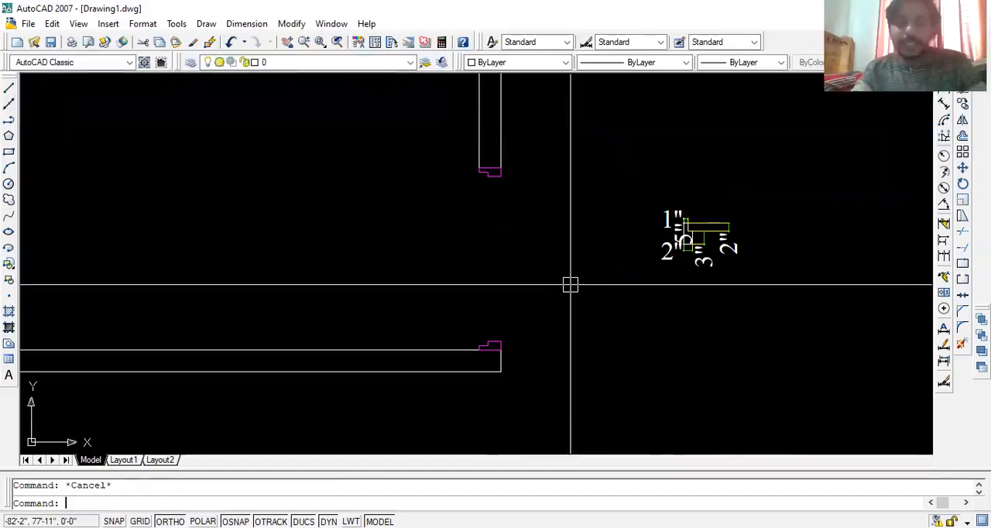
{"action": "middle_click_drag", "start_coordinate": [570, 271], "coordinate": [613, 320]}
{"action": "type", "text": "l"}
{"action": "key", "text": "Return"}
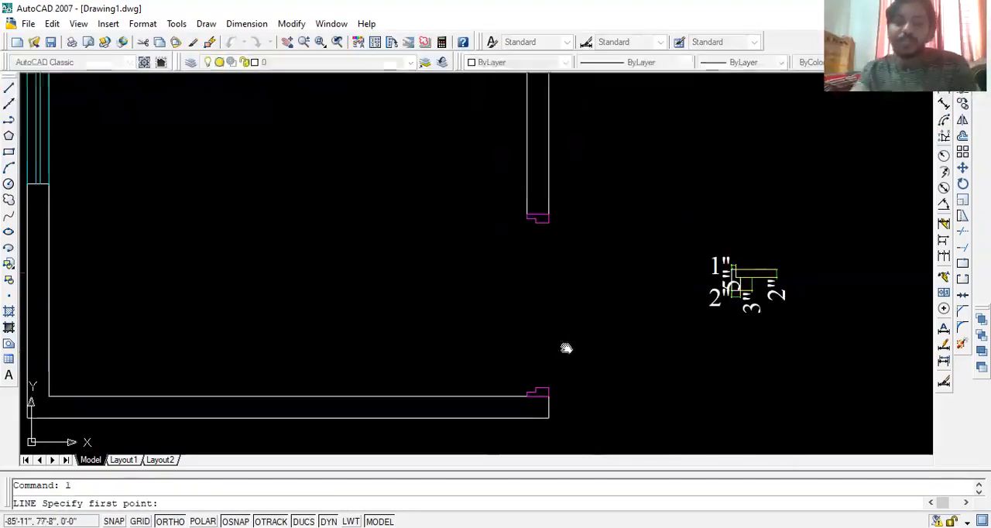
{"action": "middle_click_drag", "start_coordinate": [550, 349], "coordinate": [605, 286]}
{"action": "scroll", "coordinate": [604, 285], "scroll_direction": "up", "scroll_amount": 3}
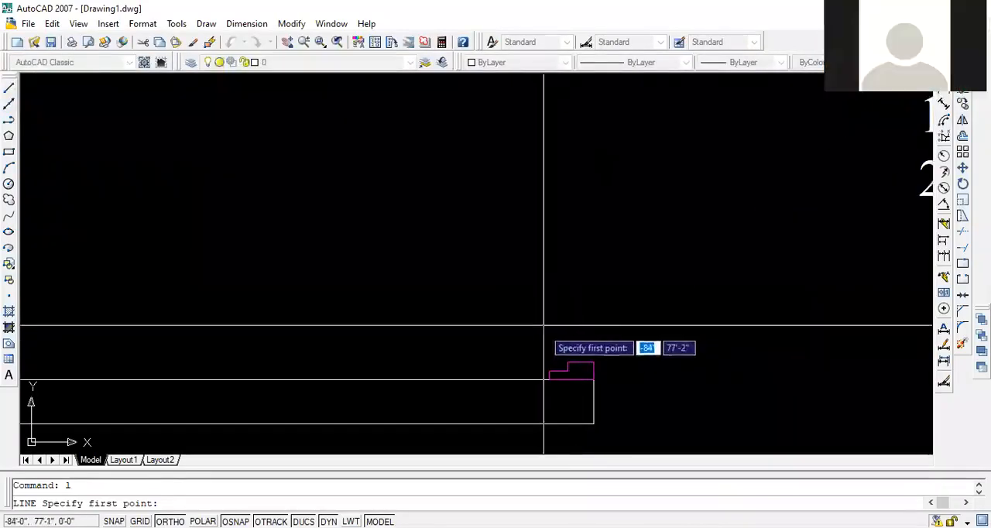
{"action": "left_click", "coordinate": [549, 371]}
{"action": "scroll", "coordinate": [580, 285], "scroll_direction": "down", "scroll_amount": 2}
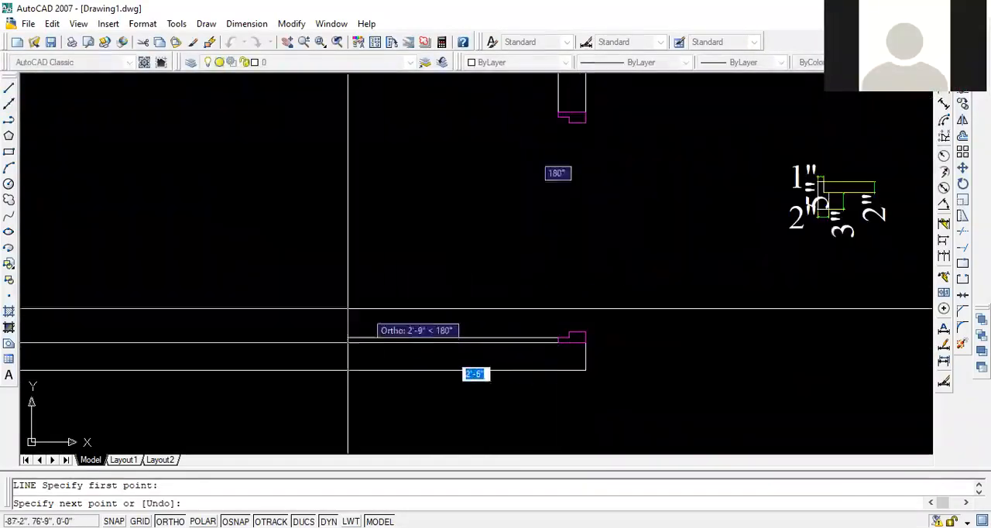
{"action": "left_click", "coordinate": [299, 300]}
{"action": "key", "text": "Return"}
{"action": "key", "text": "Return"}
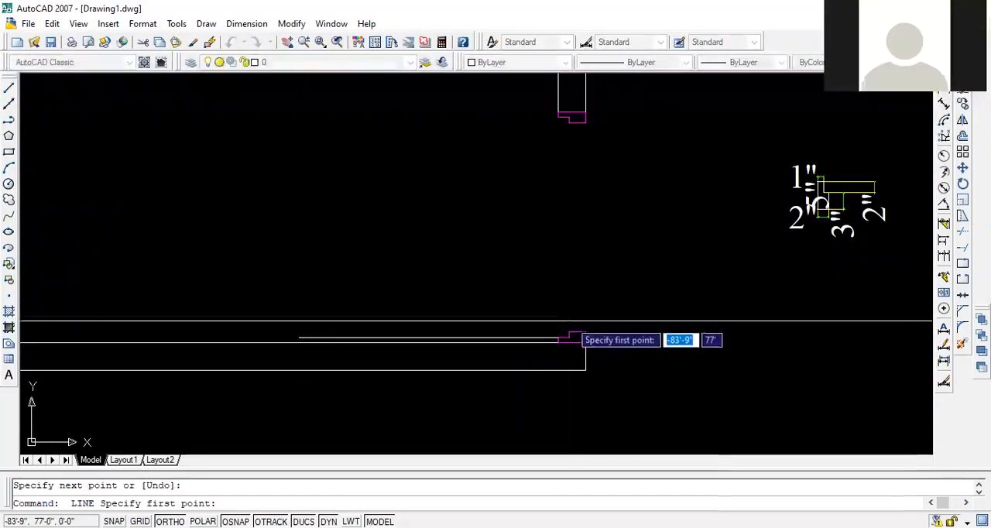
{"action": "left_click", "coordinate": [569, 334]}
{"action": "left_click", "coordinate": [300, 299]}
{"action": "key", "text": "Return"}
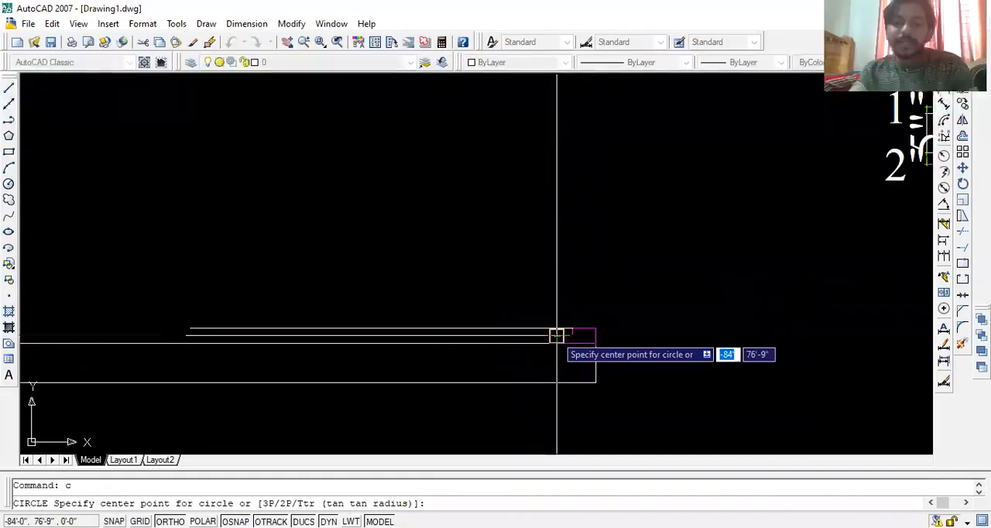
- Draw a door-swing circle centred on the lower frame's inner step corner, with its radius reaching the upper frame profile
{"action": "left_click", "coordinate": [557, 335]}
{"action": "middle_click_drag", "start_coordinate": [576, 136], "coordinate": [583, 339]}
{"action": "left_click", "coordinate": [564, 225]}
{"action": "scroll", "coordinate": [610, 273], "scroll_direction": "down", "scroll_amount": 4}
{"action": "middle_click_drag", "start_coordinate": [616, 291], "coordinate": [604, 212]}
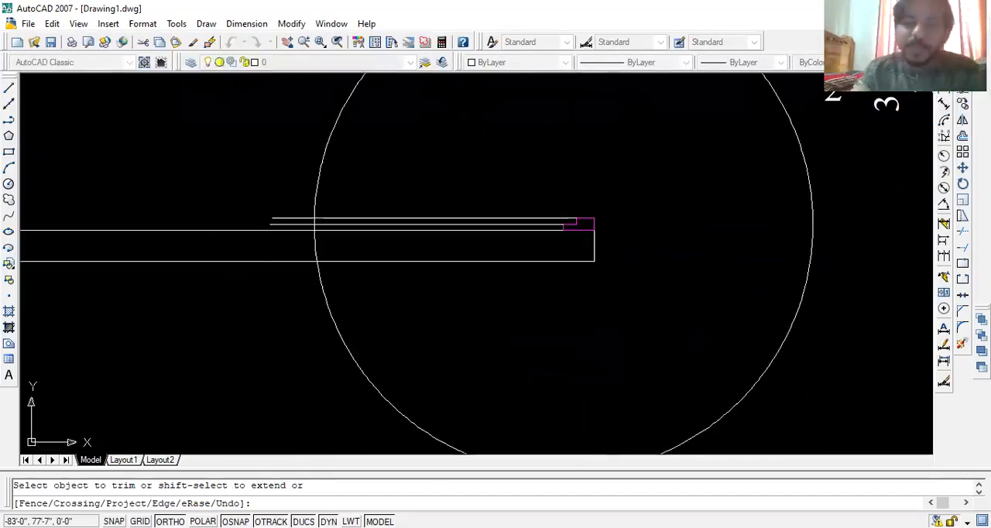
- Trim the door-leaf lines at the circle and remove the rest of the circle, keeping only the swing arc inside the room
{"action": "scroll", "coordinate": [271, 198], "scroll_direction": "up", "scroll_amount": 5}
{"action": "left_click", "coordinate": [332, 220]}
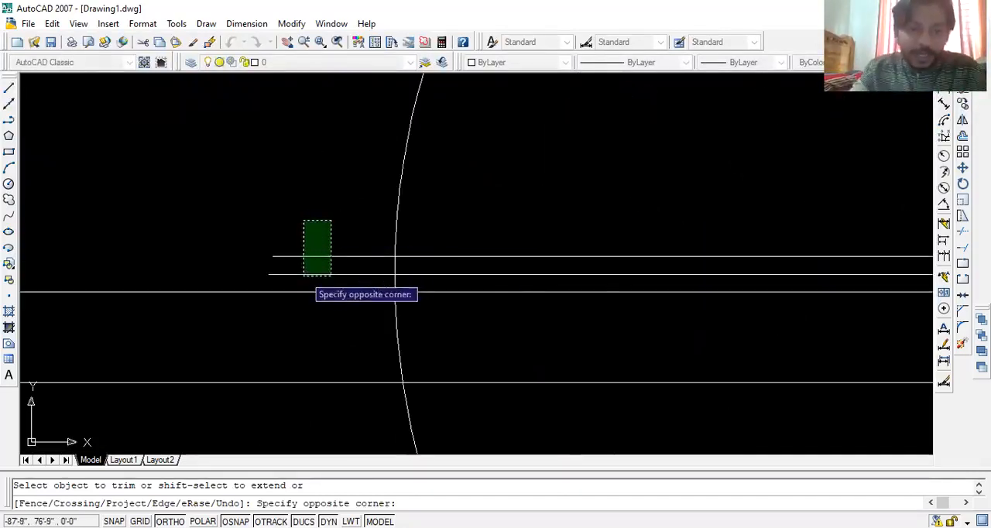
{"action": "left_click", "coordinate": [305, 277]}
{"action": "scroll", "coordinate": [392, 281], "scroll_direction": "down", "scroll_amount": 5}
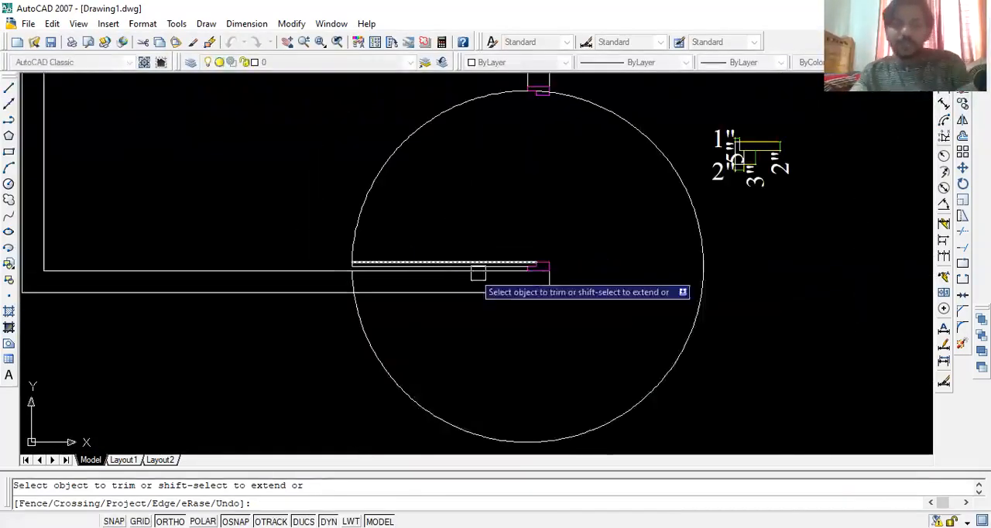
{"action": "key", "text": "Return"}
{"action": "left_click", "coordinate": [692, 214]}
{"action": "key", "text": "Delete"}
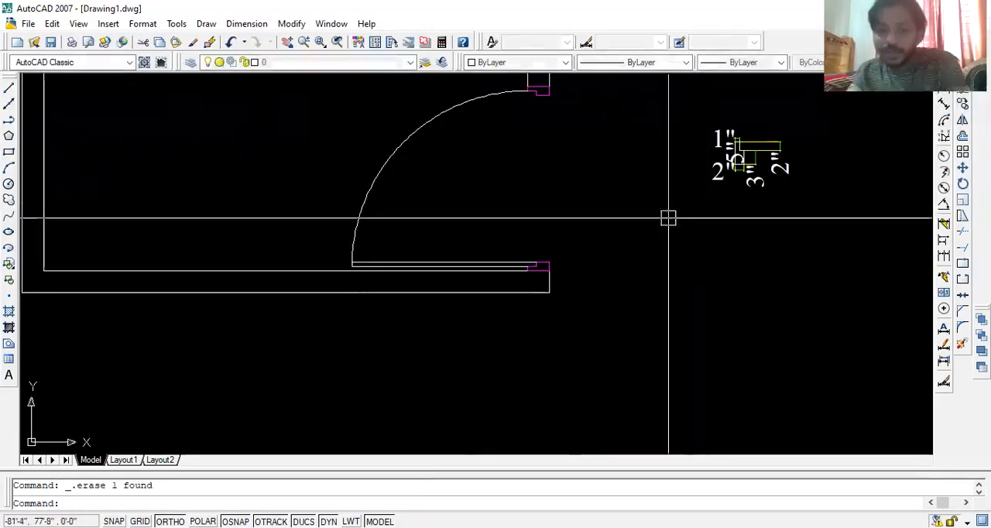
- Match the properties of the magenta upper door frame to the swing arc and the door-leaf lines
{"action": "type", "text": "ma"}
{"action": "key", "text": "Return"}
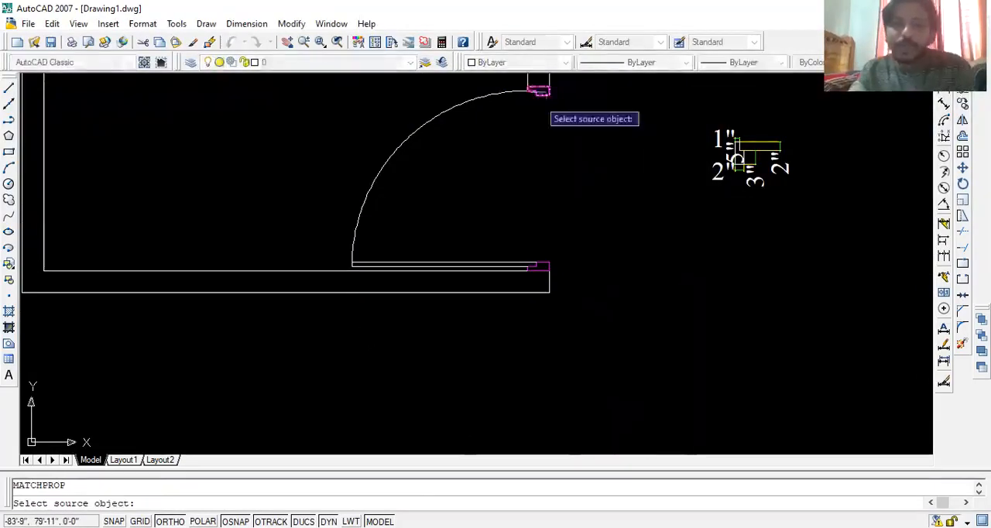
{"action": "left_click", "coordinate": [540, 91]}
{"action": "left_click", "coordinate": [504, 148]}
{"action": "left_click", "coordinate": [343, 261]}
{"action": "scroll", "coordinate": [356, 277], "scroll_direction": "down", "scroll_amount": 2}
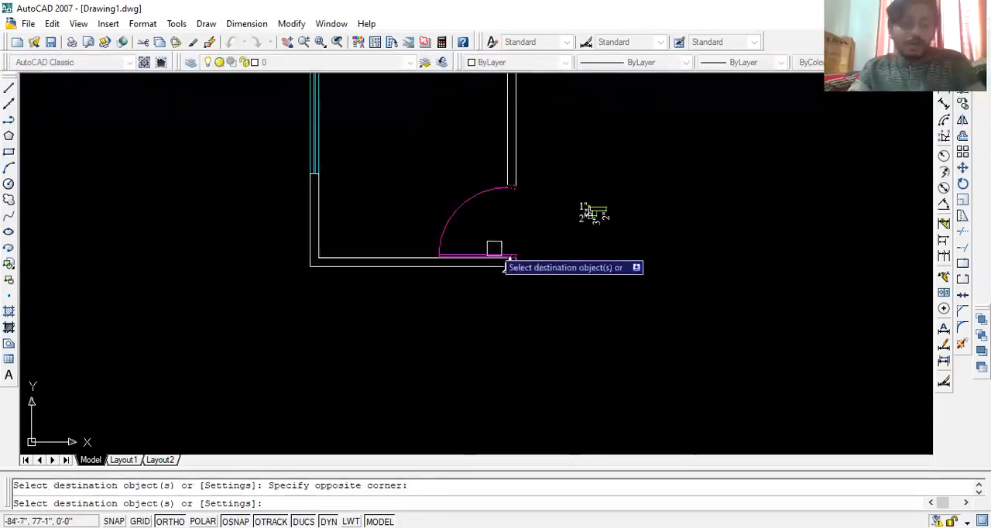
{"action": "key", "text": "Escape"}
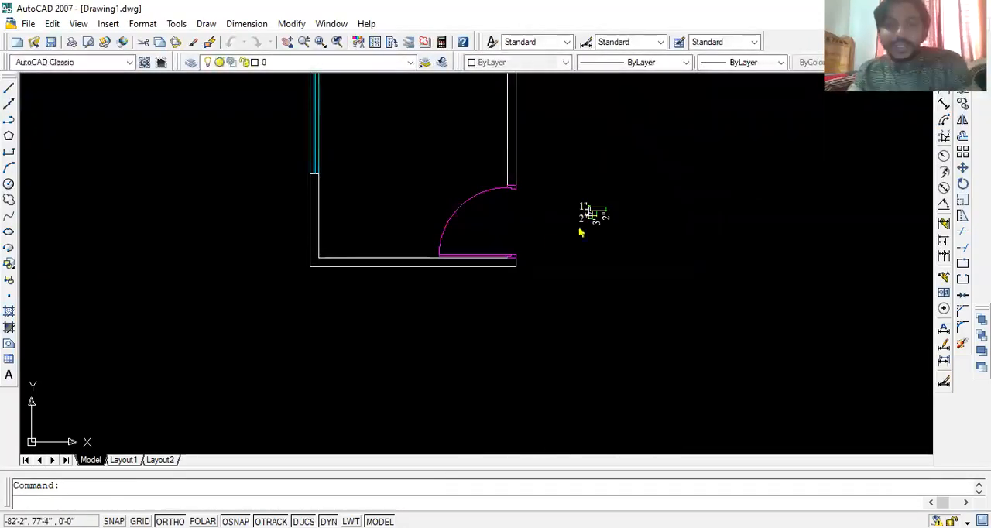
{"action": "key", "text": "ctrl+s"}
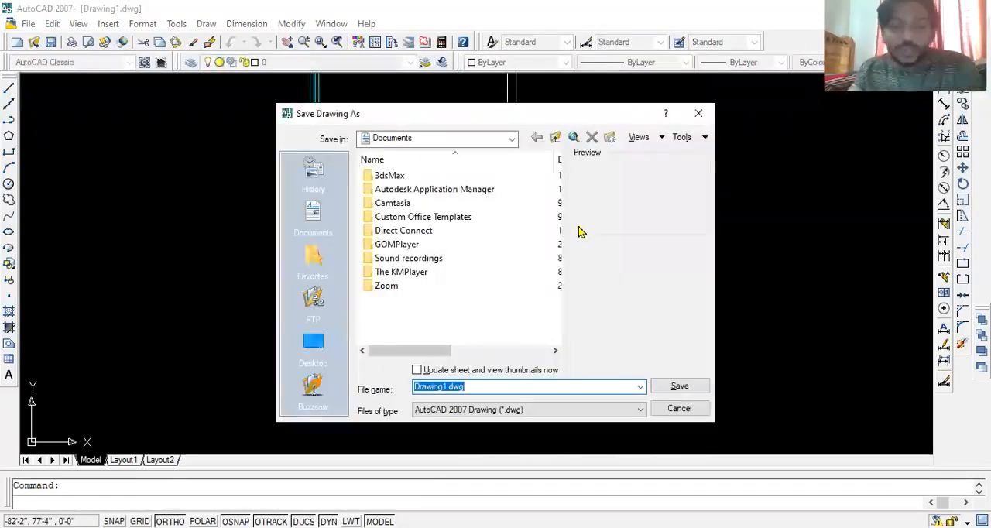
{"action": "key", "text": "Escape"}
- Erase the sample frame profile outside the room together with its dimensions
{"action": "left_click", "coordinate": [637, 165]}
{"action": "left_click", "coordinate": [573, 228]}
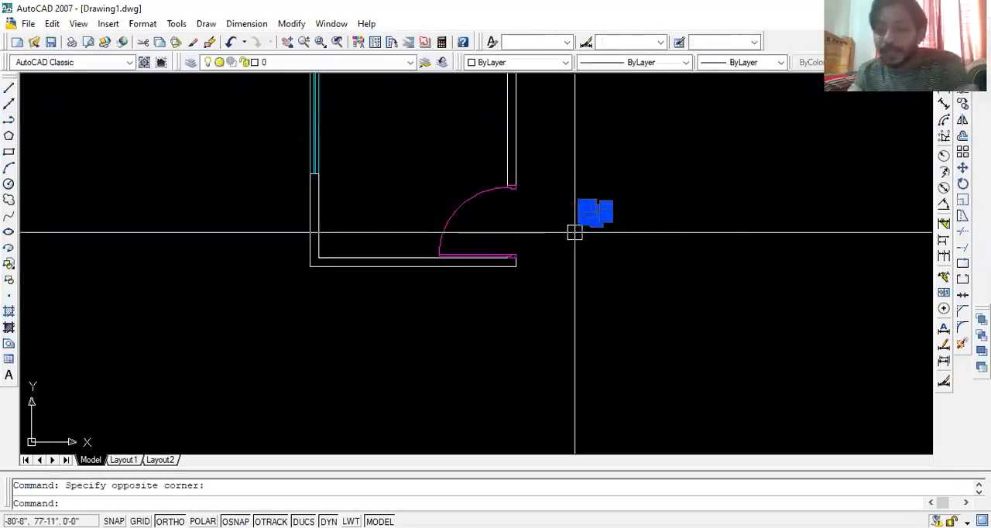
{"action": "key", "text": "Delete"}
{"action": "scroll", "coordinate": [595, 222], "scroll_direction": "down", "scroll_amount": 5}
{"action": "middle_click_drag", "start_coordinate": [595, 223], "coordinate": [495, 336]}
{"action": "scroll", "coordinate": [534, 323], "scroll_direction": "up", "scroll_amount": 2}
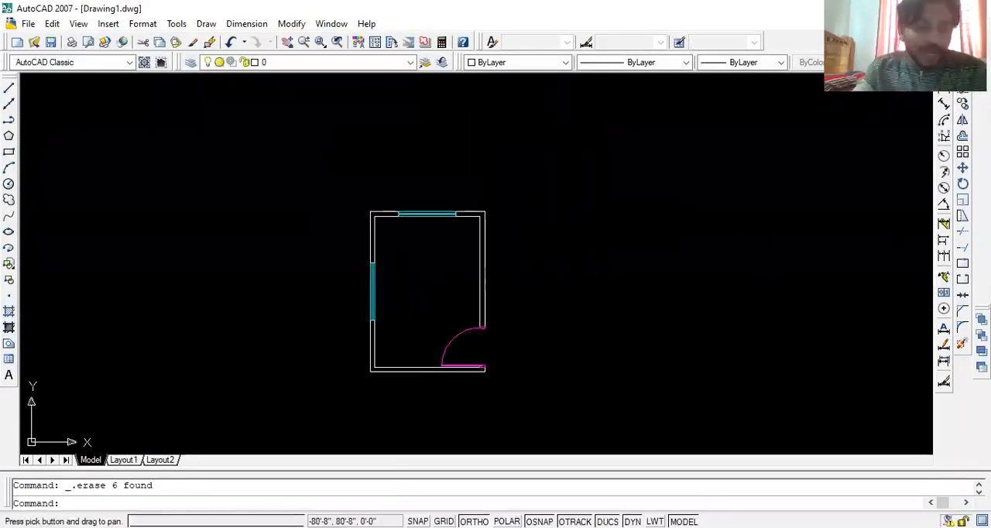
{"action": "key", "text": "Escape"}
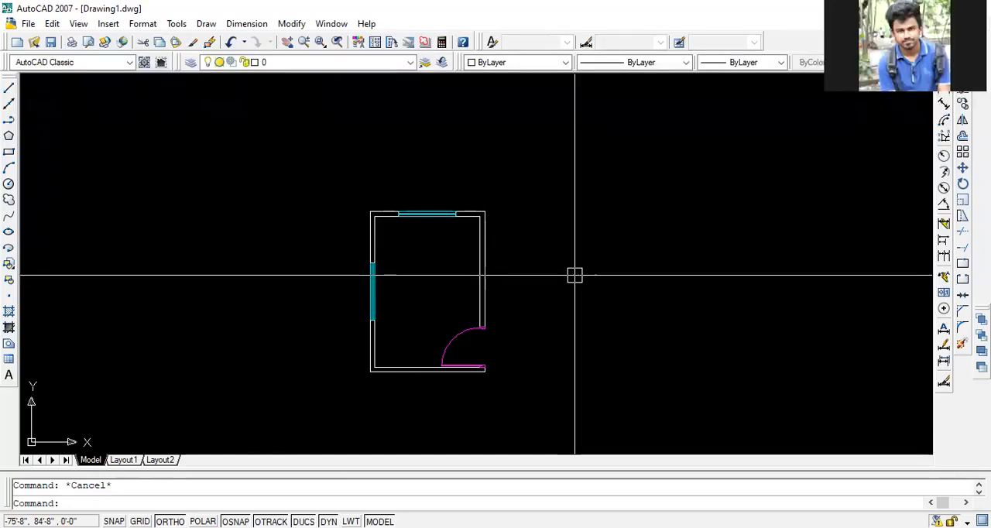
- Erase three lines of the left wall's window, keeping the cyan line along the inner wall face
{"action": "scroll", "coordinate": [398, 268], "scroll_direction": "up", "scroll_amount": 10}
{"action": "left_click", "coordinate": [358, 281]}
{"action": "left_click", "coordinate": [259, 294]}
{"action": "key", "text": "Delete"}
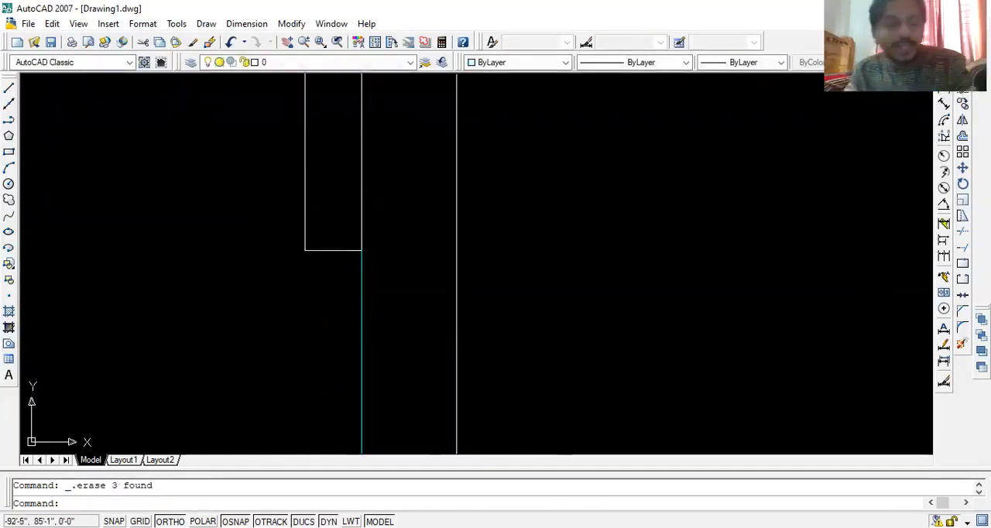
{"action": "scroll", "coordinate": [530, 272], "scroll_direction": "down", "scroll_amount": 8}
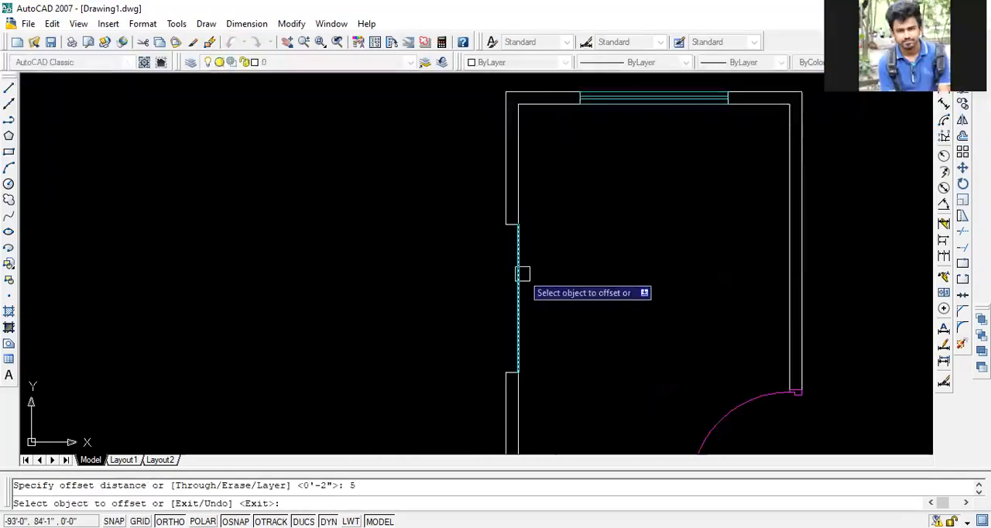
- Offset the left window's remaining cyan line from the inner wall face to the outer wall face
{"action": "left_click", "coordinate": [518, 274]}
{"action": "left_click", "coordinate": [463, 291]}
{"action": "key", "text": "Escape"}
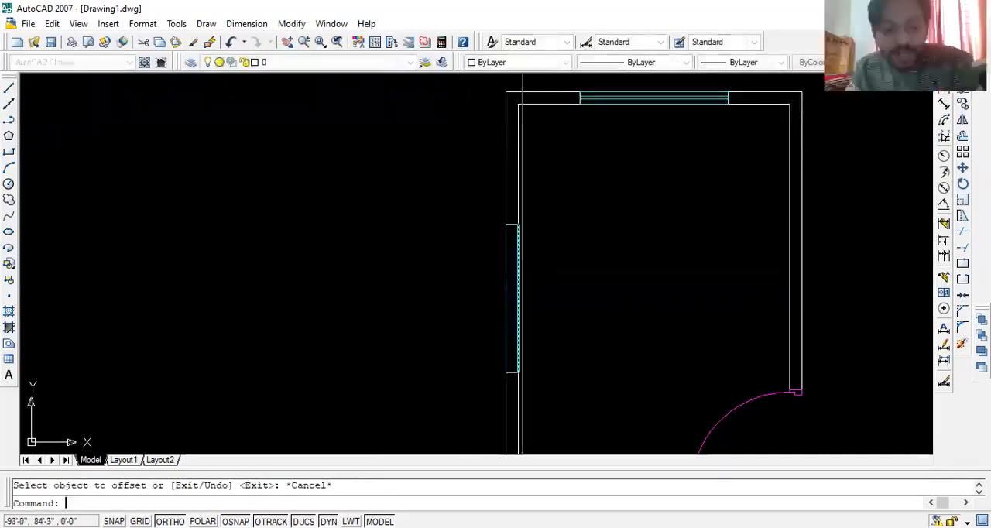
- Offset the left window's two cyan lines 2 inches inward to form the pair of glass lines within the wall
{"action": "scroll", "coordinate": [551, 274], "scroll_direction": "up", "scroll_amount": 5}
{"action": "scroll", "coordinate": [568, 272], "scroll_direction": "down", "scroll_amount": 4}
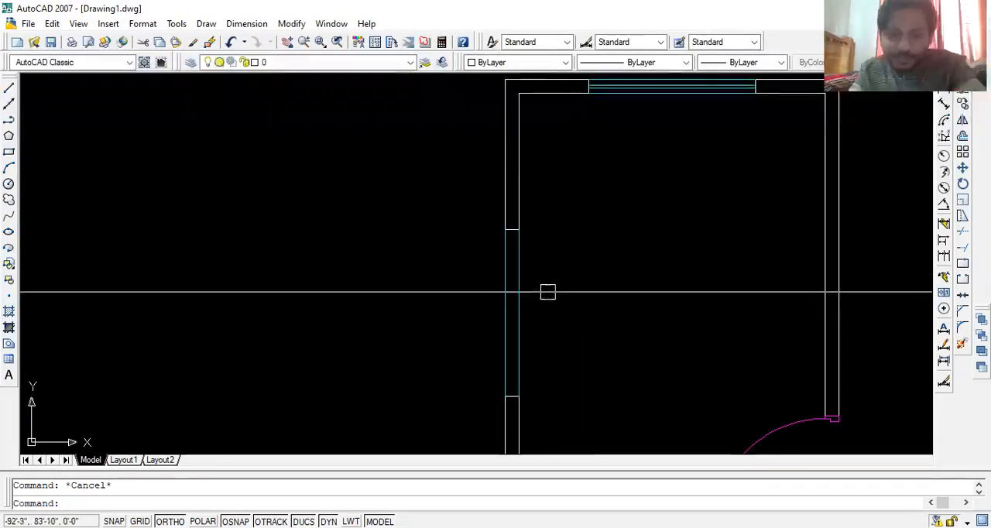
{"action": "scroll", "coordinate": [523, 316], "scroll_direction": "up", "scroll_amount": 4}
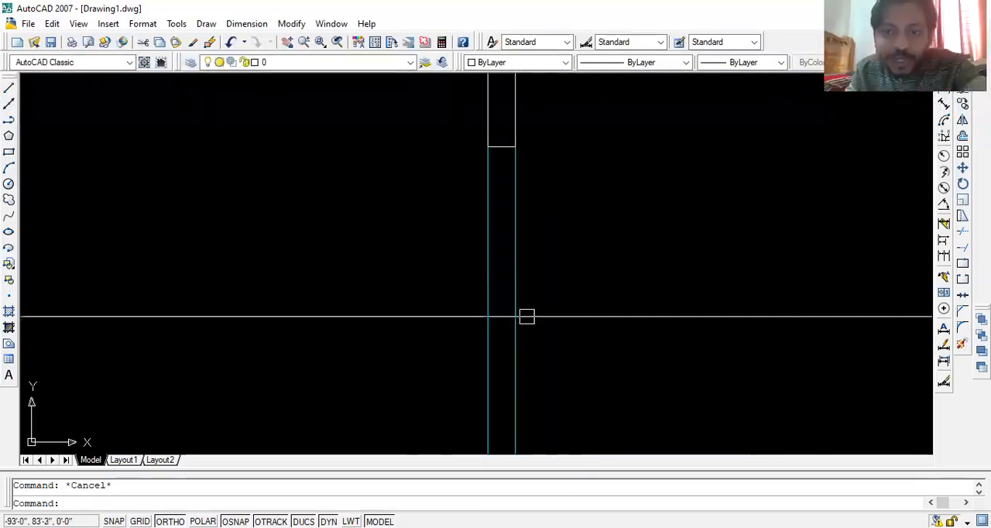
{"action": "scroll", "coordinate": [504, 340], "scroll_direction": "down", "scroll_amount": 5}
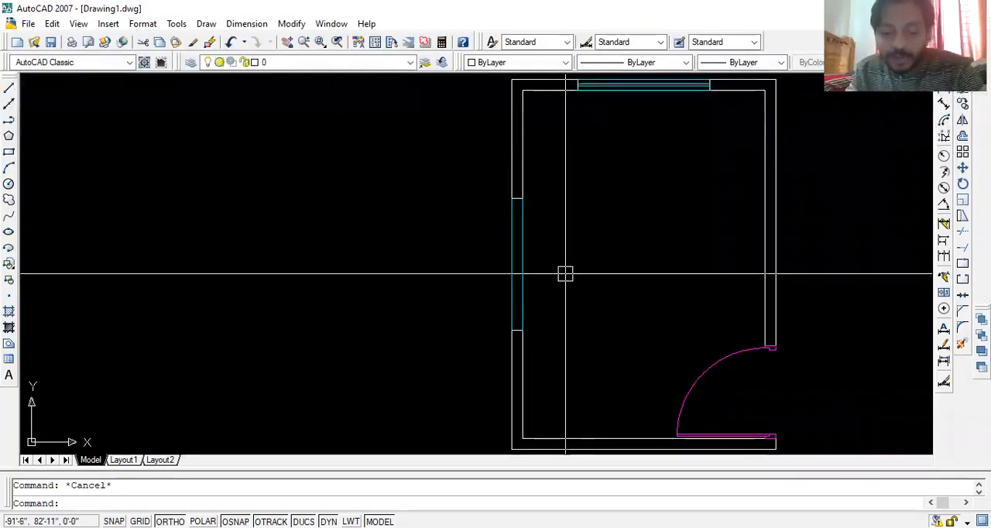
{"action": "scroll", "coordinate": [524, 269], "scroll_direction": "up", "scroll_amount": 3}
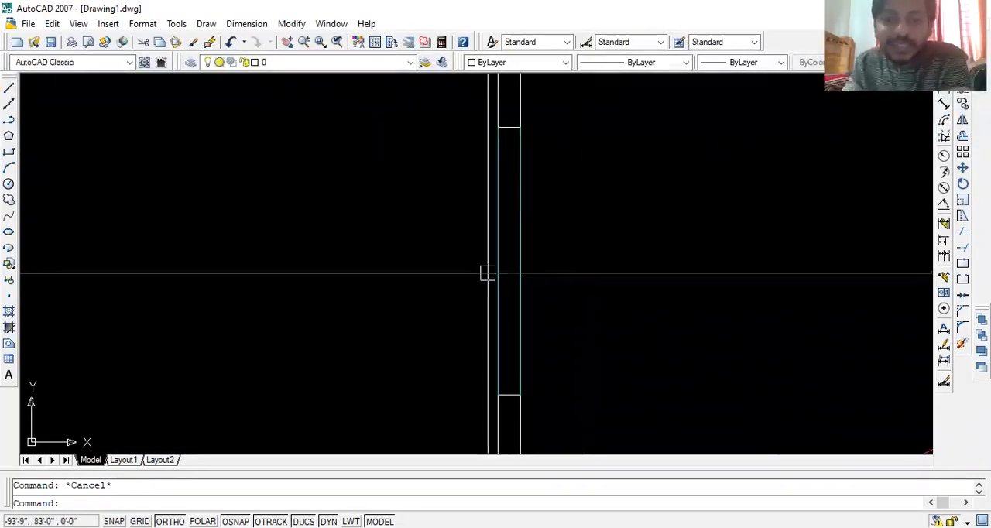
{"action": "scroll", "coordinate": [505, 254], "scroll_direction": "up", "scroll_amount": 2}
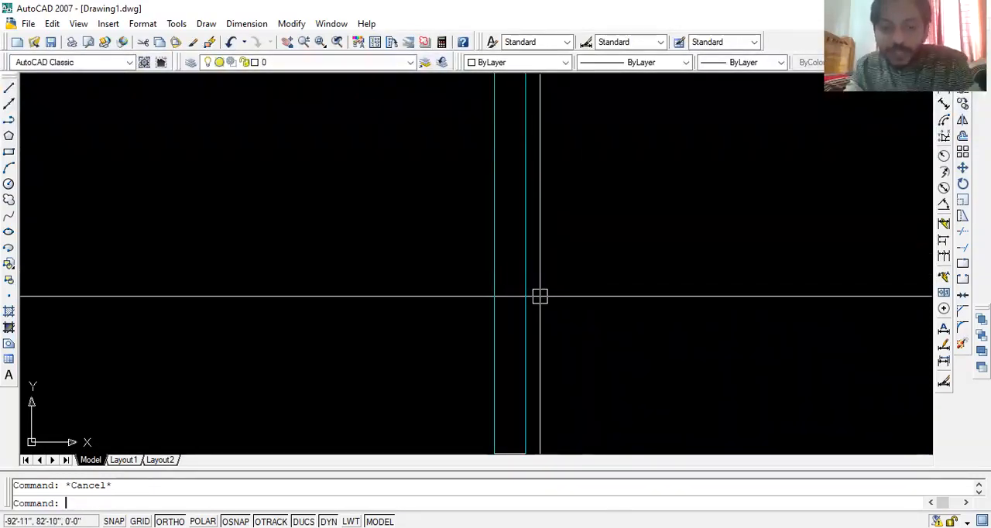
{"action": "type", "text": "o"}
{"action": "key", "text": "Return"}
{"action": "type", "text": "2"}
{"action": "key", "text": "Return"}
{"action": "scroll", "coordinate": [539, 296], "scroll_direction": "down", "scroll_amount": 3}
{"action": "left_click", "coordinate": [534, 260]}
{"action": "left_click", "coordinate": [526, 264]}
{"action": "left_click", "coordinate": [515, 270]}
{"action": "left_click", "coordinate": [534, 270]}
{"action": "key", "text": "Escape"}
{"action": "scroll", "coordinate": [479, 359], "scroll_direction": "up", "scroll_amount": 2}
{"action": "scroll", "coordinate": [532, 338], "scroll_direction": "down", "scroll_amount": 5}
{"action": "scroll", "coordinate": [543, 297], "scroll_direction": "up", "scroll_amount": 3}
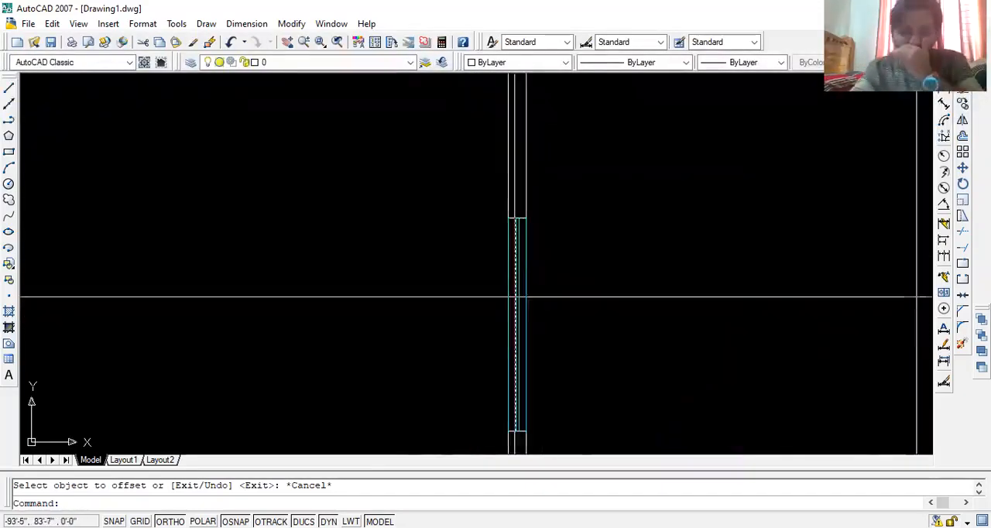
{"action": "scroll", "coordinate": [518, 314], "scroll_direction": "down", "scroll_amount": 3}
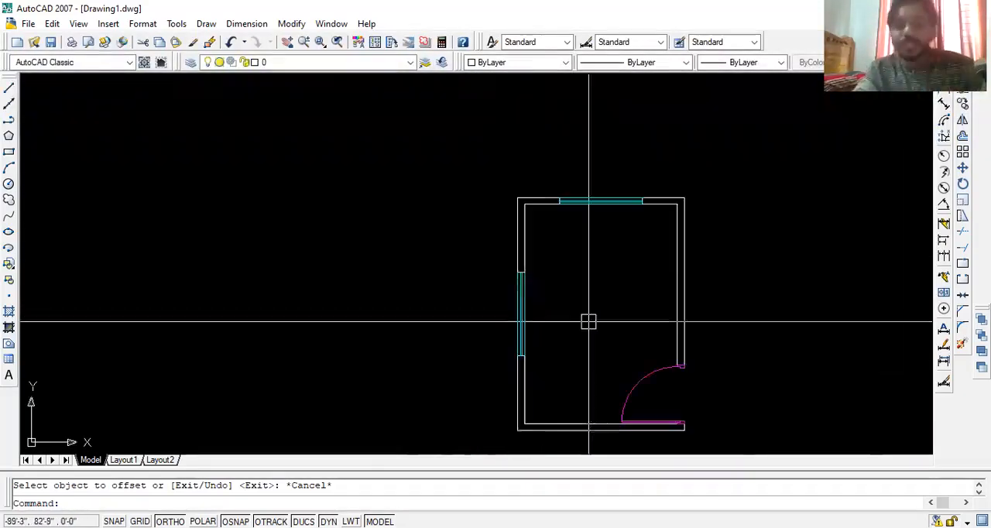
{"action": "middle_click_drag", "start_coordinate": [588, 322], "coordinate": [511, 323]}
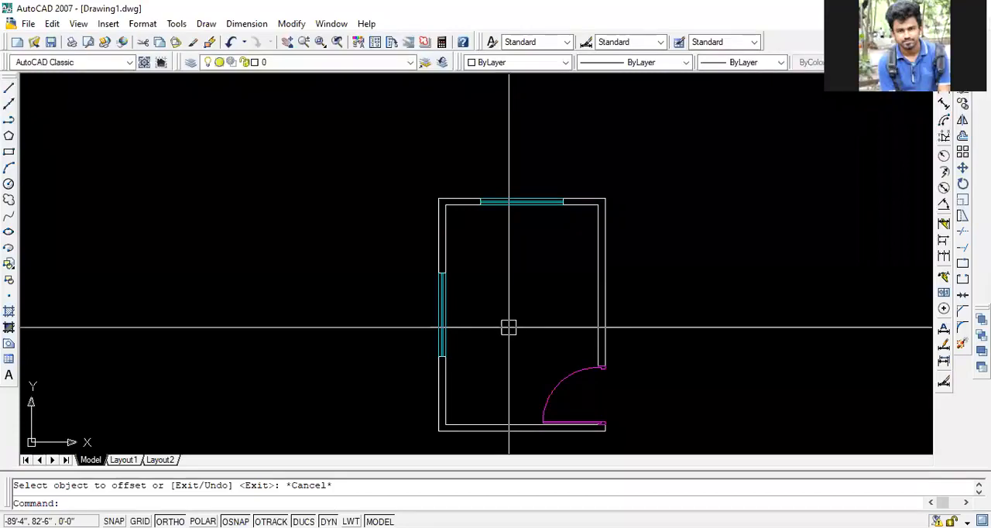
{"action": "key", "text": "Escape"}
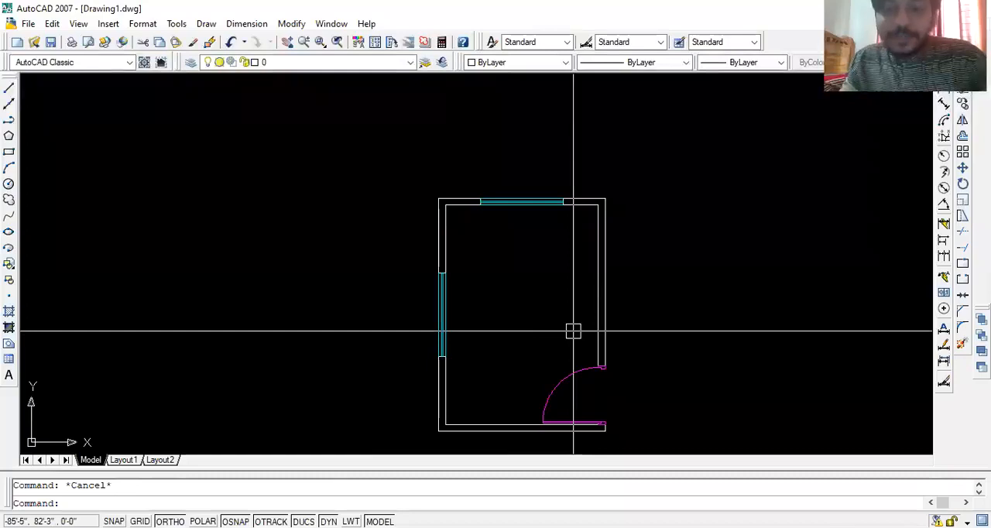
{"action": "scroll", "coordinate": [568, 330], "scroll_direction": "down", "scroll_amount": 4}
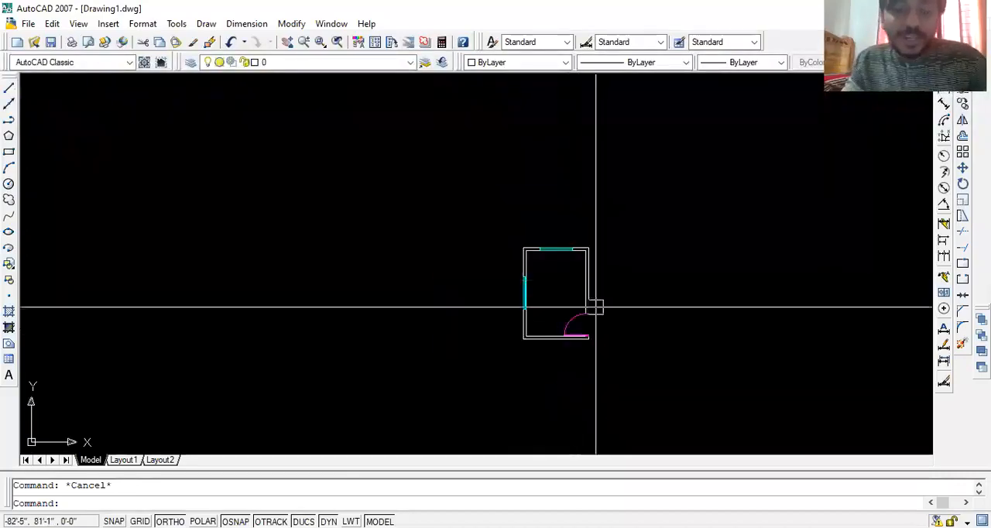
{"action": "scroll", "coordinate": [565, 318], "scroll_direction": "up", "scroll_amount": 3}
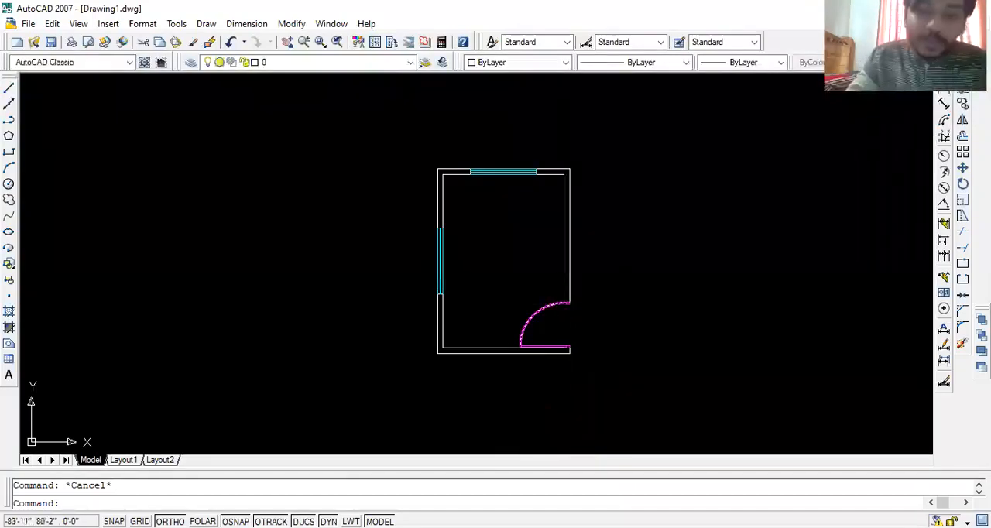
{"action": "mouse_move", "coordinate": [593, 261]}
{"action": "middle_mouse_down"}
{"action": "mouse_move", "coordinate": [544, 324]}
{"action": "mouse_move", "coordinate": [544, 232]}
{"action": "middle_mouse_up"}
{"action": "mouse_move", "coordinate": [551, 305]}
{"action": "middle_mouse_down"}
{"action": "mouse_move", "coordinate": [553, 289]}
{"action": "mouse_move", "coordinate": [575, 283]}
{"action": "mouse_move", "coordinate": [568, 345]}
{"action": "mouse_move", "coordinate": [626, 363]}
{"action": "mouse_move", "coordinate": [444, 307]}
{"action": "mouse_move", "coordinate": [493, 265]}
{"action": "middle_mouse_up"}
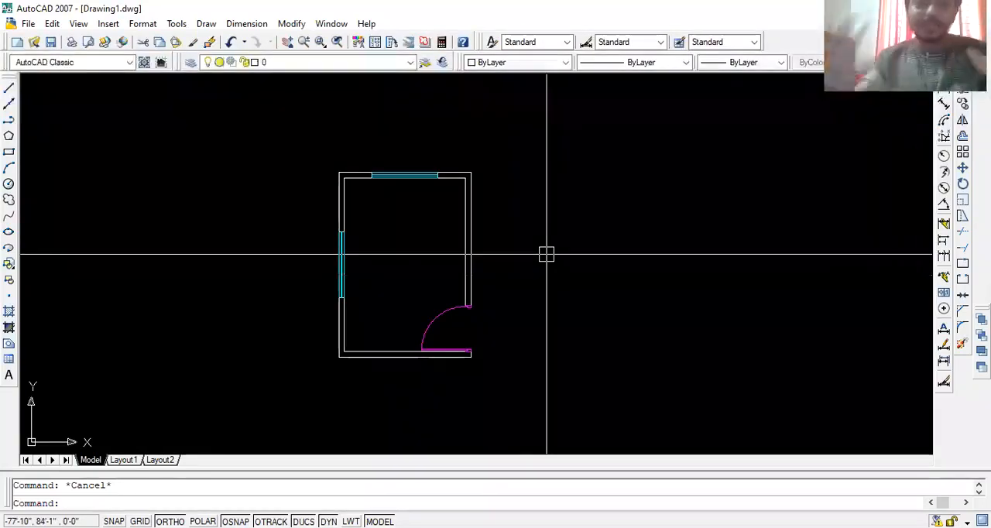
{"action": "middle_click_drag", "start_coordinate": [622, 173], "coordinate": [582, 178]}
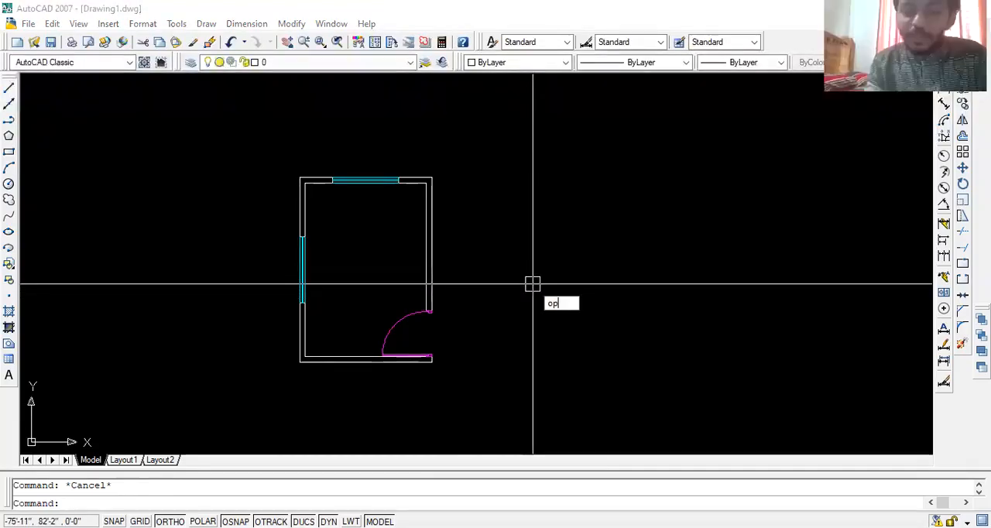
- Reduce the crosshair size in the display options and accept the change
{"action": "key", "text": "Return"}
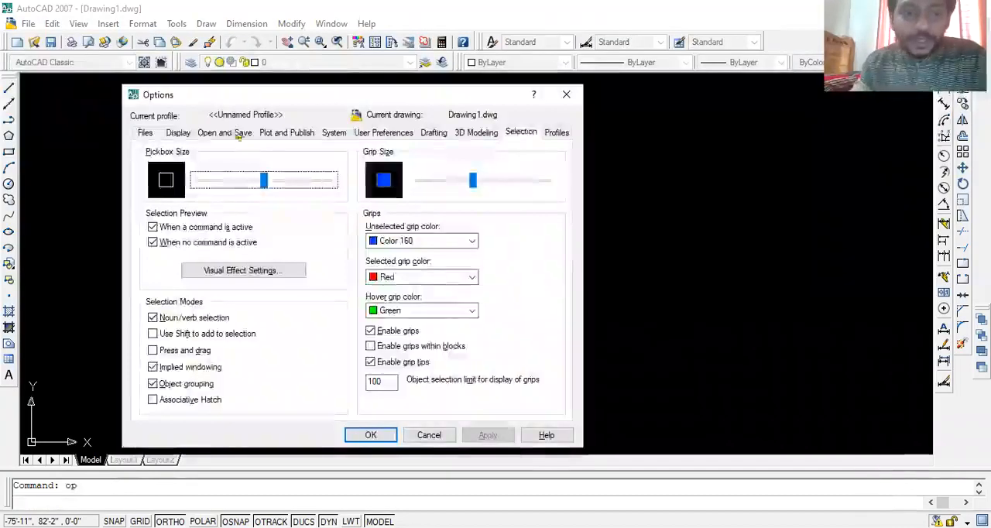
{"action": "left_click", "coordinate": [178, 133]}
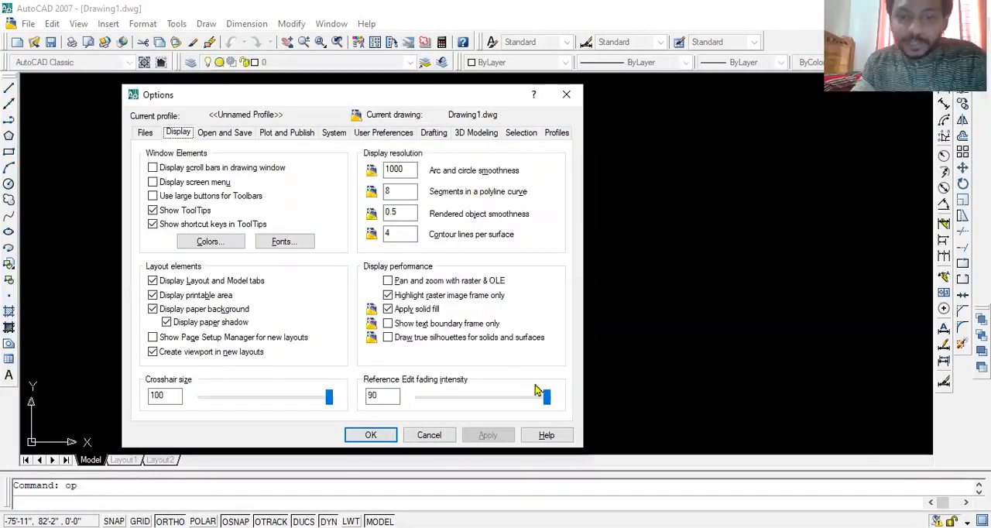
{"action": "left_click_drag", "start_coordinate": [546, 397], "coordinate": [449, 419]}
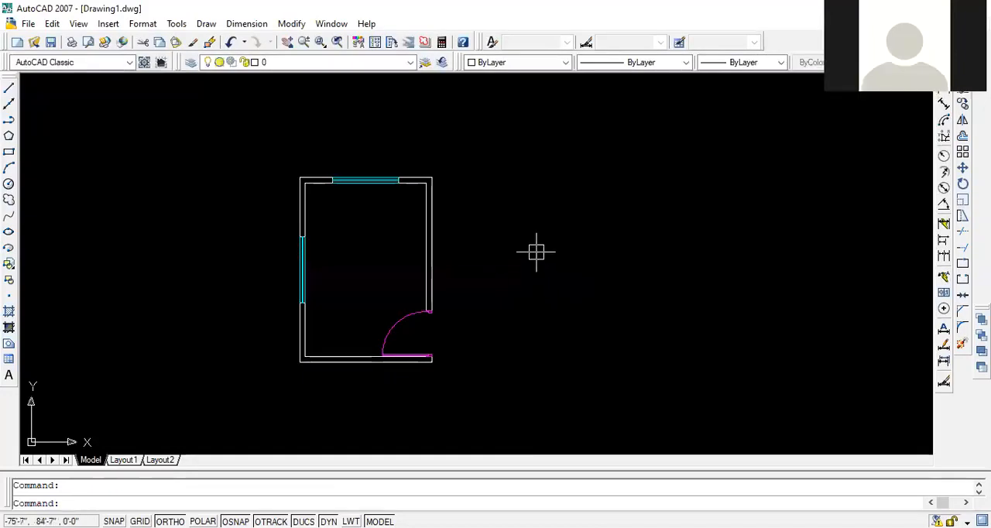
- Set the crosshair size to 100 and the AutoSnap marker size to about a third of its range in the options
{"action": "type", "text": "op"}
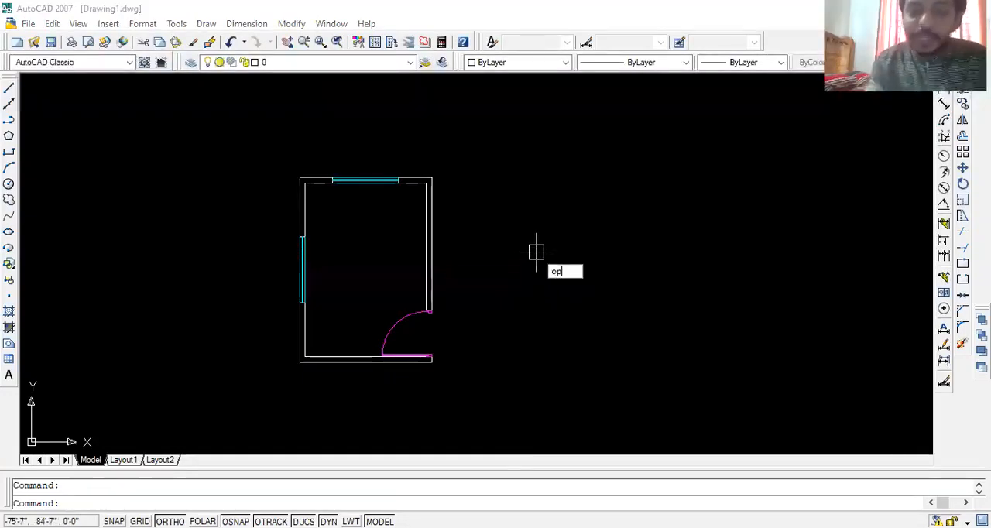
{"action": "key", "text": "Return"}
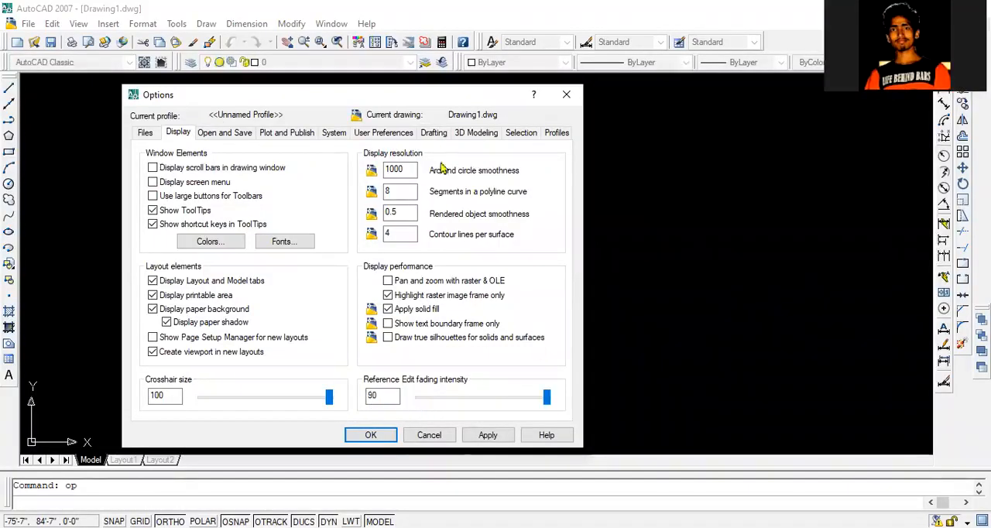
{"action": "left_click", "coordinate": [434, 132]}
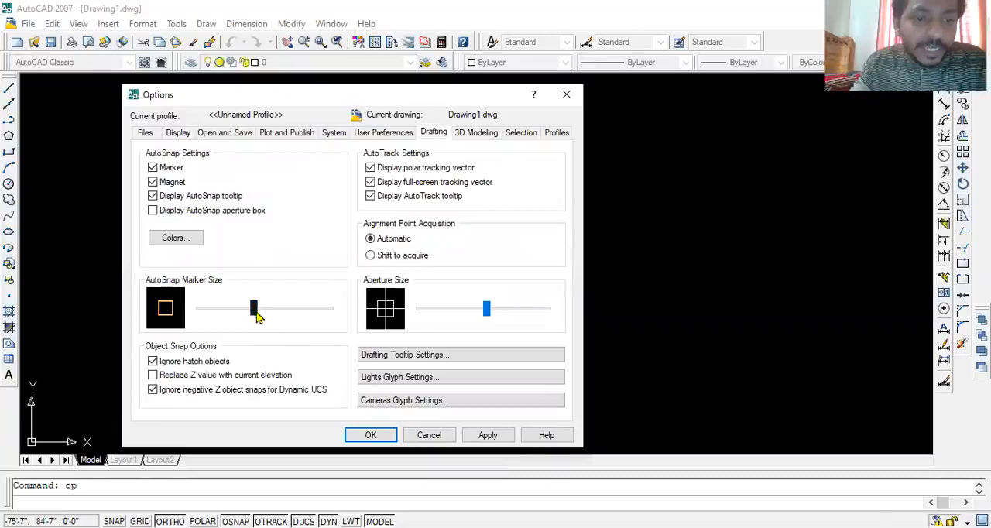
{"action": "left_click_drag", "start_coordinate": [234, 316], "coordinate": [243, 331]}
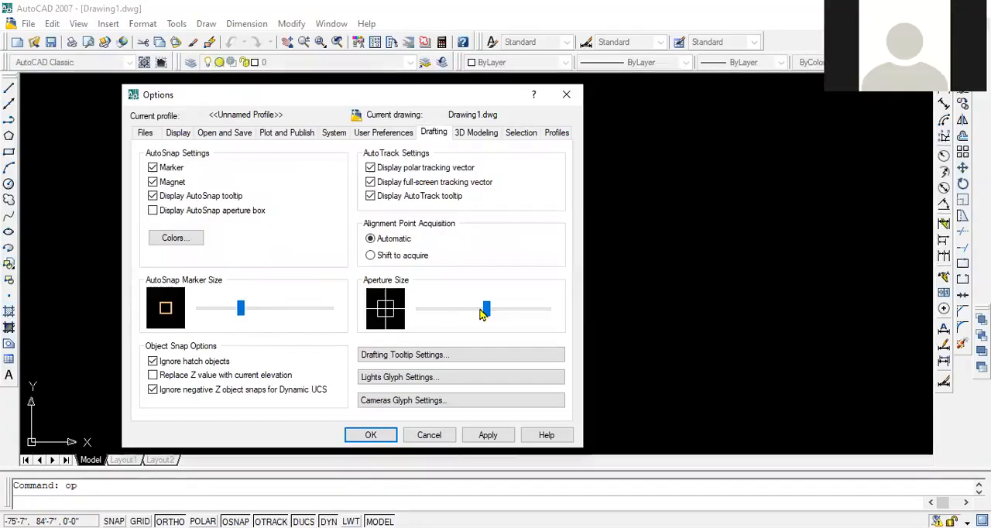